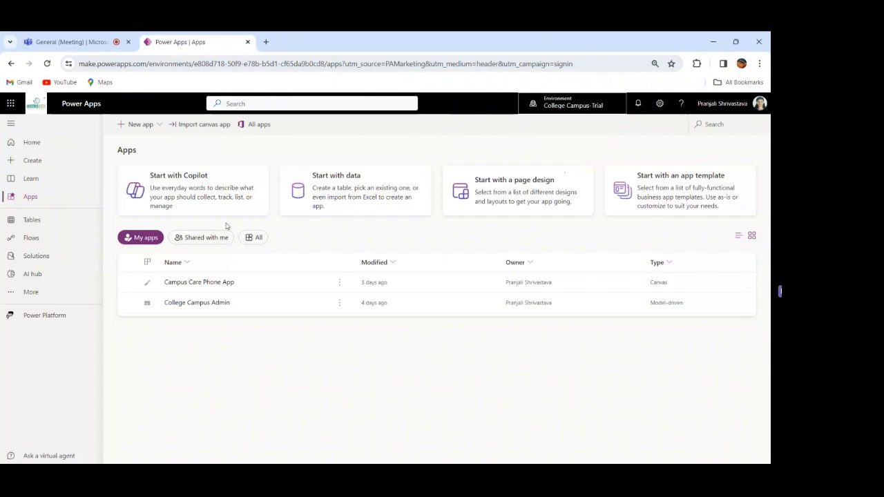
Step: Open the columns list of the Issue Details table in the College Campus Care solution
click(34, 258)
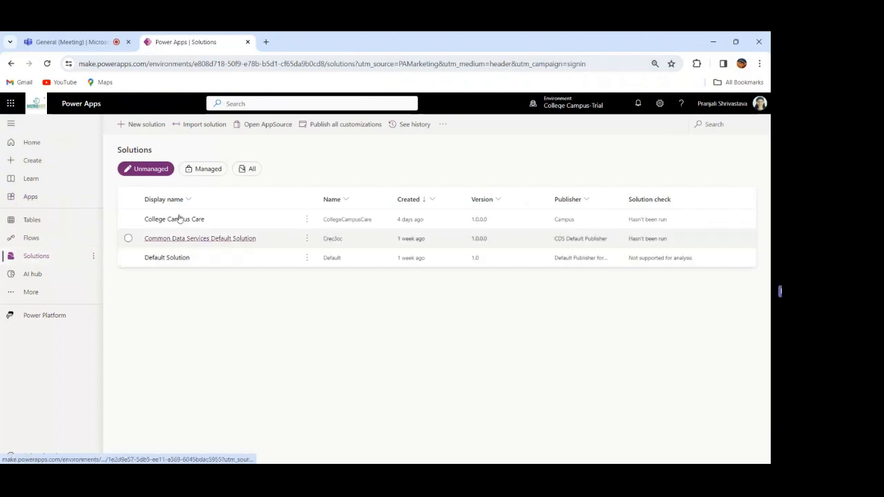
click(177, 219)
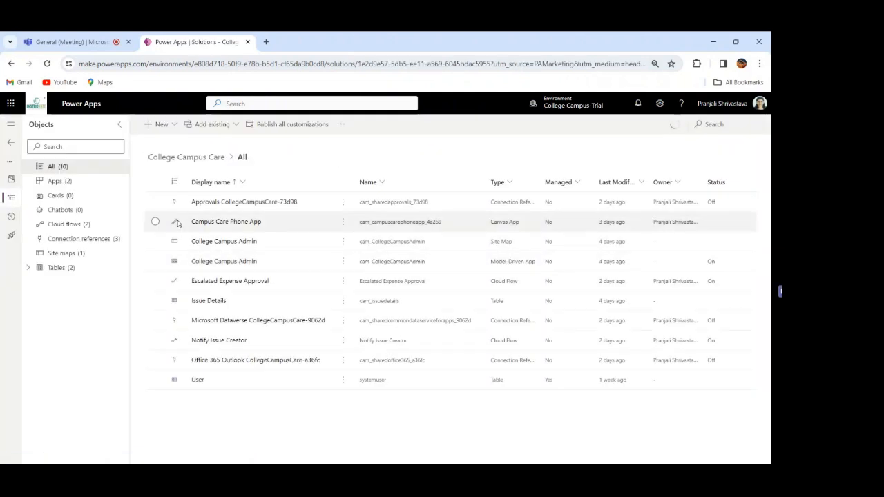
click(209, 301)
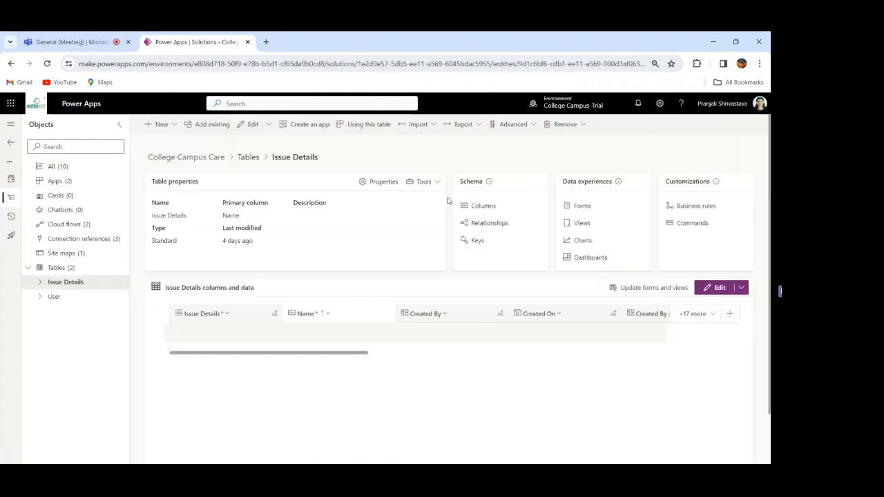
click(483, 206)
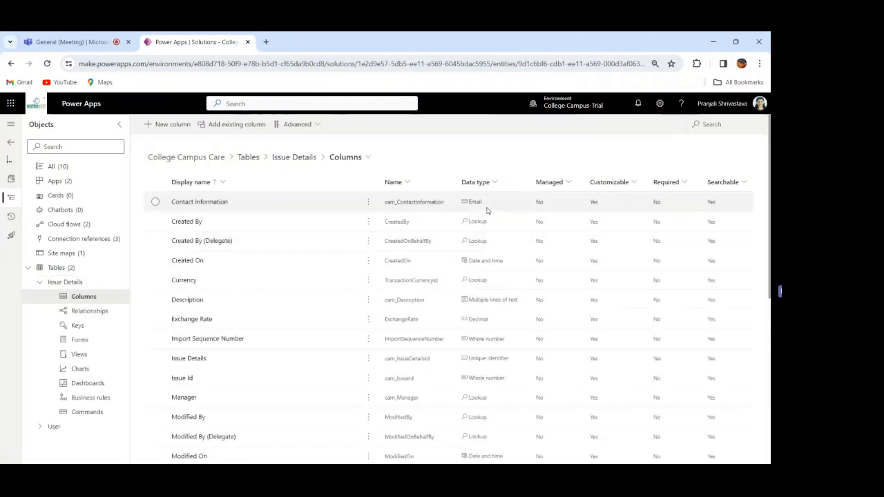
Step: Add a column named Location to the Issue Details table as a single line of text and save it
click(169, 127)
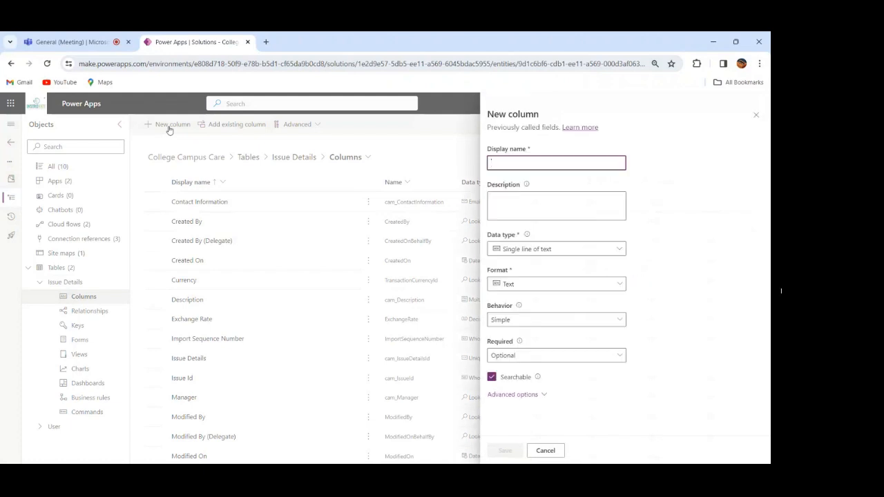
text(Lo)
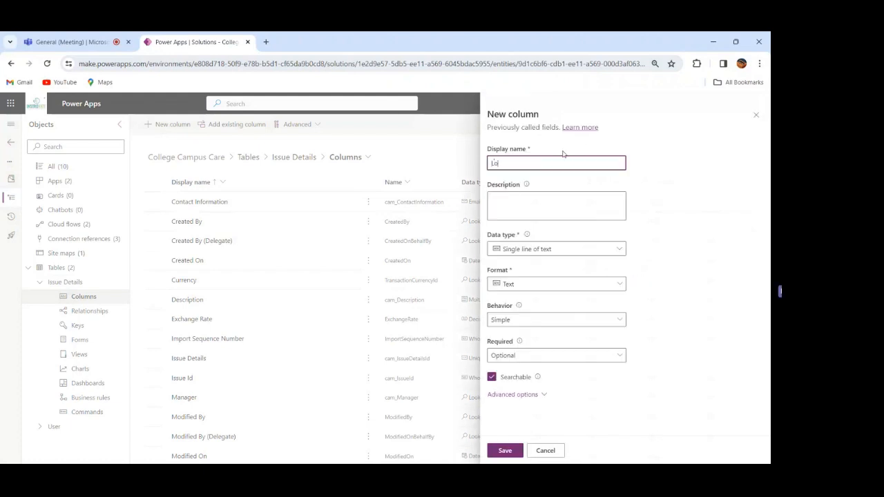
text(cation)
click(580, 252)
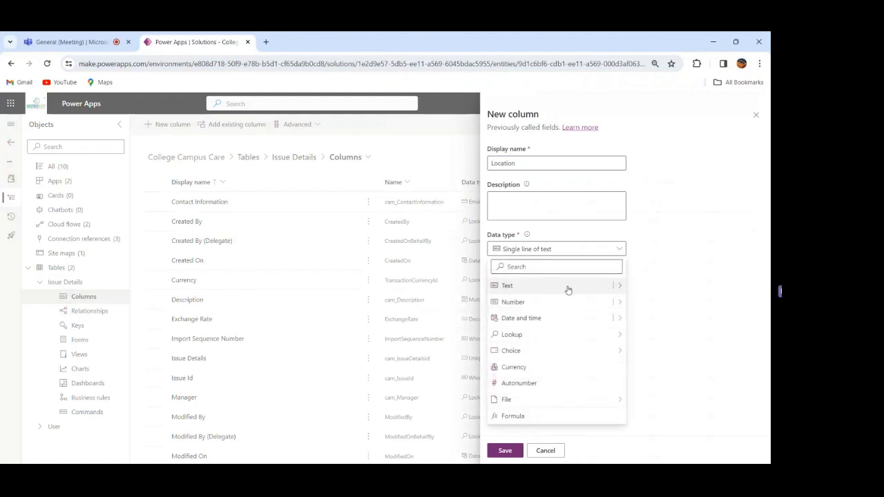
click(567, 286)
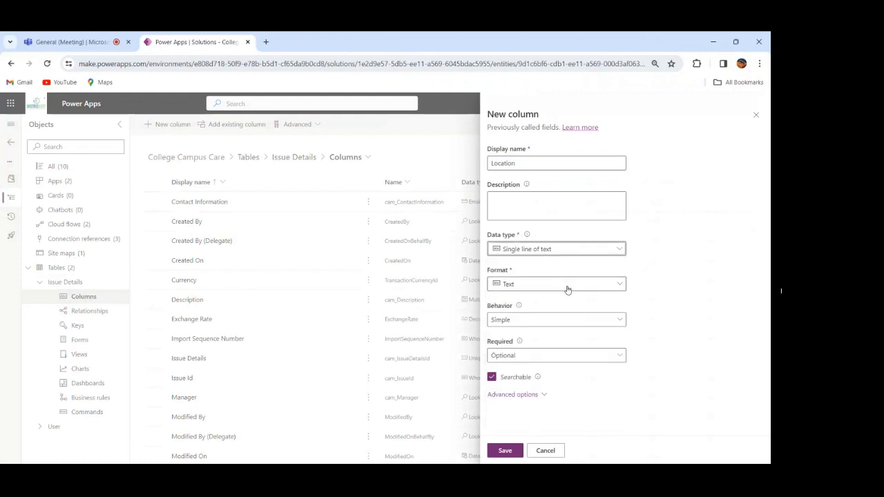
click(504, 450)
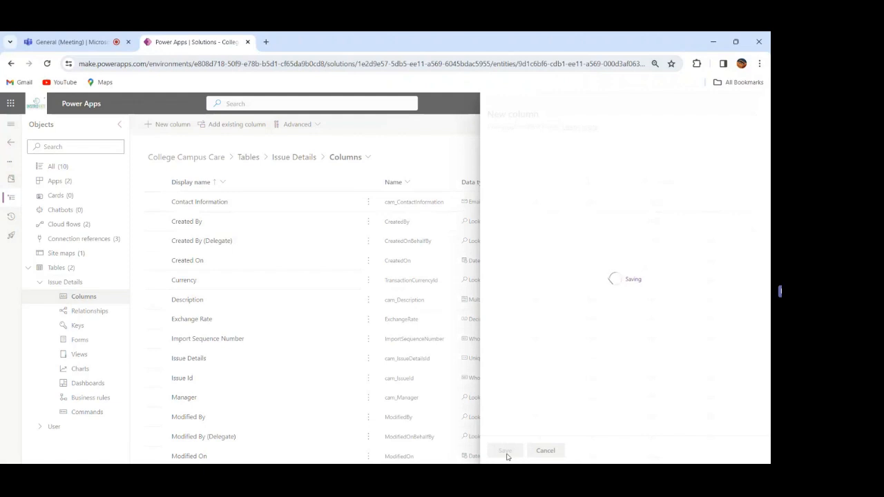
Step: Start a new column named Priority in the Issue Details table with the Choice data type
click(164, 126)
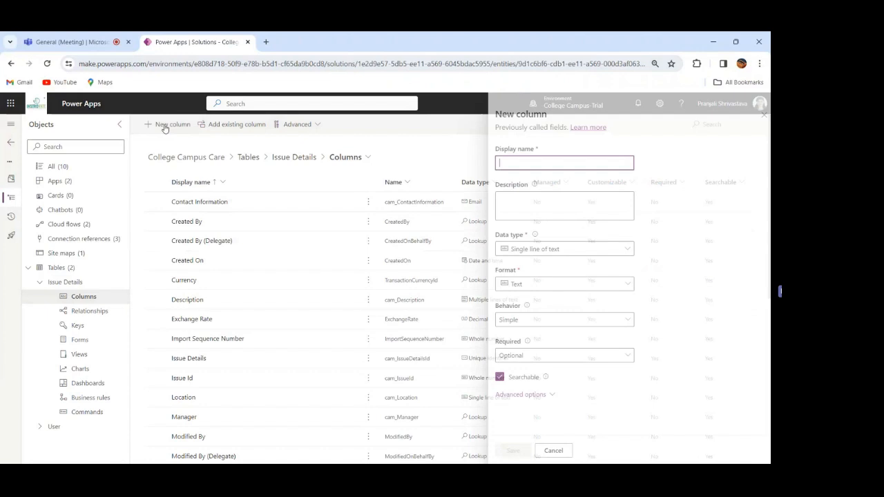
text(Priority)
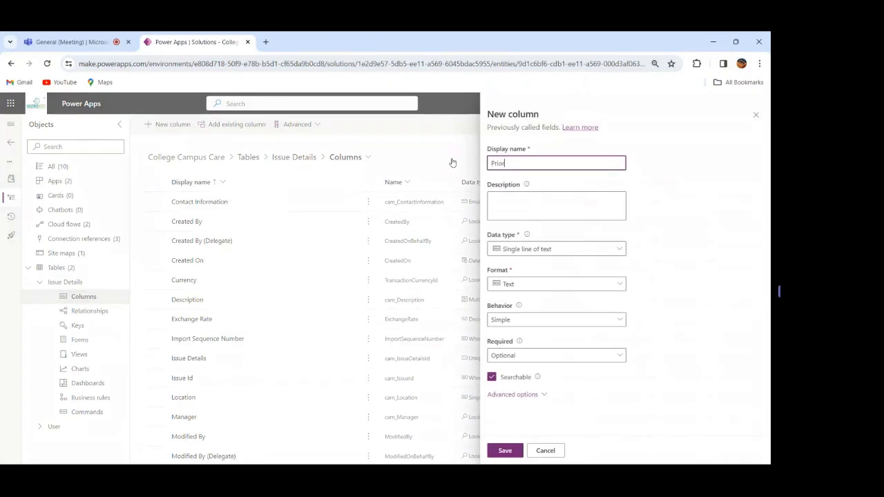
click(608, 250)
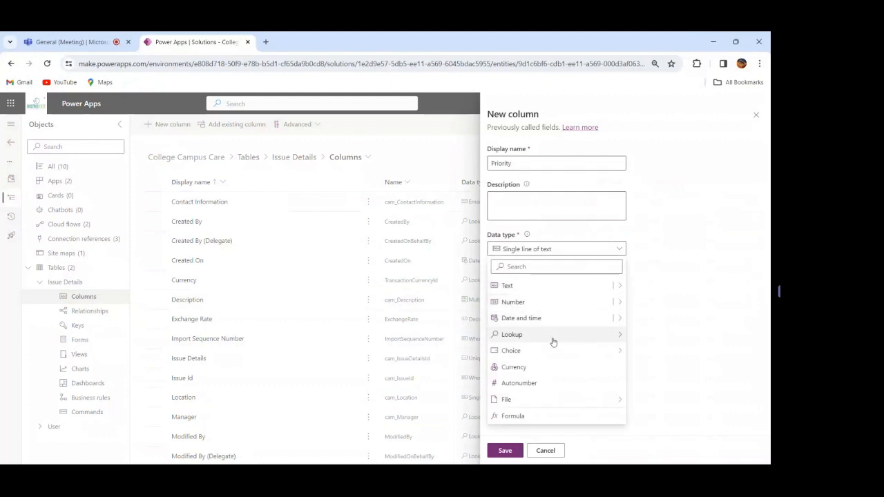
mouse_move(550, 355)
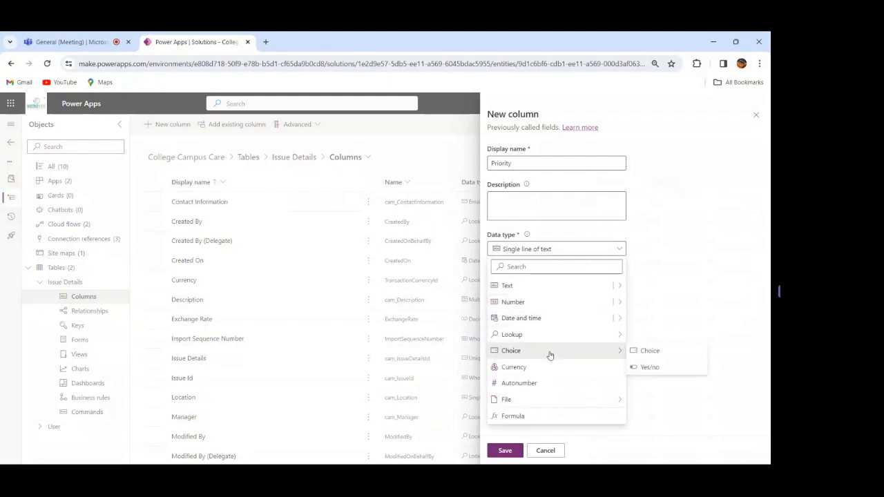
click(640, 354)
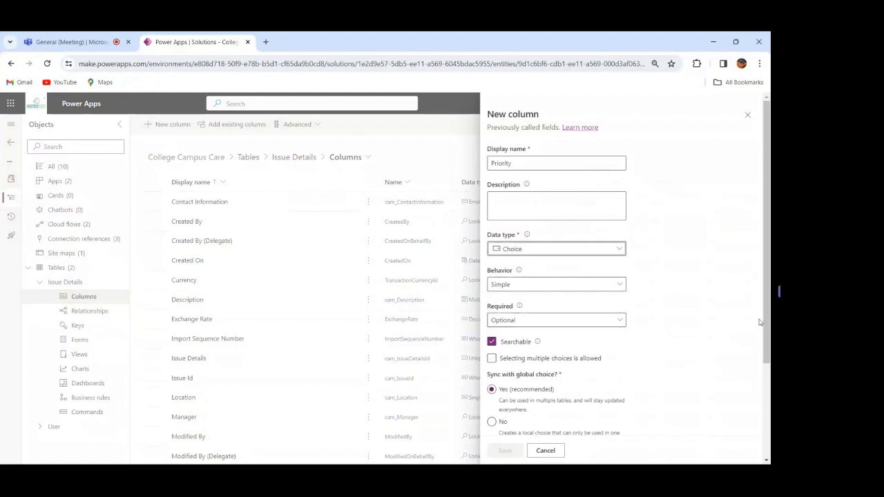
Step: Sync the new column with the existing global choice Priority
drag(487, 374, 559, 375)
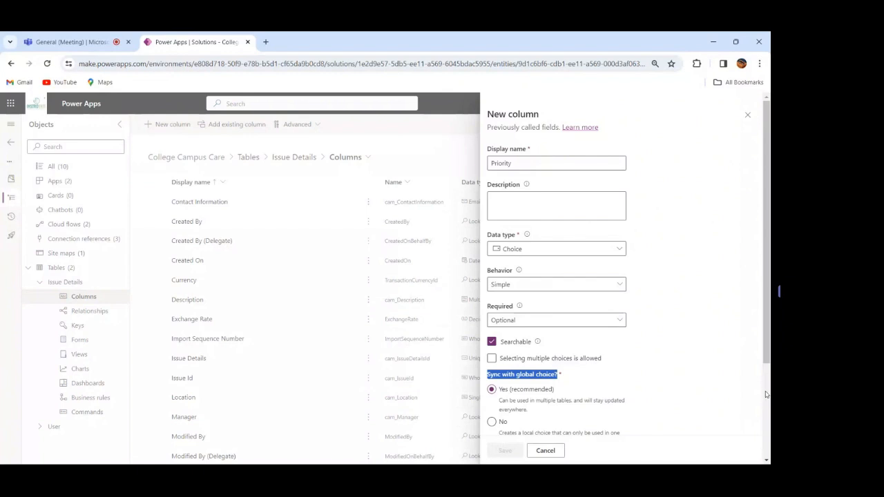
scroll(767, 392, down, 2)
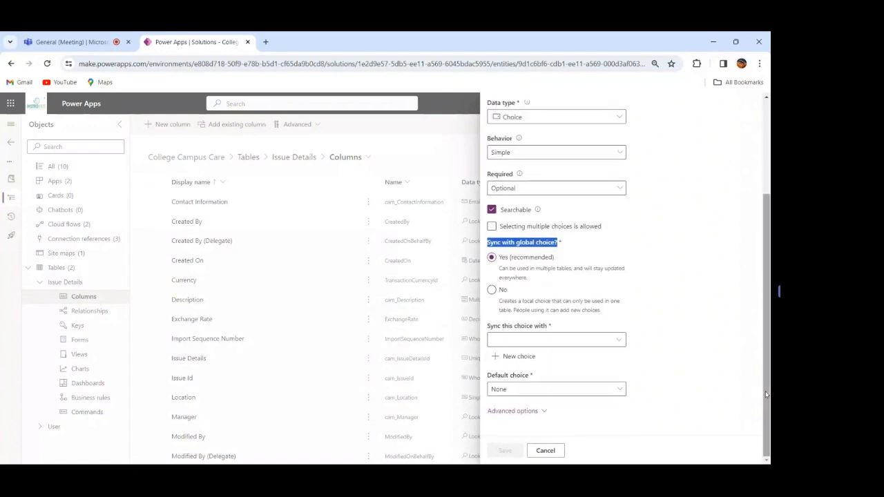
click(588, 339)
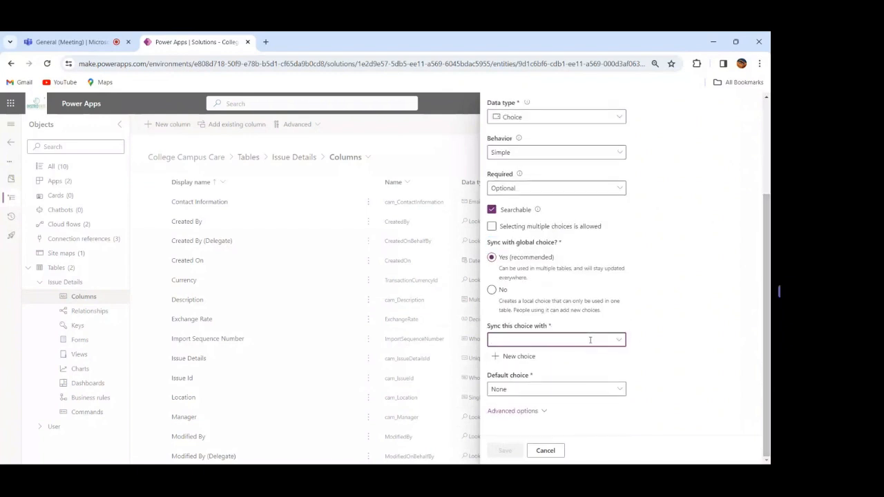
text(prio)
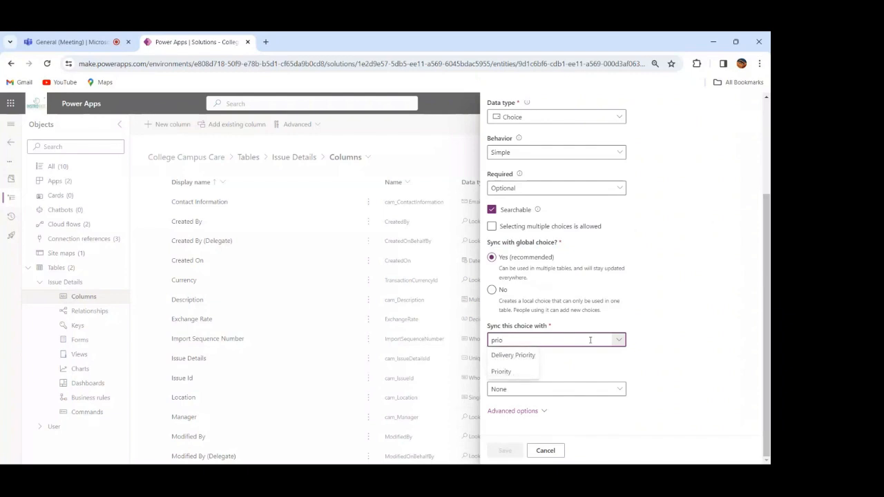
click(511, 374)
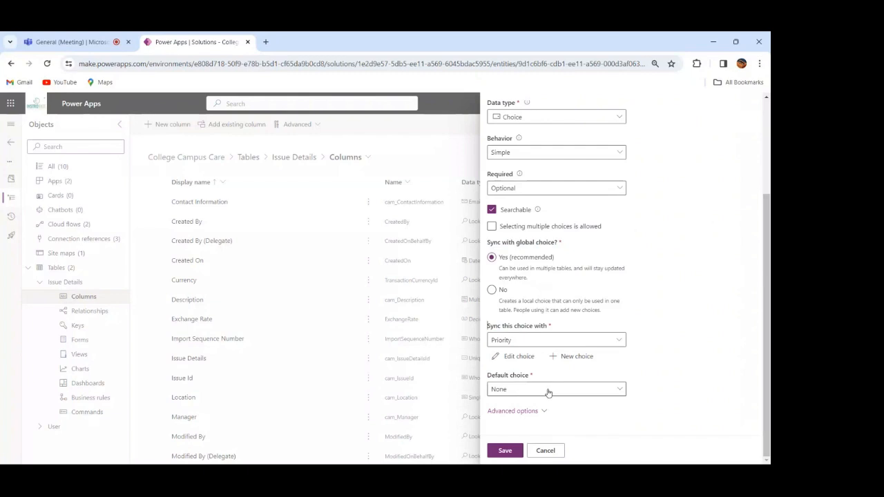
Step: Start a new global choice named Priority and label its first option High
click(573, 358)
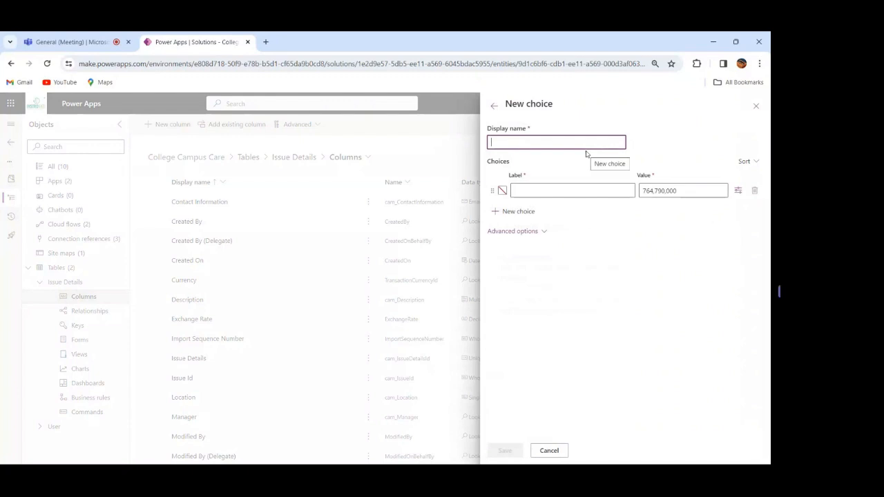
text(Priority)
click(558, 190)
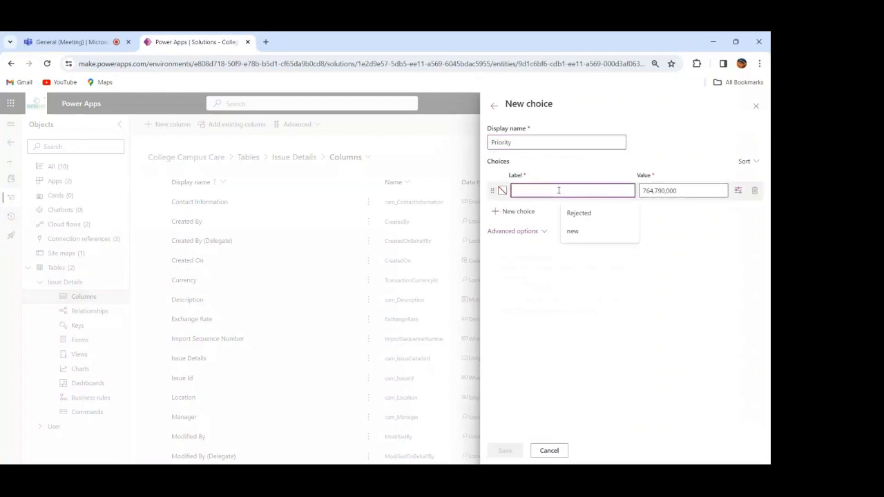
text(High)
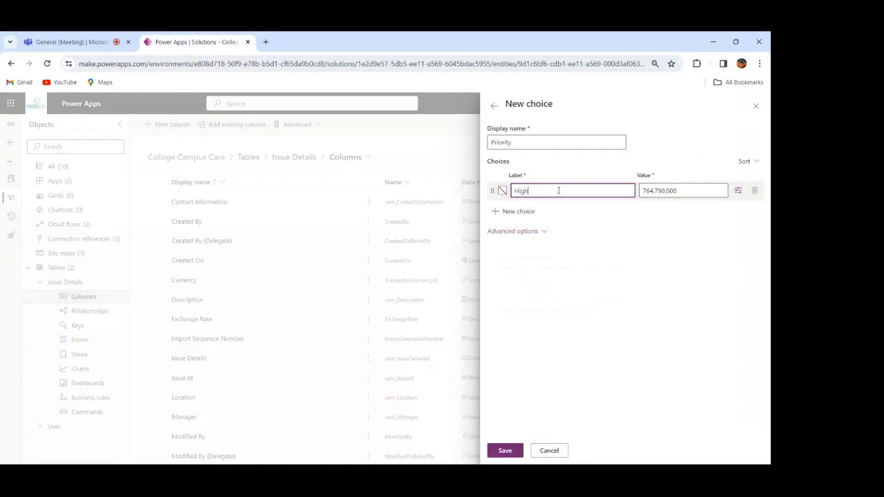
Step: Add the options Medium and Low below High and save the new global choice
click(505, 212)
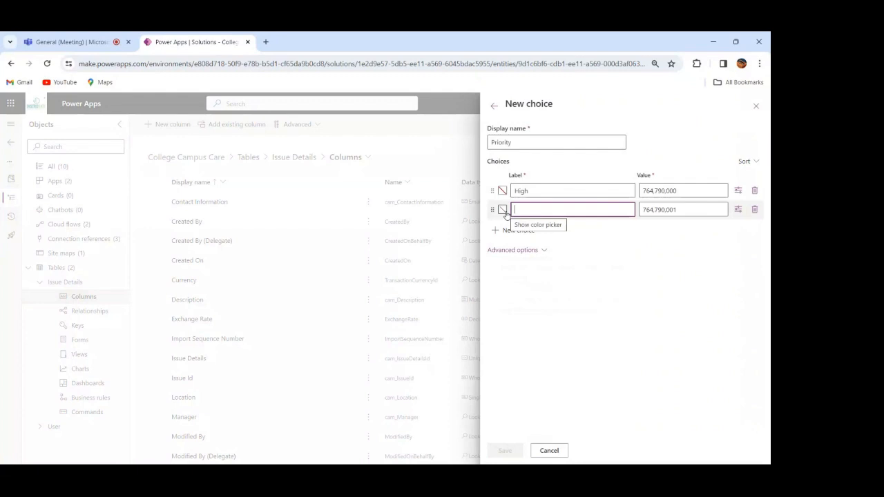
text(Low)
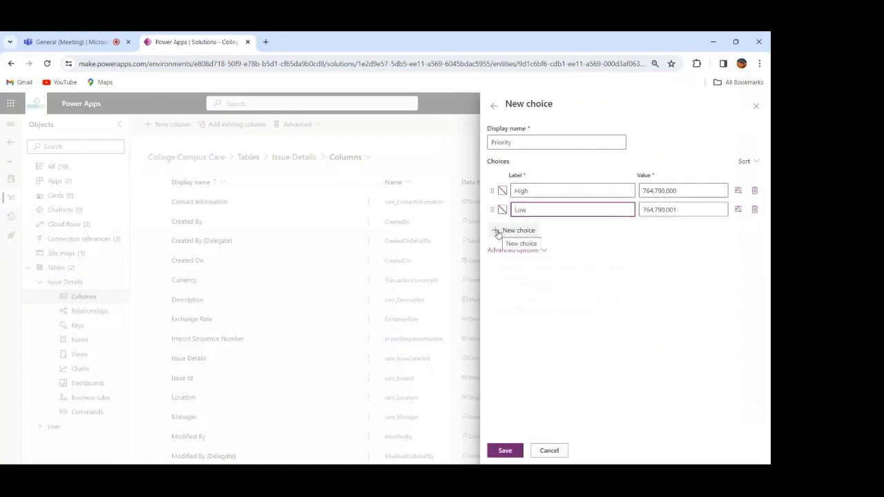
key(BackSpace)
key(BackSpace)
key(BackSpace)
text(M)
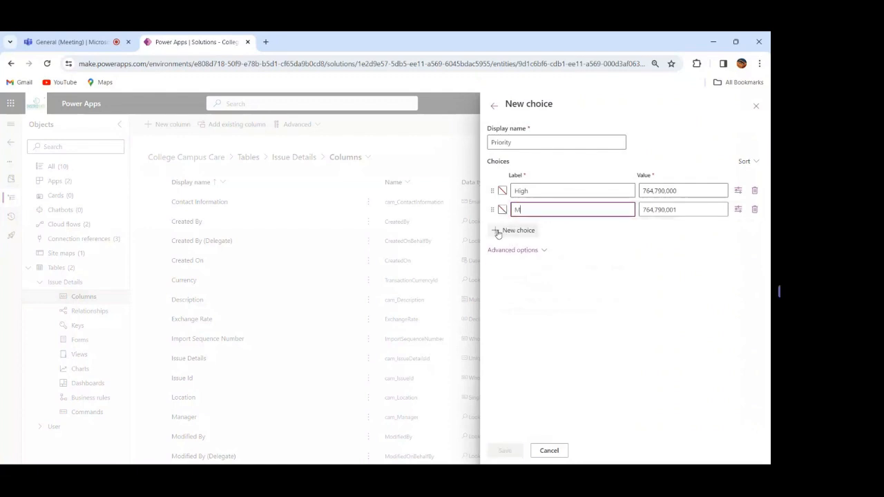
text(edium)
click(503, 238)
click(502, 235)
text(Low)
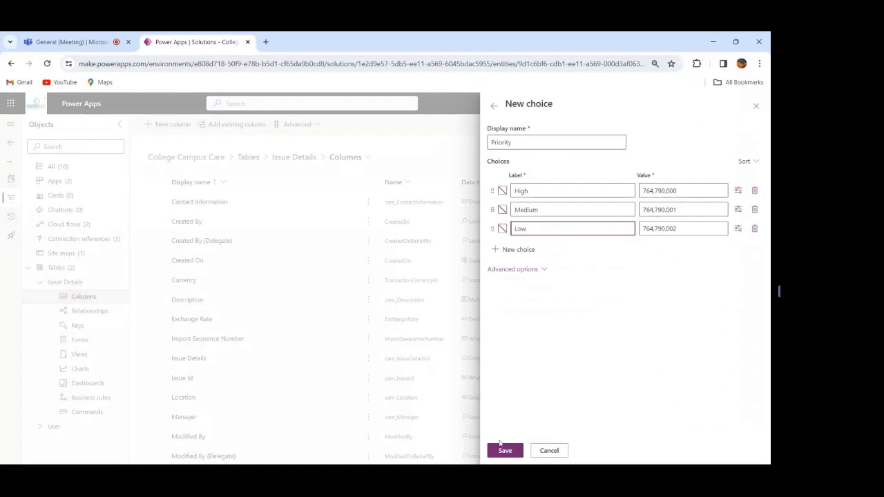
click(504, 452)
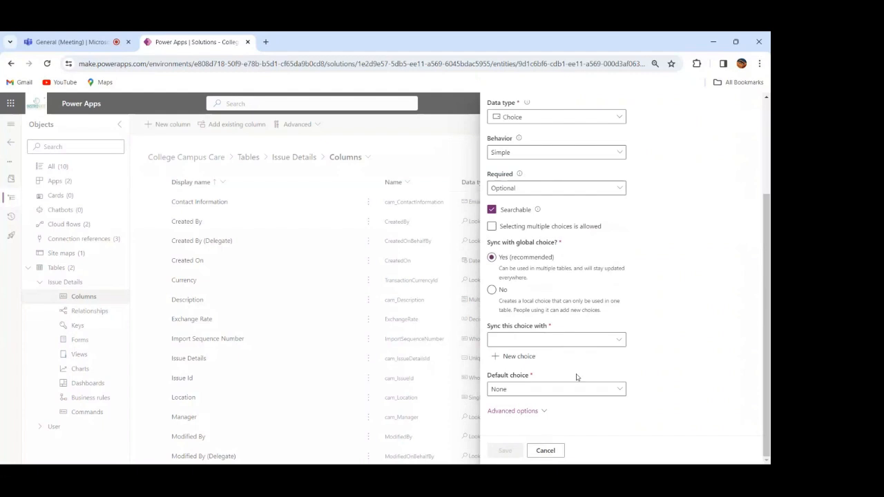
Step: Sync the Priority column with the second global choice listed as Priority, then save the column
drag(764, 311, 768, 198)
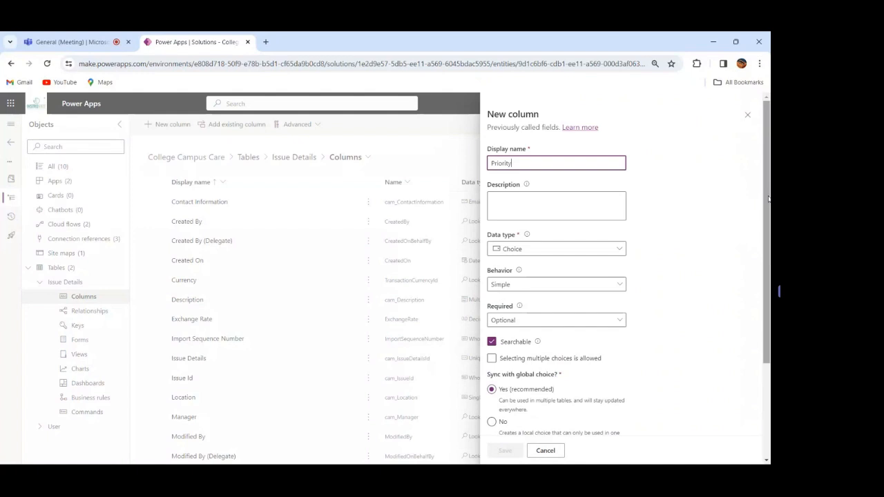
scroll(768, 199, down, 3)
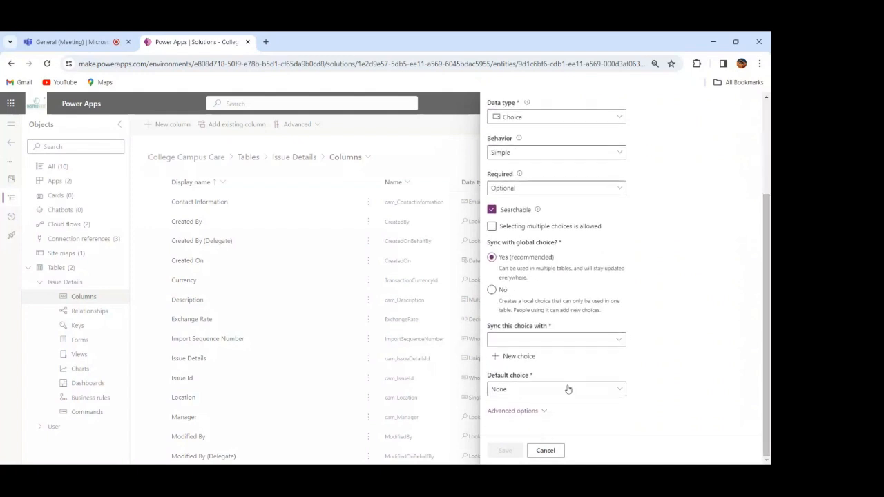
click(617, 345)
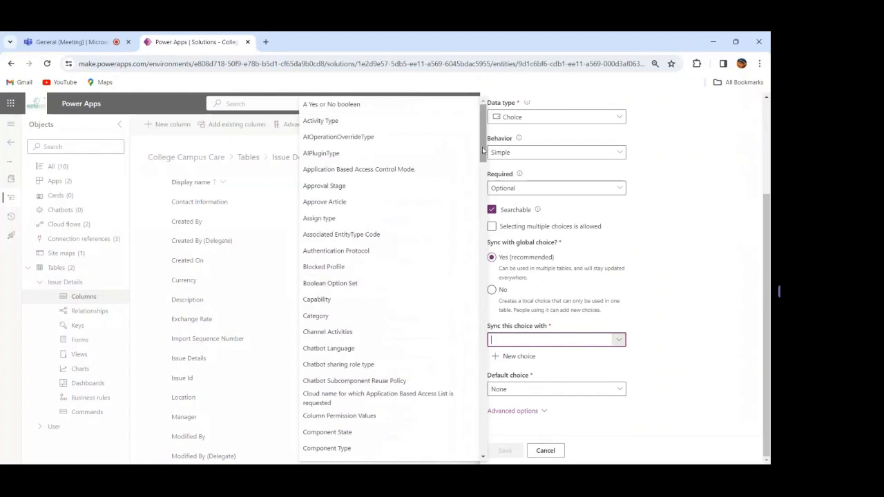
drag(483, 150, 484, 325)
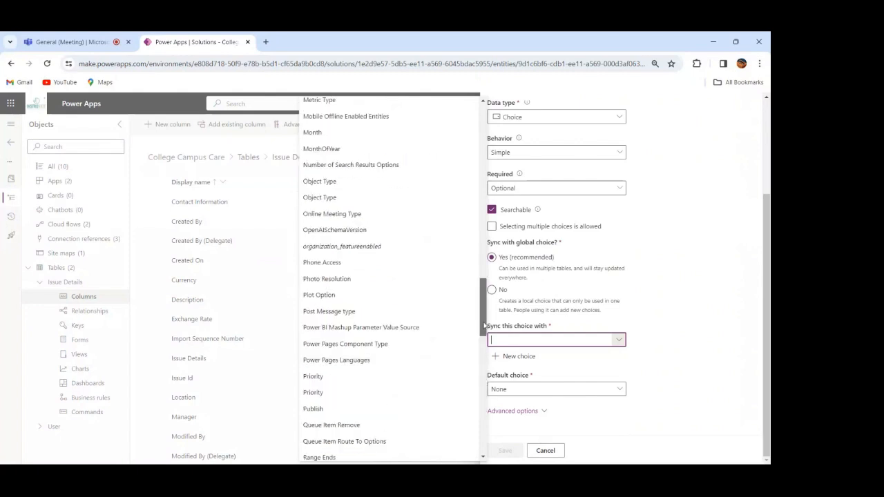
click(326, 393)
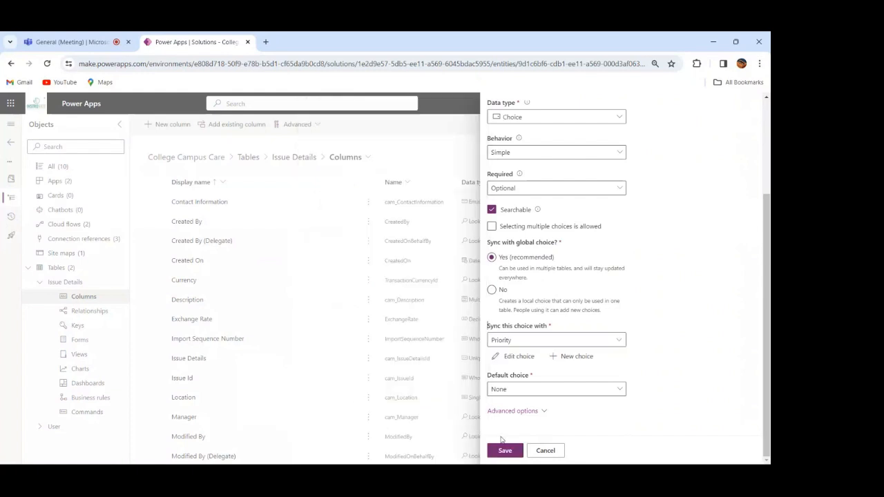
click(503, 453)
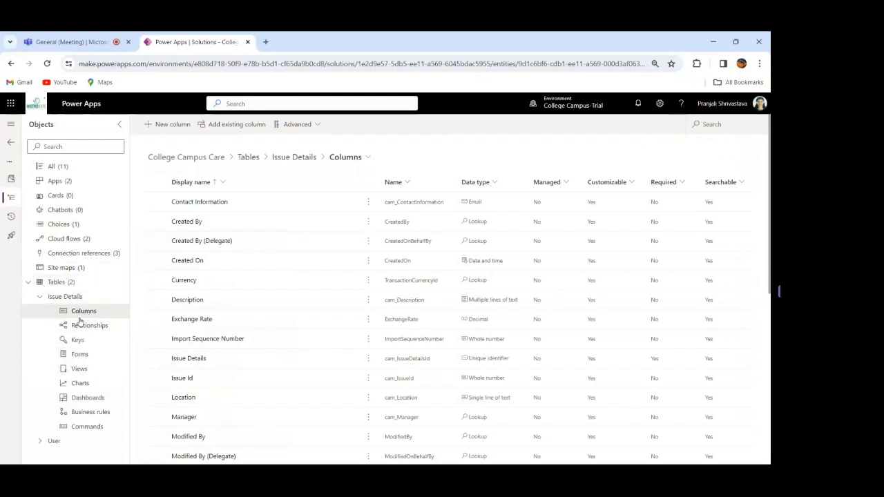
Step: Open the forms list of the Issue Details table
click(39, 297)
click(39, 298)
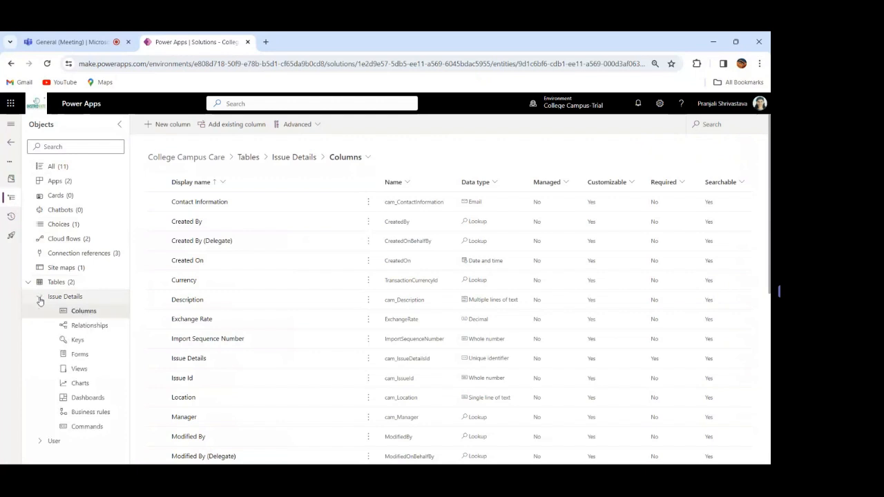
click(81, 355)
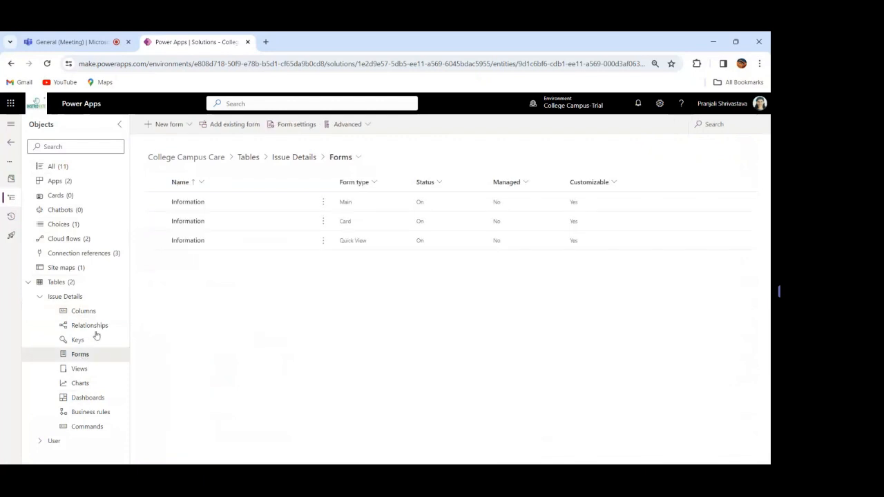
Step: Open the main Information form of Issue Details and add the unused Priority and Location columns to it
click(193, 202)
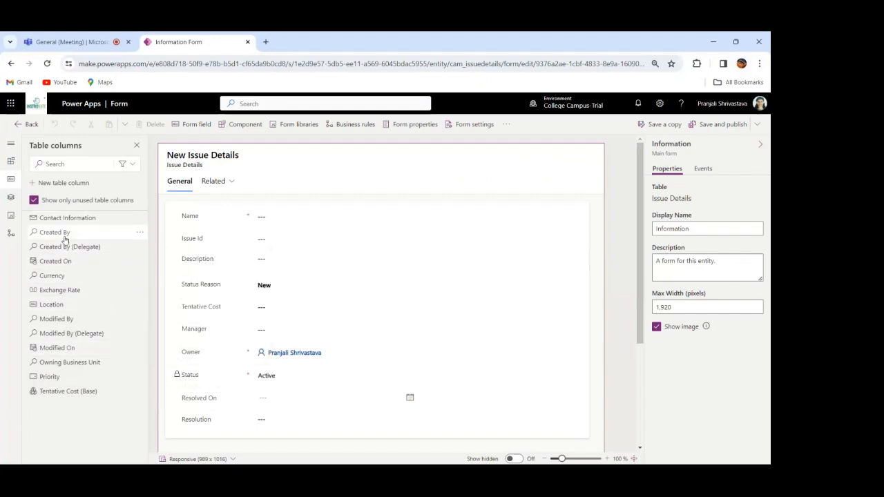
mouse_move(64, 333)
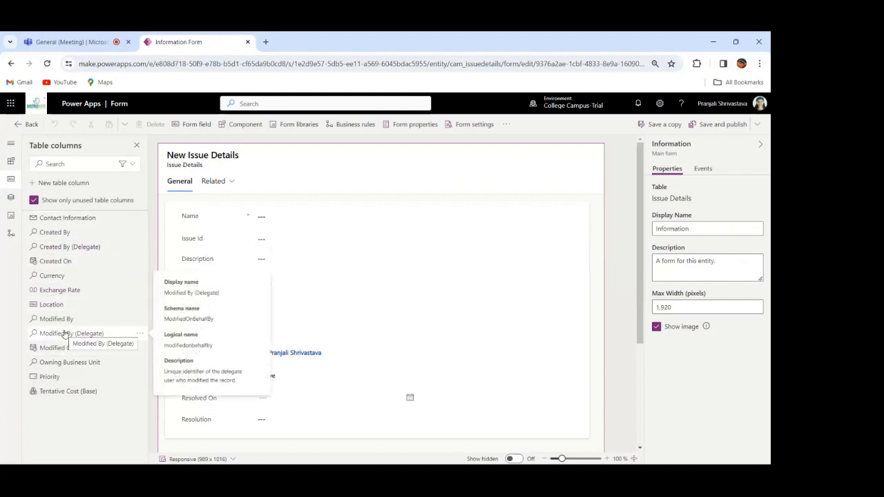
click(49, 376)
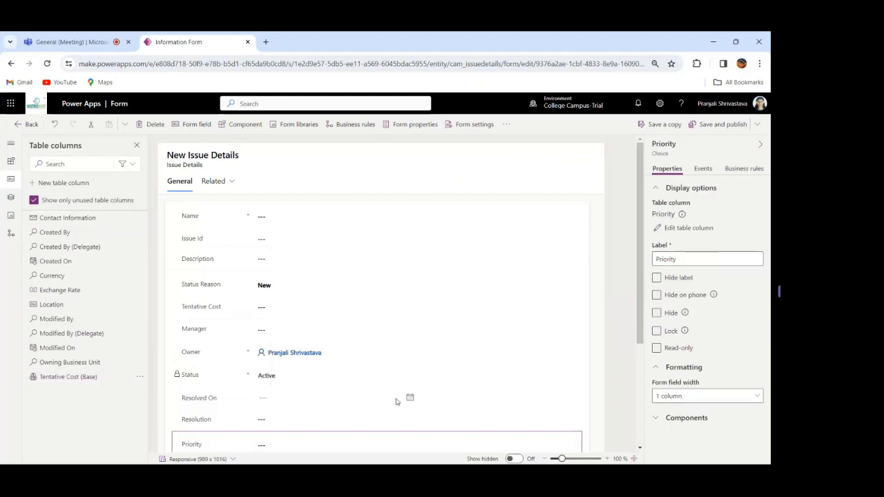
click(58, 310)
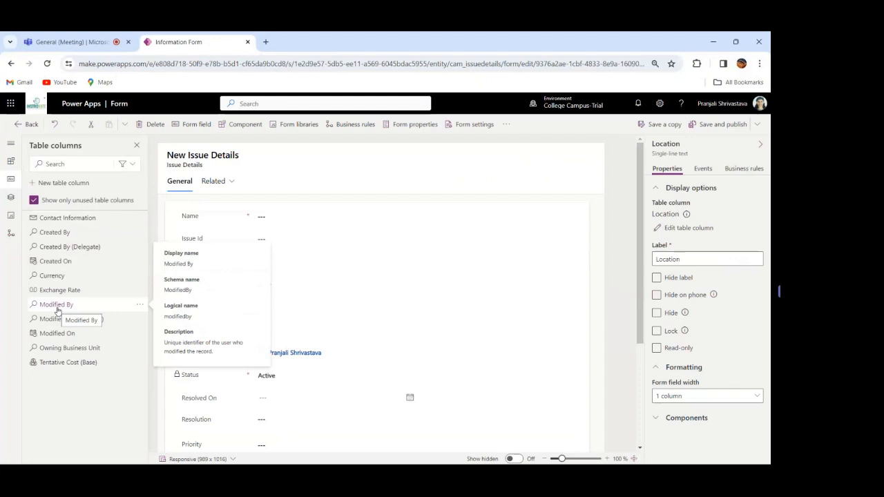
Step: Move the Location field directly below Description on the form, and save and publish the form
scroll(641, 334, down, 1)
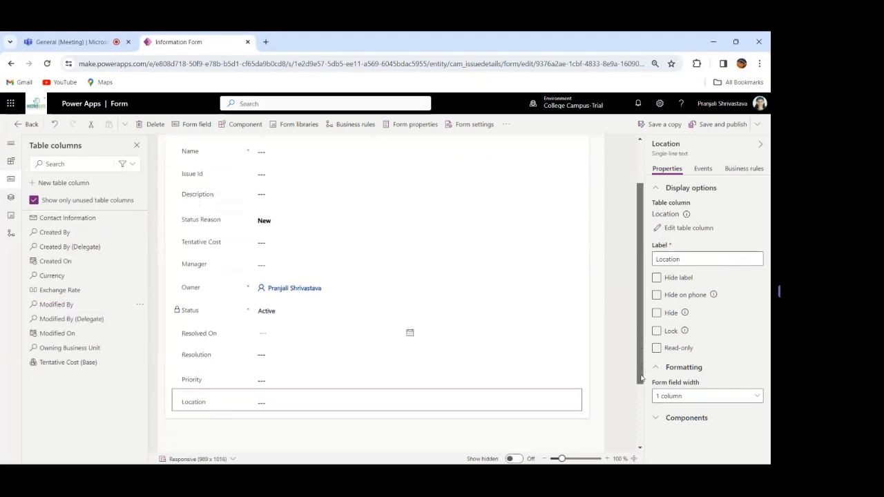
drag(372, 383, 381, 200)
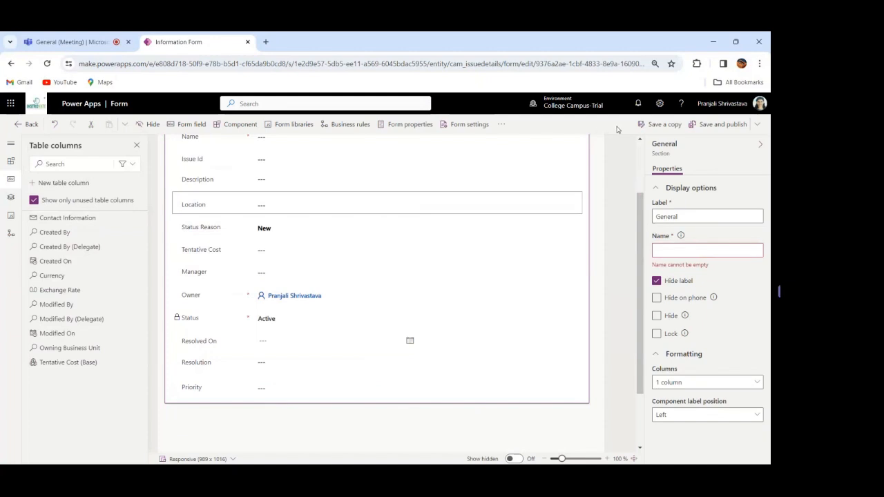
click(718, 125)
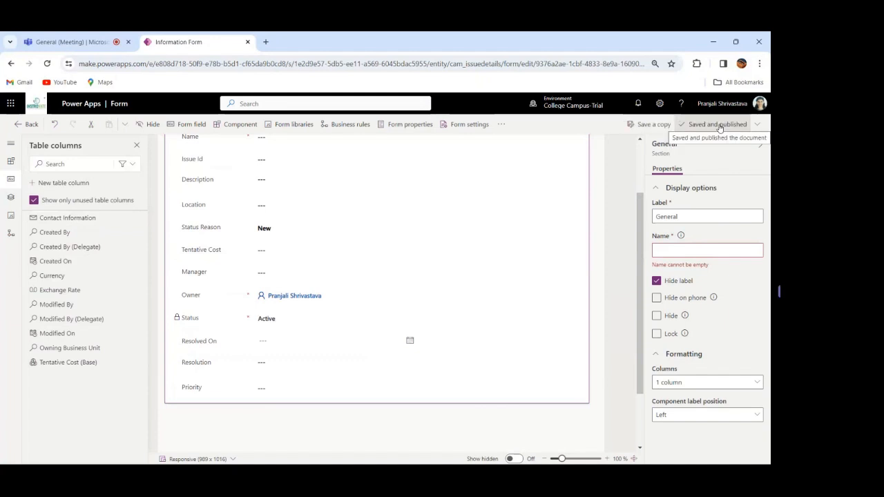
Step: Leave the form editor, reopen the College Campus Care solution and play the College Campus Admin model-driven app
click(14, 128)
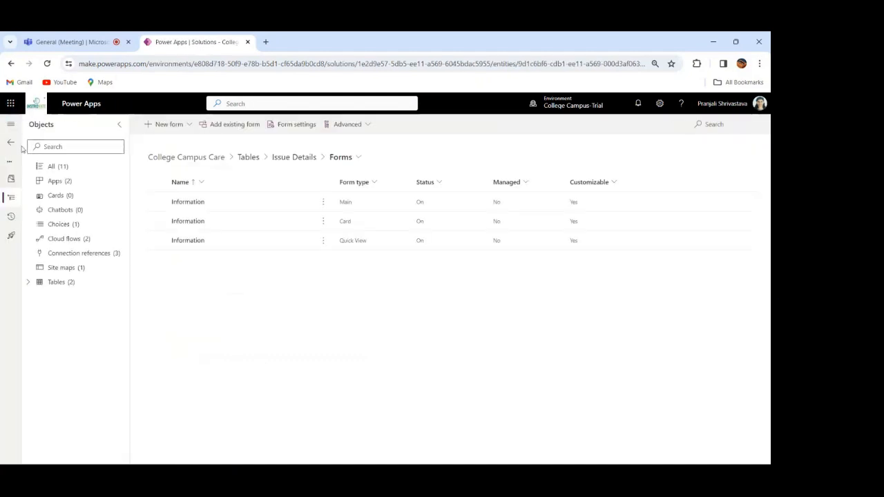
click(12, 147)
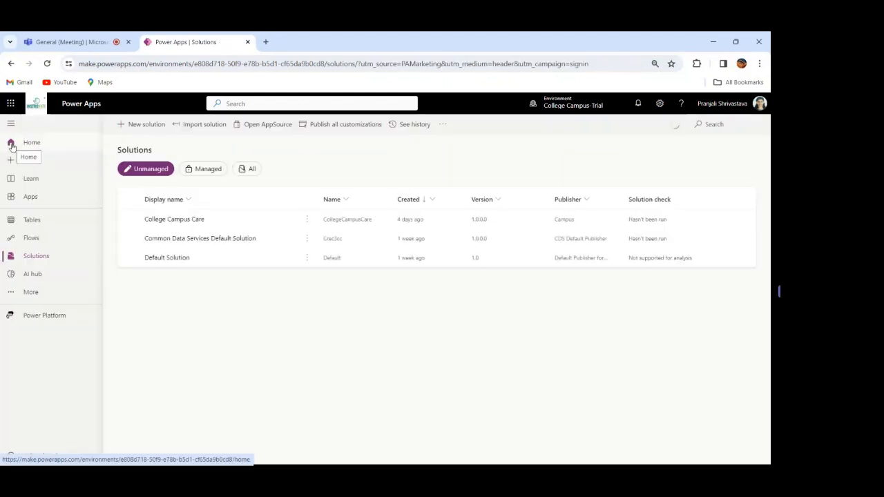
click(182, 221)
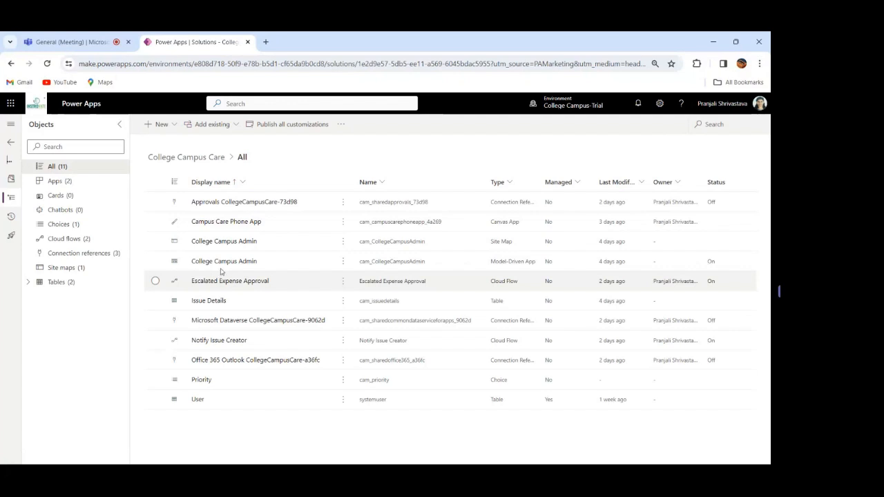
click(341, 265)
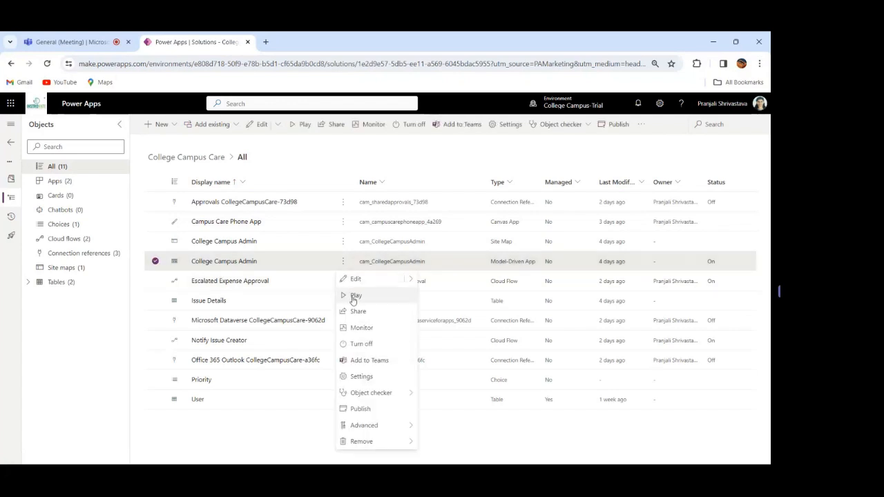
click(353, 297)
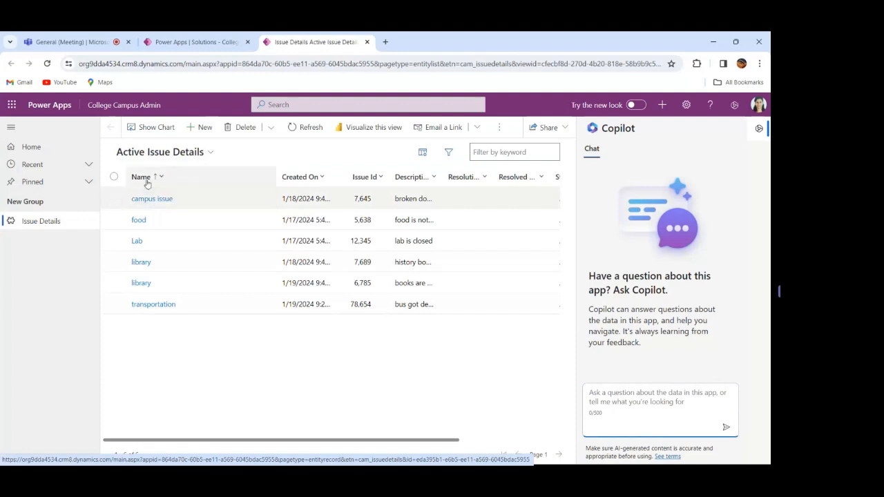
Step: Open the campus issue record, set its Location to "ground floor" and save the record
click(160, 202)
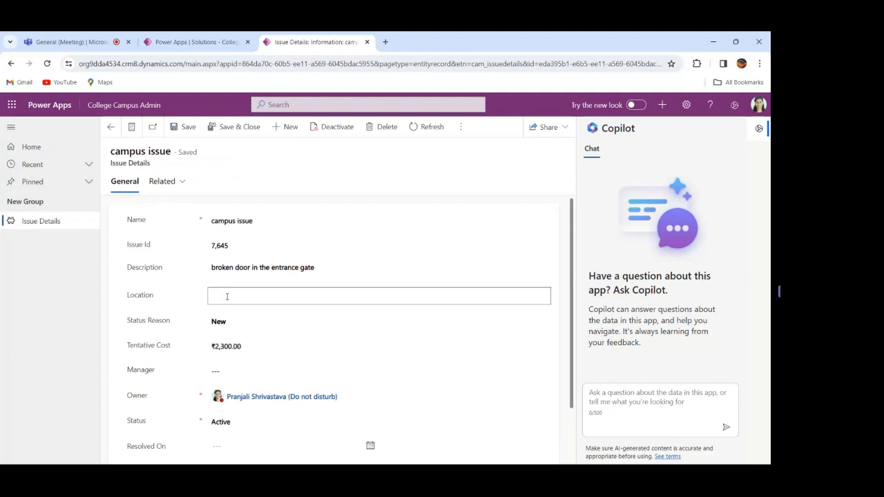
text(La)
text(gro)
text(und floo)
text(r)
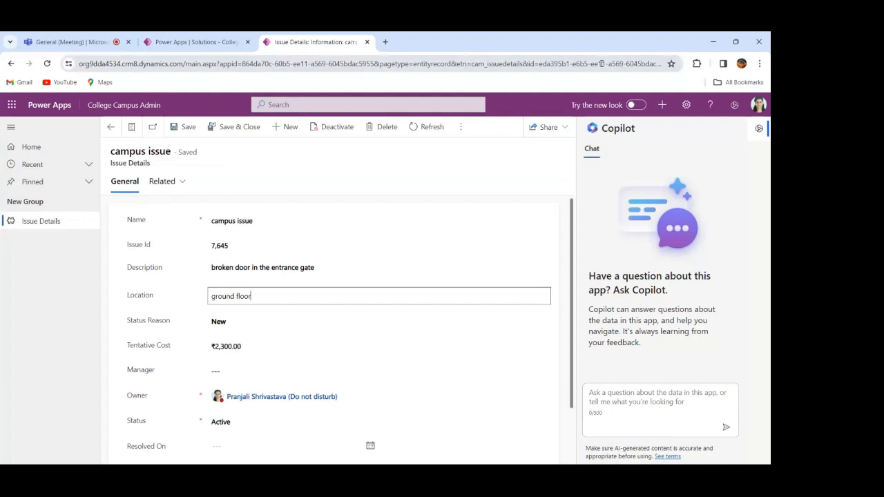
click(187, 129)
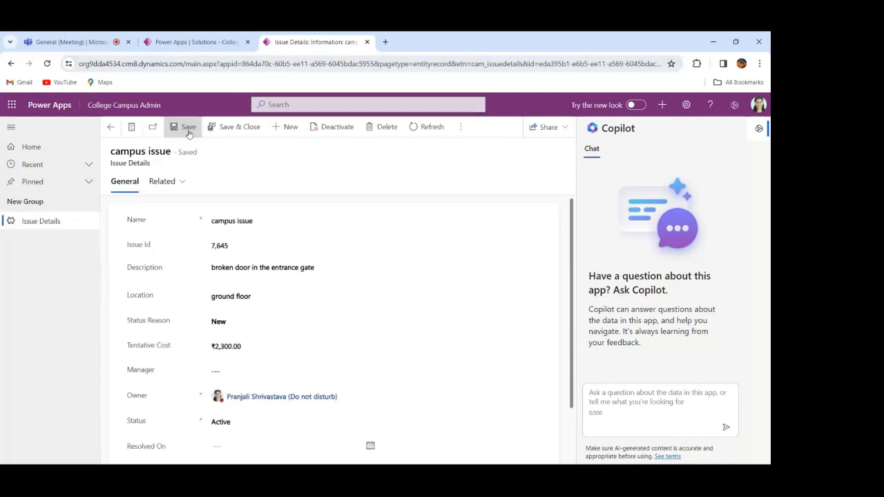
click(111, 128)
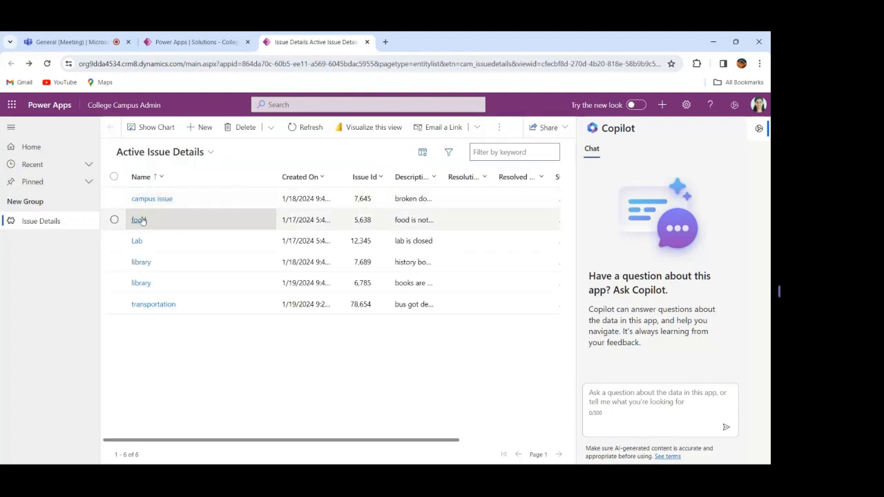
click(139, 221)
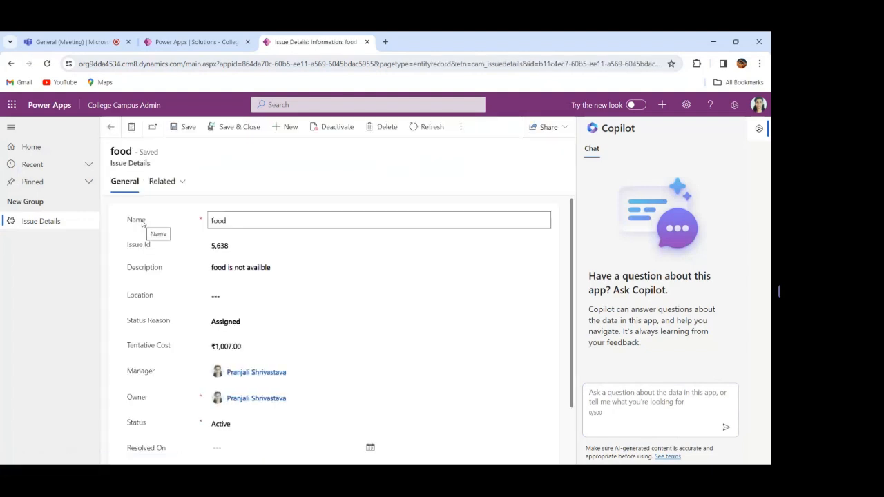
click(111, 127)
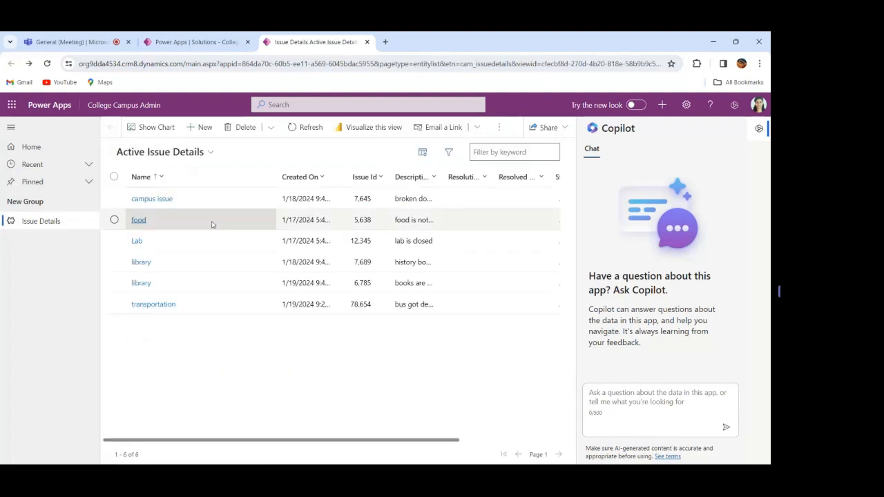
click(158, 202)
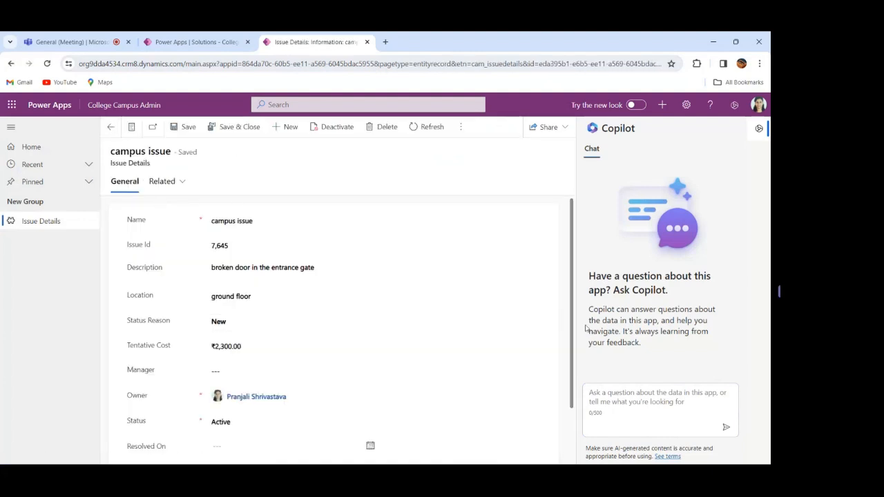
Step: Set the Priority of the campus issue record to High
drag(571, 338, 572, 415)
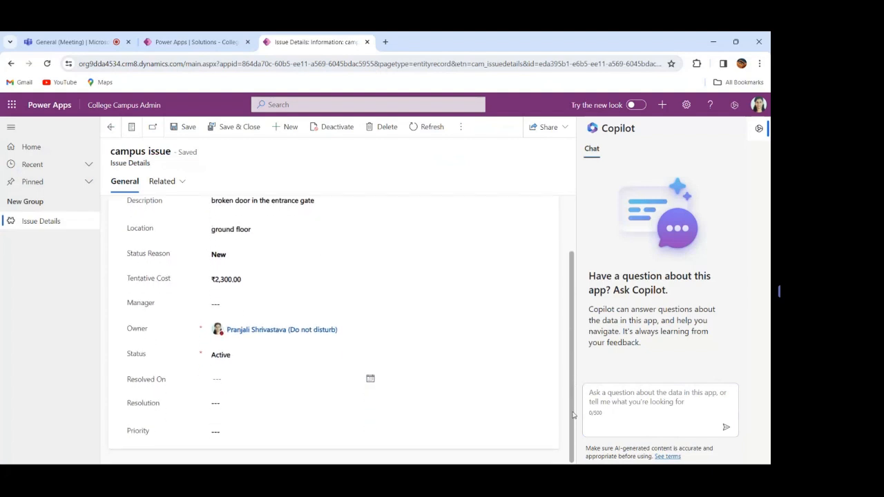
click(239, 432)
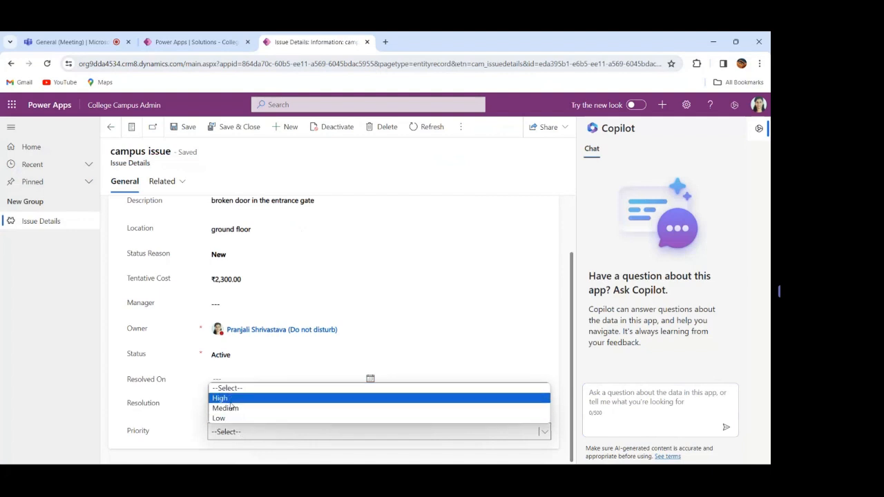
click(230, 399)
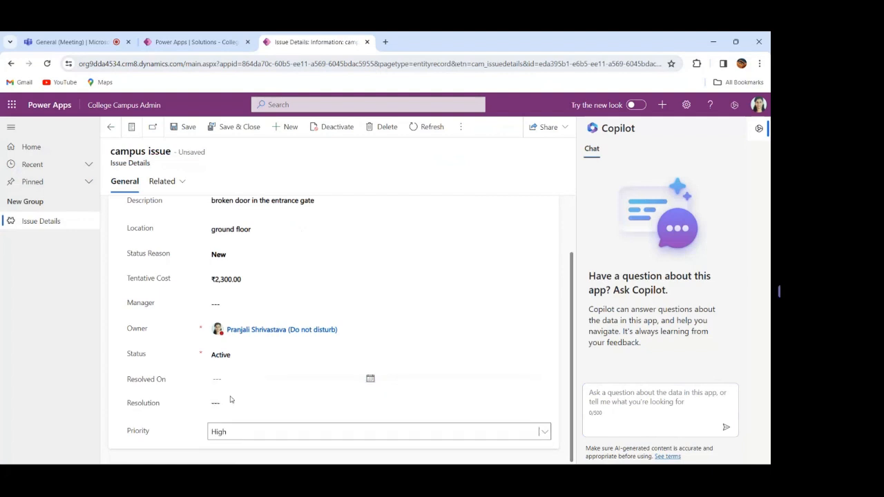
Step: Look up the owner's user account as Manager of the campus issue, save the record and return to the issue list
click(222, 304)
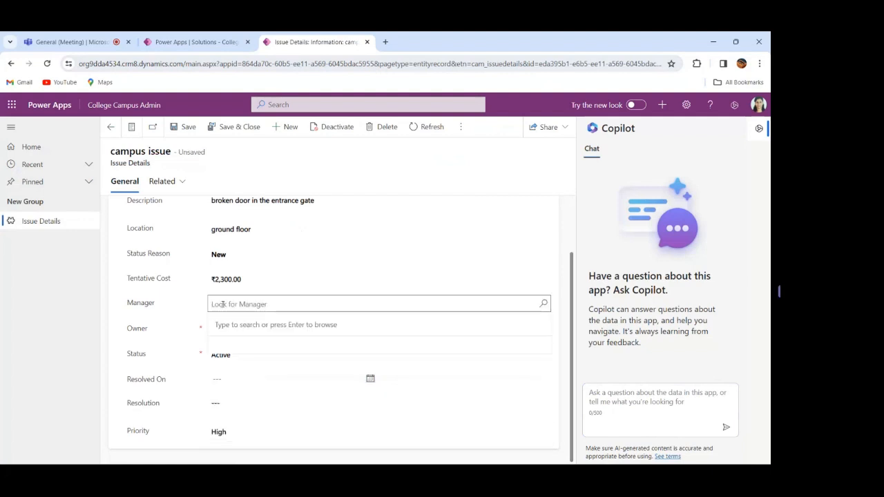
text(pra)
text(j)
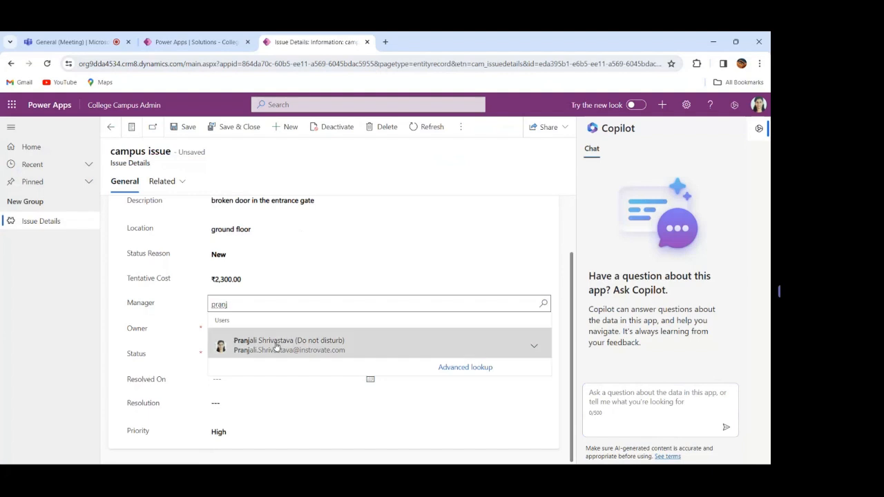
click(276, 345)
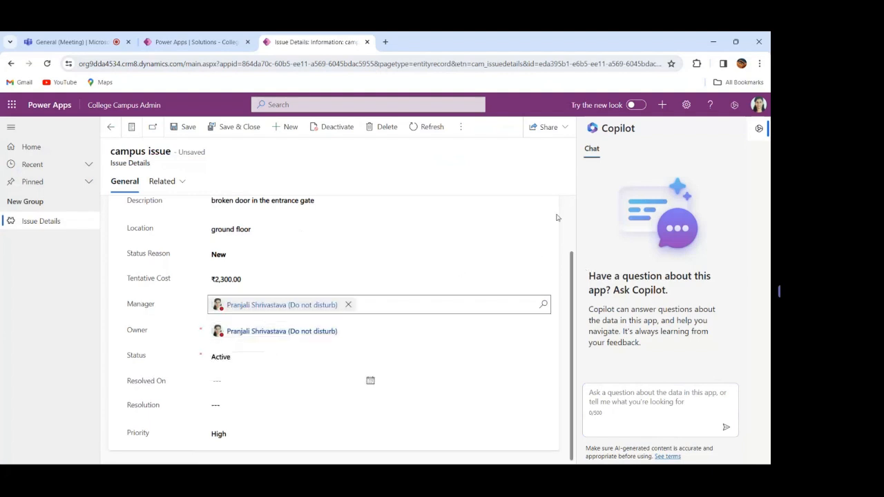
drag(570, 316, 579, 231)
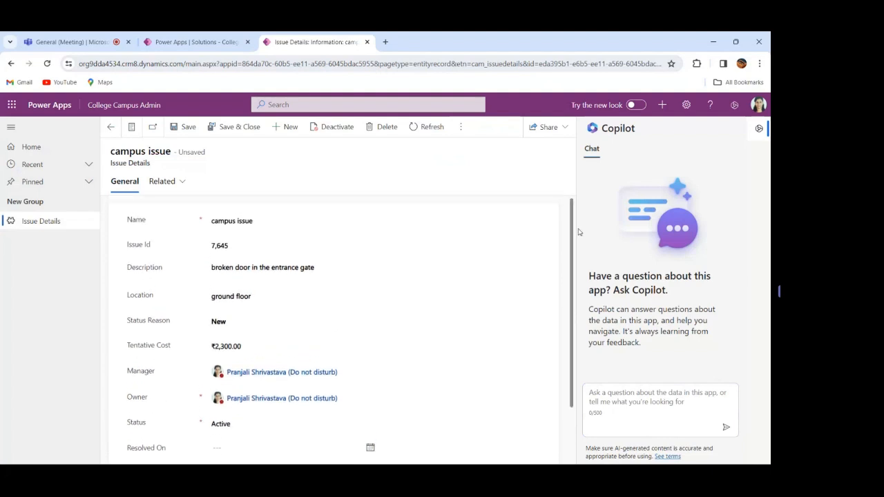
click(174, 127)
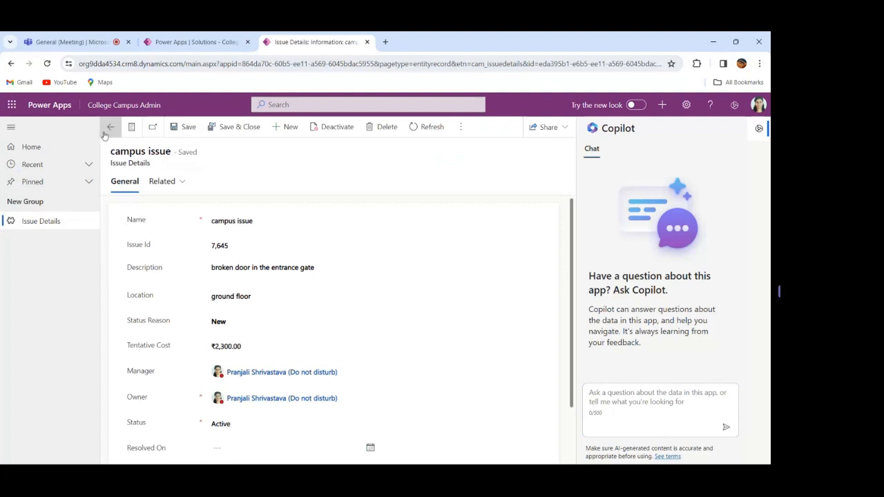
click(110, 127)
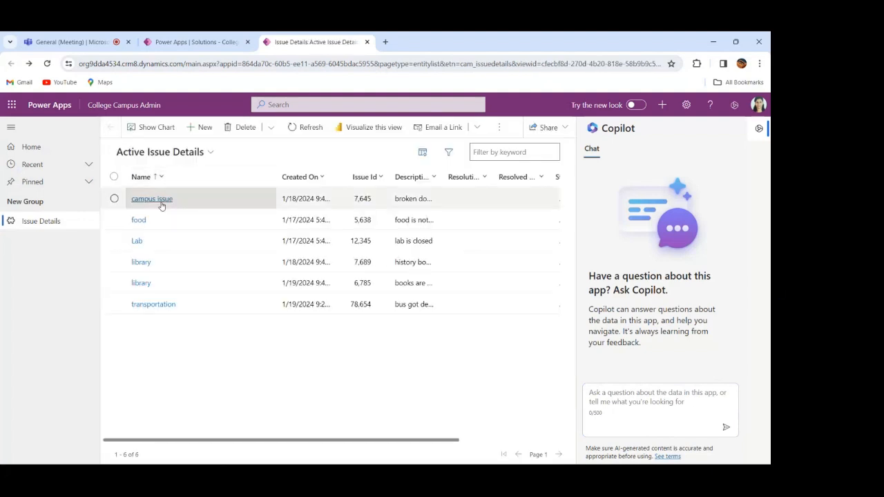
Step: Open the food record, set its Location to "canteen" and its Priority to Medium, and save it
click(138, 220)
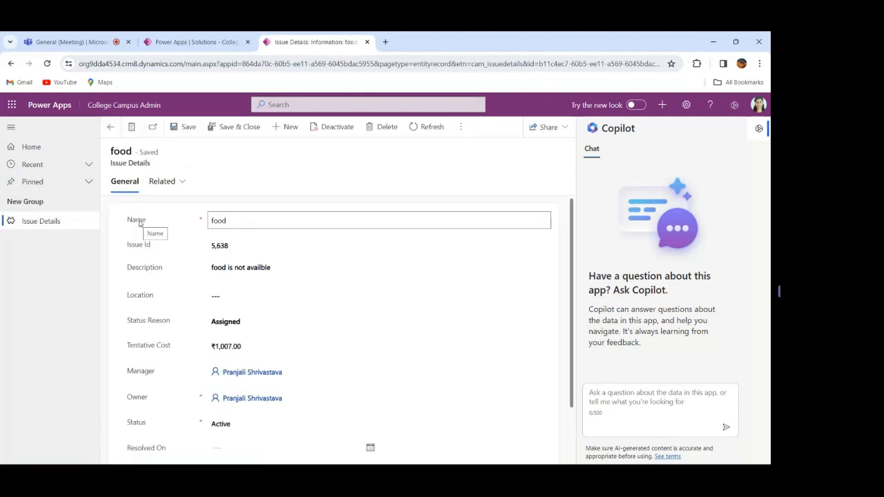
click(233, 299)
text(canteen)
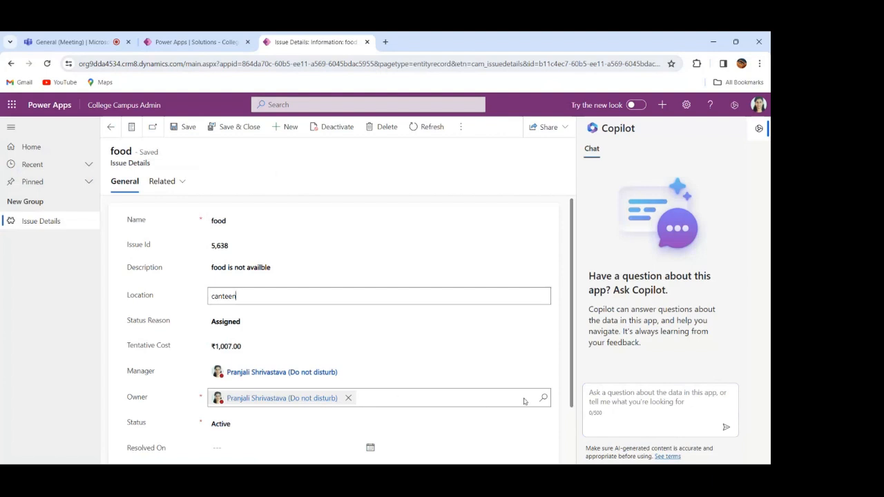
drag(572, 347, 572, 421)
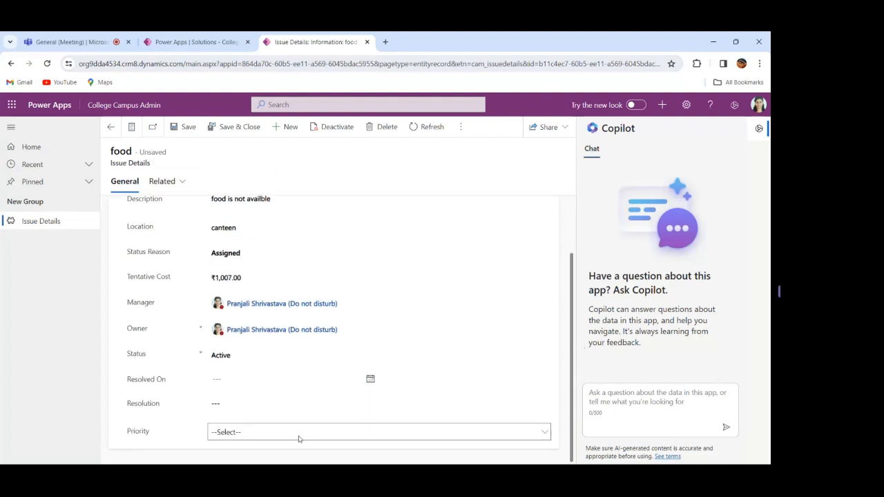
click(298, 434)
click(274, 408)
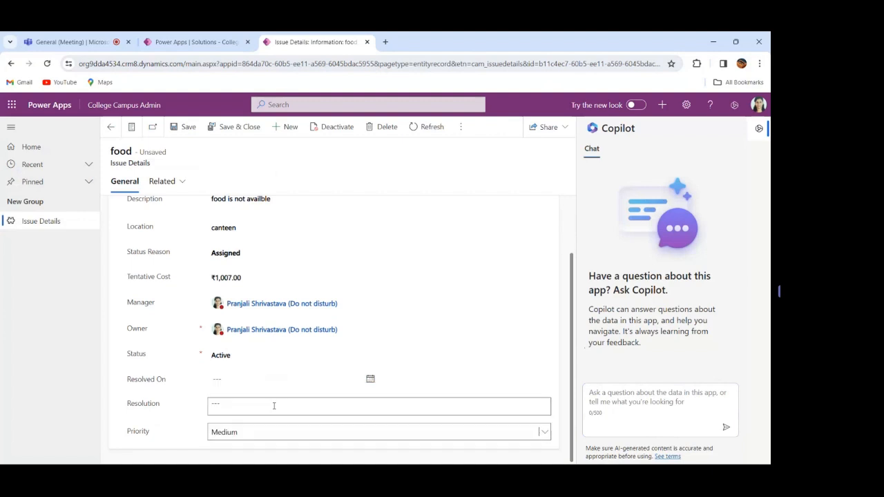
click(189, 127)
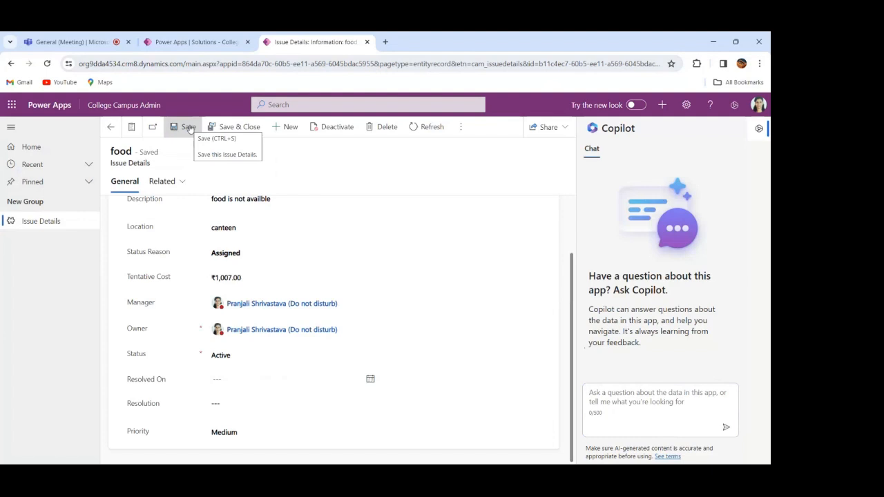
Step: Open the Lab record, set its Location to "1st floor" and its Priority to Low, and save it
click(110, 127)
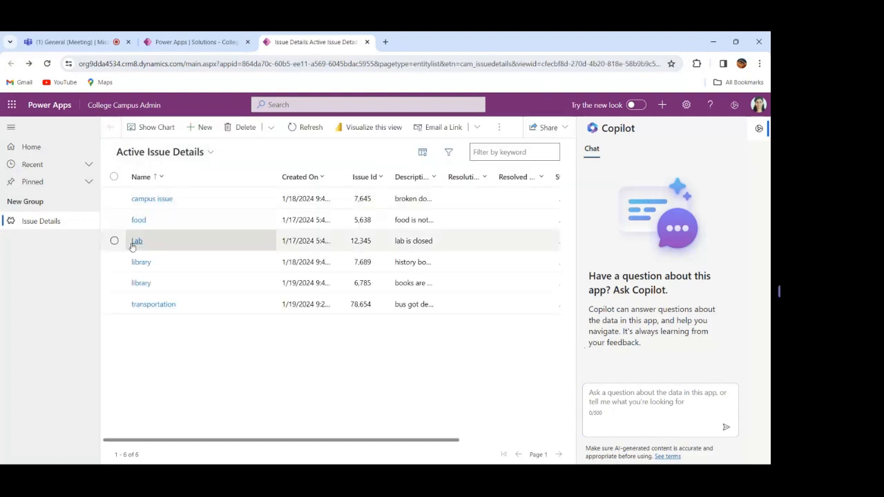
click(136, 242)
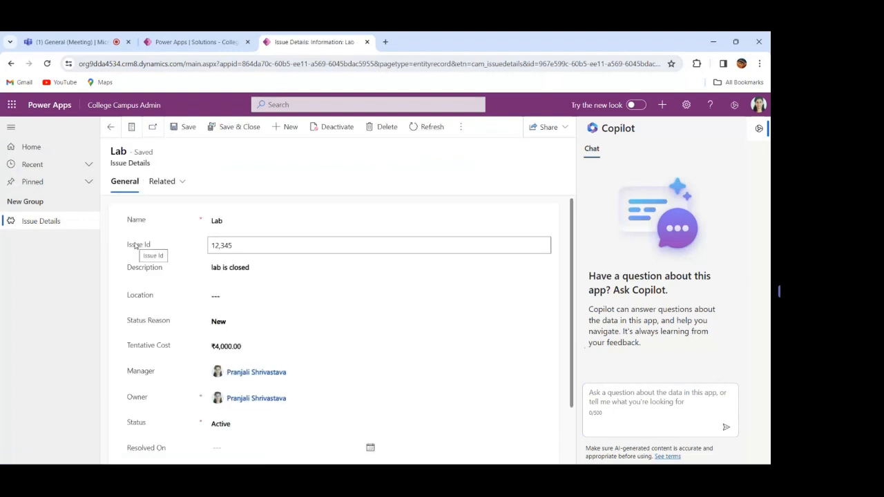
click(226, 294)
text(1st floor)
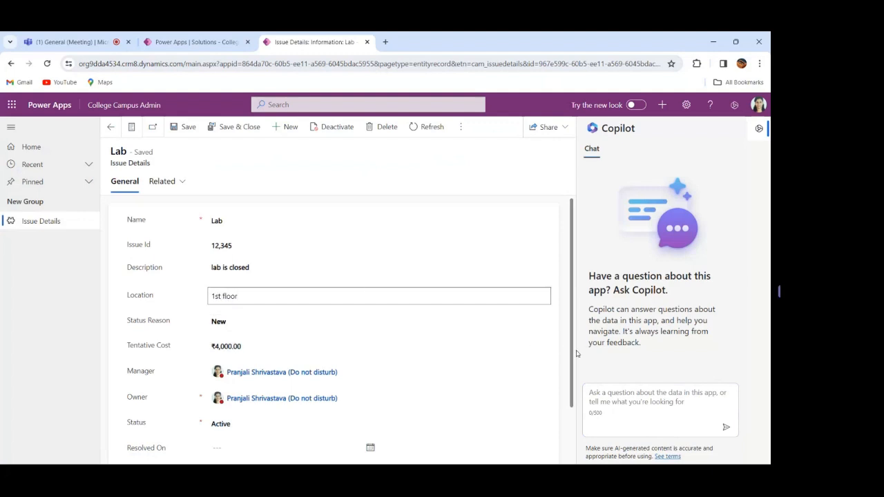
scroll(567, 357, down, 2)
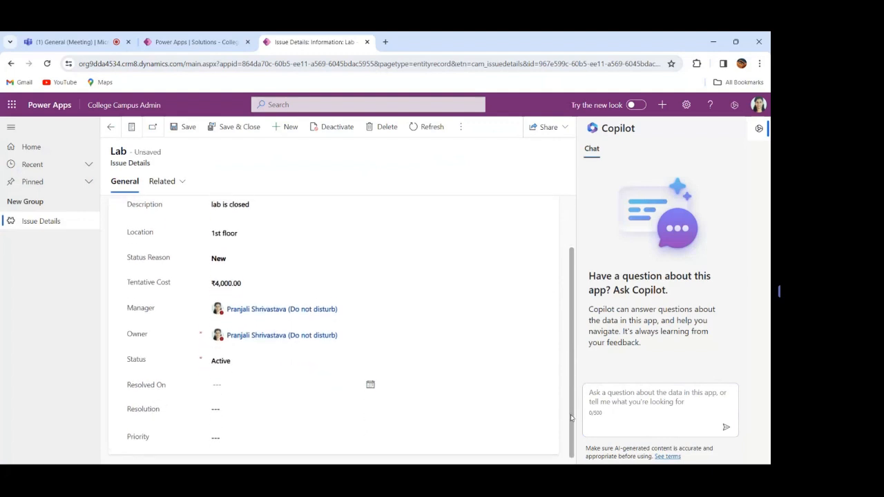
click(319, 430)
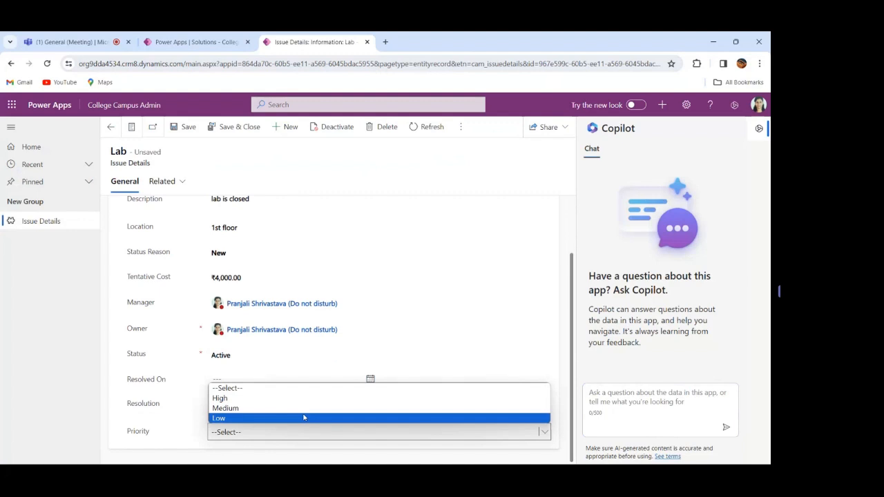
click(303, 417)
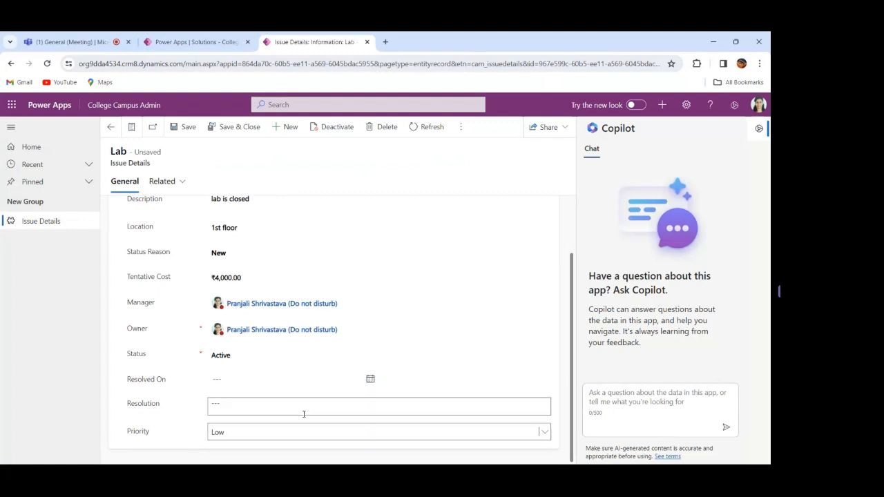
click(188, 127)
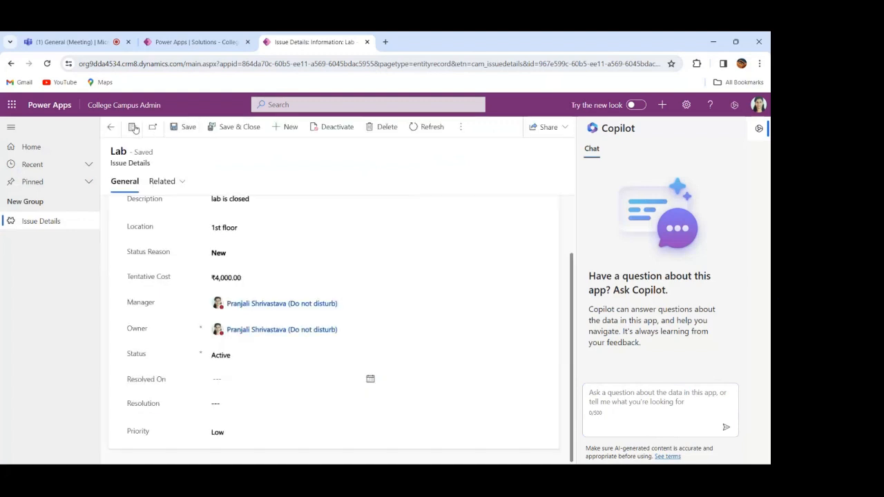
click(107, 126)
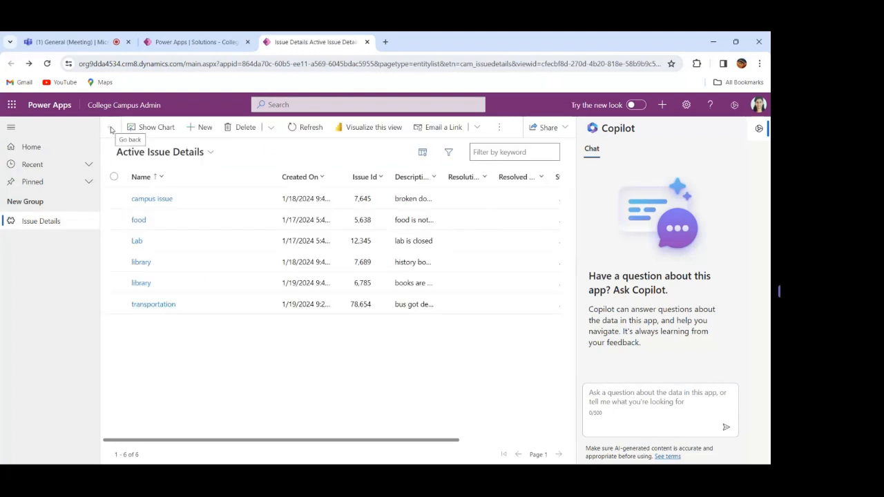
Step: Open the library record about the history book, set its Location to "2nd floor" and its Priority to Medium, and save it
click(142, 263)
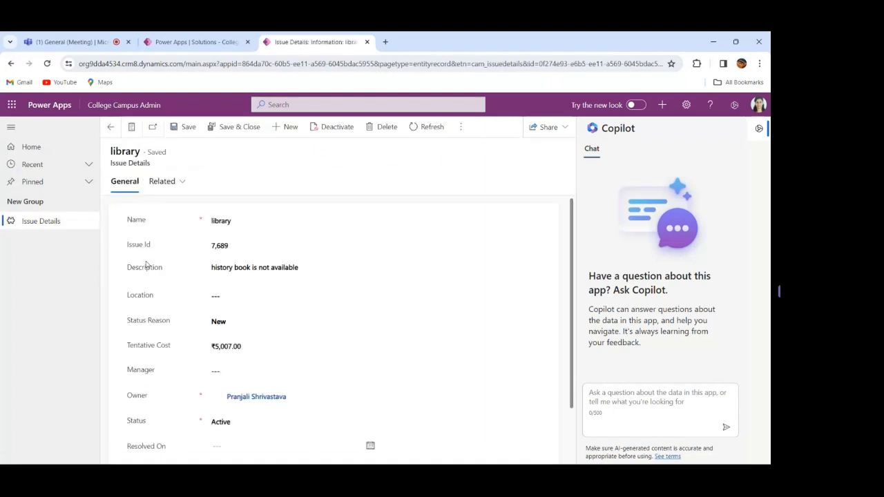
click(219, 292)
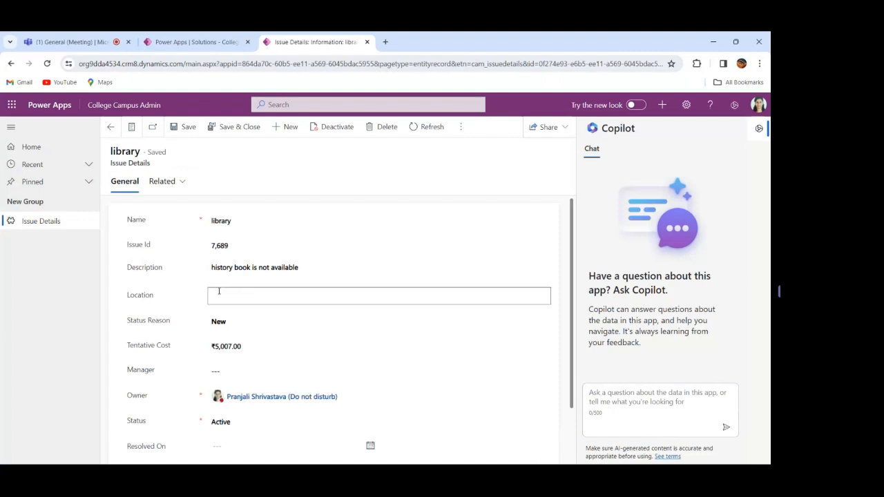
text(2nd floor)
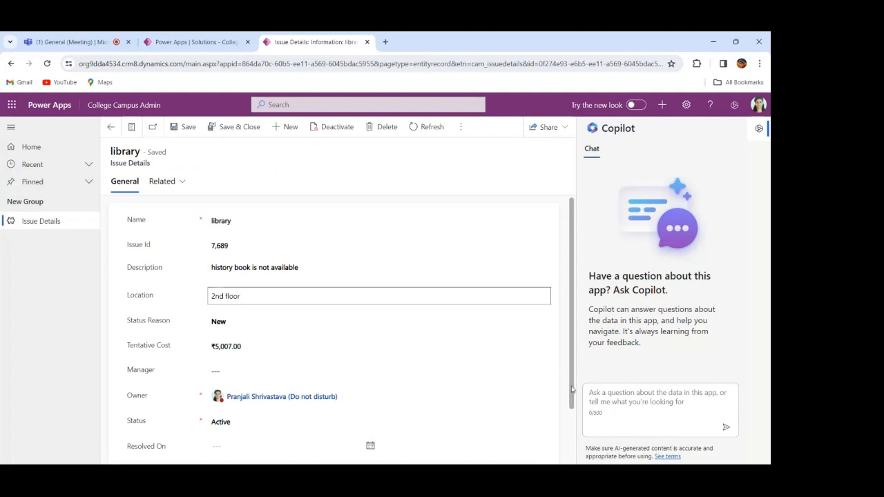
drag(572, 389, 572, 442)
click(517, 436)
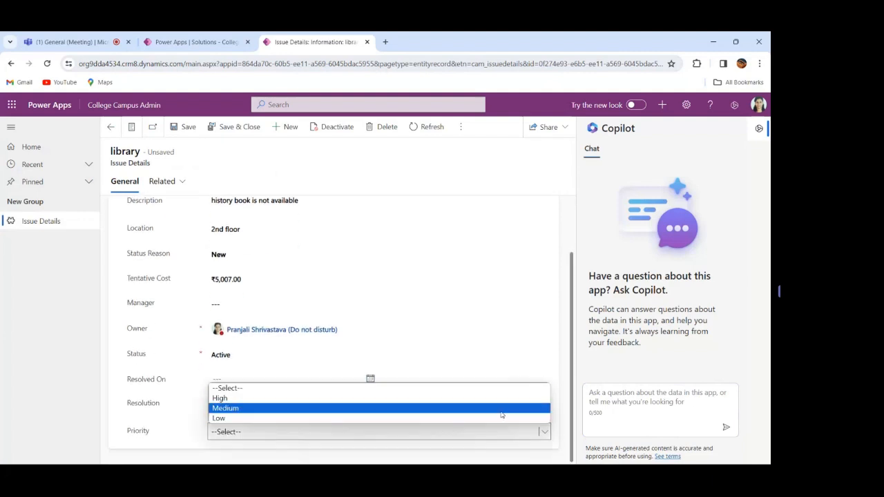
click(501, 412)
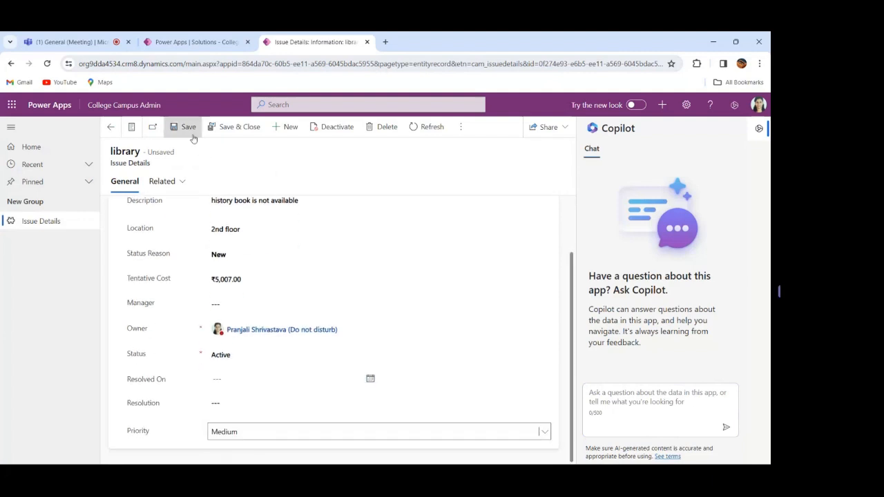
click(189, 128)
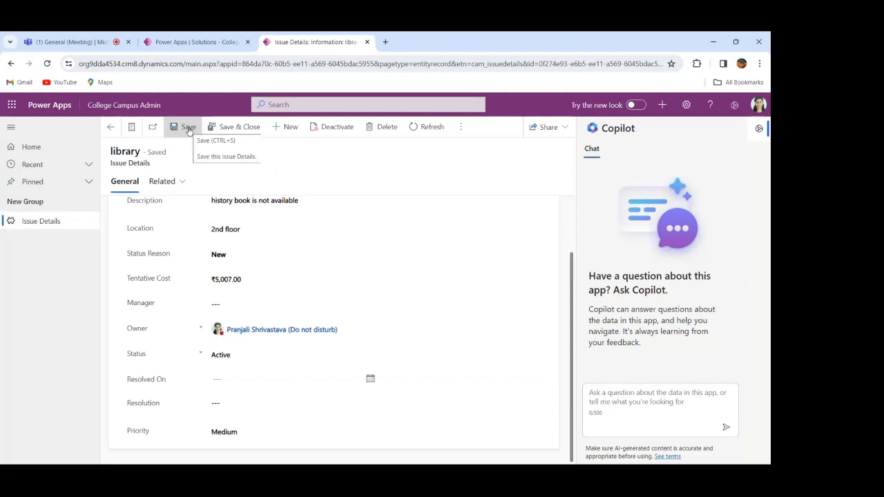
click(110, 127)
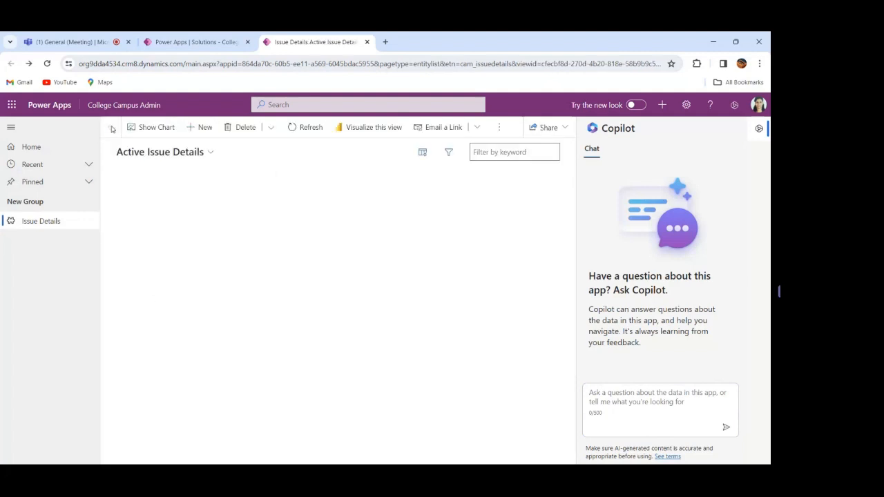
Step: Reopen the history book library record, look up the owner's user account as its Manager, and save the record
click(141, 262)
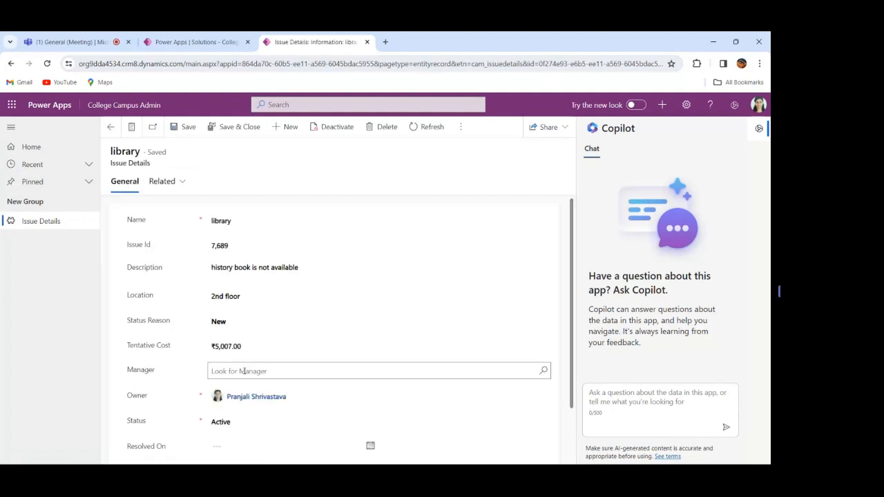
click(243, 371)
text(pranj)
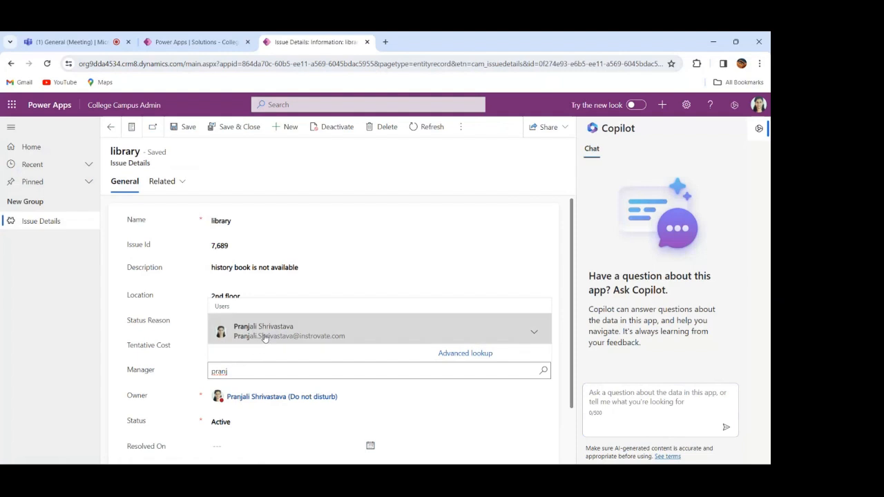
click(264, 332)
click(183, 134)
click(111, 128)
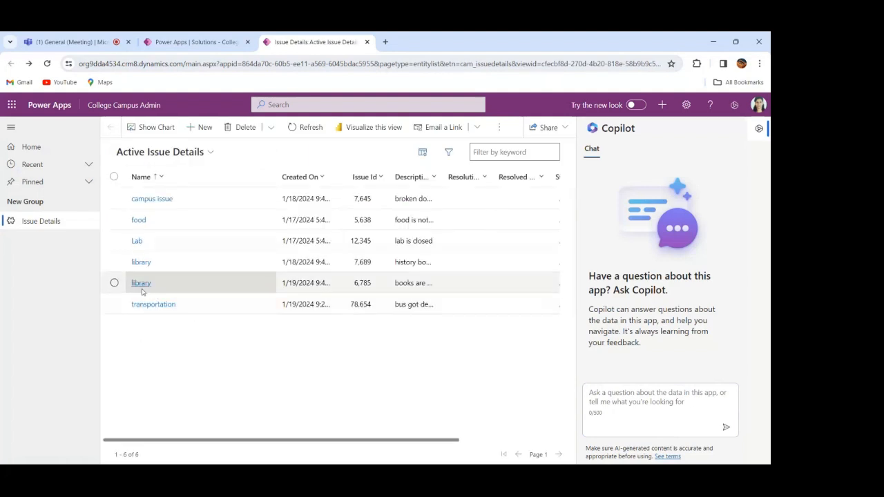
Step: Open the library record with issue ID 6,785, set its Location to "2nd floor" and its Manager to the owner's user account
click(142, 285)
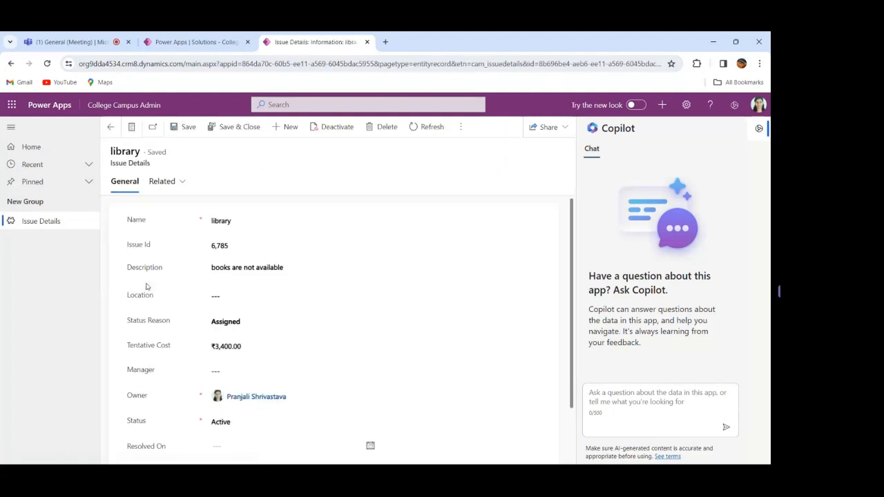
click(216, 296)
text(2nd floor)
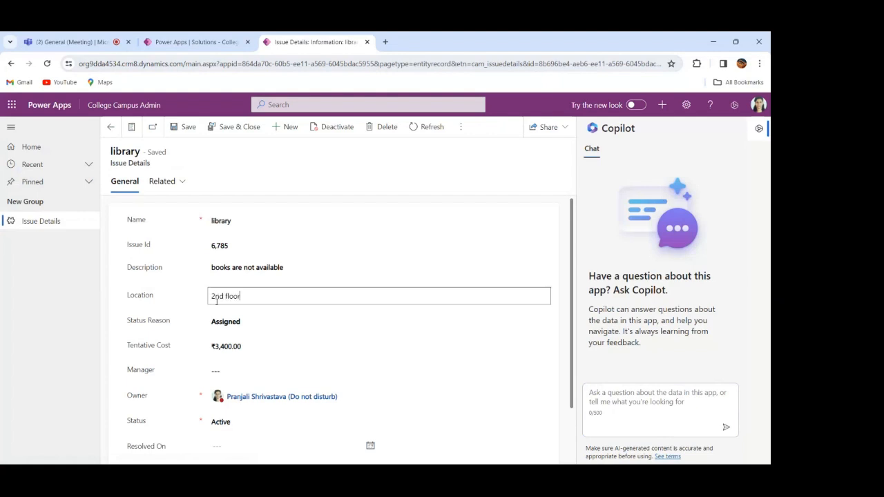
click(236, 371)
text(pranjali)
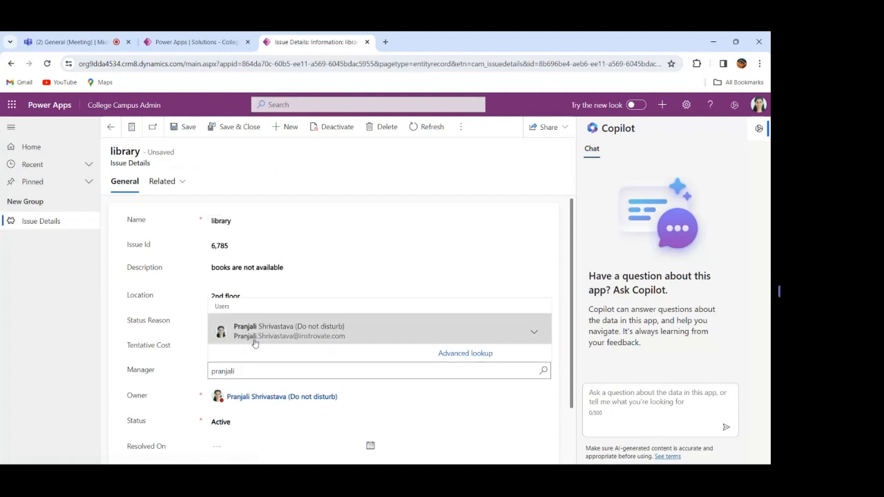
click(268, 335)
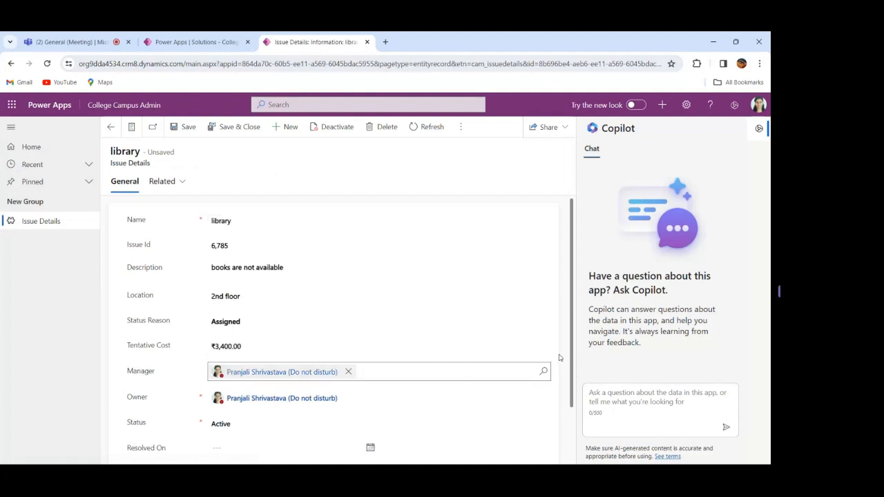
Step: Set the Priority of this library record to High, save it and return to the issue list
drag(571, 369, 583, 442)
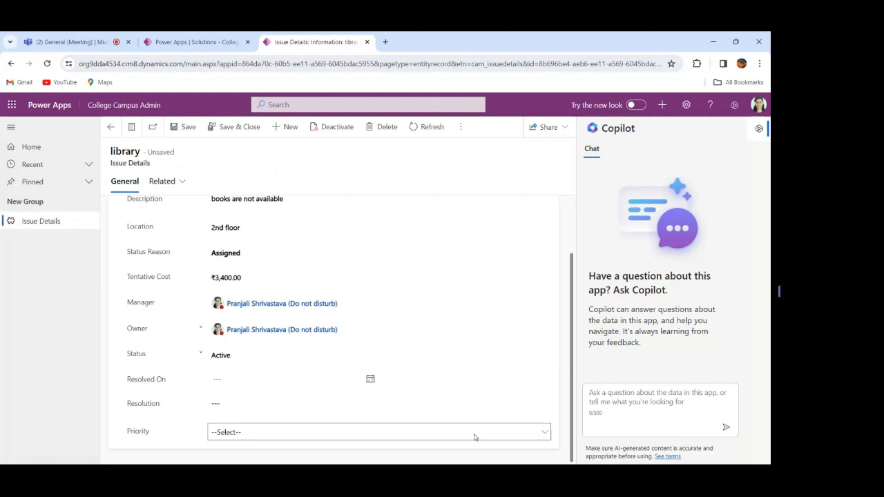
click(474, 435)
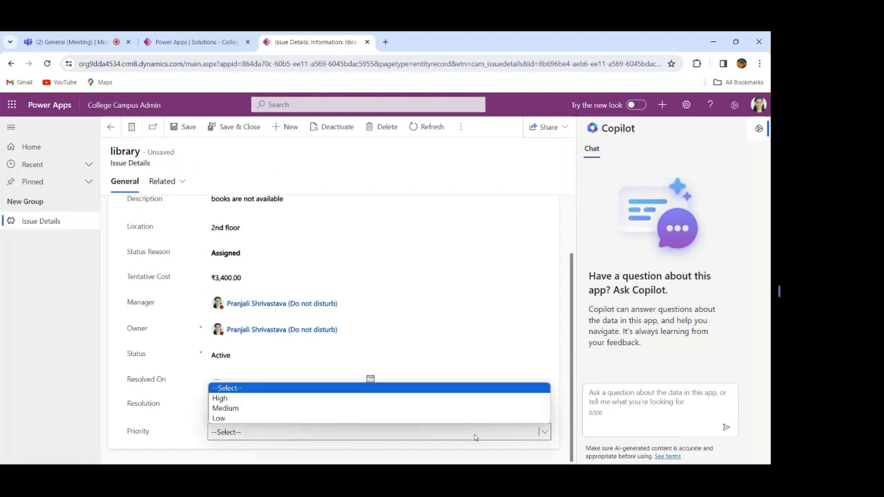
click(443, 402)
click(184, 127)
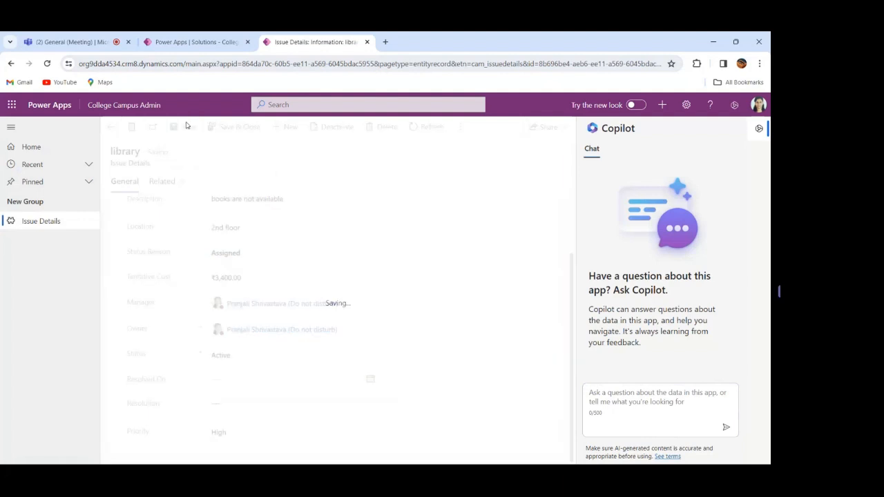
click(110, 128)
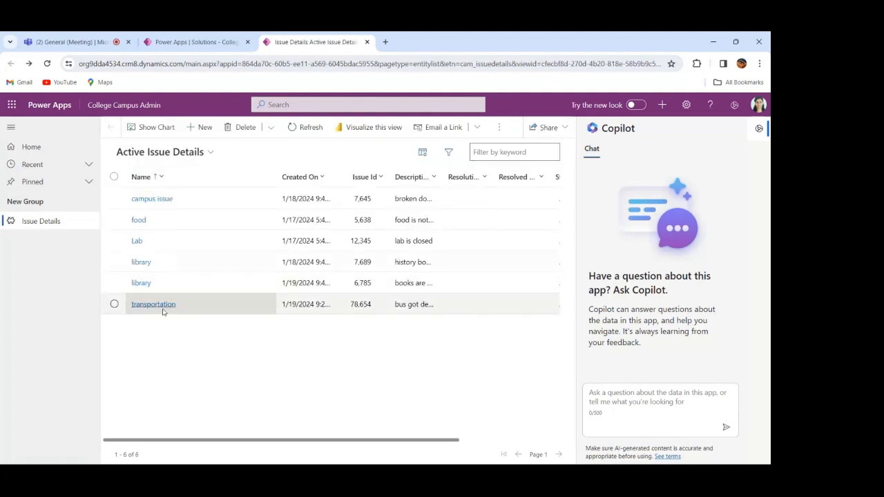
Step: Open the transportation record and set its Location to "Bus stop"
click(163, 306)
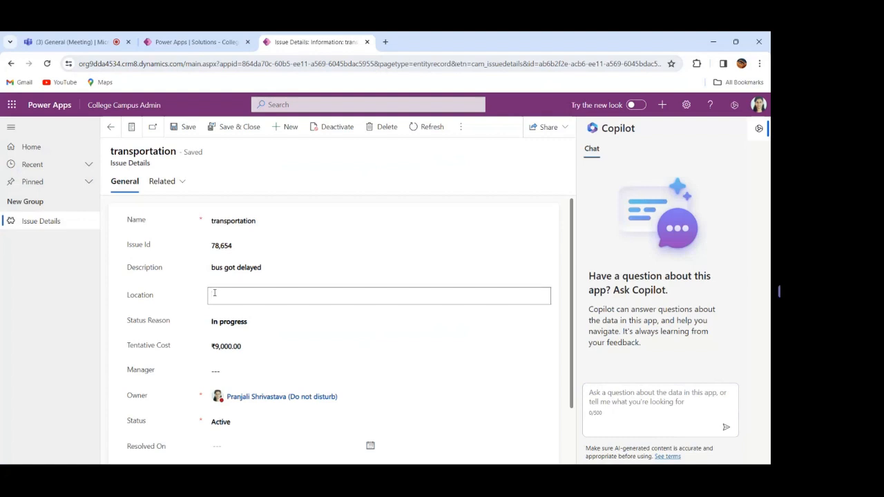
text(us feild)
key(BackSpace)
key(BackSpace)
key(BackSpace)
key(BackSpace)
text(s)
Step: Look up the owner's user account and assign it as Manager of the transportation issue
click(250, 370)
text(pran)
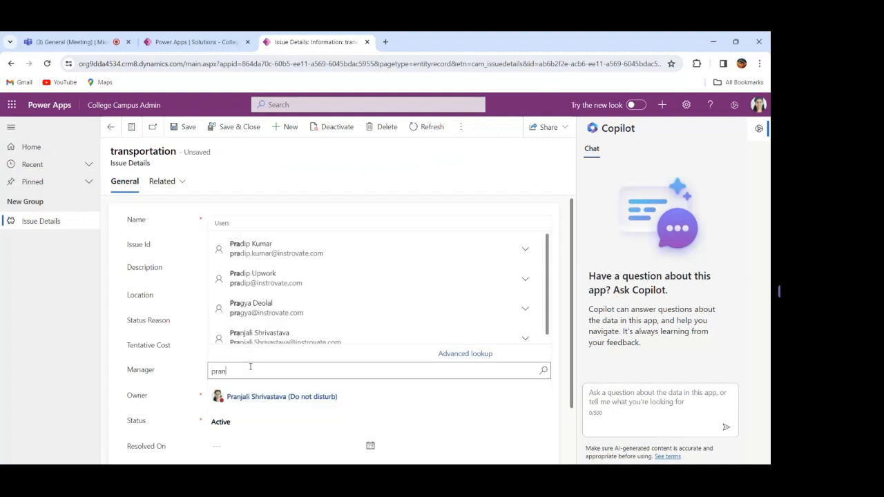
text(jali)
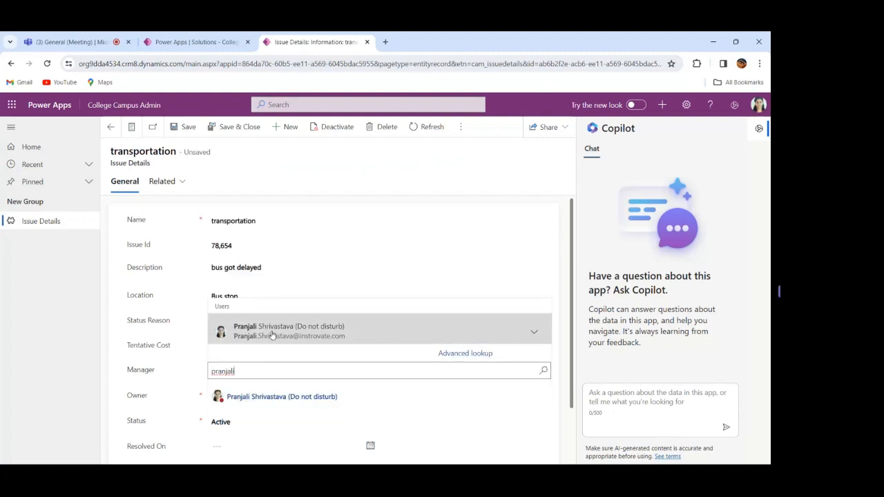
click(268, 332)
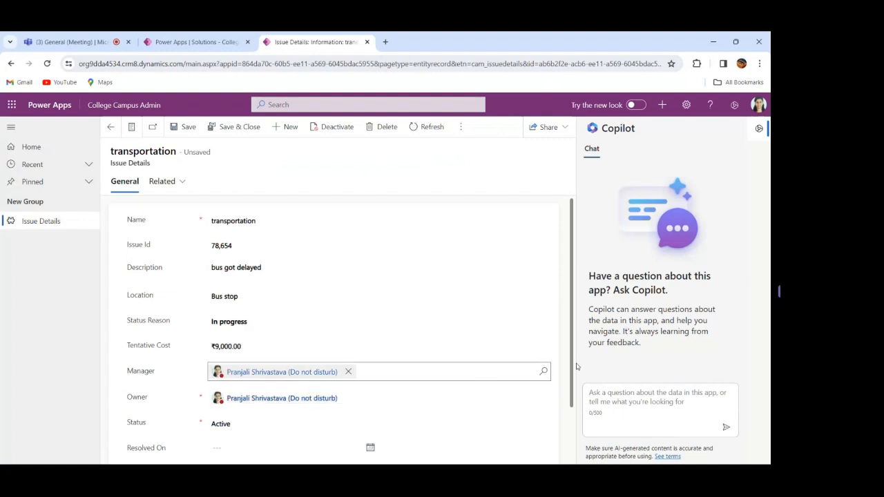
Step: Set the Priority of the transportation record to High, save it and return to the issue list
scroll(481, 414, down, 1)
click(480, 435)
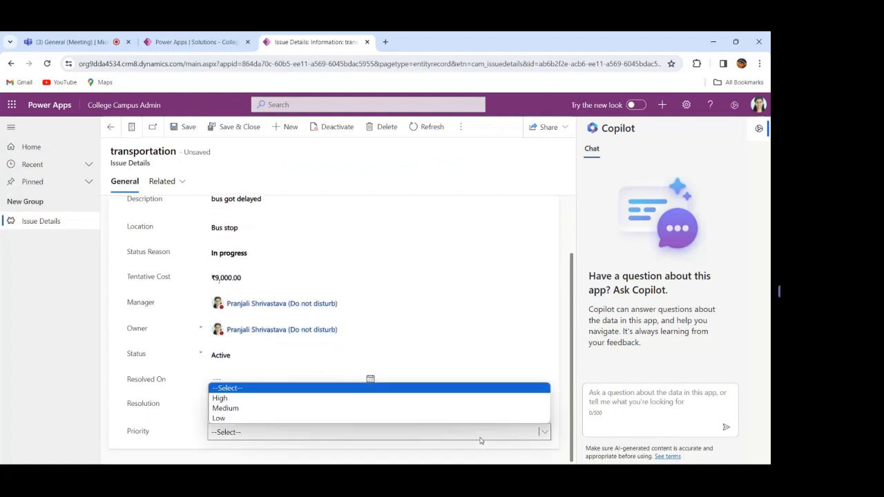
click(436, 399)
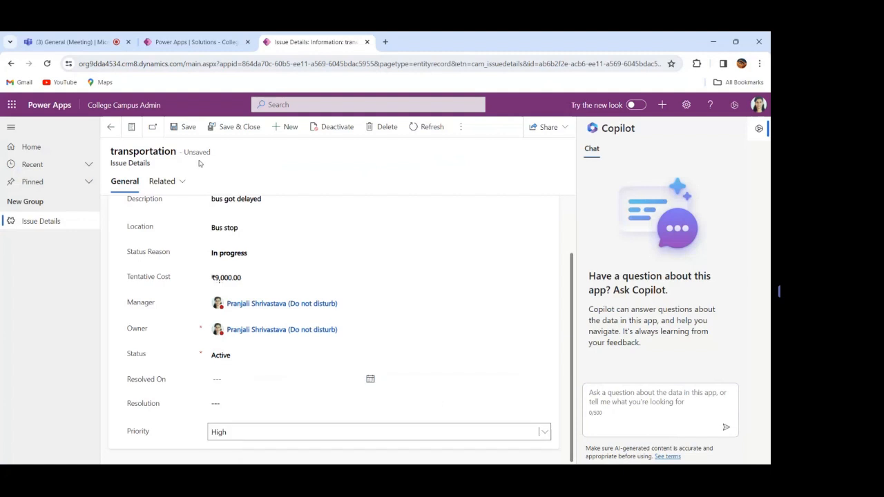
click(186, 129)
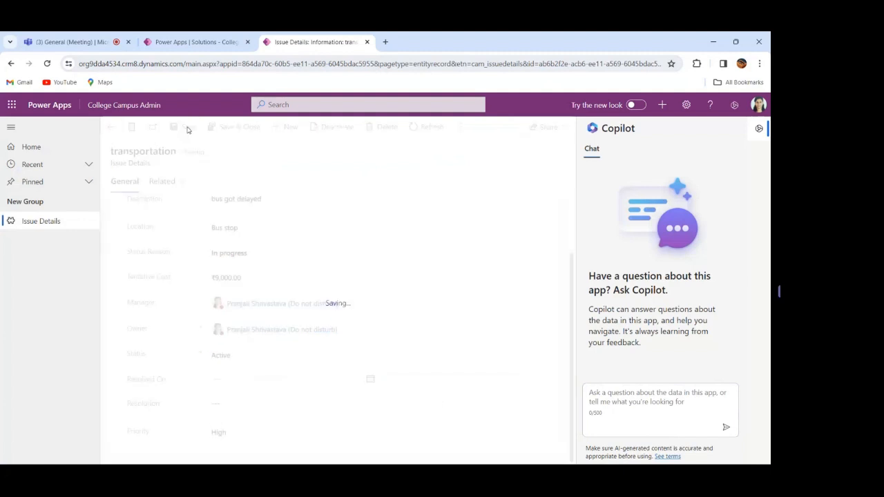
click(110, 127)
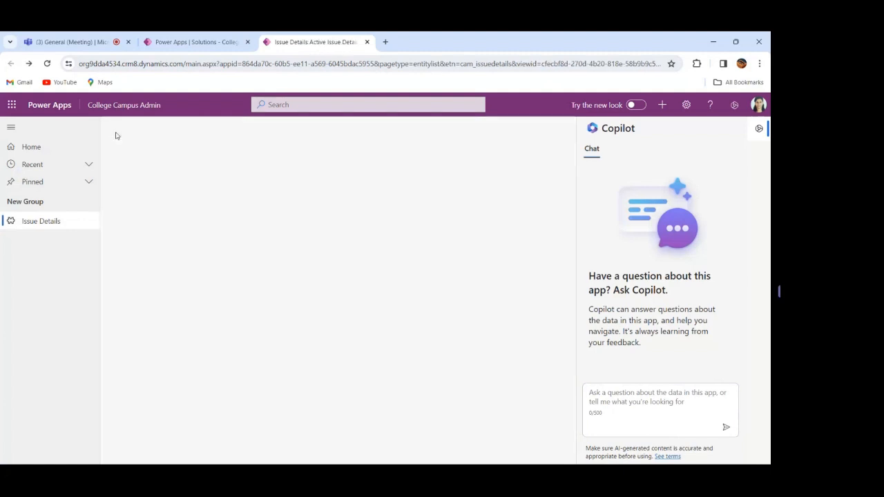
Step: Start a new Issue Details record named "Broken Door" with Issue Id 6498
click(199, 128)
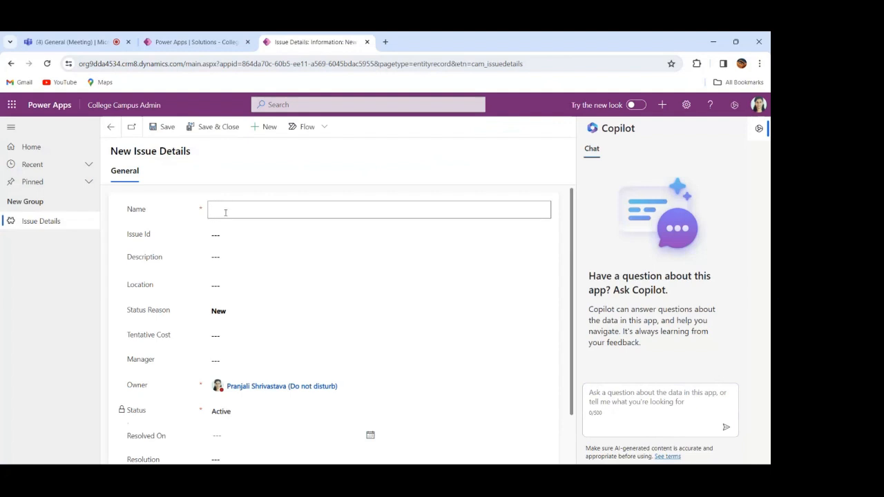
click(225, 212)
text(Clas)
key(BackSpace)
key(BackSpace)
key(BackSpace)
key(BackSpace)
key(BackSpace)
key(BackSpace)
text(B)
text(roken )
text(Dor)
text(or)
click(235, 233)
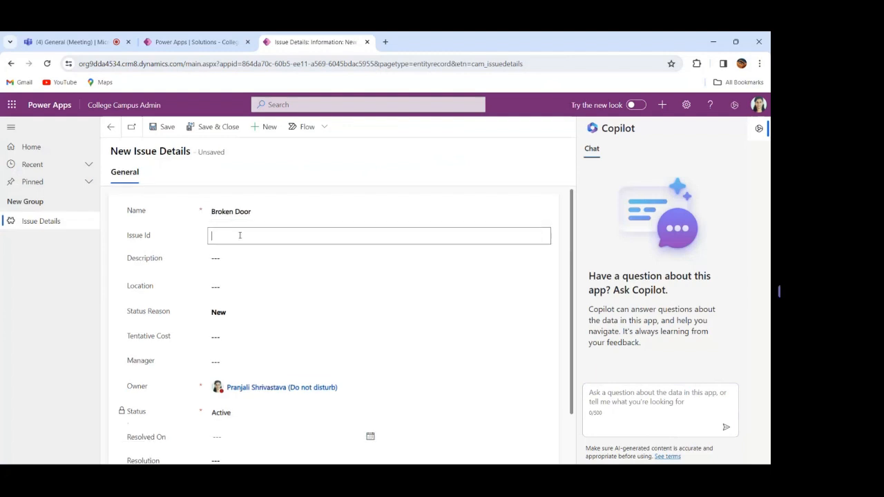
text(6498)
Step: Describe the new issue as "Broken door near arts classroom" and set its Location to "4th floor"
click(229, 267)
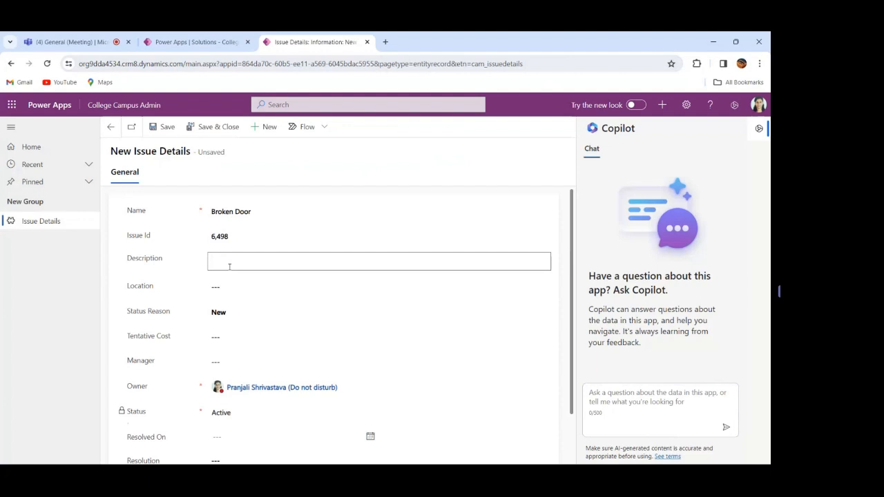
text(Broken door near classroom)
click(245, 285)
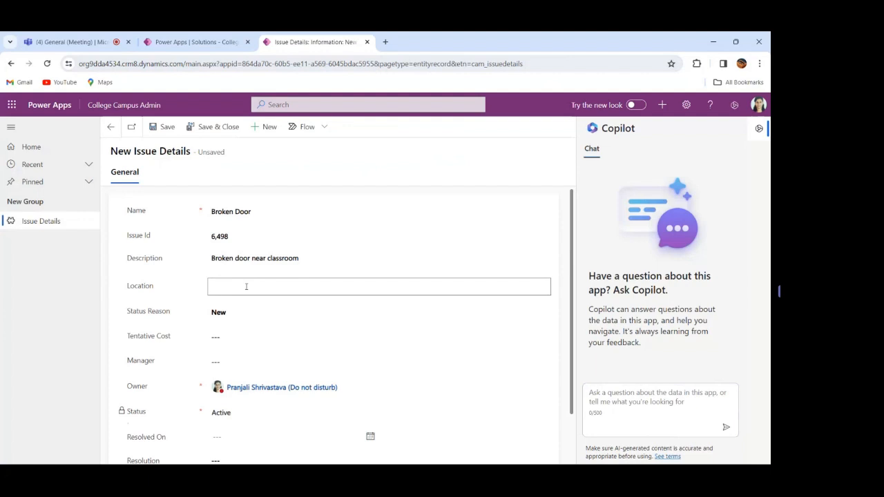
text(4th floor)
click(310, 258)
key(Left)
key(Left)
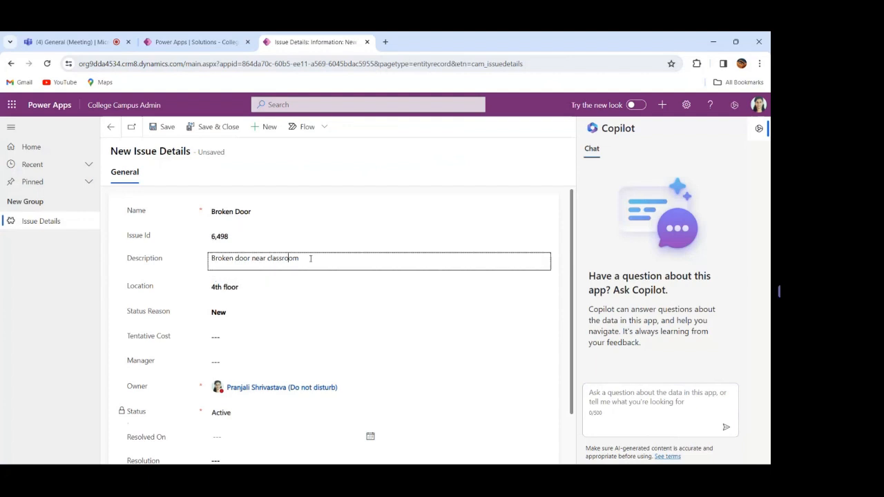
text(arts)
Step: Set the Broken Door issue's Tentative Cost to 5689 and assign the owner's user account as Manager
click(236, 335)
text(5689)
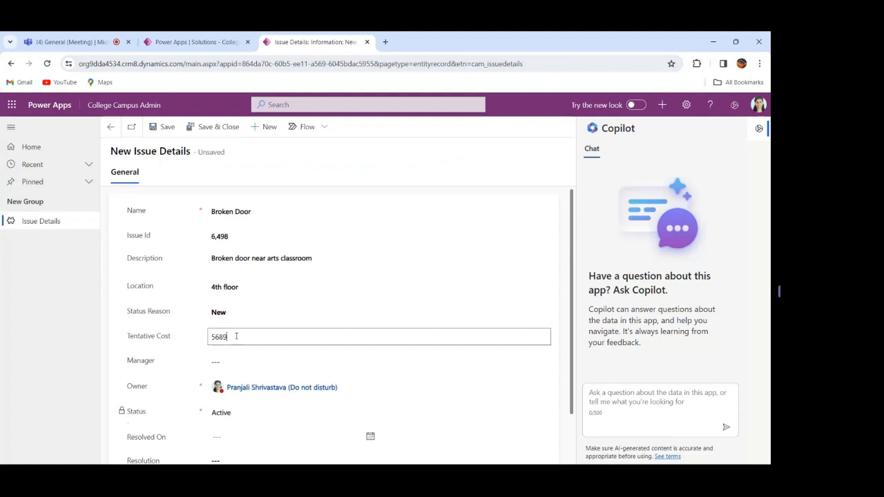
click(224, 363)
text(pranjali)
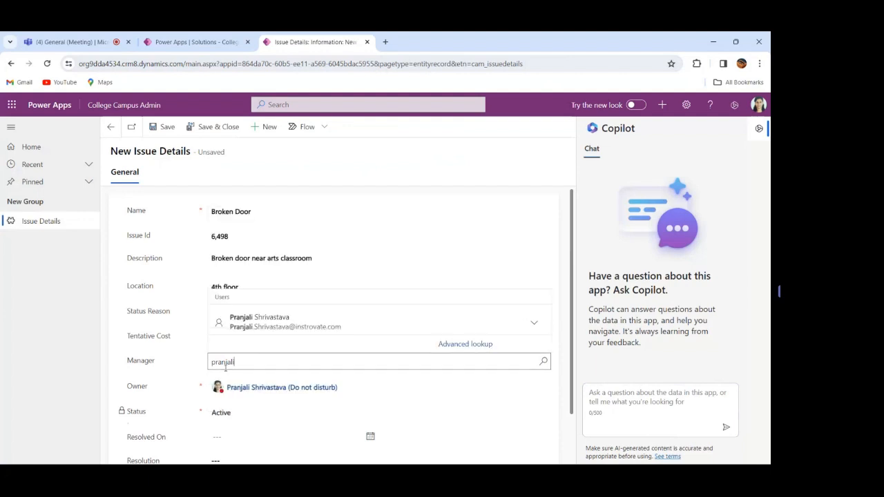
click(261, 323)
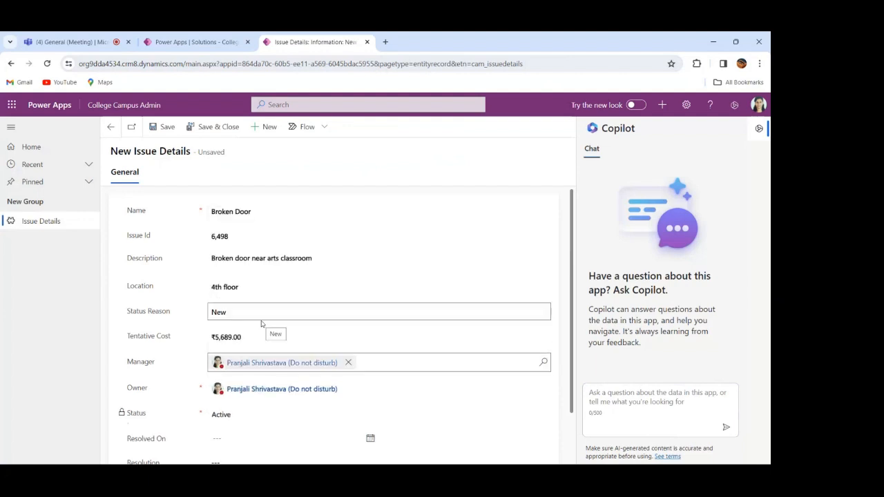
Step: Set the Priority of the Broken Door issue to High, save it and return to the issue list
scroll(573, 378, down, 1)
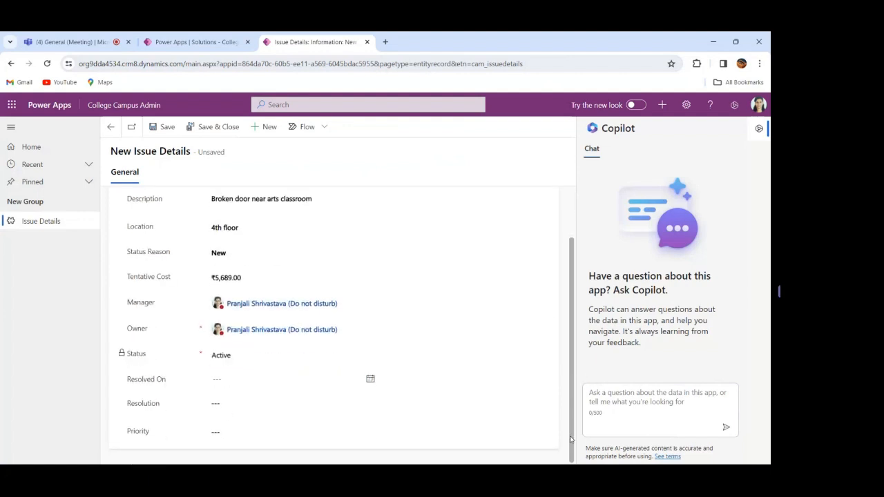
click(490, 435)
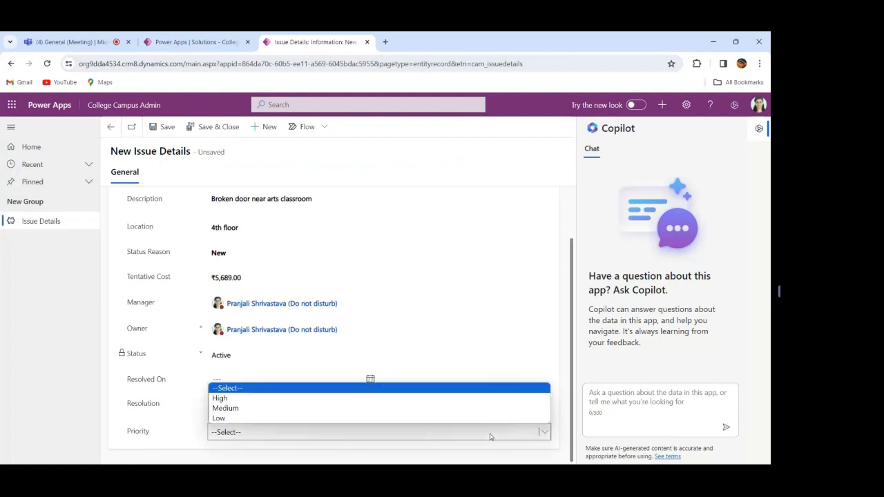
click(453, 399)
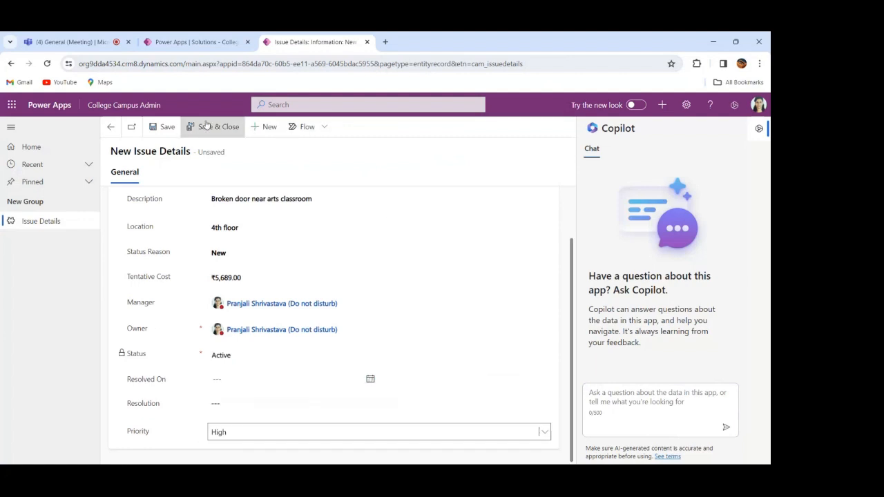
click(163, 129)
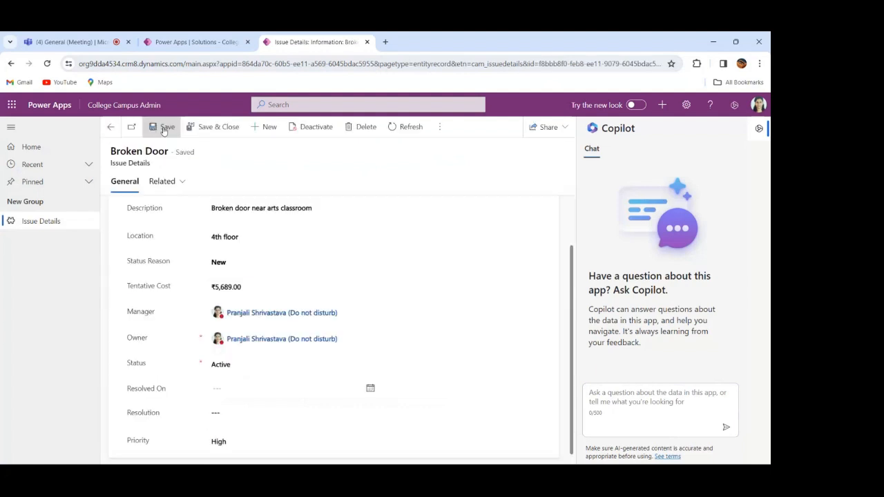
click(109, 129)
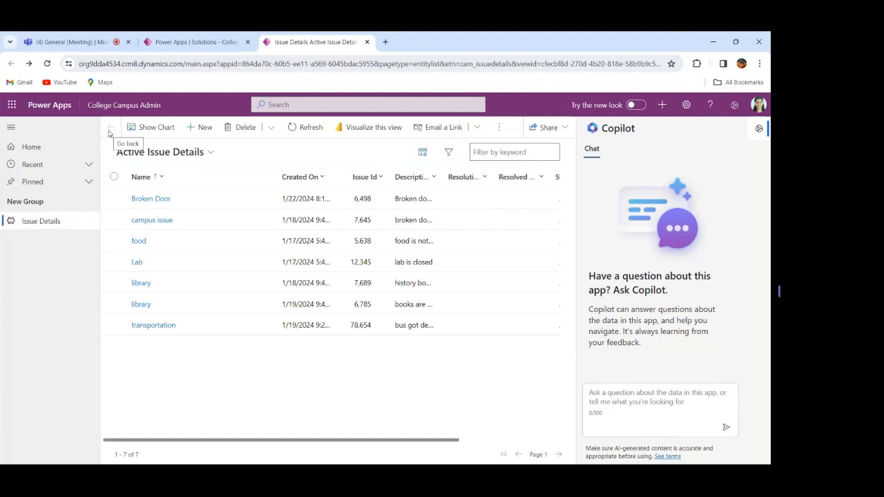
Step: Start another Issue Details record named "Broken Window" with Issue Id 9347
click(202, 129)
click(219, 209)
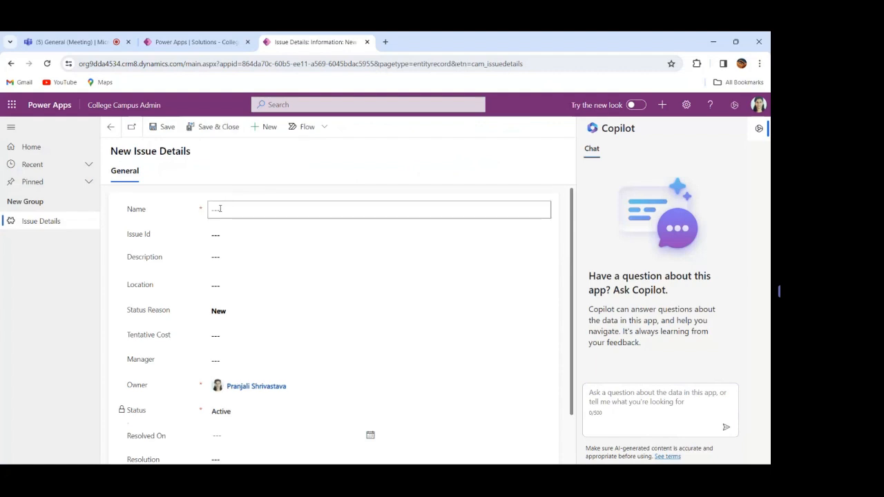
text(Broken Window)
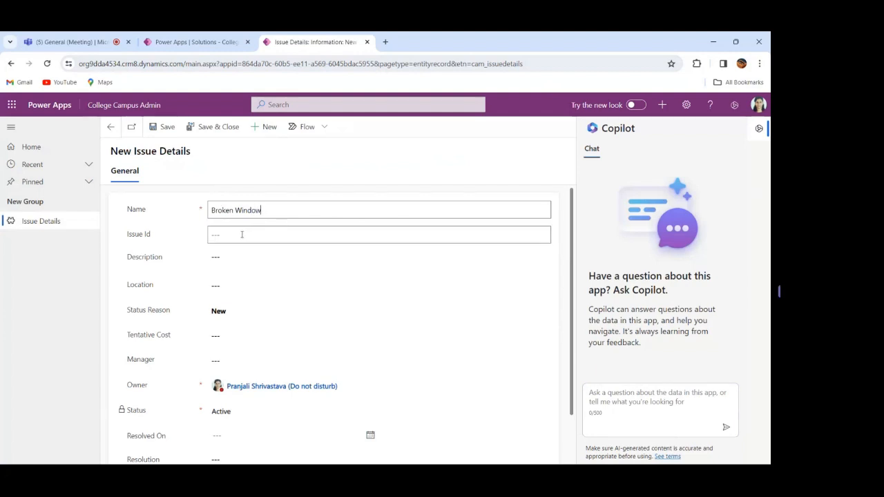
click(242, 235)
text(9347)
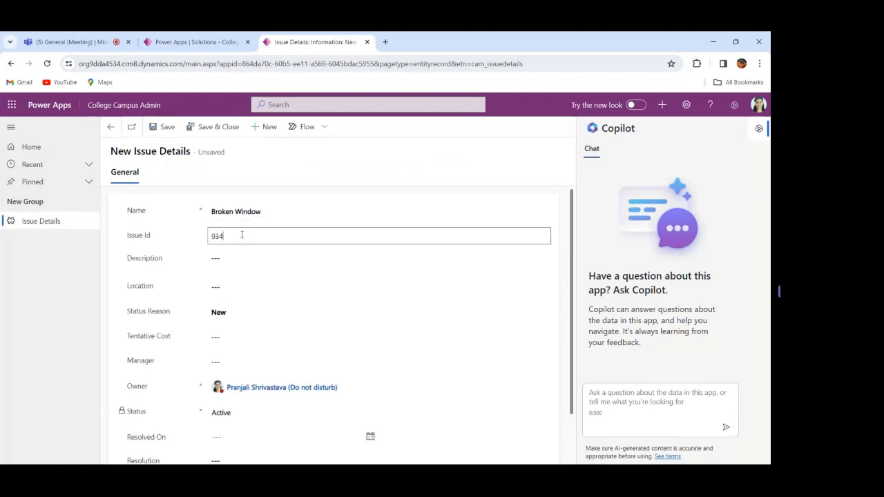
Step: Describe the issue as "Broken window in chemistry lab" and set its Location to "1st floor near principle office"
click(229, 257)
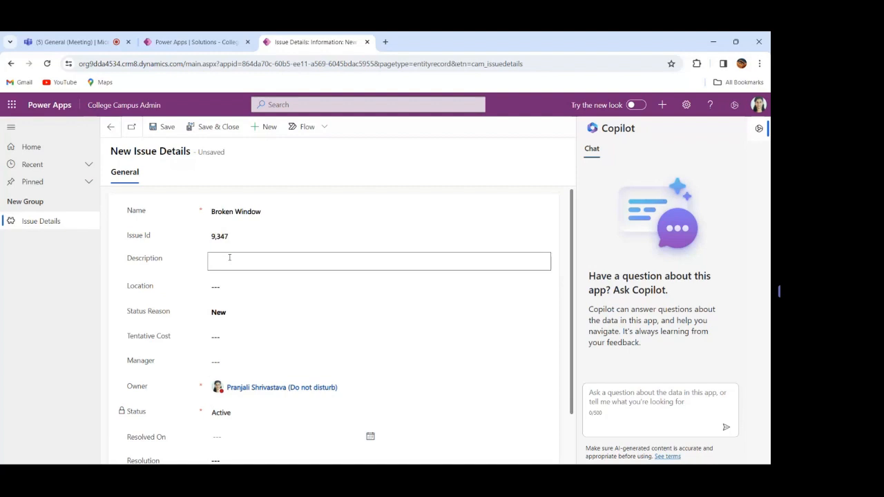
text(Broken window in chemistry lab)
click(231, 286)
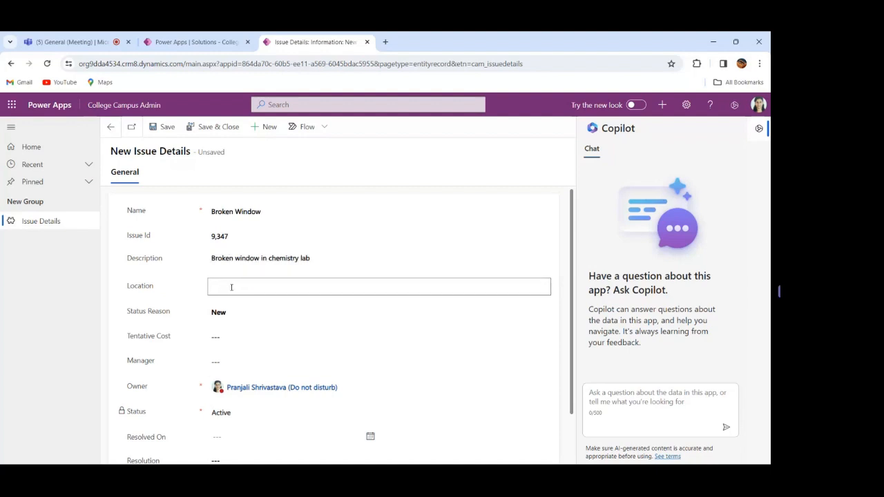
text(1st floor near principle office)
Step: Set the Broken Window issue's Tentative Cost to 6398 and assign the owner's user account as Manager
click(212, 338)
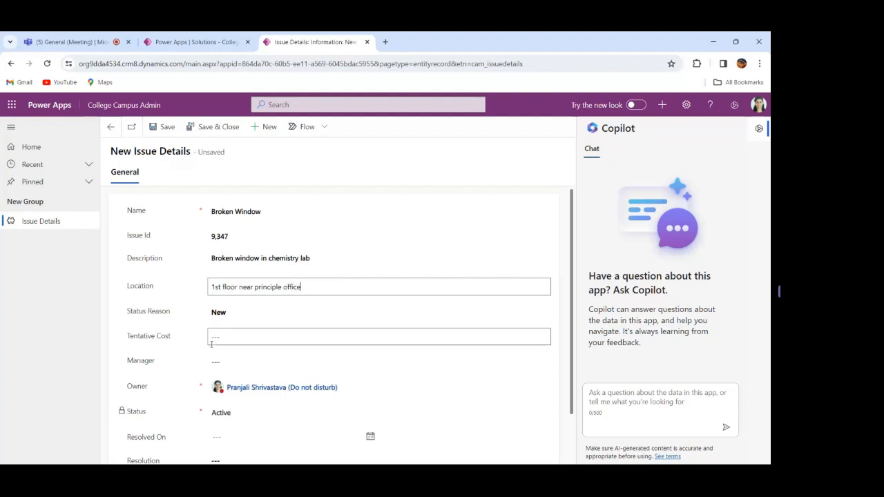
text(6398)
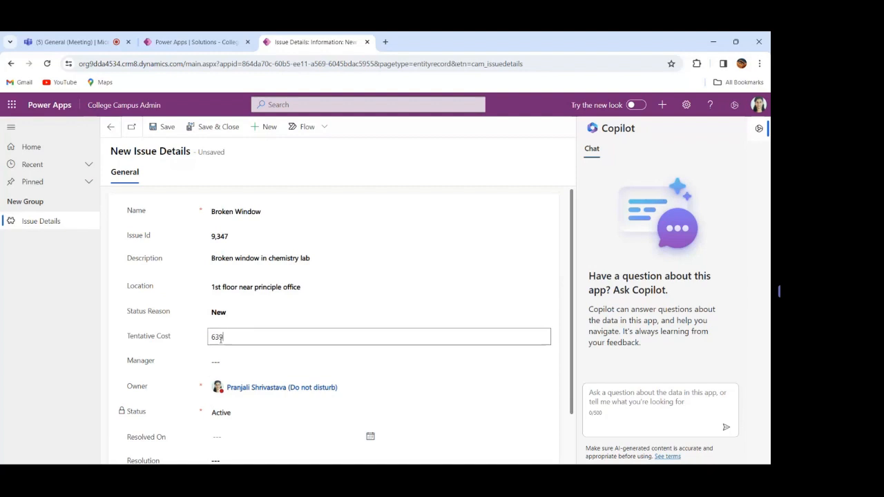
click(224, 364)
text(pranjali)
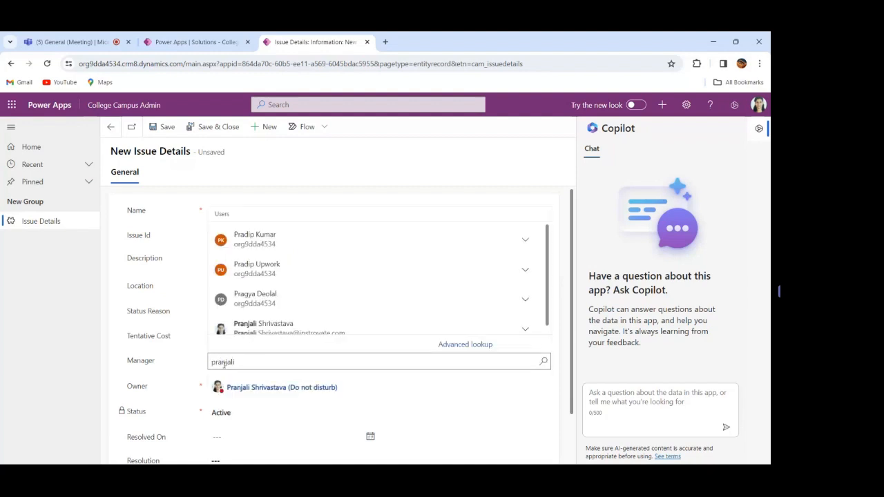
click(283, 319)
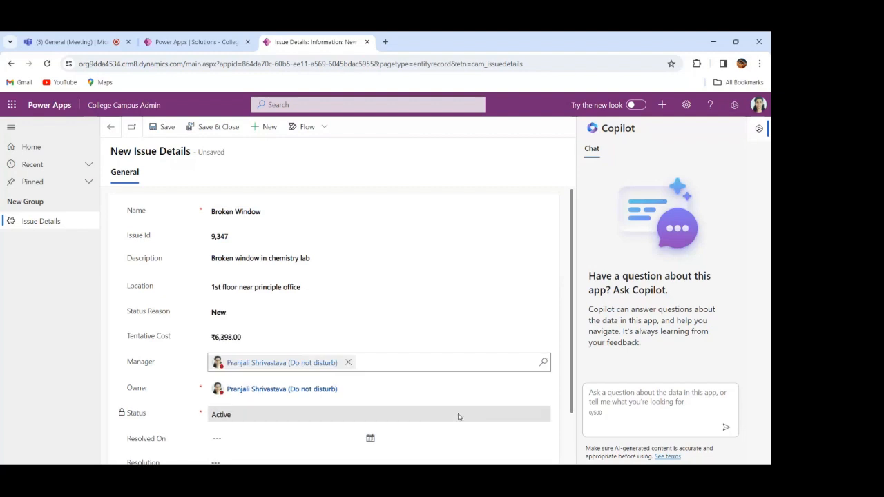
Step: Set the Priority of the Broken Window issue to Medium, save it and return to the issue list
drag(573, 386, 573, 445)
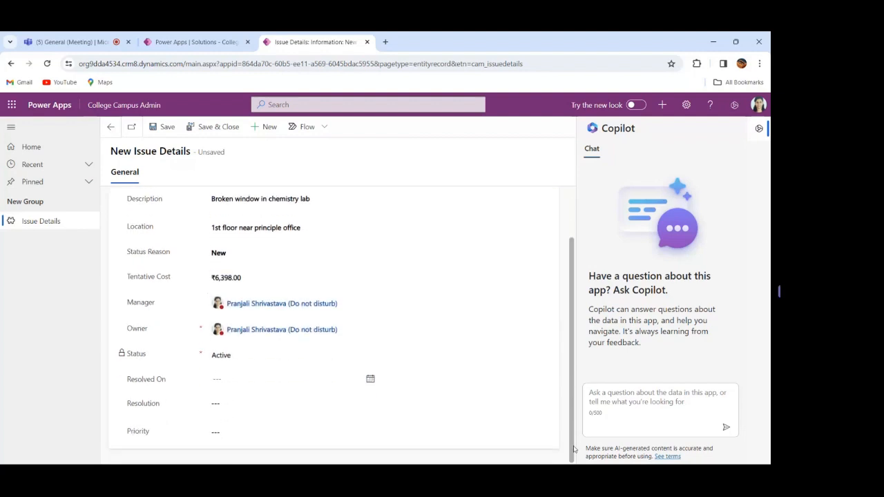
click(411, 436)
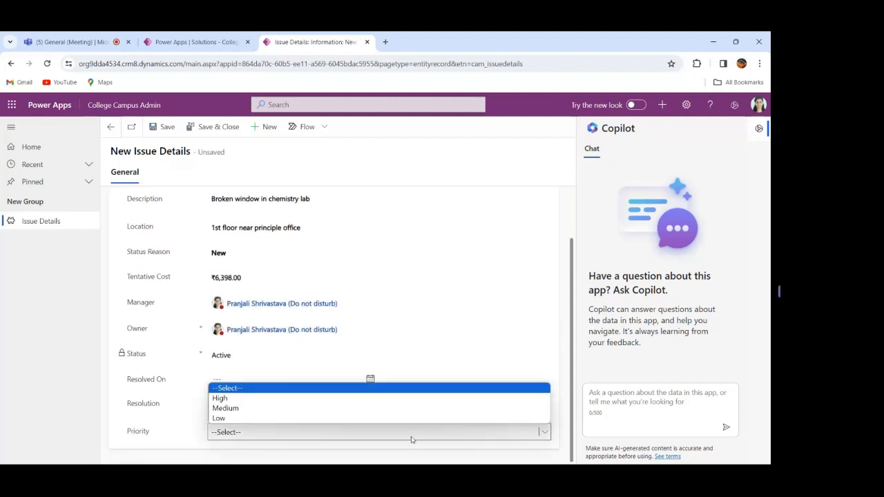
click(384, 409)
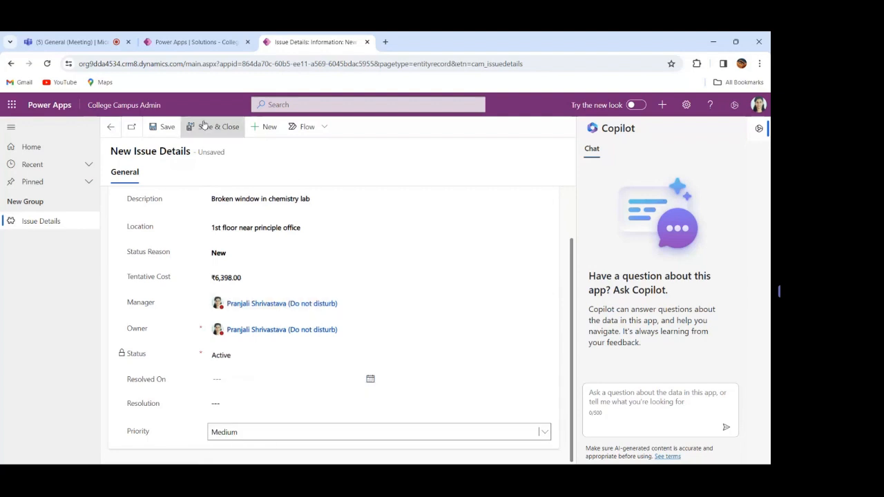
click(168, 127)
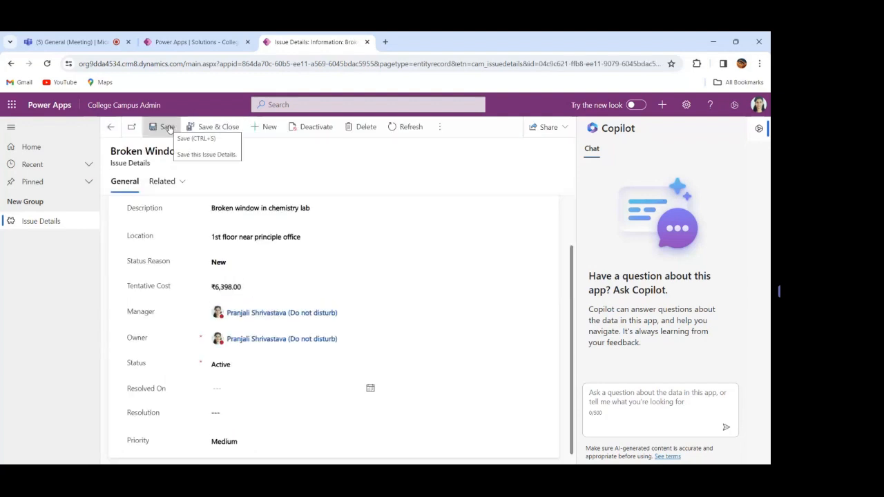
click(113, 127)
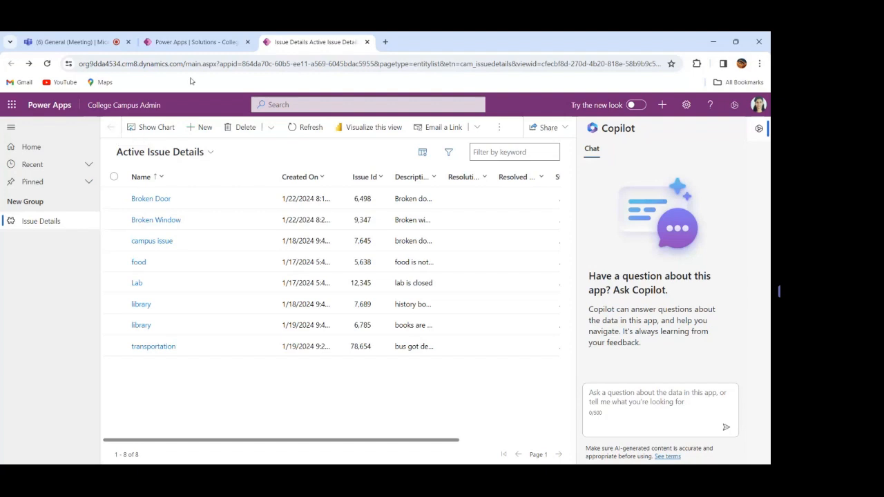
Step: Launch Power BI Desktop from the desktop with a blank report and expand its Filters and Data panes
click(711, 43)
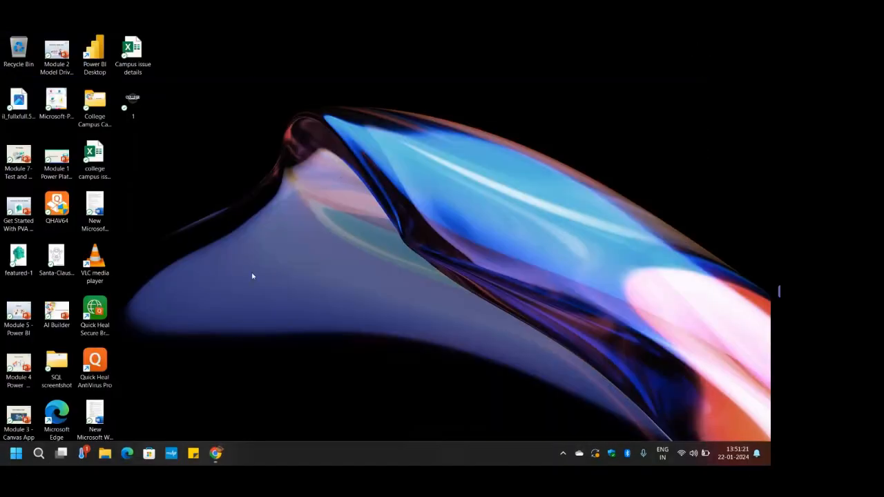
double_click(93, 57)
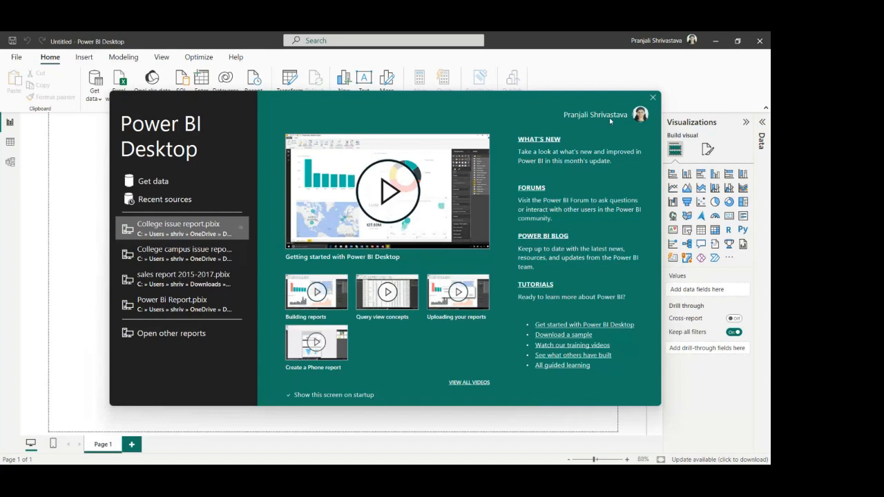
click(653, 98)
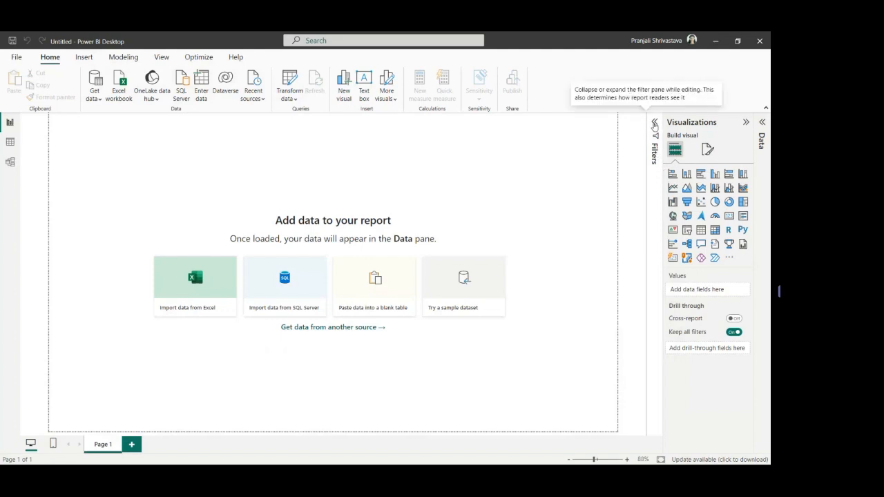
click(654, 122)
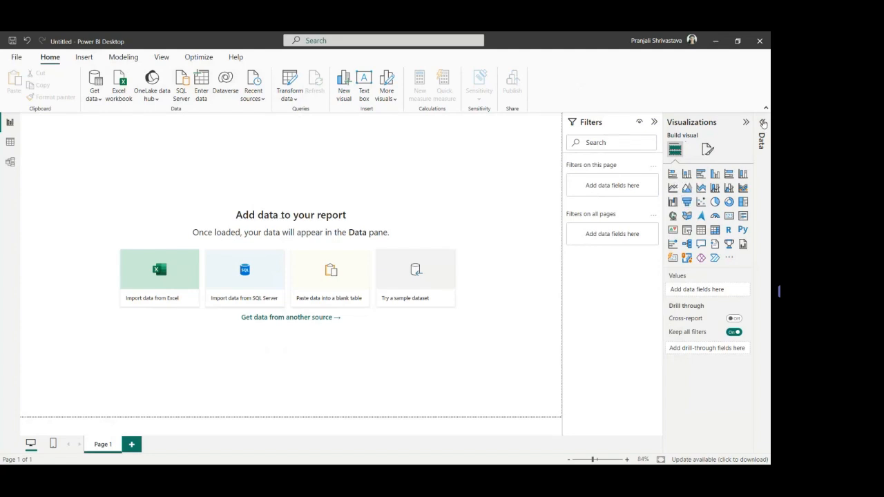
click(763, 124)
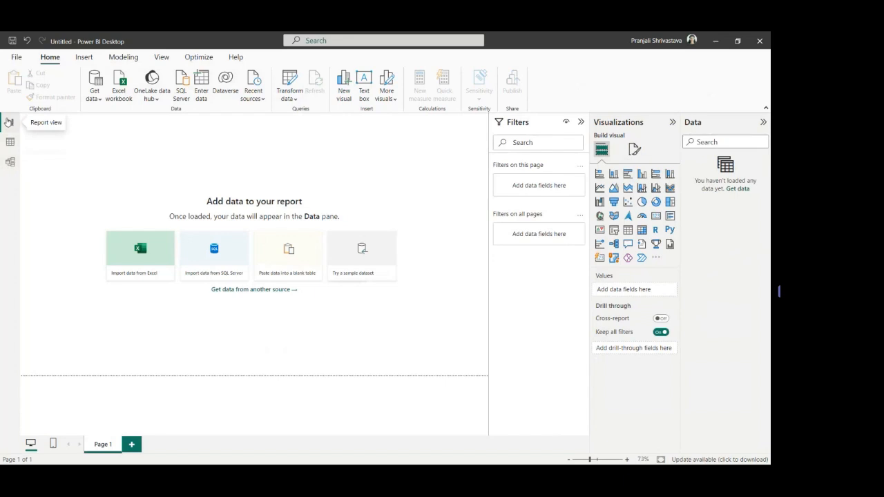
Step: Connect the report to Dataverse as a data source and expand the College Campus-Trial environment
click(94, 101)
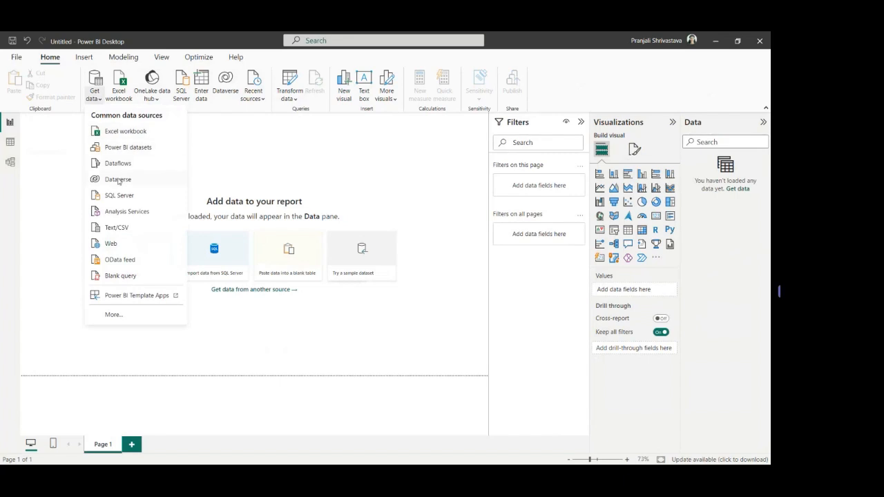
click(118, 181)
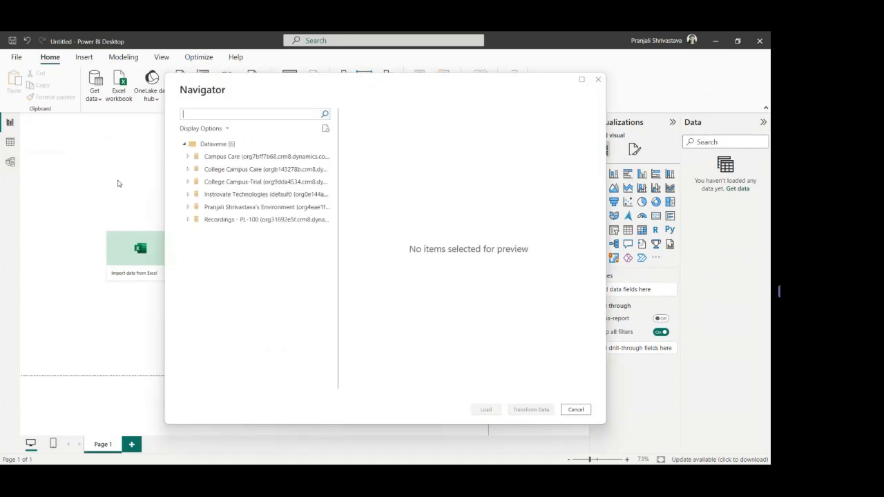
click(188, 183)
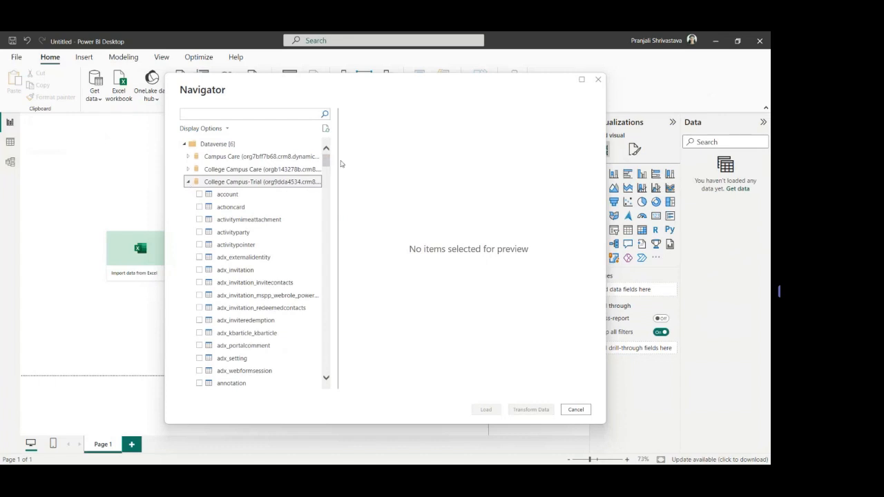
Step: Look through the College Campus-Trial environment's table list for the table holding the issue details
click(327, 379)
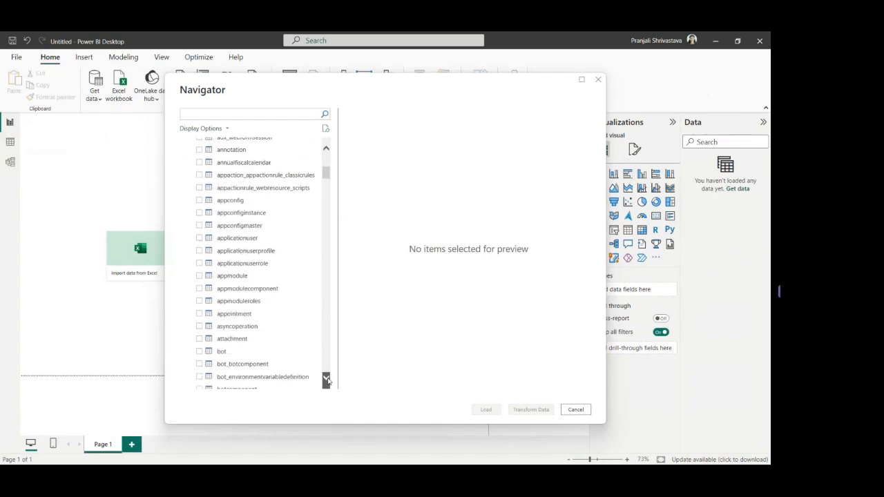
click(328, 380)
click(328, 380)
click(328, 380)
click(328, 380)
click(328, 381)
click(328, 381)
click(328, 381)
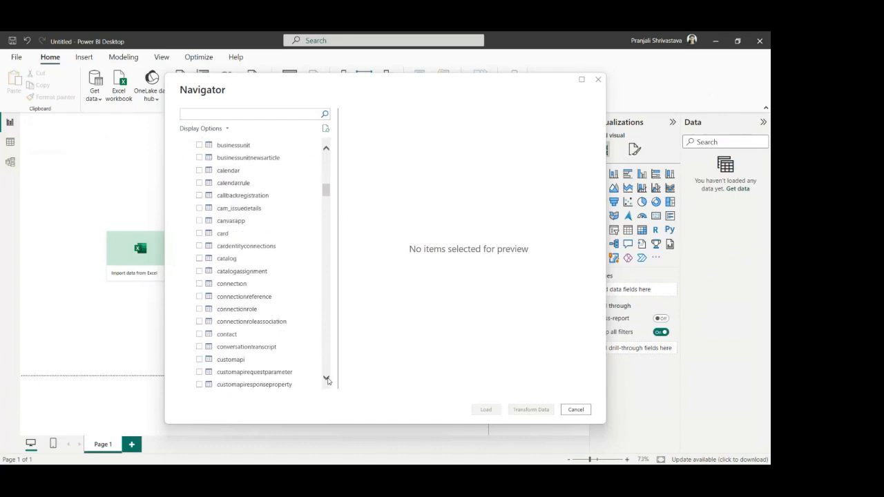
click(328, 381)
click(328, 380)
click(328, 380)
click(328, 380)
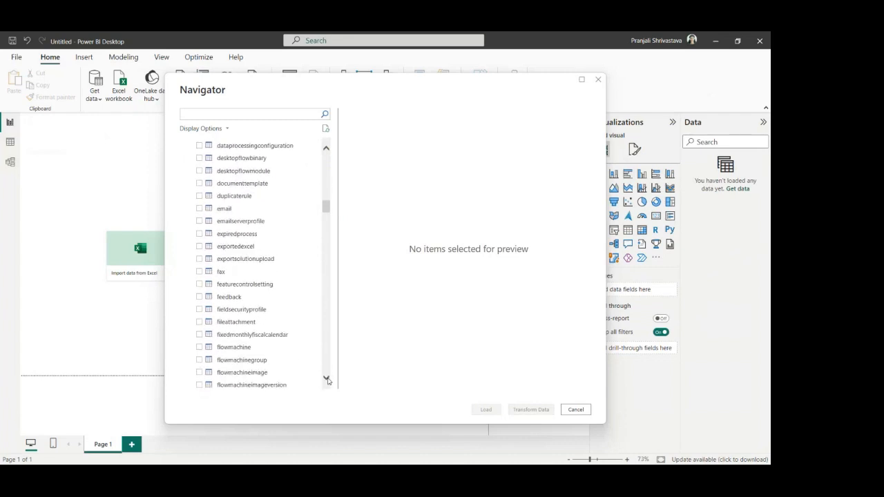
click(328, 380)
click(328, 380)
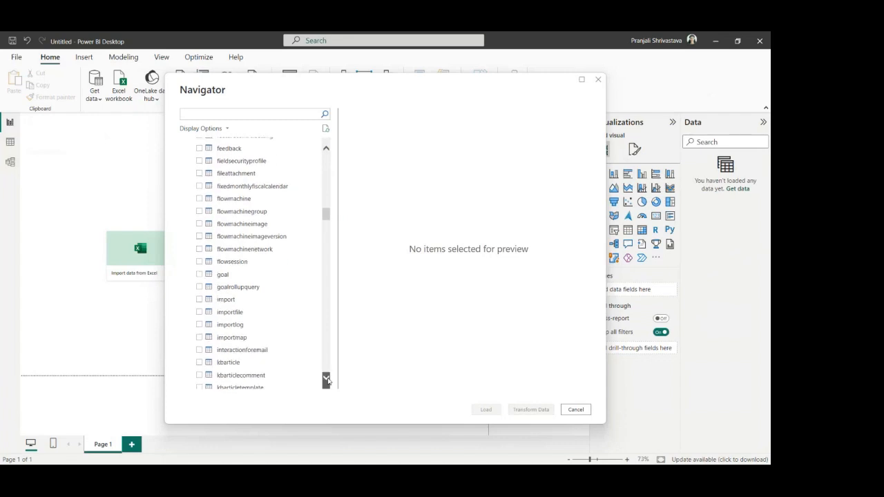
click(328, 380)
click(328, 381)
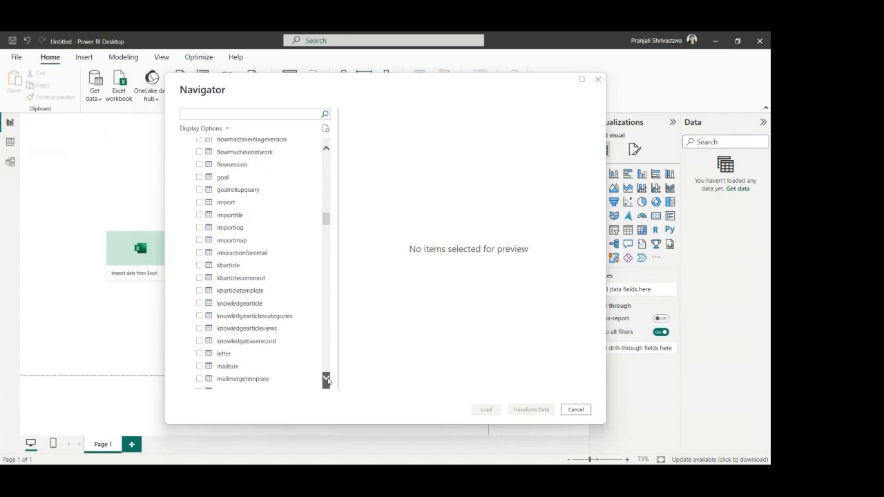
click(328, 380)
click(328, 381)
click(328, 381)
click(328, 381)
click(328, 380)
click(328, 381)
click(328, 381)
click(328, 380)
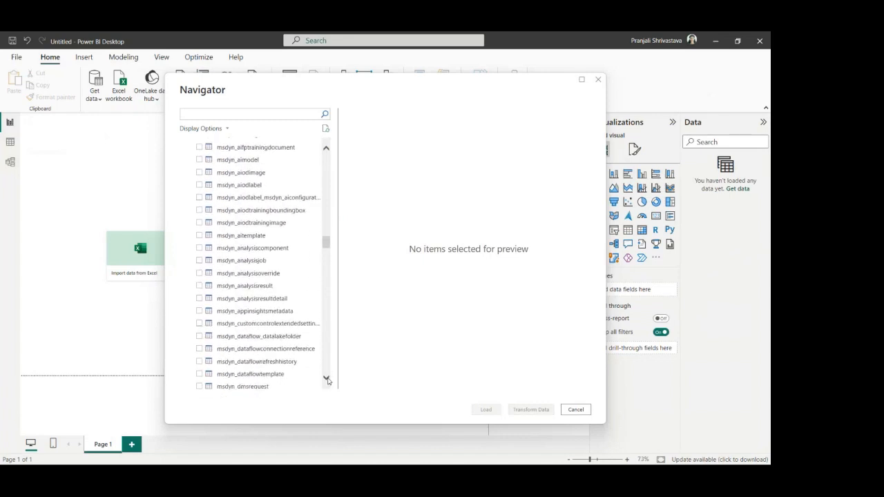
Step: Load the cam_issuedetails table in Import mode and expand its field list
drag(326, 243, 323, 195)
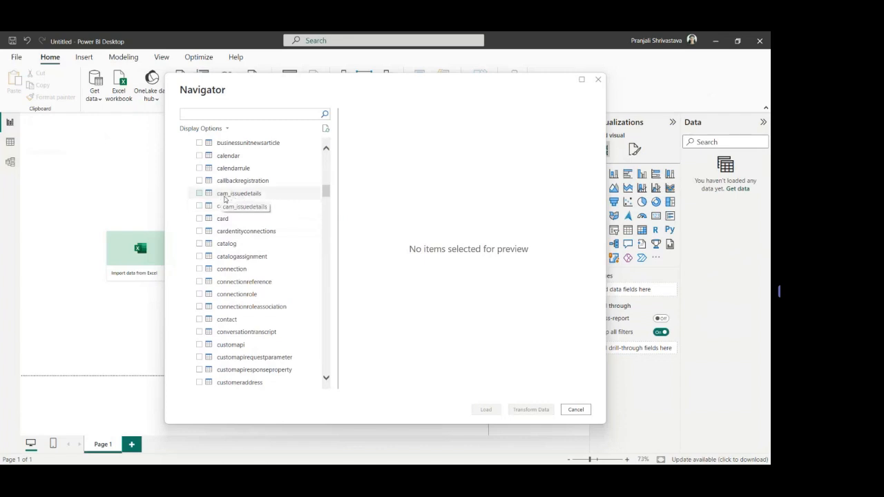
click(200, 193)
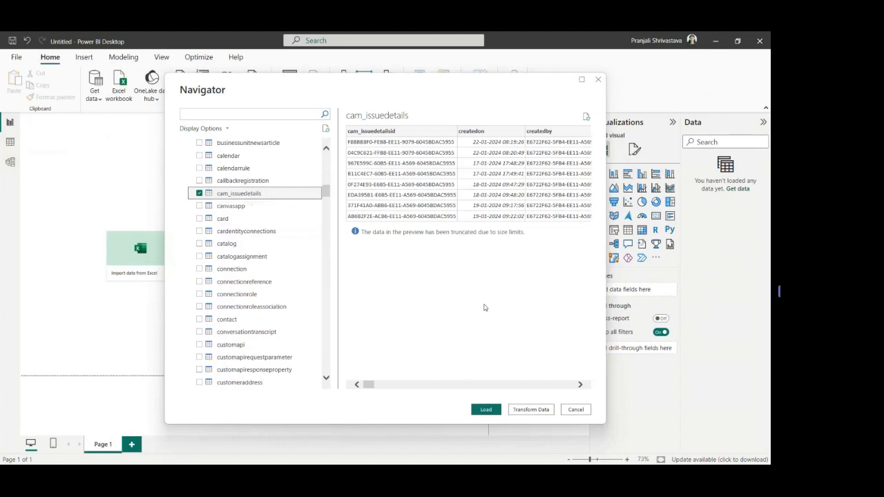
click(484, 410)
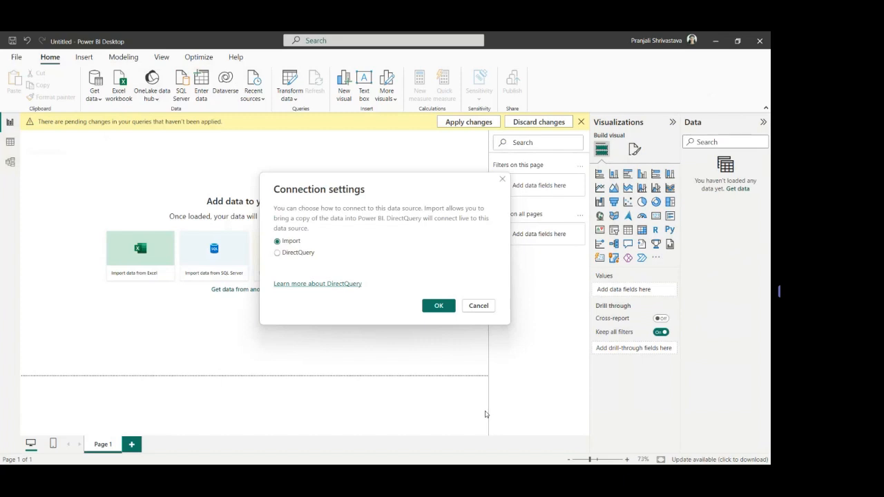
click(438, 306)
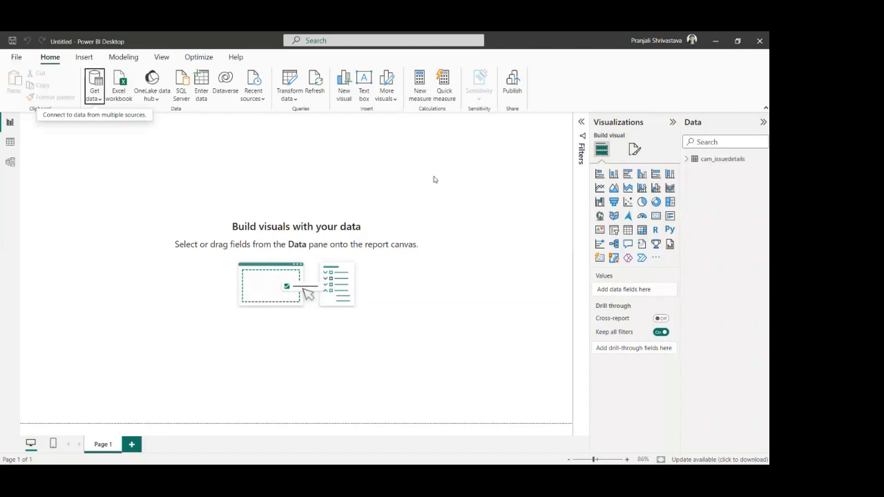
click(687, 160)
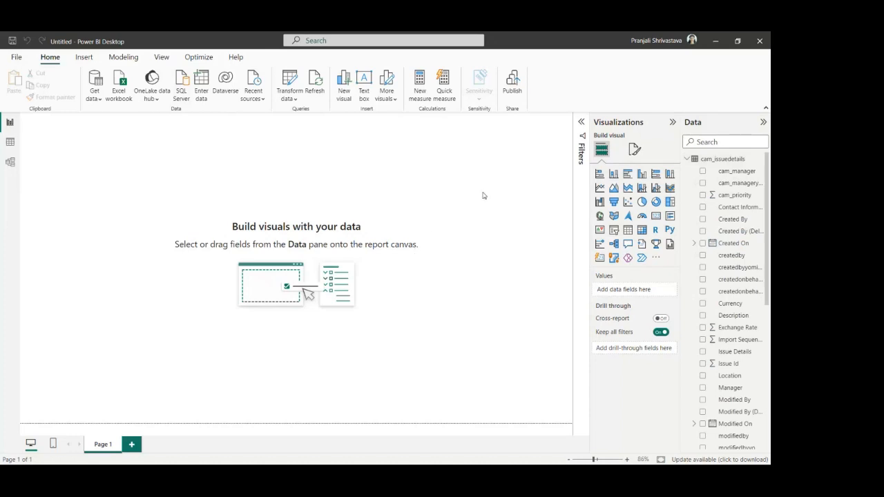
Step: Give the report page a light blue canvas background with 26% transparency
click(634, 151)
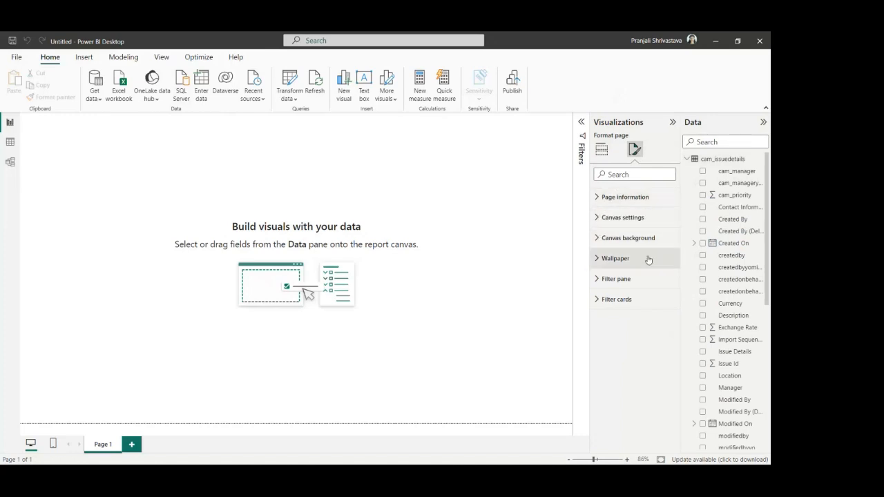
click(598, 239)
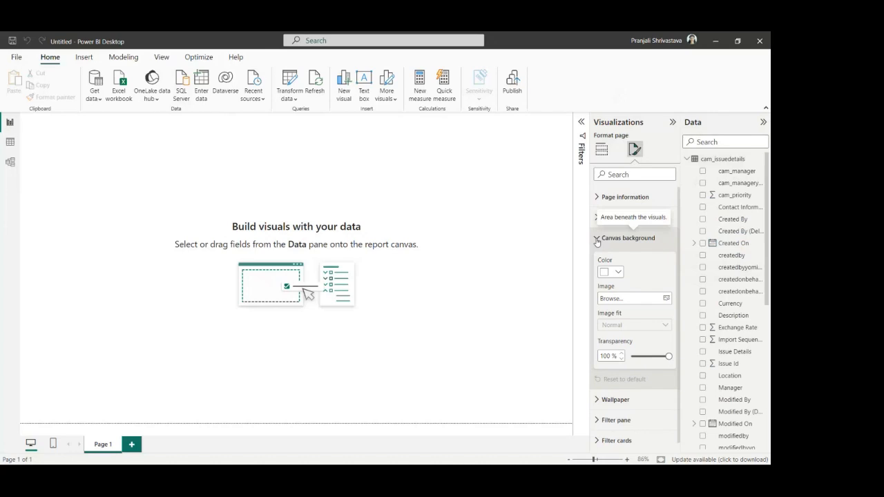
click(616, 273)
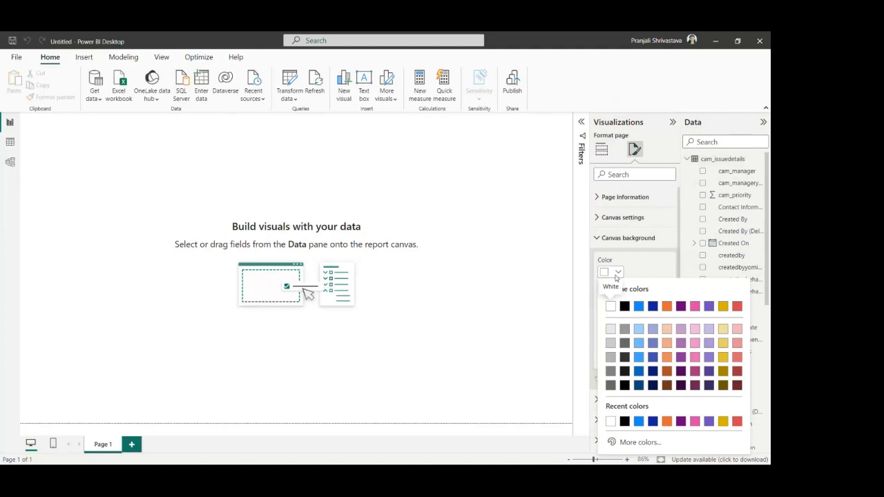
click(639, 345)
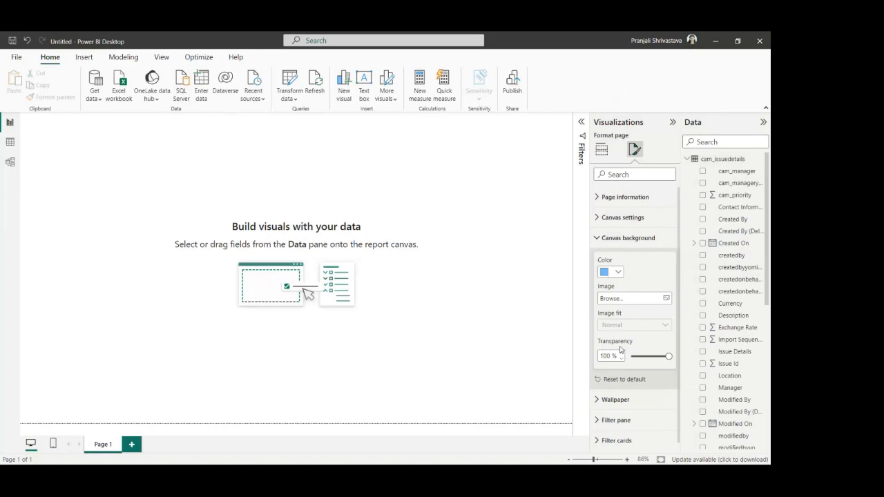
click(668, 356)
drag(669, 356, 641, 356)
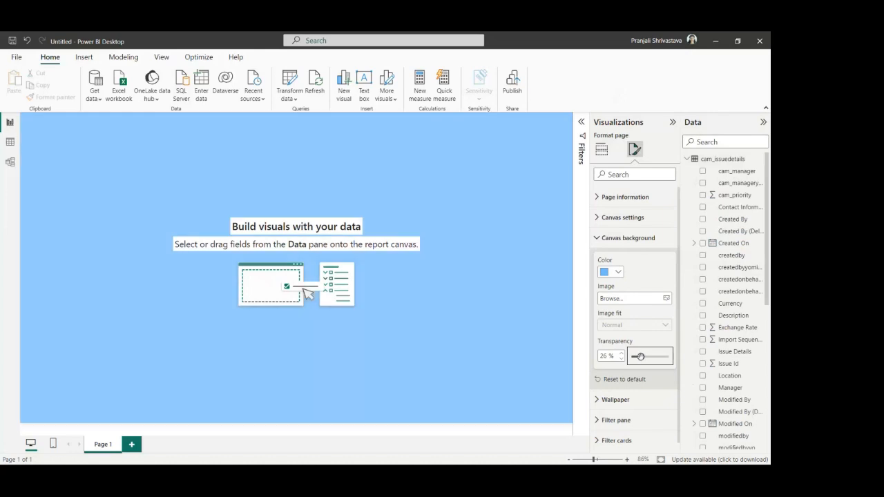
click(475, 238)
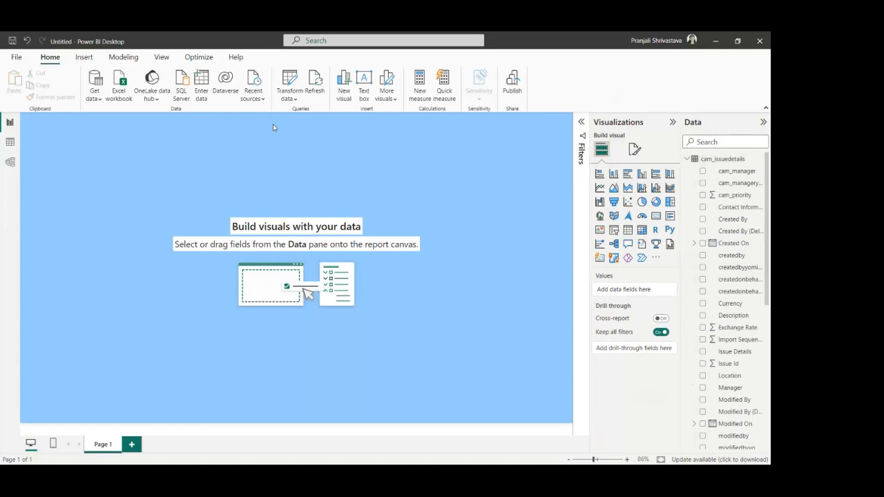
Step: Insert a text box in the page's upper-left corner and reshape it into a wide, short banner
click(84, 58)
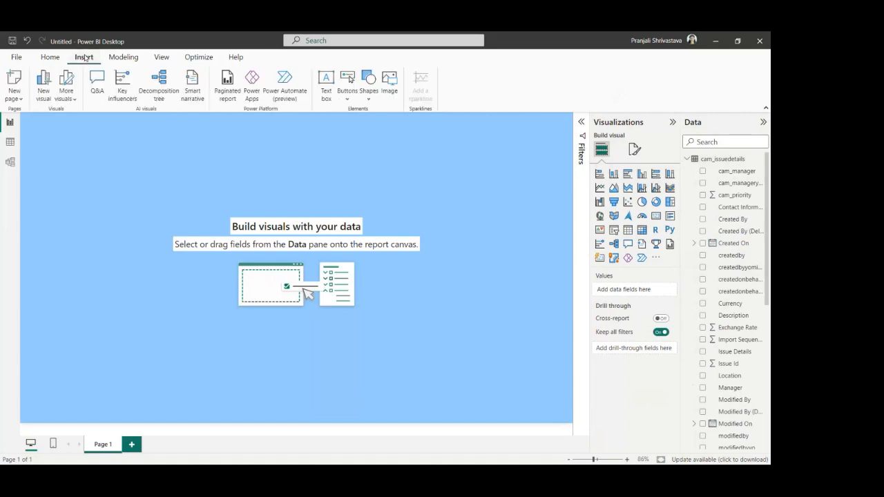
click(327, 91)
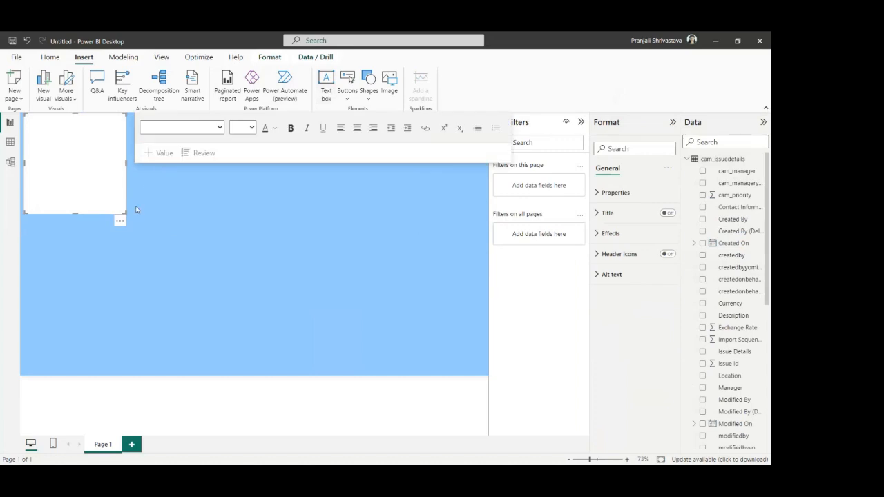
drag(124, 216, 191, 152)
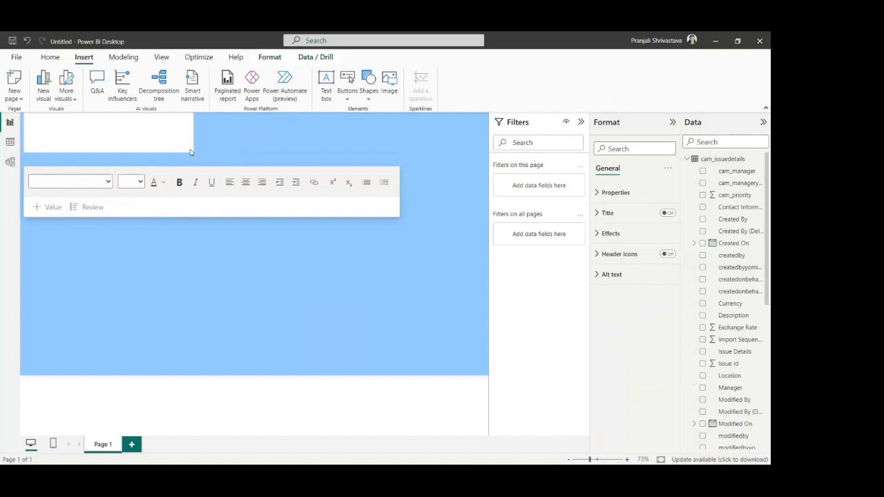
click(128, 132)
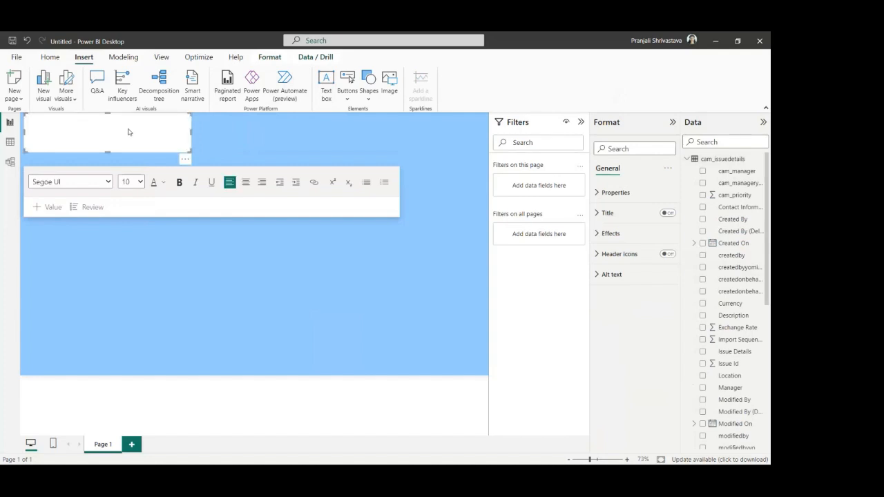
Step: Enter the title "Issue Details Report" in the text box, without the word "College"
text(College)
text( Issue De)
text(tail)
text(s)
text( Report)
click(42, 118)
key(BackSpace)
key(BackSpace)
key(BackSpace)
key(BackSpace)
key(BackSpace)
key(BackSpace)
key(BackSpace)
key(BackSpace)
Step: Set the font size of the whole title text to 36
triple_click(43, 118)
click(140, 182)
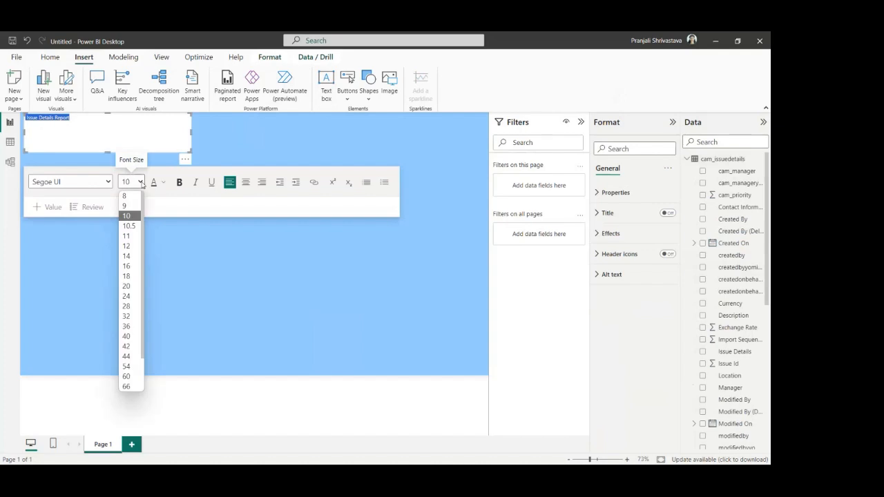
click(127, 357)
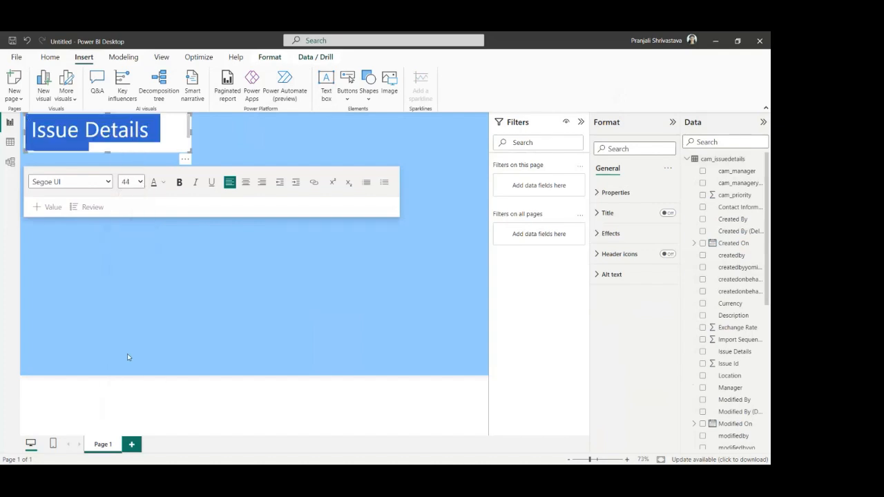
click(140, 184)
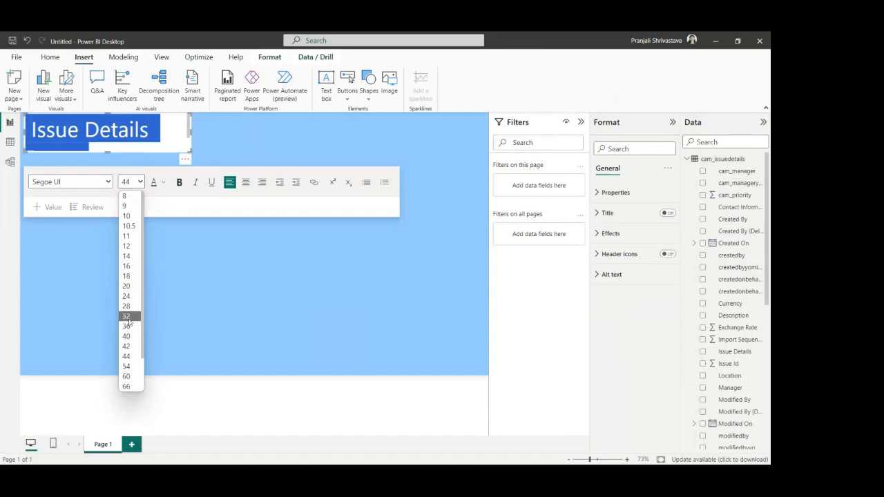
click(127, 326)
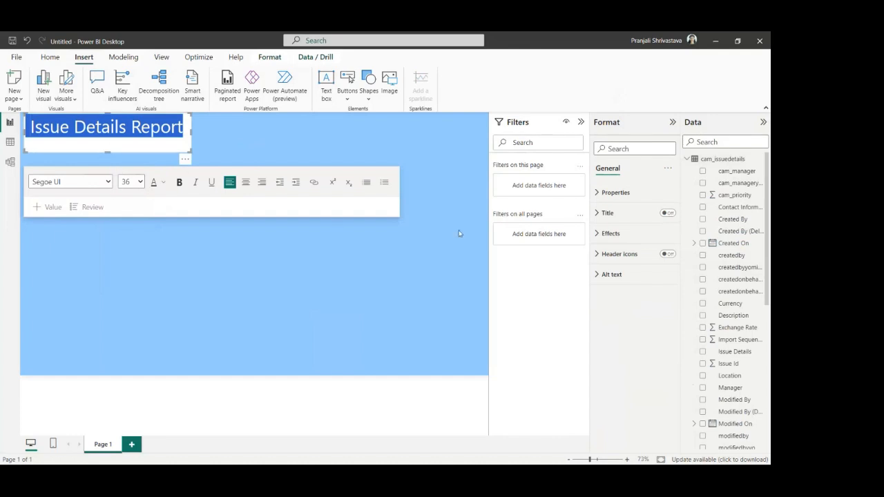
Step: Give the title text box a light red background (#de6a73) and turn on its shadow
click(598, 236)
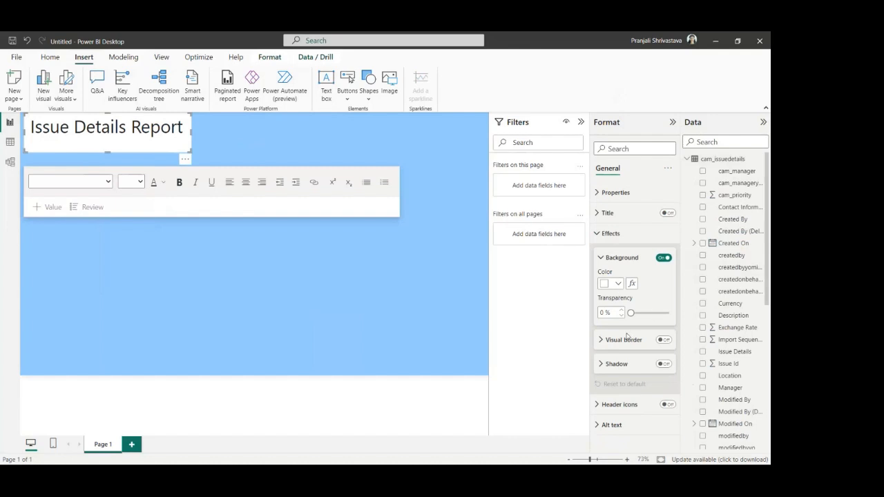
click(618, 284)
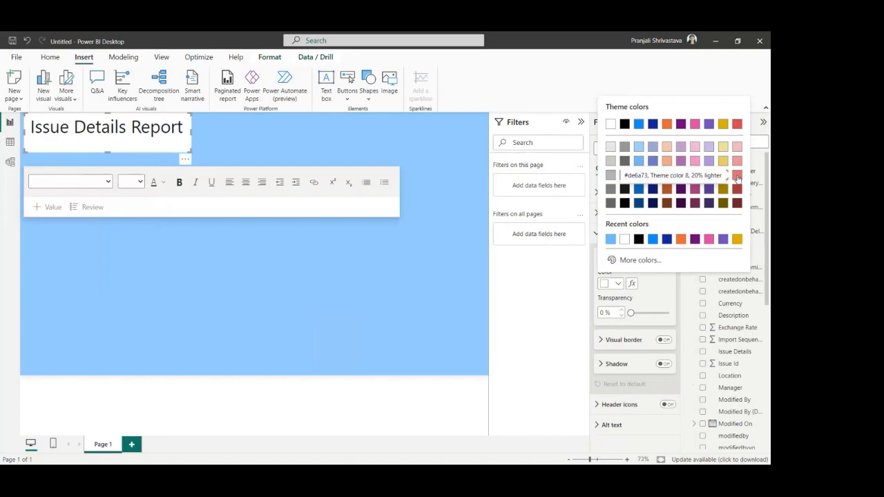
click(738, 176)
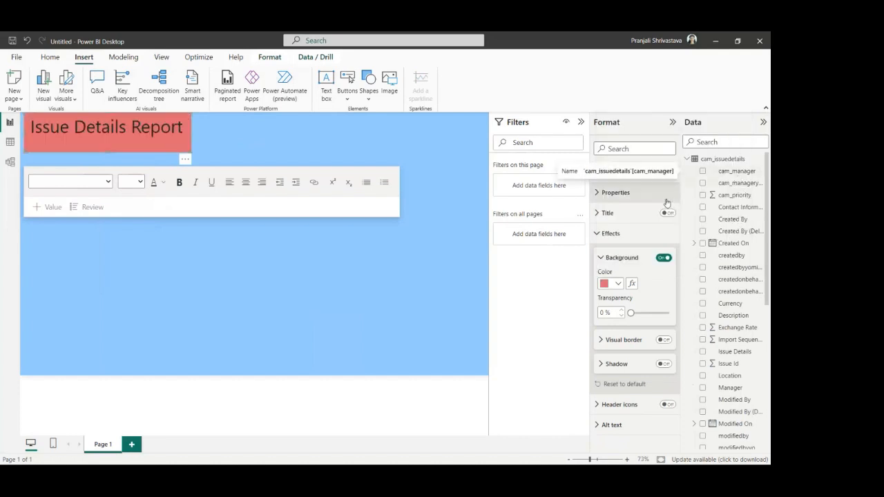
click(663, 364)
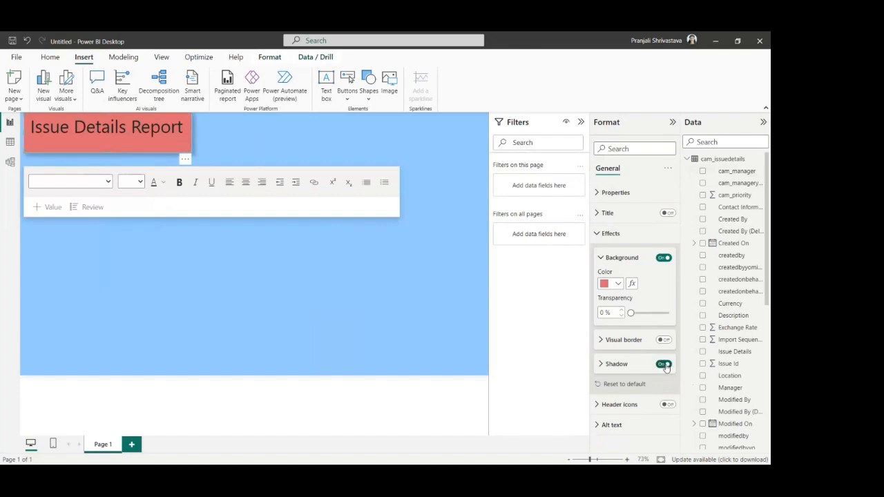
click(601, 364)
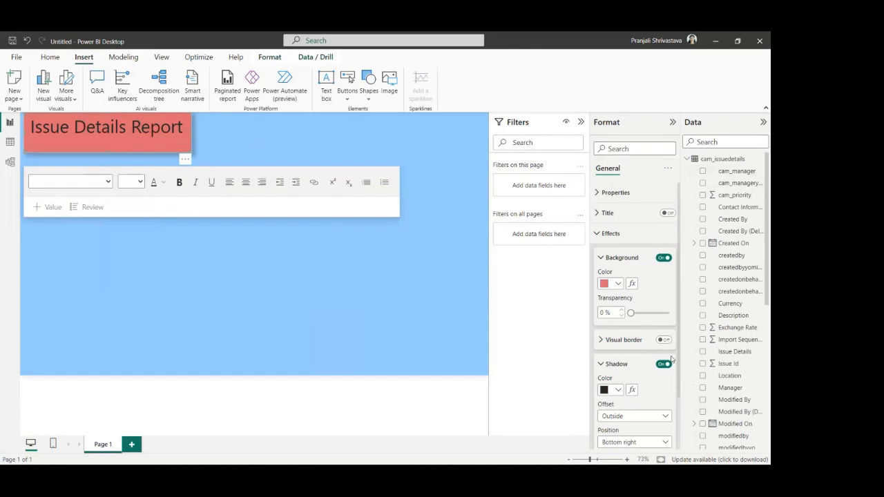
drag(678, 367, 672, 439)
scroll(671, 442, up, 1)
Step: Resize the title text box to be slightly wider and shorter, fitting closely around its single line of text
click(220, 131)
click(190, 148)
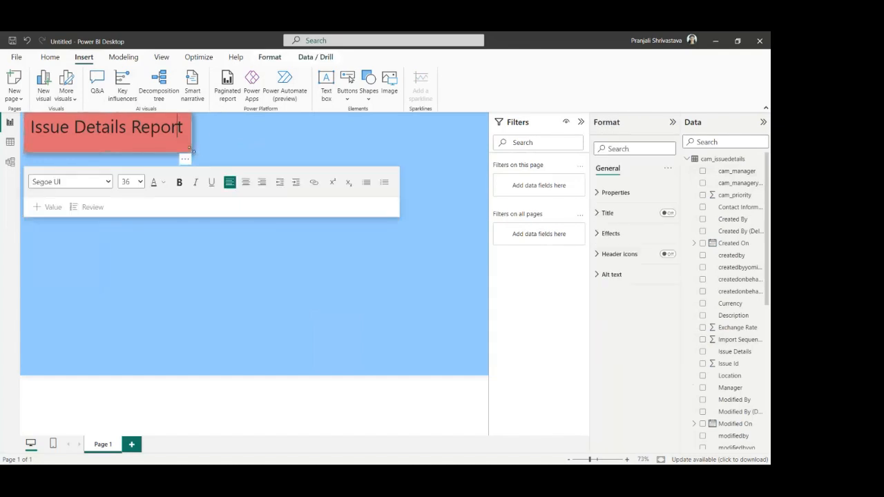
drag(192, 153, 197, 135)
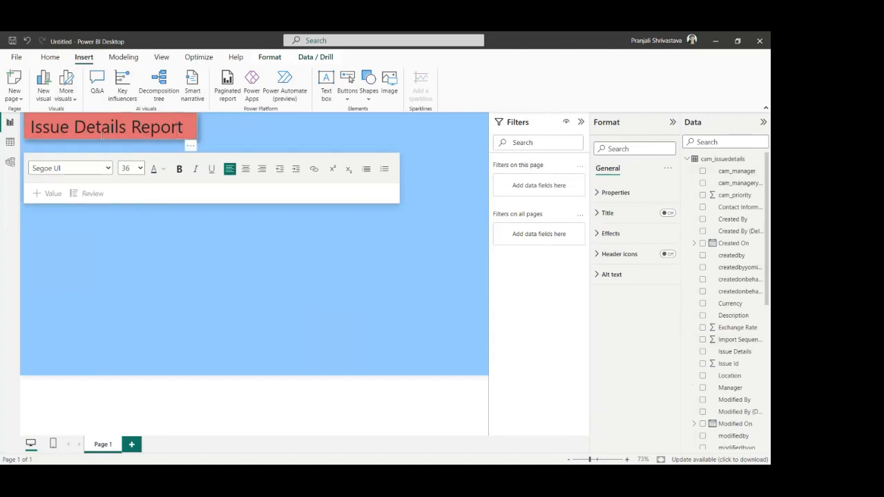
Step: Make the title text box slightly taller and set the whole title text in bold
drag(109, 138, 107, 152)
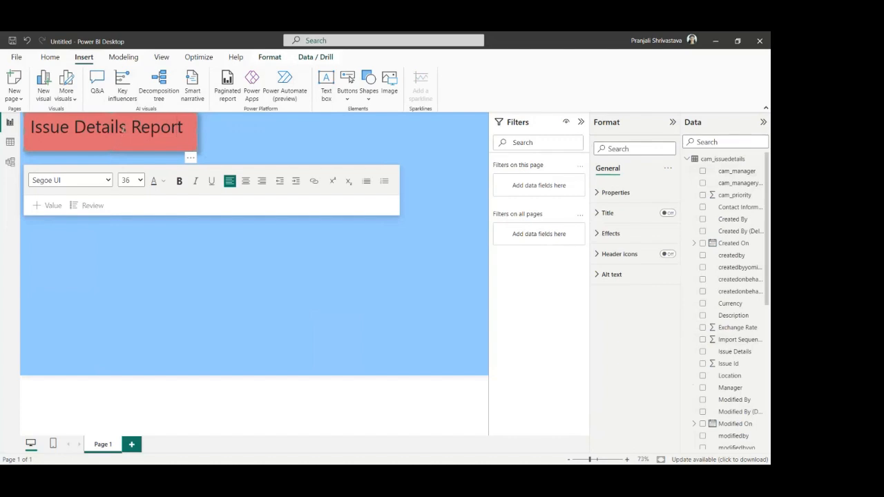
triple_click(123, 127)
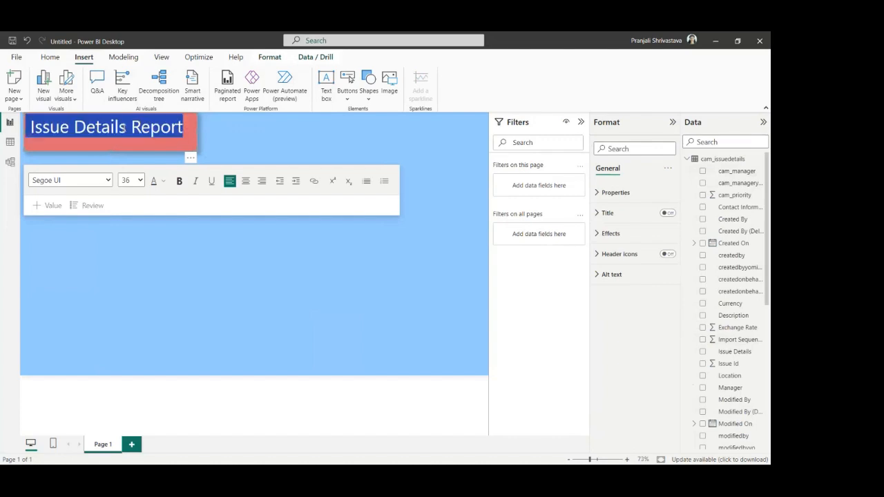
click(179, 183)
click(231, 152)
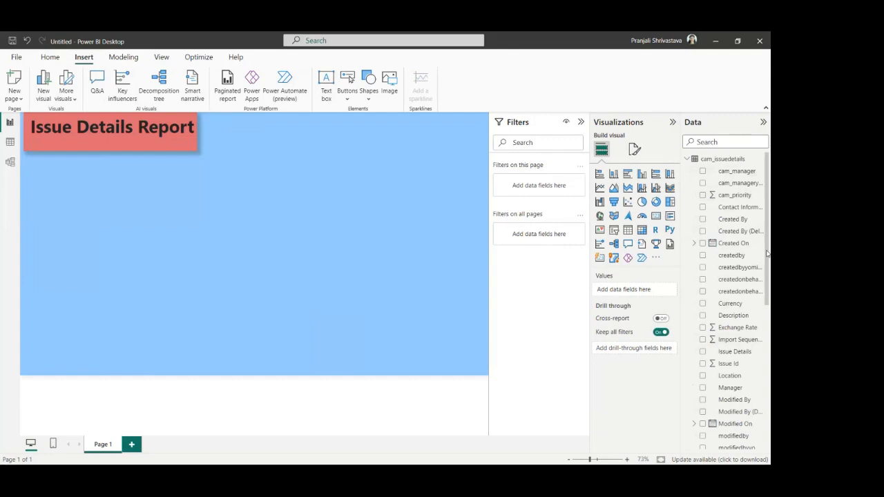
drag(766, 254, 769, 396)
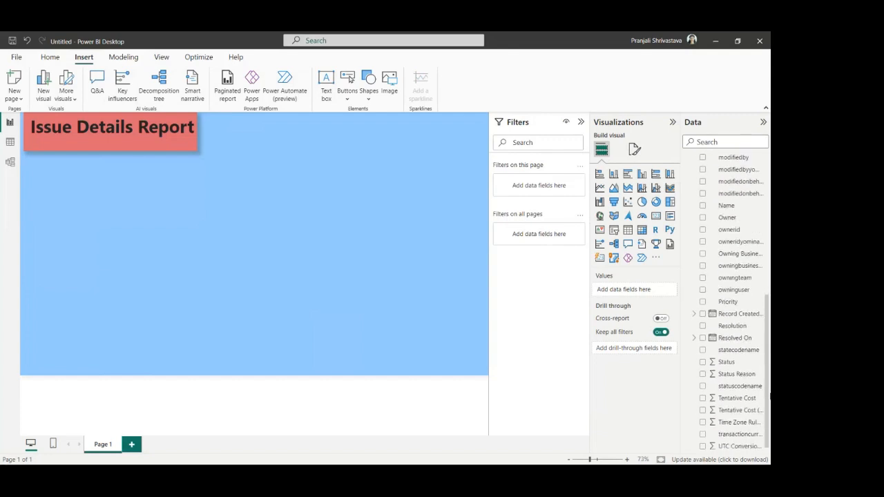
click(762, 377)
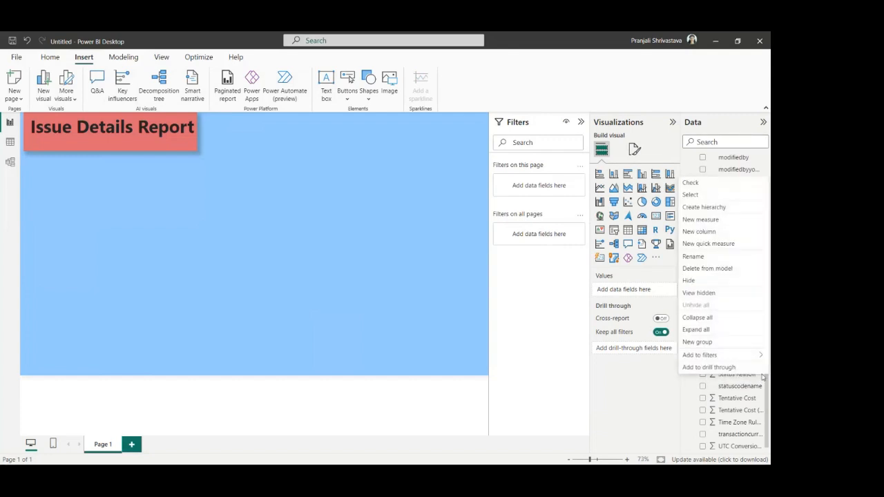
click(699, 257)
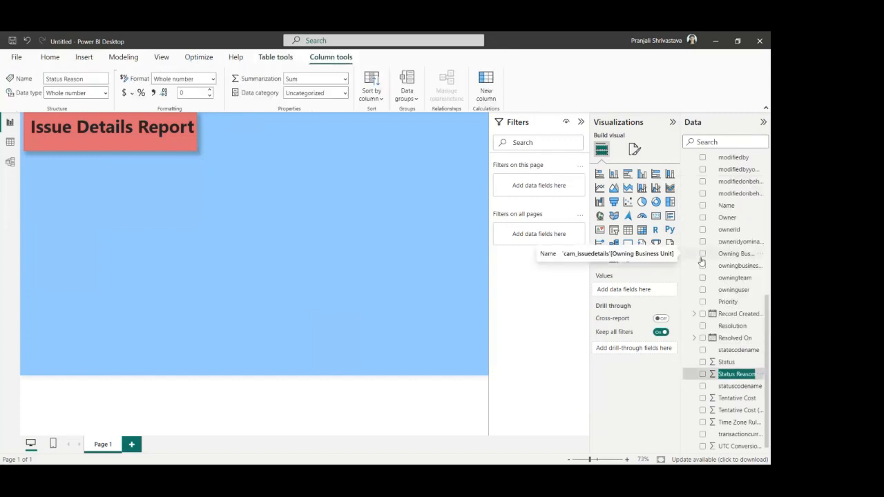
click(740, 374)
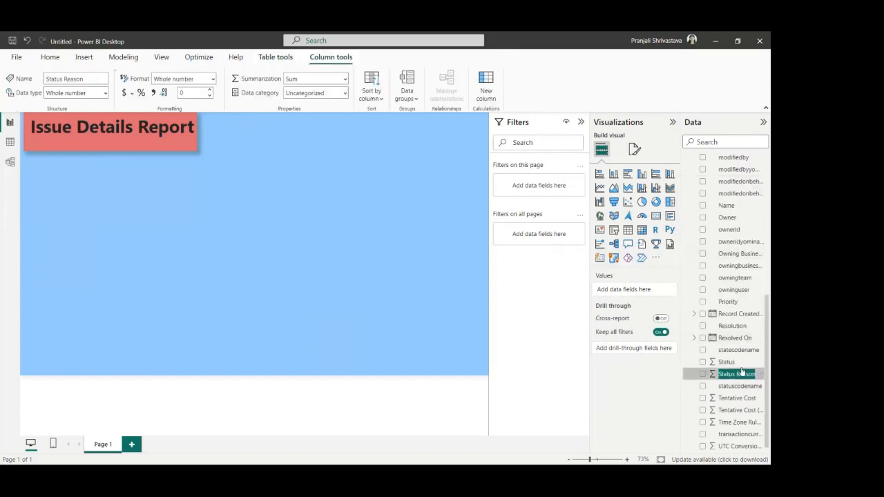
key(Return)
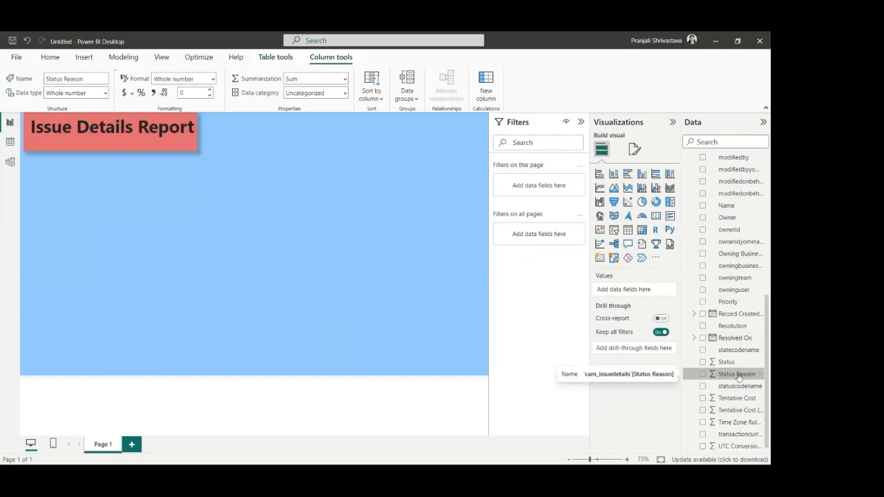
Step: Try to rename the Status Reason column of the cam_issuedetails table as "Code Status" through its column properties
right_click(758, 377)
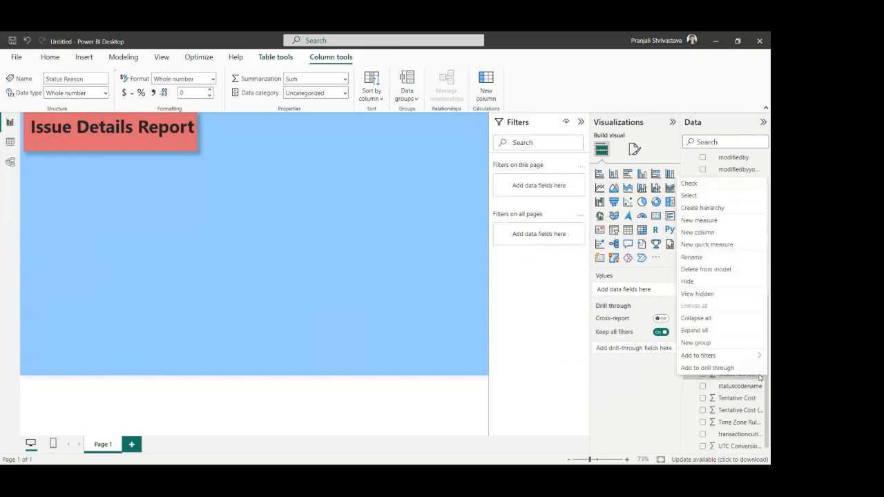
click(699, 257)
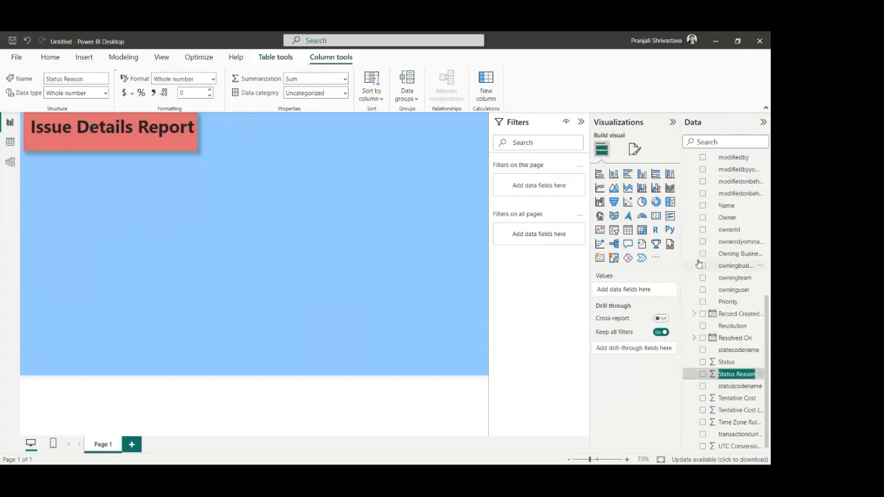
click(87, 78)
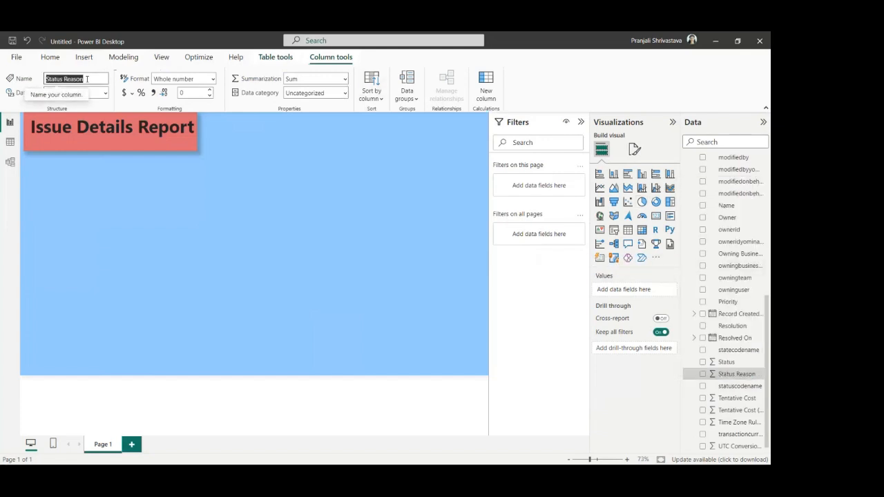
text(Satu)
key(BackSpace)
key(BackSpace)
text(tatus cod)
key(BackSpace)
key(BackSpace)
key(BackSpace)
key(BackSpace)
key(BackSpace)
key(BackSpace)
key(BackSpace)
key(BackSpace)
key(BackSpace)
key(BackSpace)
text(Code Status)
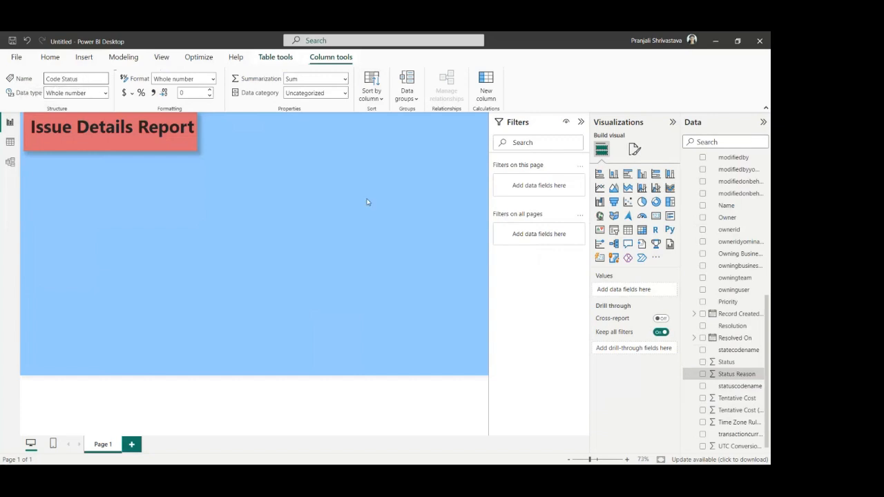
click(395, 246)
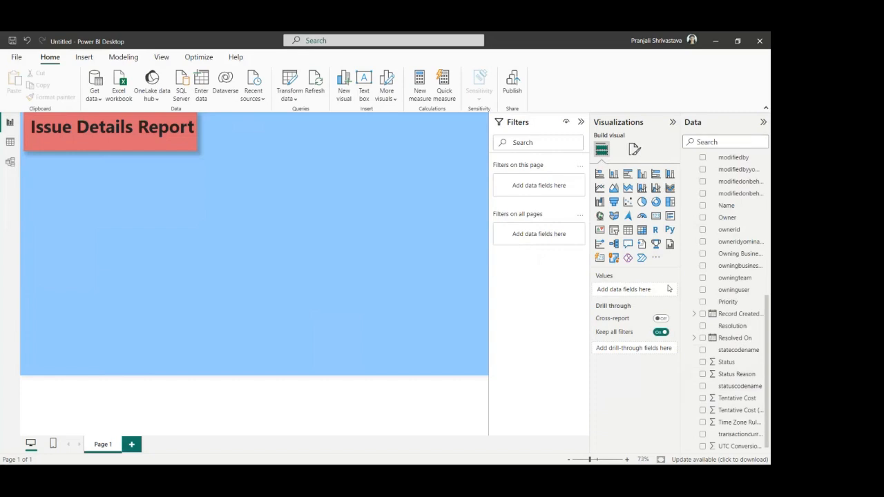
right_click(754, 375)
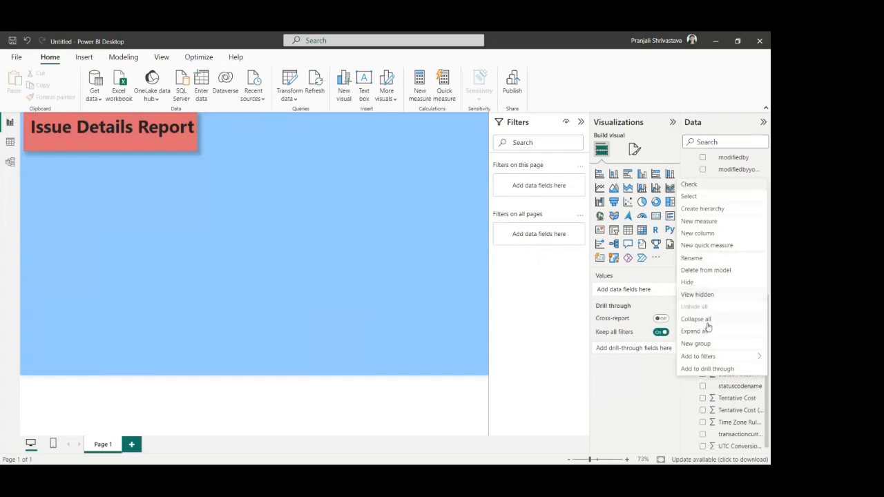
click(692, 257)
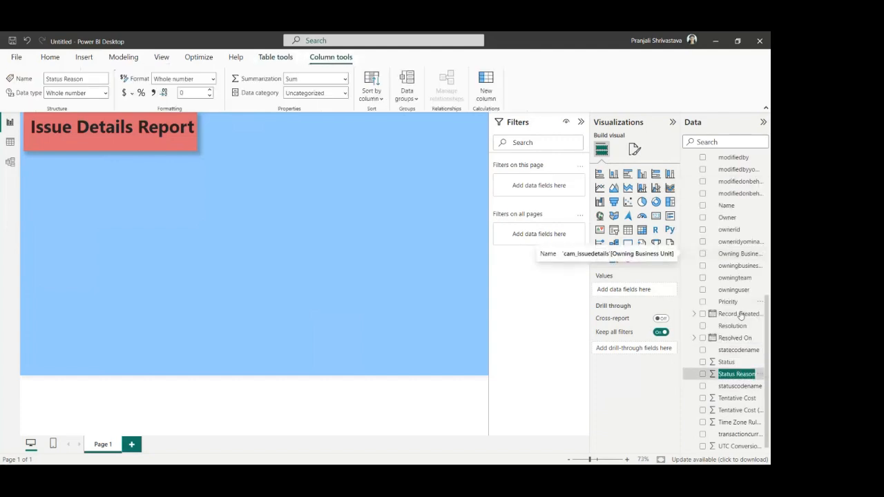
click(736, 374)
key(Return)
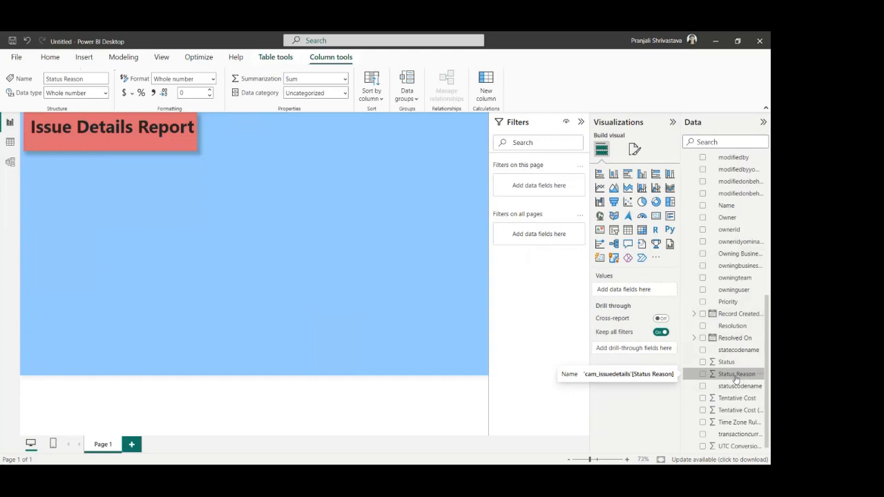
Step: Rename the Status Reason column as "Code Status" directly in the cam_issuedetails field list
double_click(737, 376)
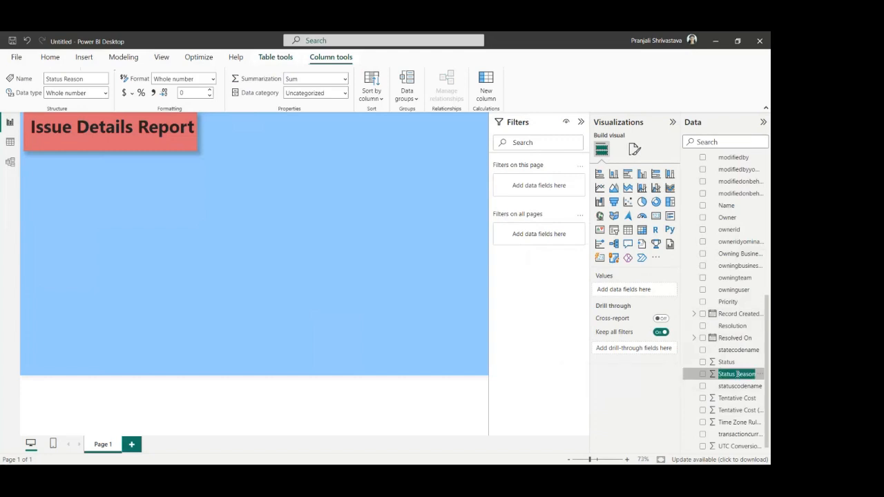
text(C)
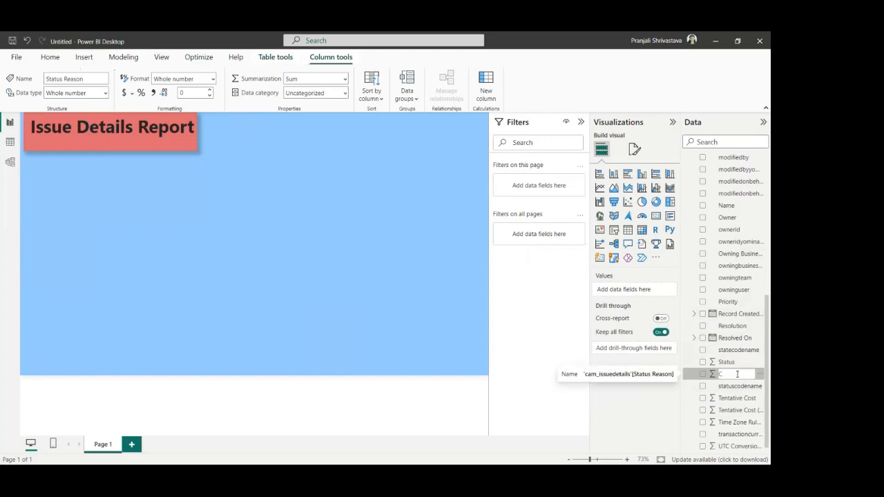
text(ode Status)
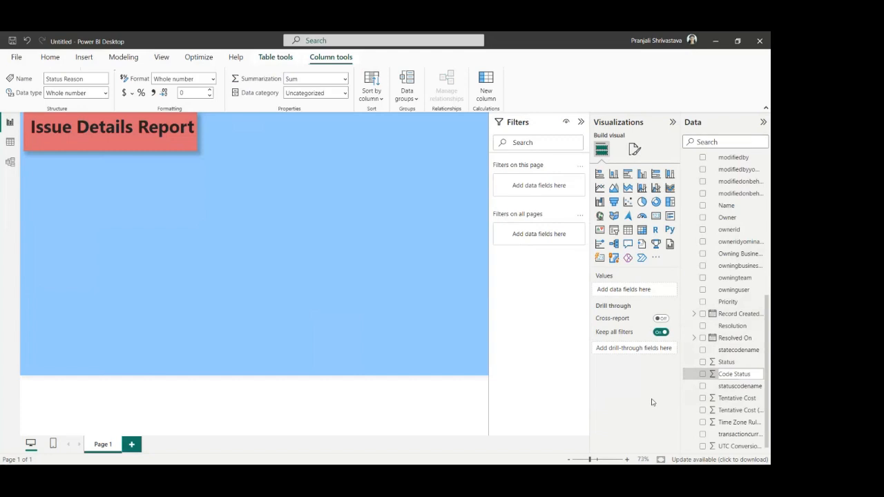
key(Return)
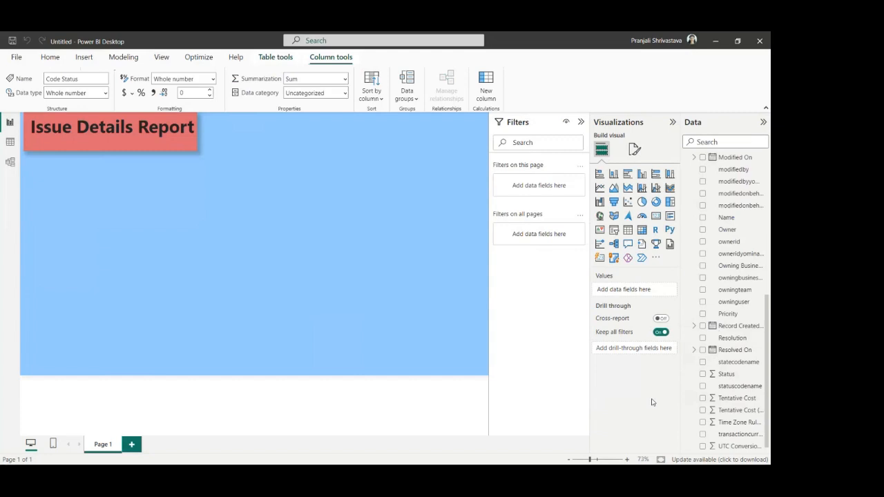
Step: Rename the statuscodename column of the cam_issuedetails table as "Status Reason"
double_click(736, 386)
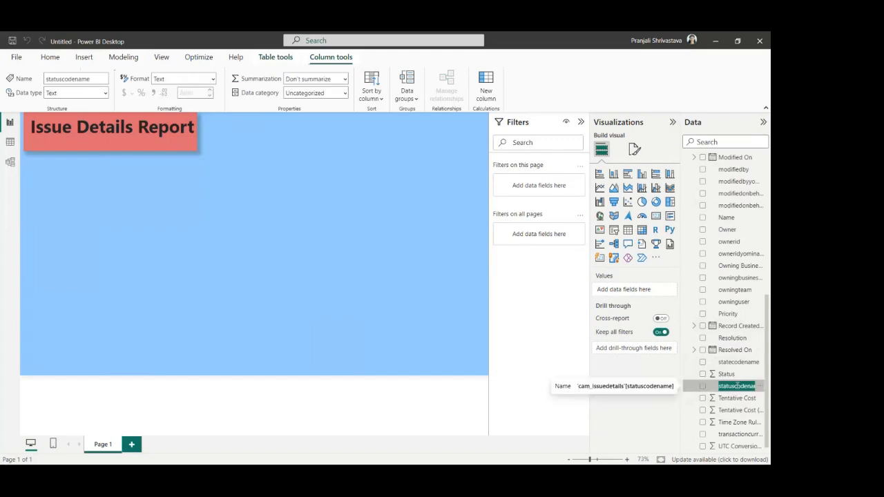
text(Status Des)
key(BackSpace)
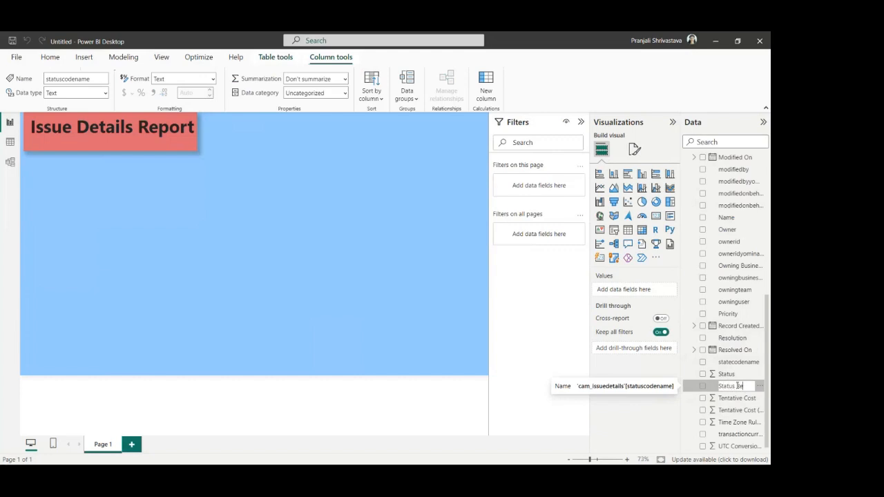
text(ason)
click(636, 412)
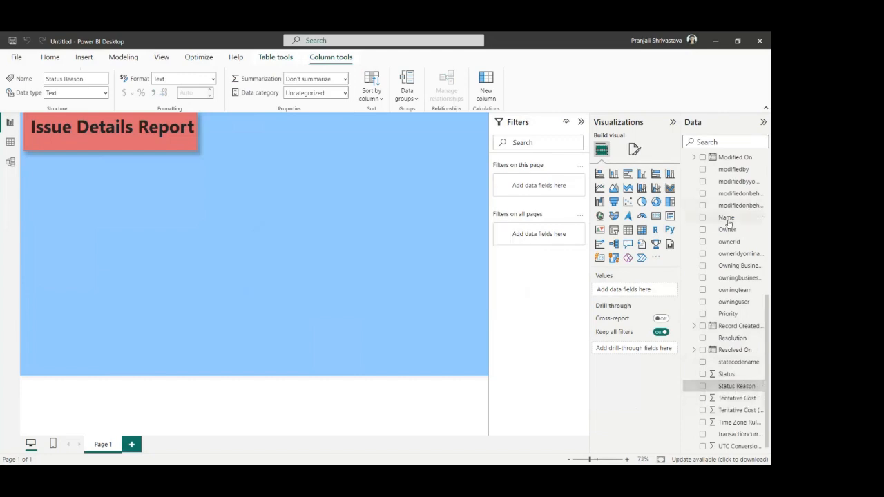
Step: Rename the Name column of the cam_issuedetails table as "Issue Name"
double_click(726, 220)
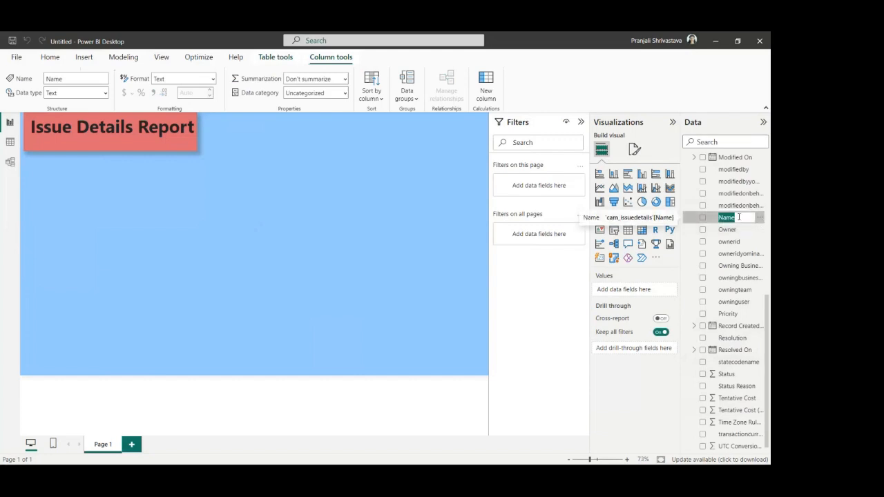
text(Issue Name)
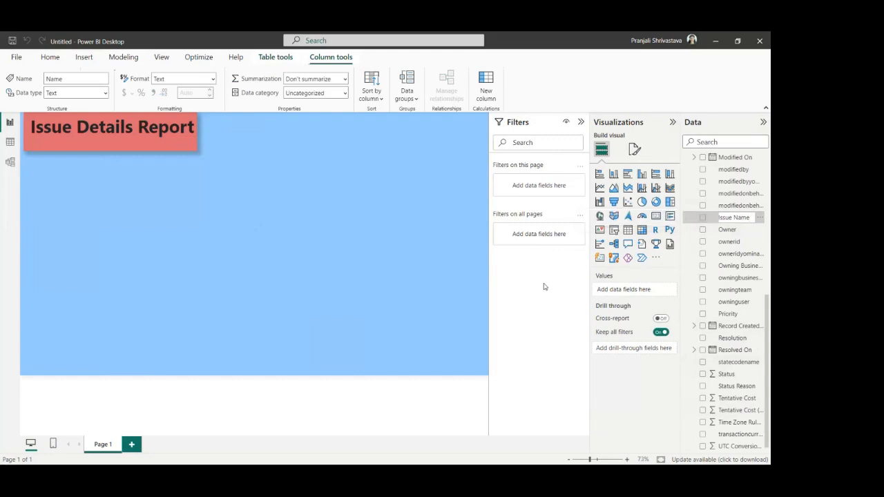
key(Return)
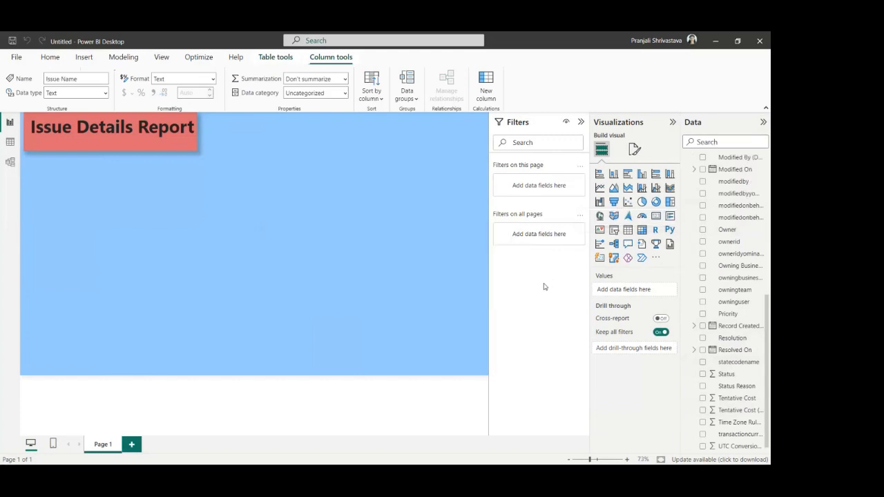
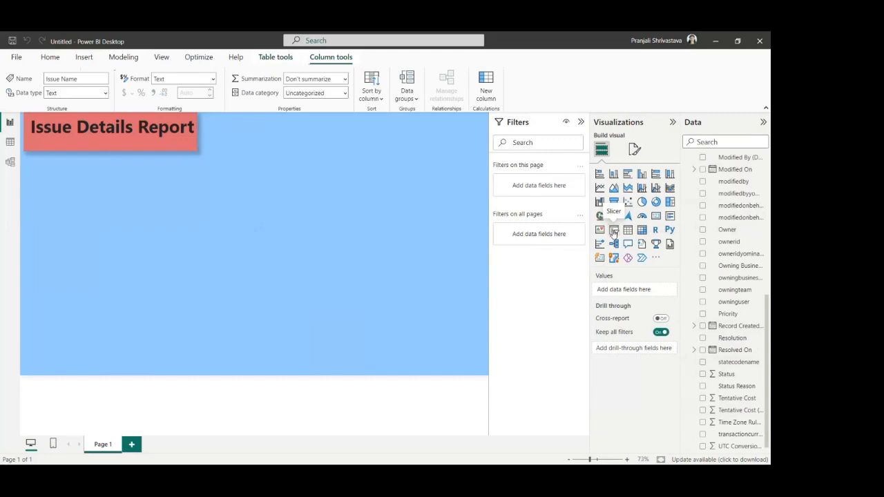
Step: Add a slicer on the Status Reason field below the title and narrow it to fit closely around its options
click(613, 231)
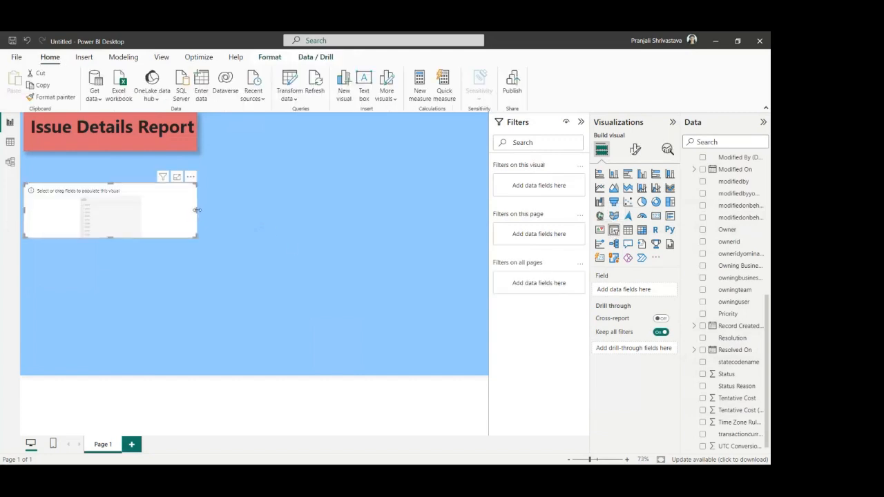
drag(196, 209, 121, 209)
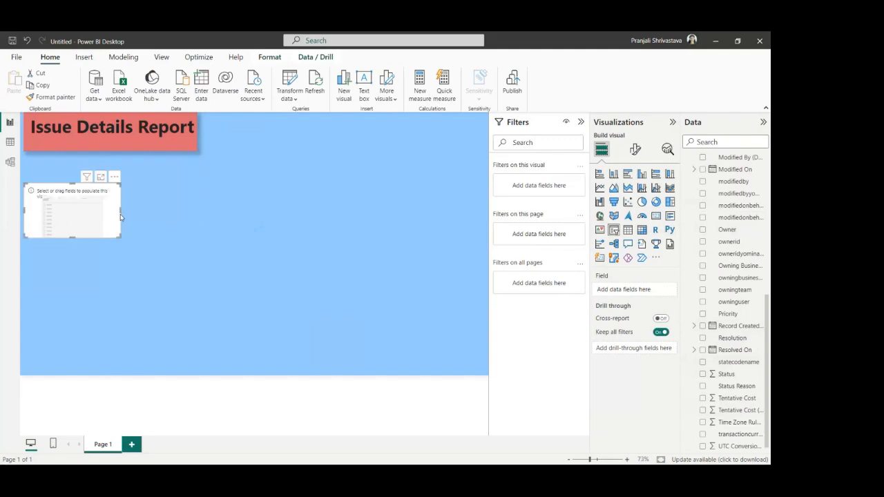
click(702, 387)
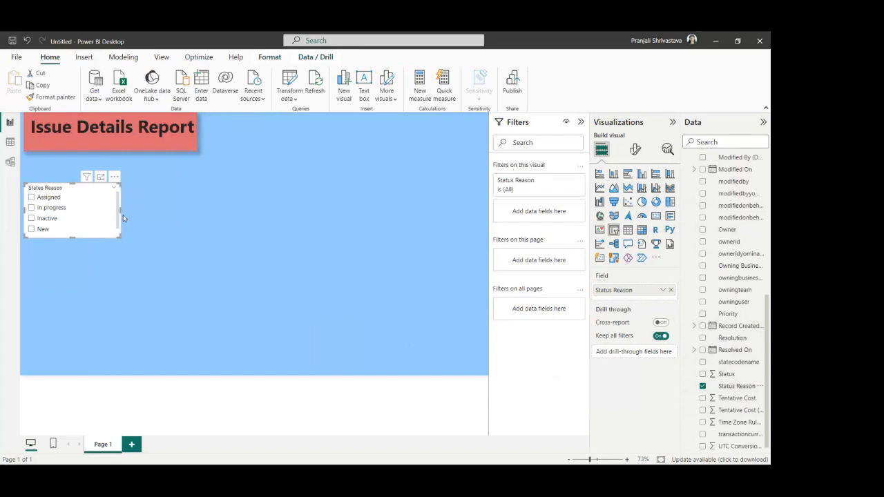
drag(119, 210, 96, 213)
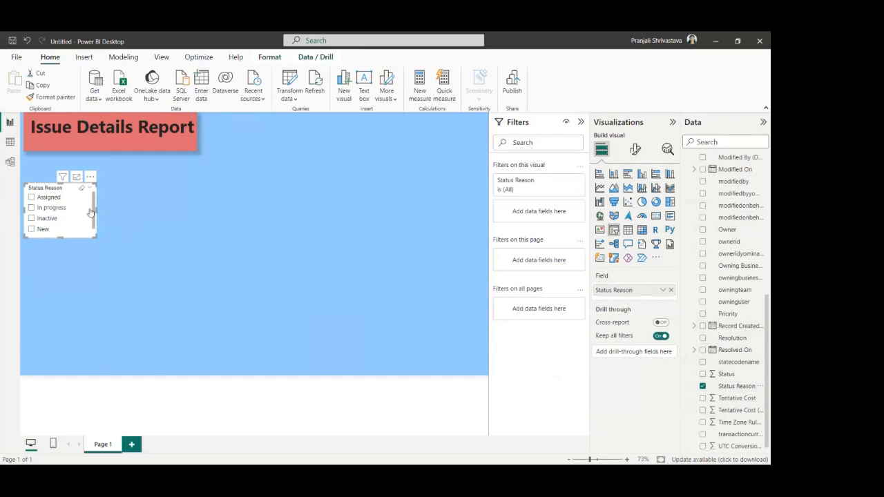
Step: Give the Status Reason slicer a light grey background colour
click(635, 150)
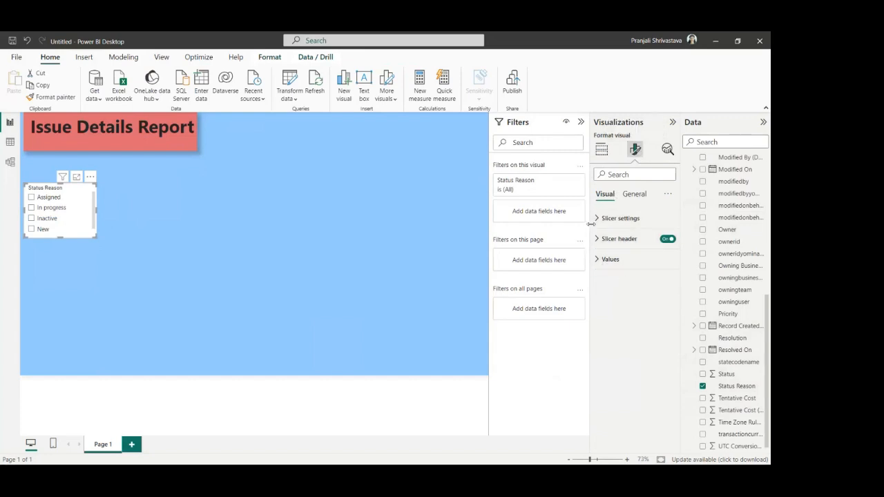
click(641, 196)
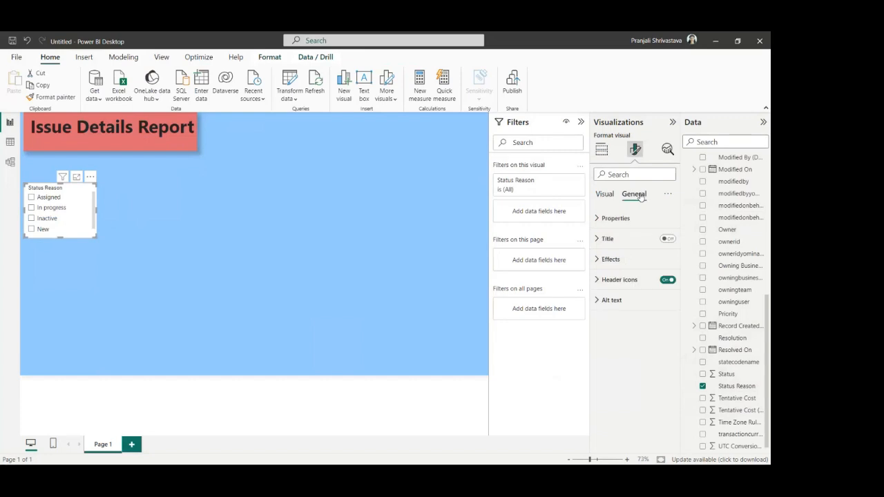
click(597, 259)
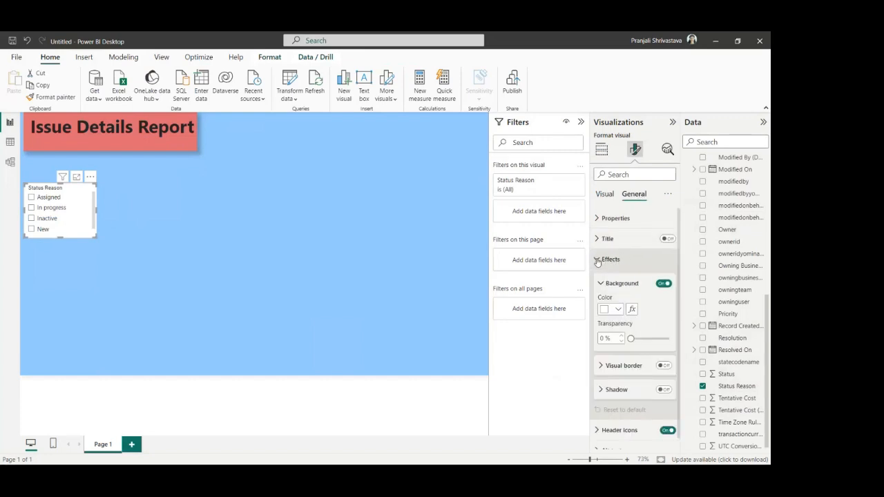
click(619, 310)
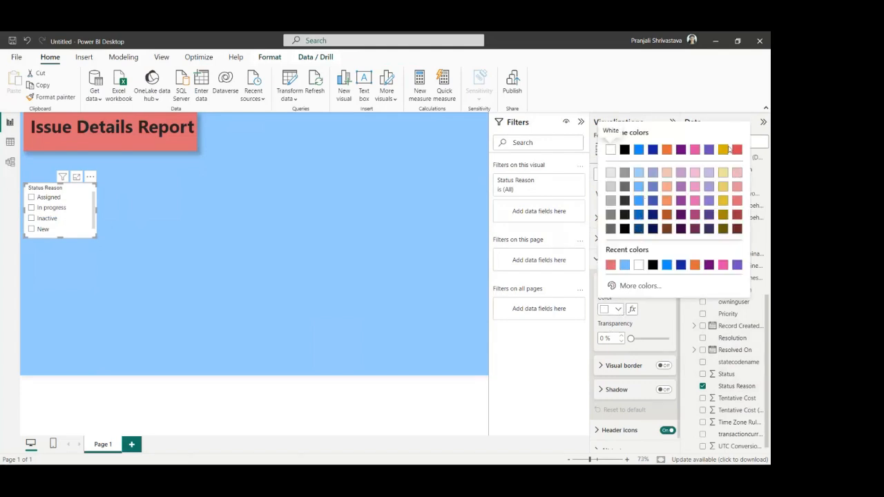
click(666, 150)
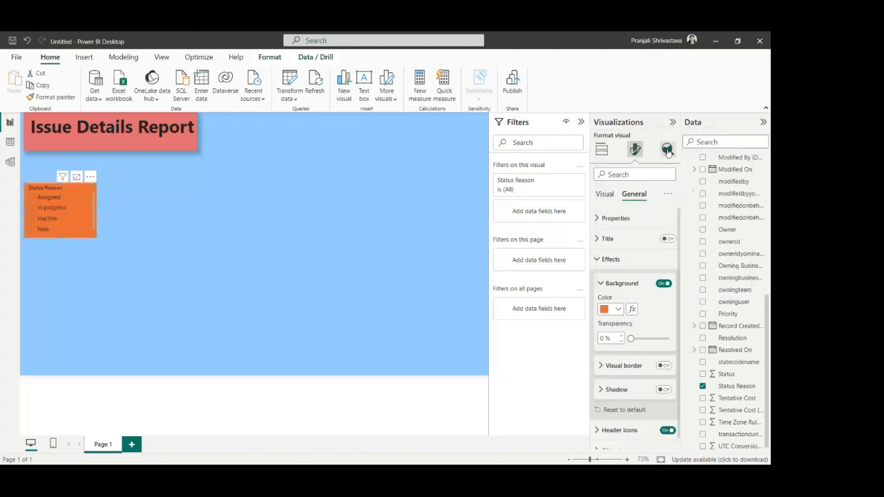
click(618, 310)
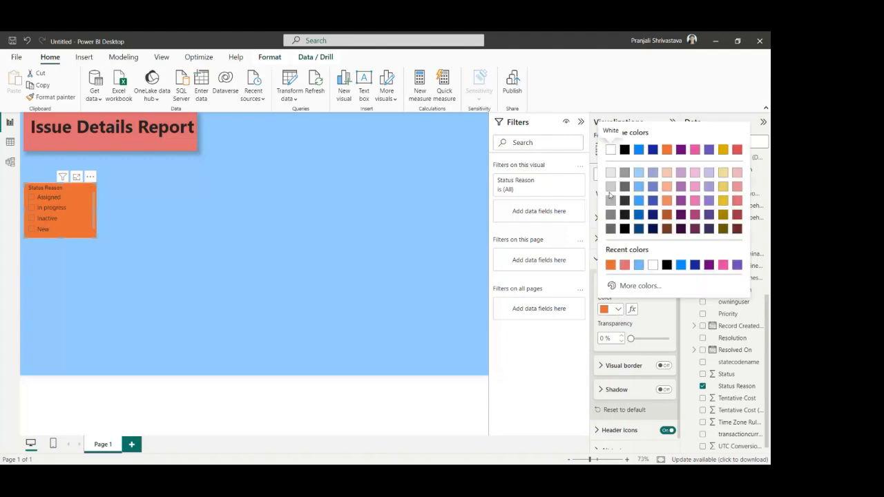
click(610, 187)
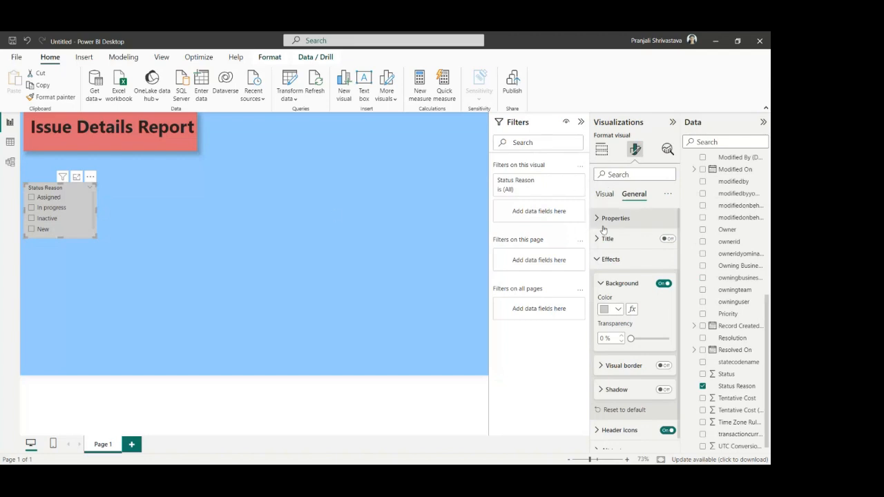
click(667, 239)
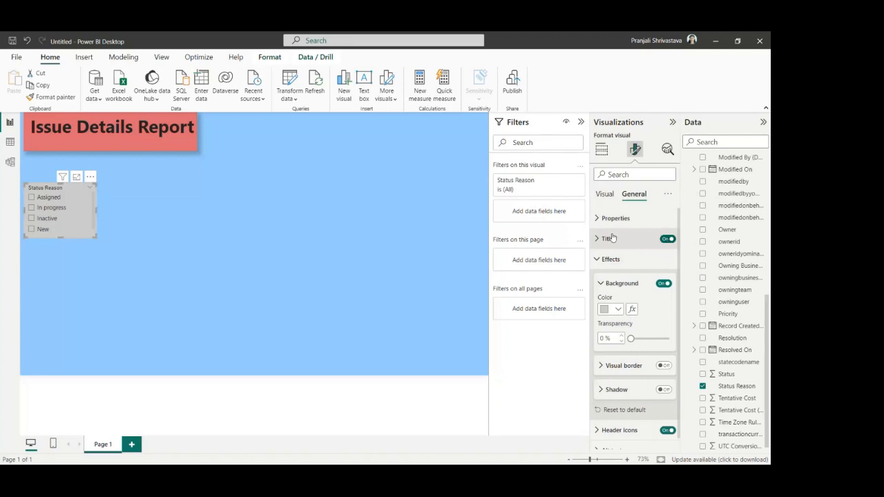
click(599, 239)
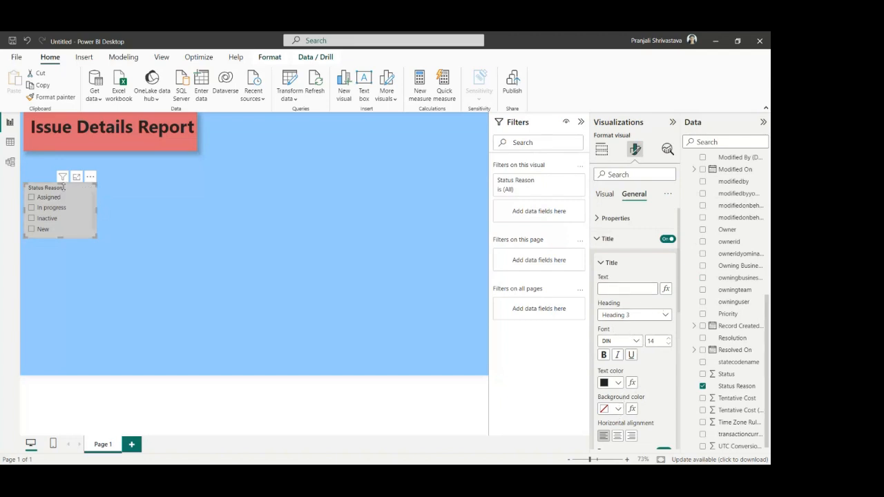
click(667, 240)
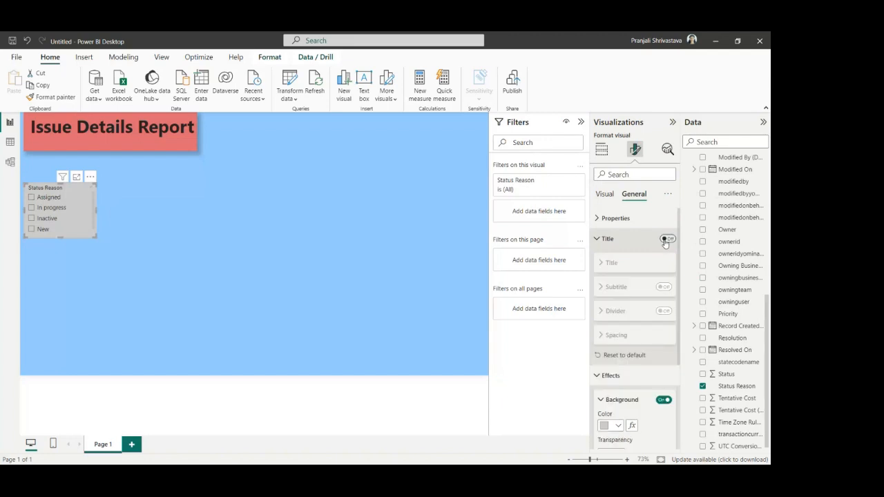
Step: Try the Dropdown style on the Status Reason slicer, then restore the Vertical list style
click(604, 193)
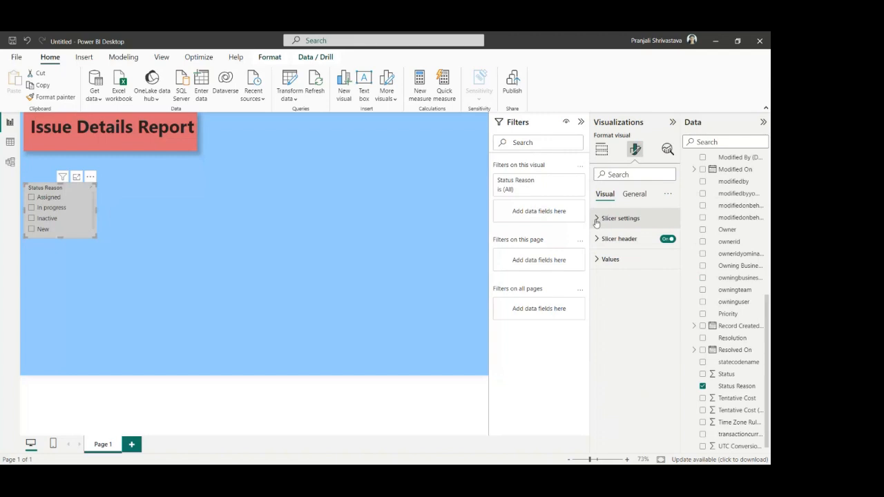
click(597, 219)
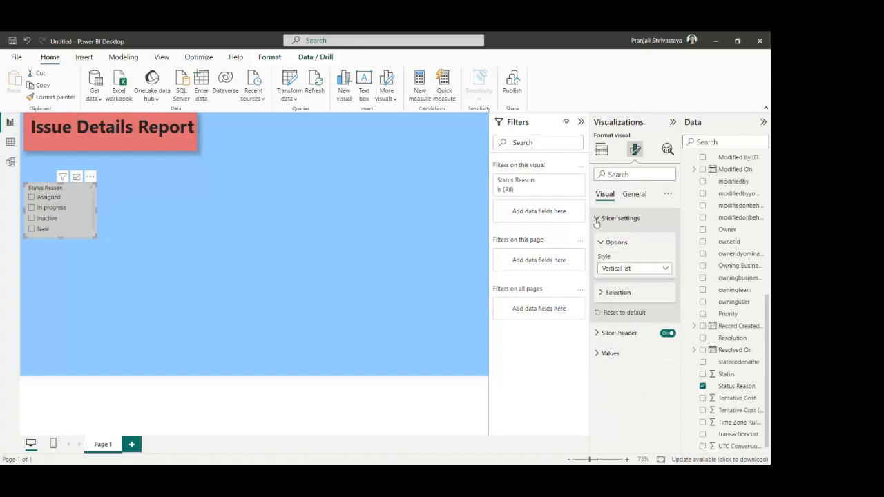
click(662, 271)
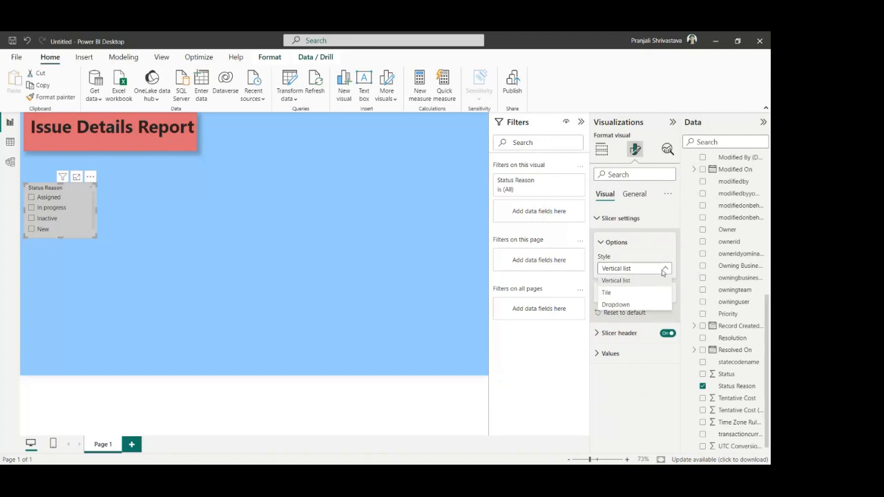
click(629, 306)
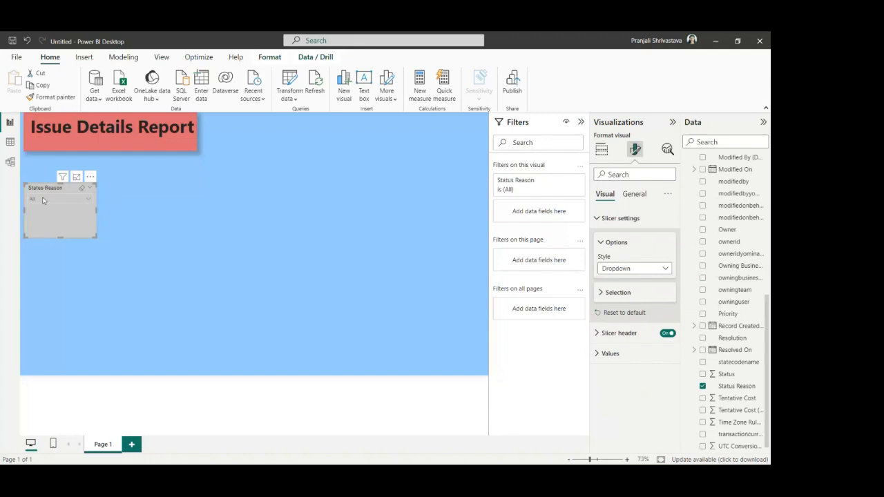
mouse_move(60, 236)
mouse_down()
mouse_move(61, 219)
mouse_move(59, 238)
mouse_up()
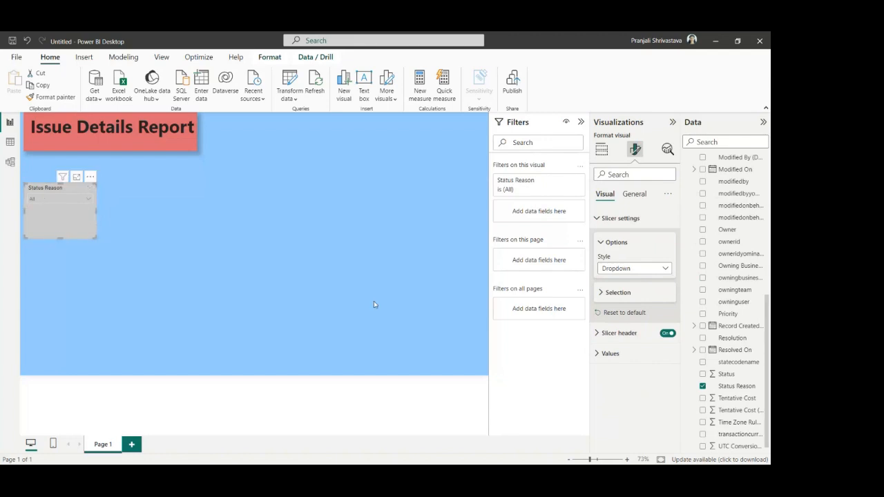
click(633, 269)
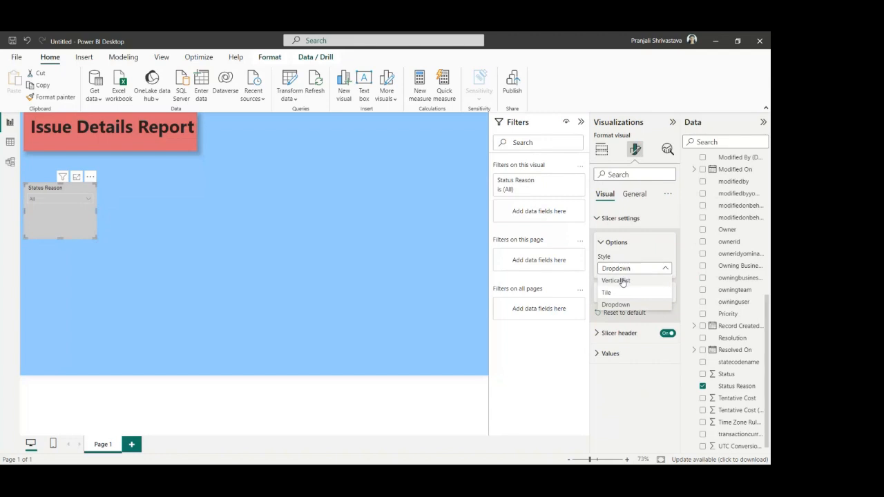
click(623, 281)
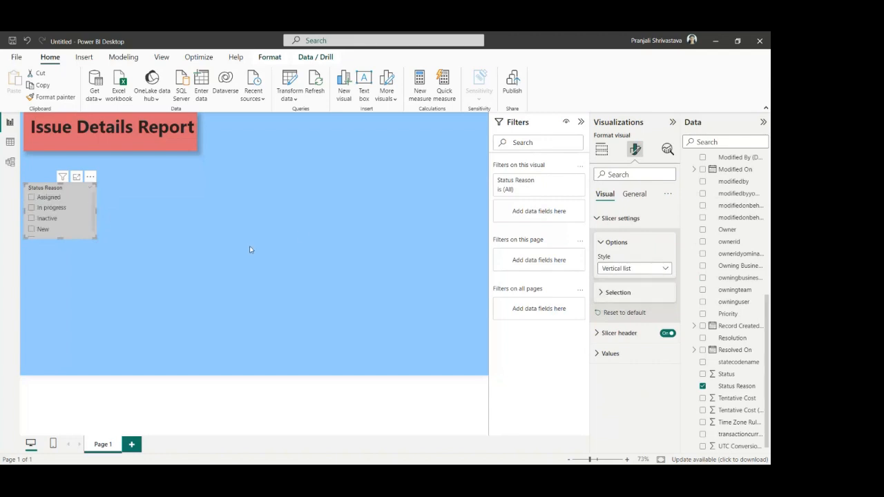
Step: Extend the Status Reason slicer downward to fit all options through "won't fix" and make its values bold
drag(58, 236, 57, 251)
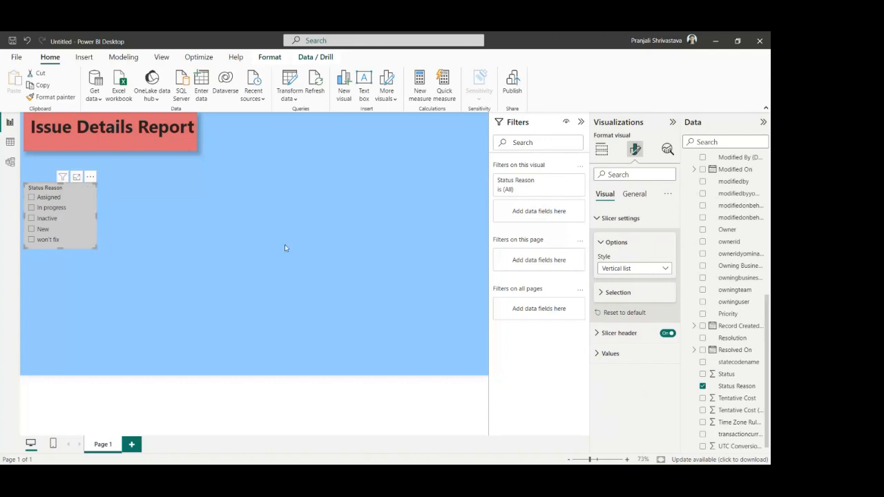
click(598, 218)
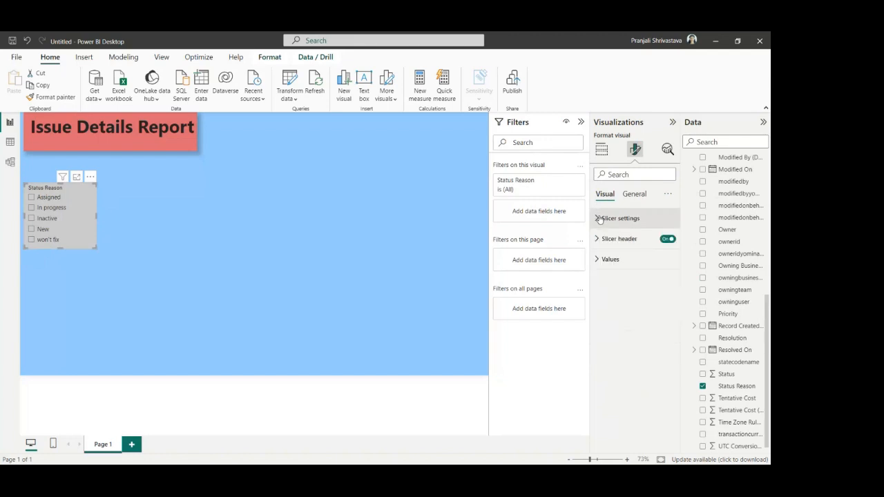
click(596, 261)
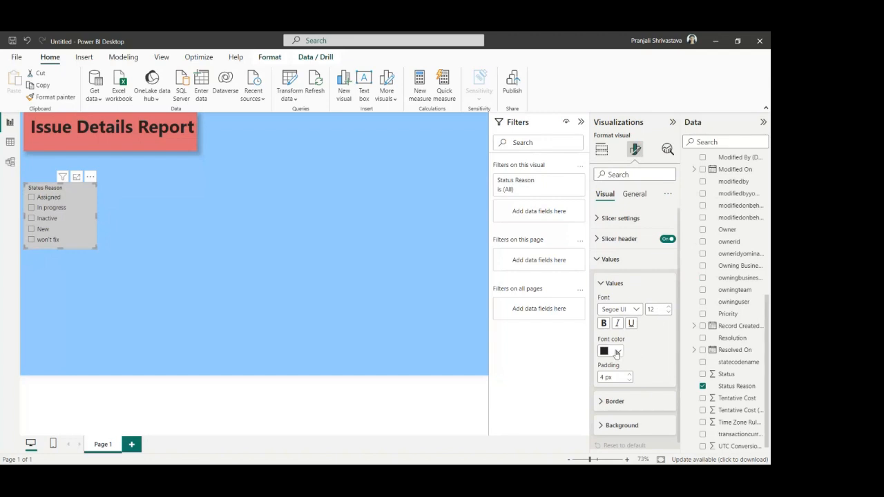
click(603, 323)
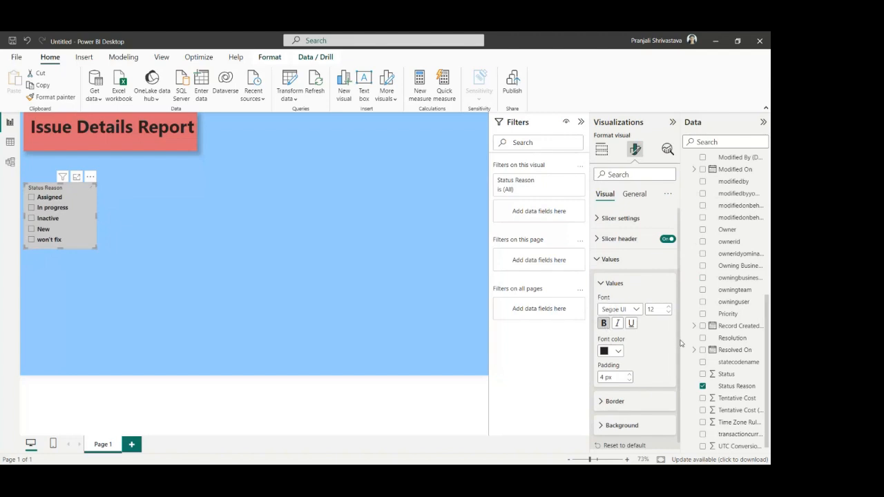
Step: Make the Status Reason slicer's header bold at font size 15 and indent its title text with leading spaces
click(598, 239)
click(603, 330)
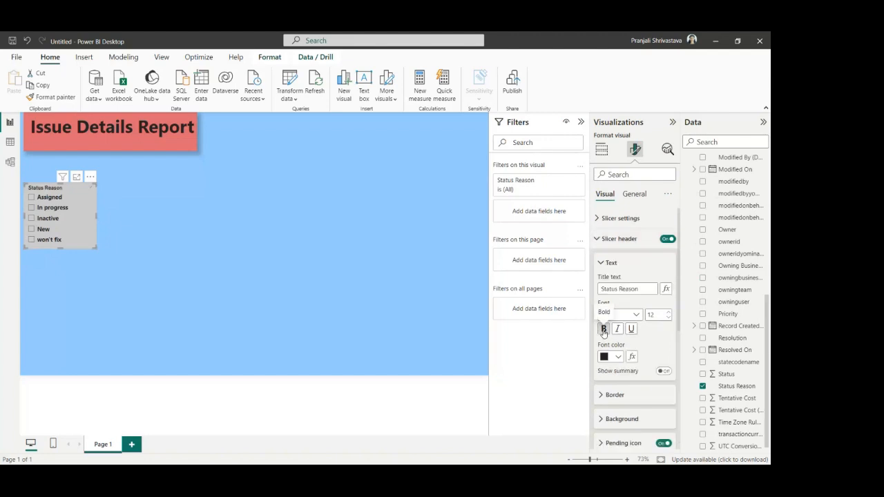
click(668, 314)
click(668, 313)
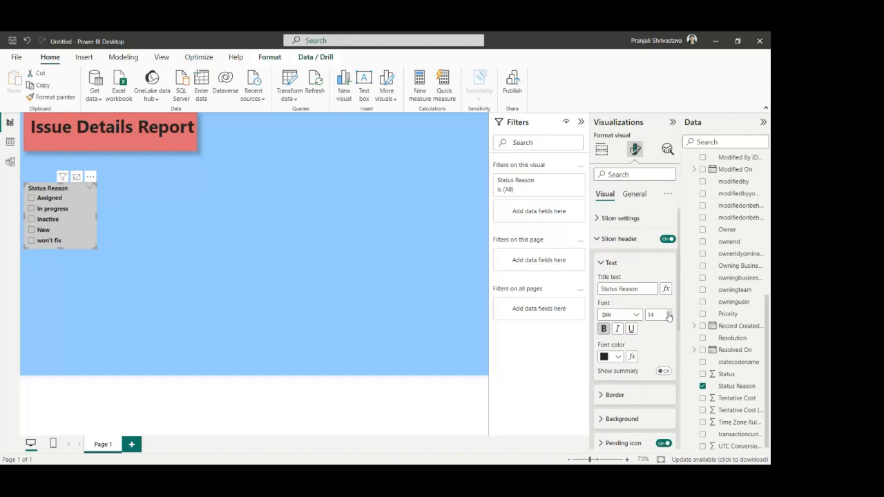
click(669, 313)
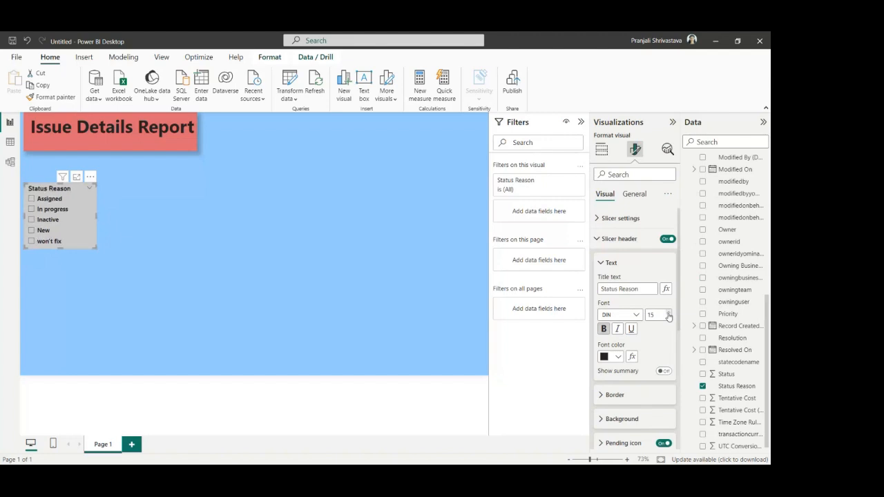
click(600, 289)
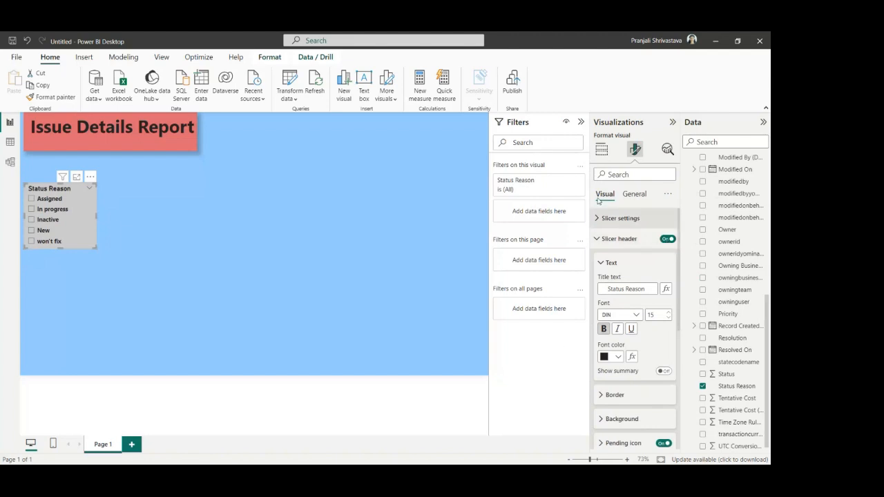
Step: Move the Status Reason slicer to the upper-right corner of the report page
click(253, 226)
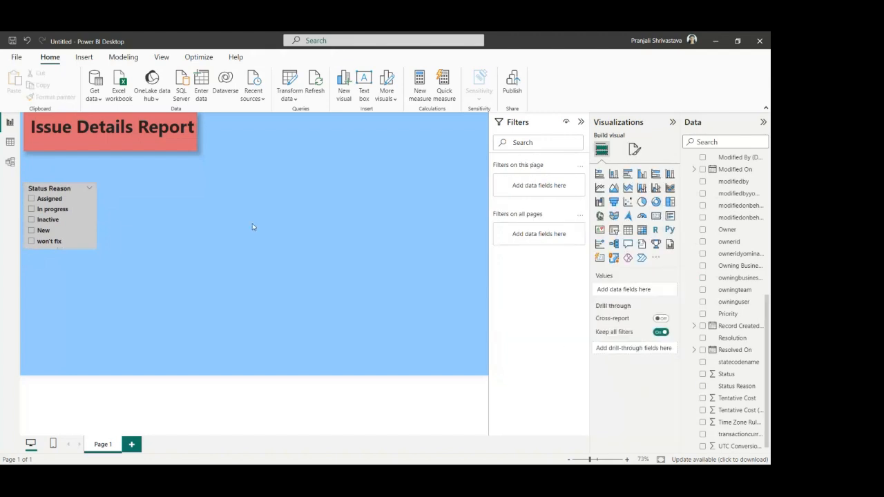
mouse_move(65, 197)
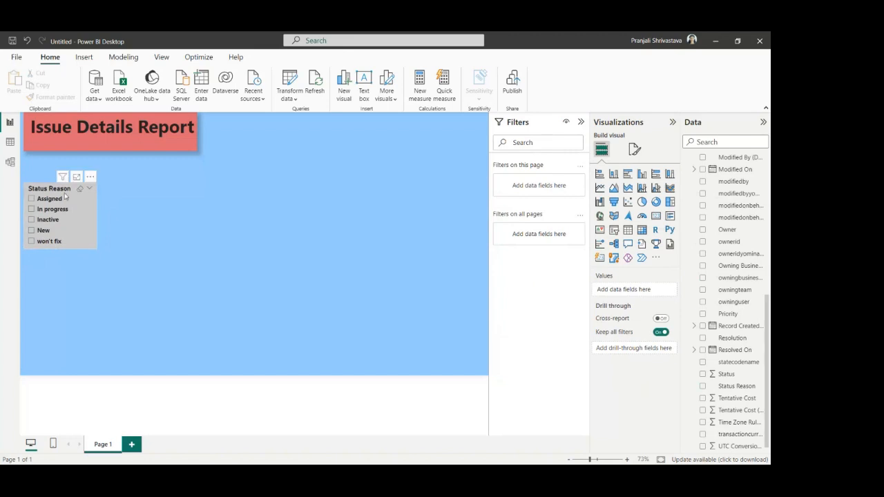
drag(64, 190, 485, 118)
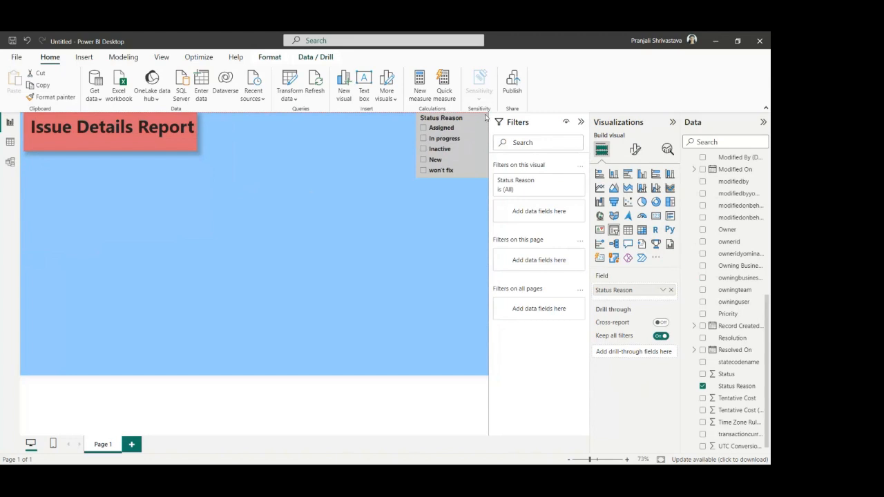
Step: Insert an empty line chart on the report canvas and increase its height
click(313, 221)
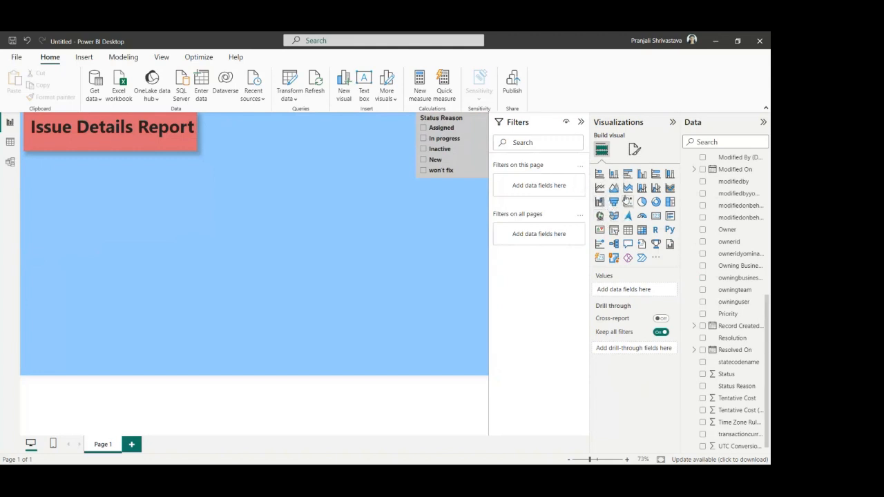
click(600, 188)
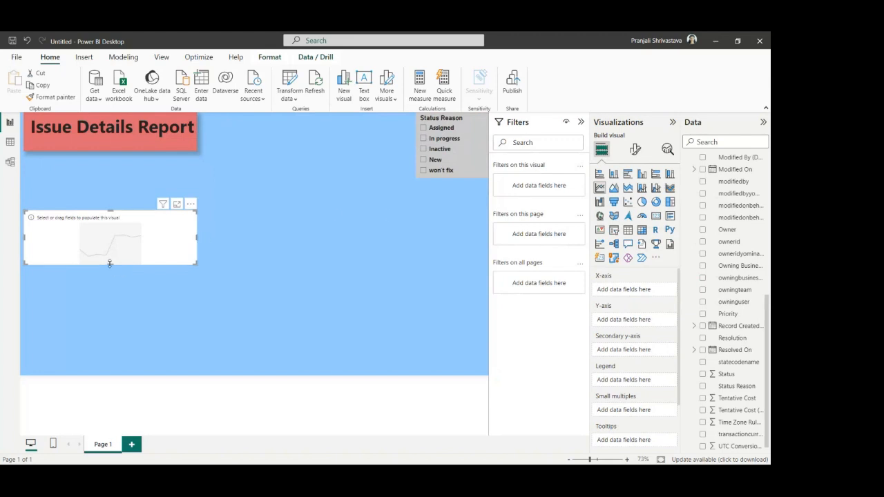
drag(111, 265, 104, 306)
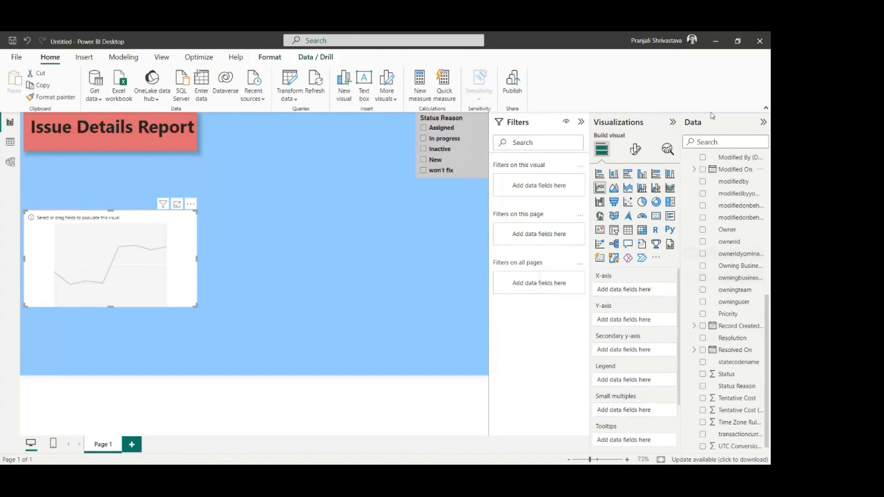
Step: Find the Issue Name field by searching for "issue" and assign it to the line chart's X-axis
click(698, 141)
text(iss)
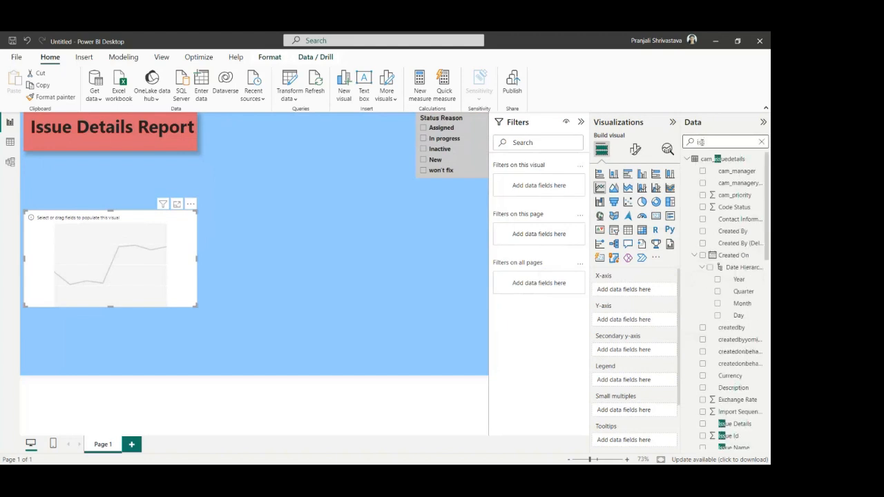
key(BackSpace)
key(BackSpace)
key(BackSpace)
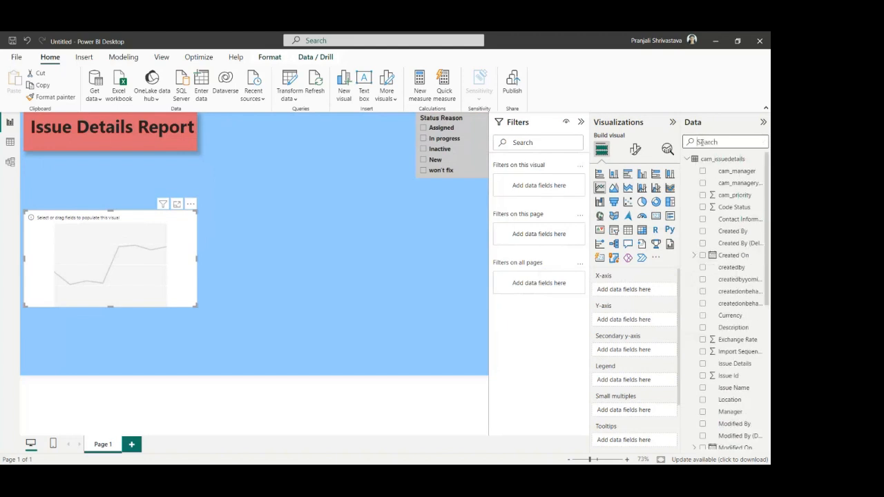
text(issue)
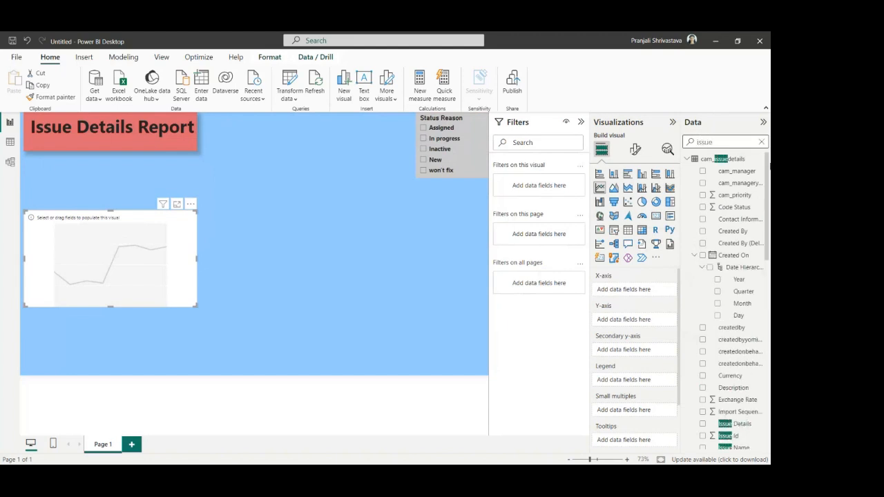
drag(769, 200, 769, 243)
scroll(767, 258, down, 3)
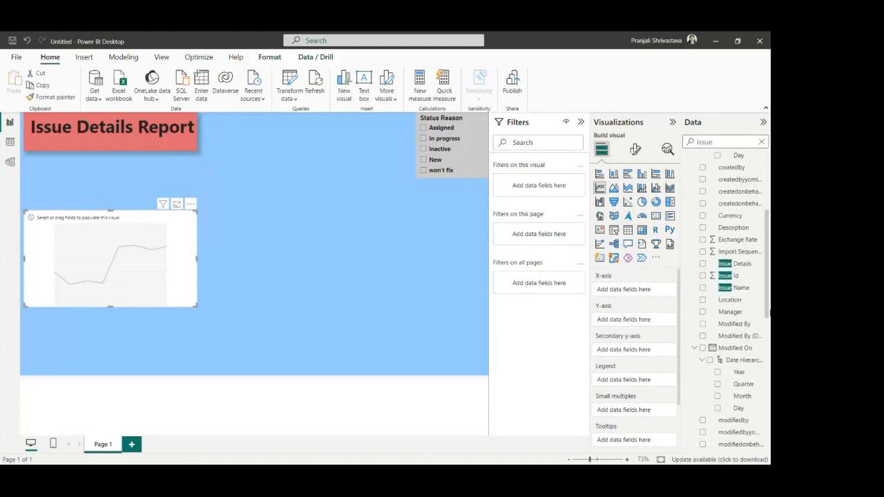
drag(731, 292, 636, 294)
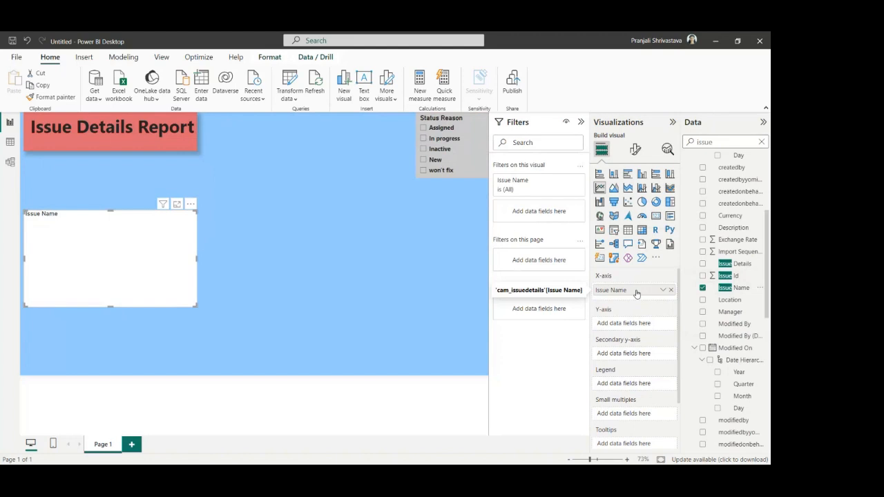
Step: Plot the average of Tentative Cost on the line chart's Y-axis and move the chart up toward the report title
click(762, 142)
text(ten)
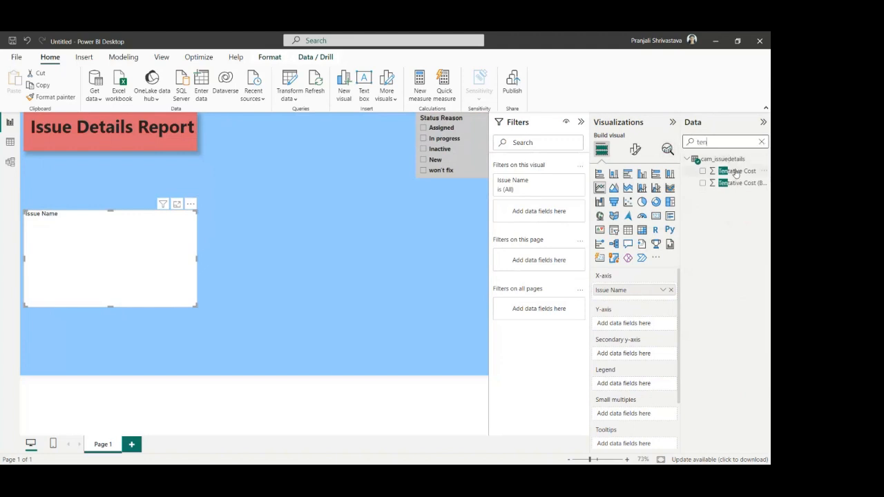
drag(736, 174, 642, 322)
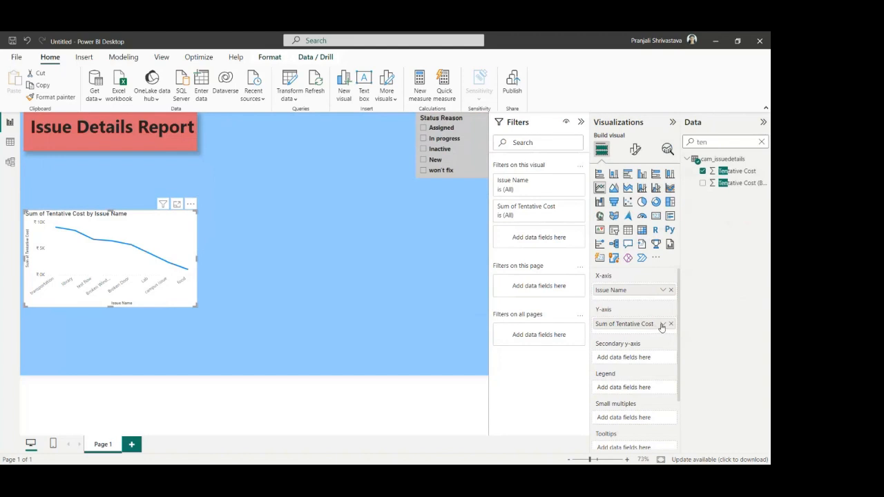
click(661, 325)
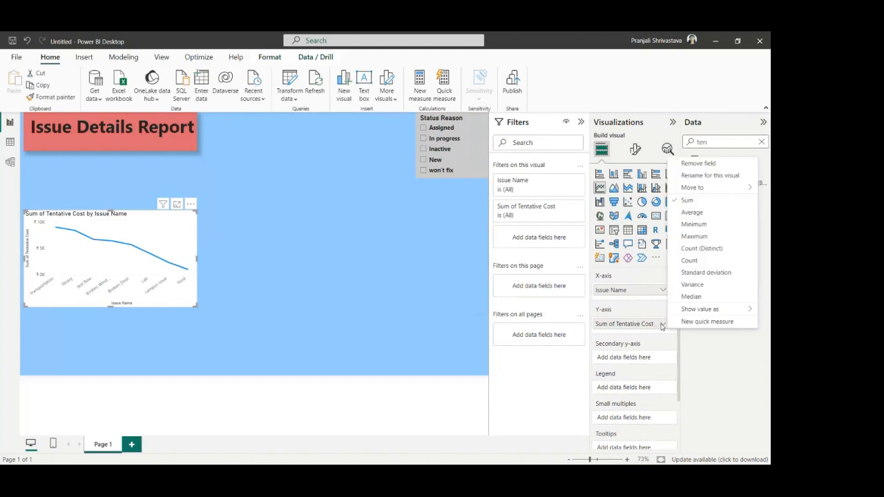
click(692, 213)
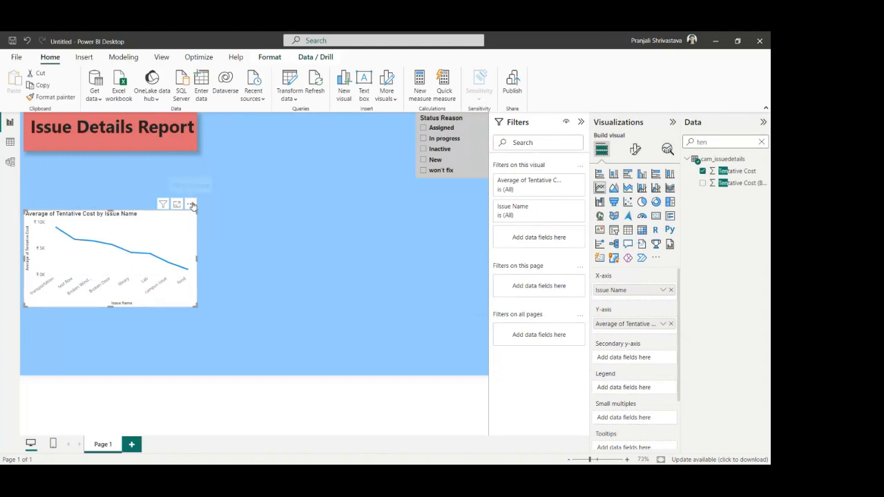
drag(192, 207, 187, 174)
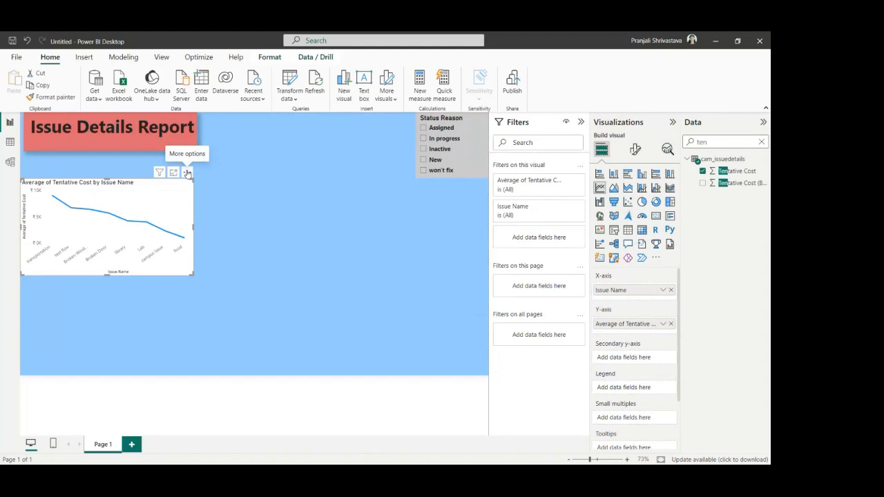
Step: Test the Status Reason slicer on the line chart with In progress, and clear that selection
click(457, 139)
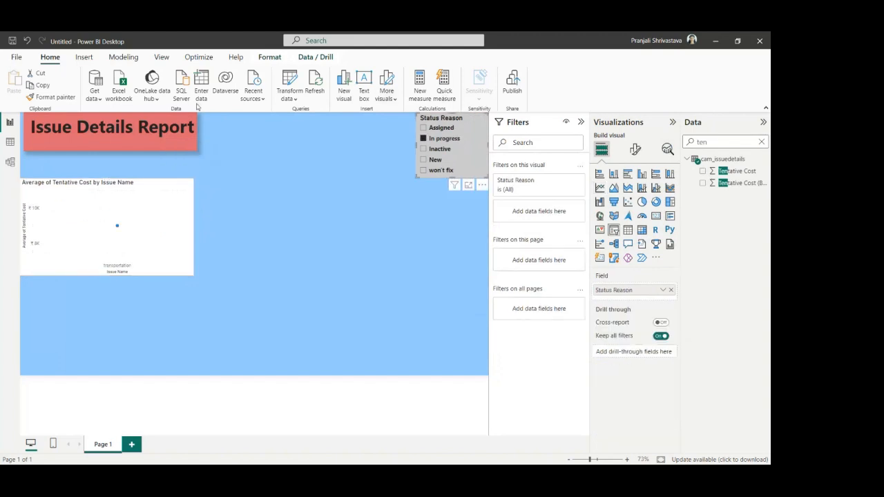
click(424, 139)
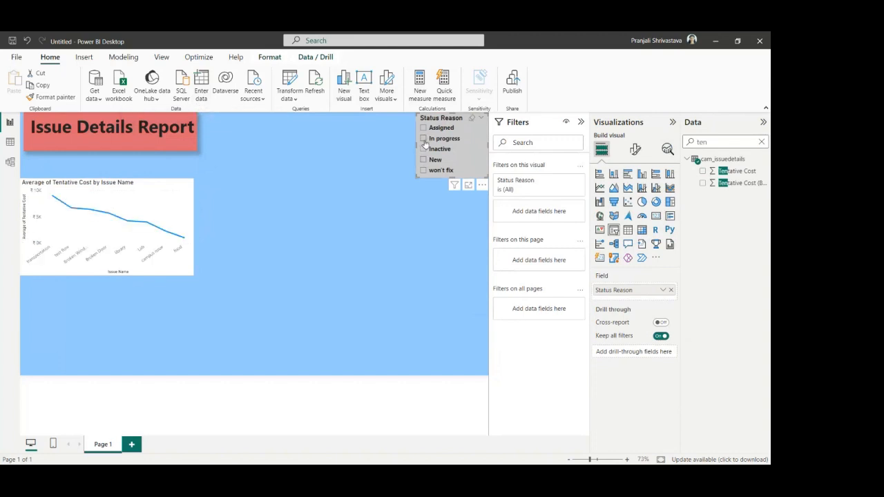
Step: Copy the Status Reason slicer's formatting onto the line chart and position the chart just beneath the report title
click(52, 97)
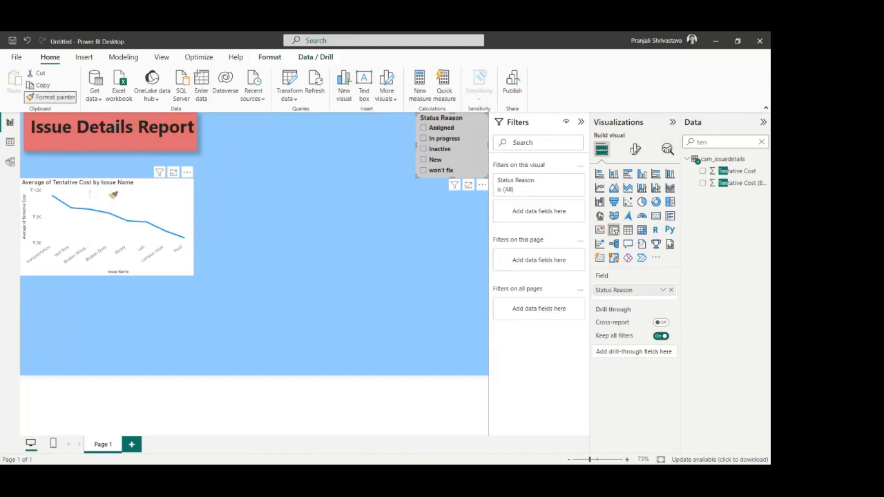
click(108, 192)
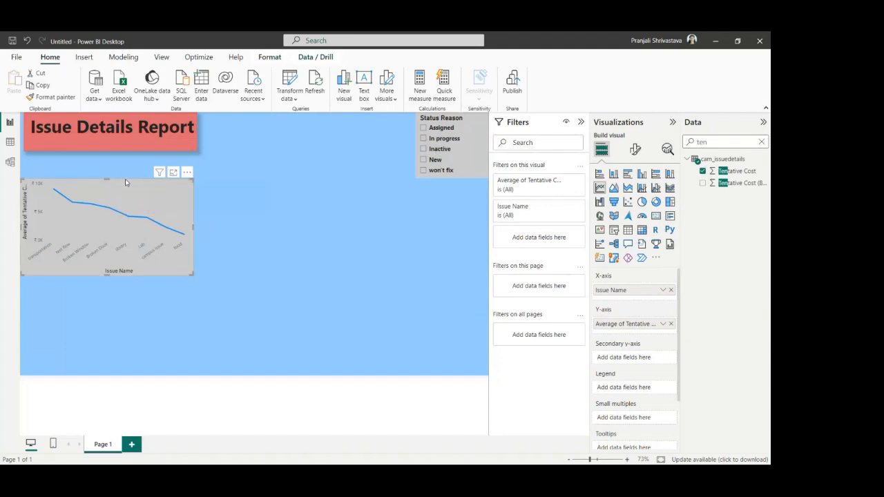
drag(186, 173, 193, 159)
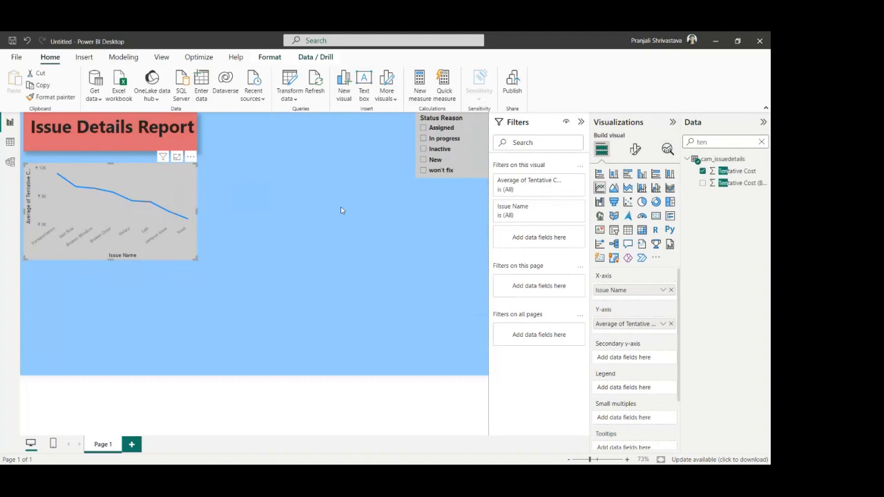
Step: Format the line chart's X-axis values in black and bold
click(635, 151)
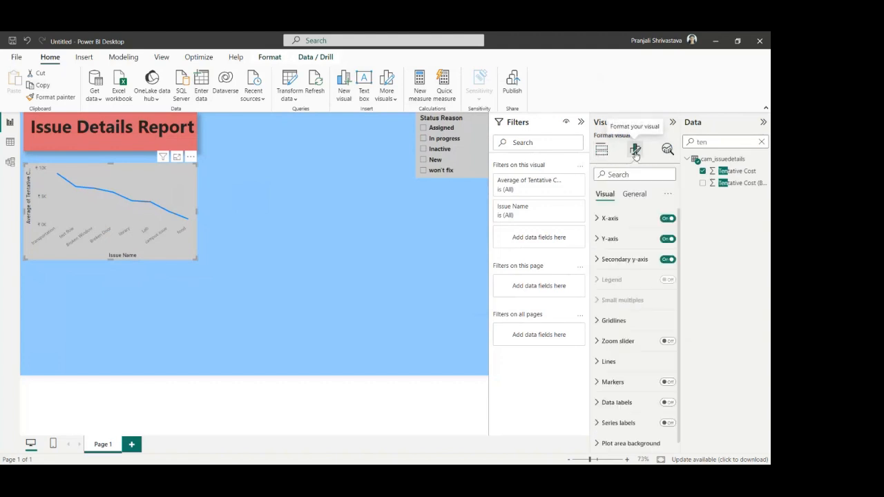
click(605, 219)
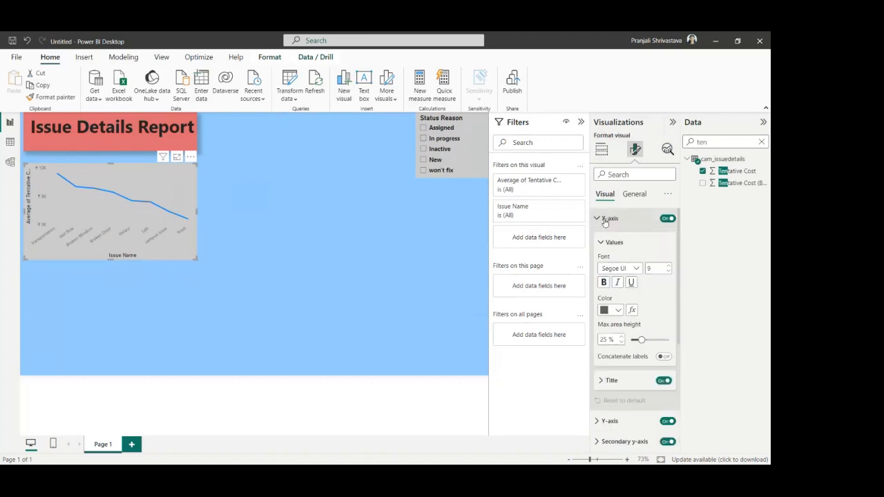
click(618, 311)
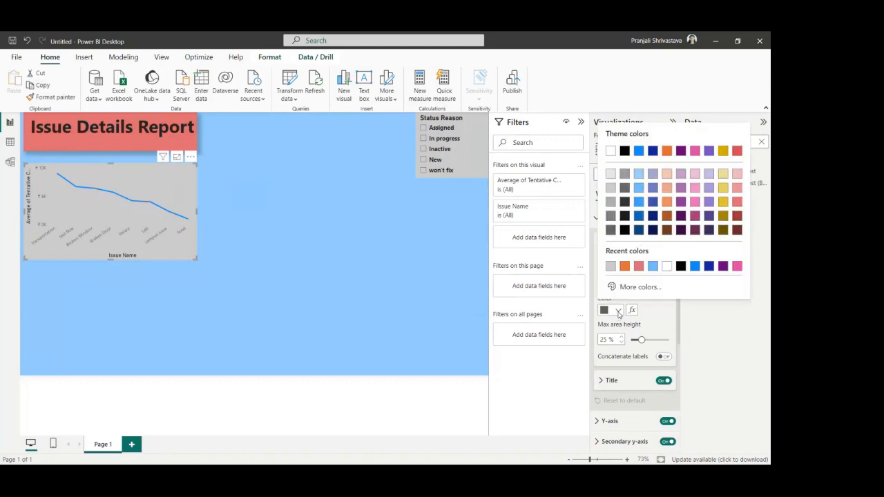
click(680, 265)
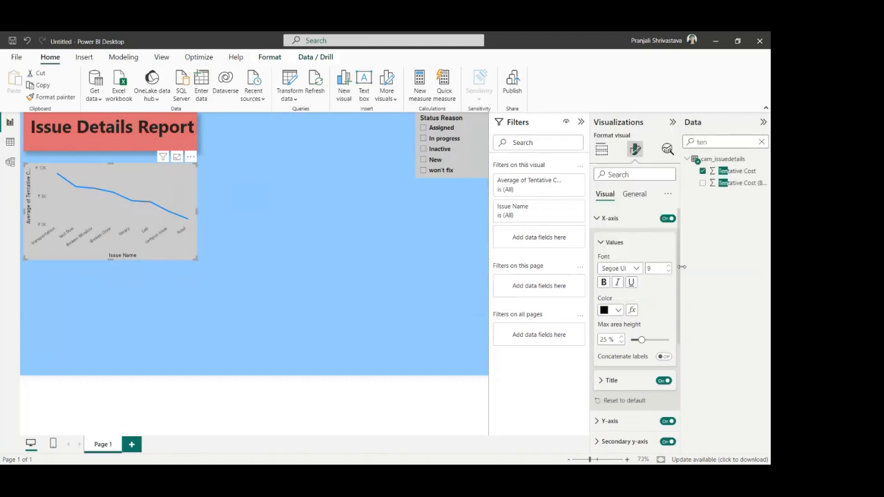
click(604, 282)
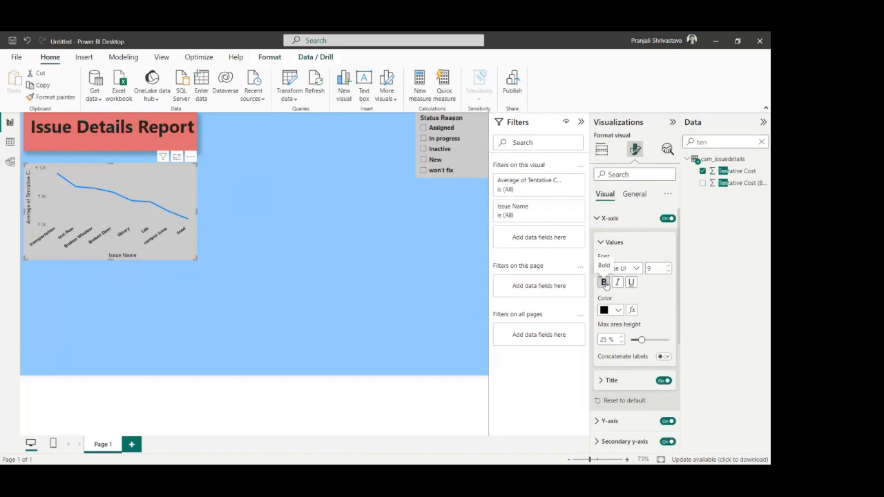
click(598, 219)
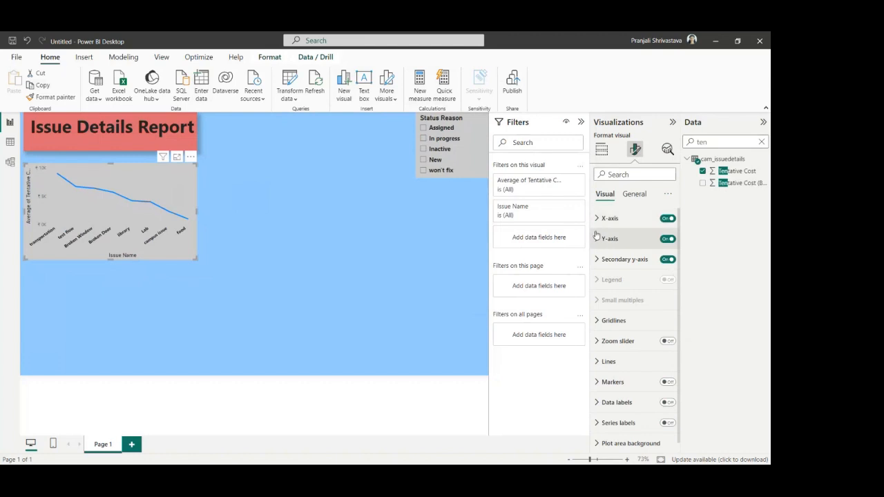
Step: Format the line chart's Y-axis values in black and bold, and widen the chart slightly
click(598, 239)
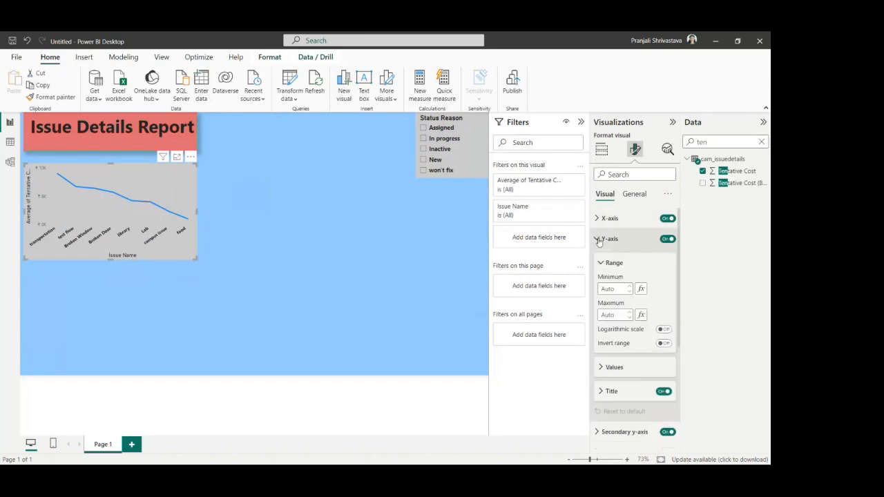
click(601, 368)
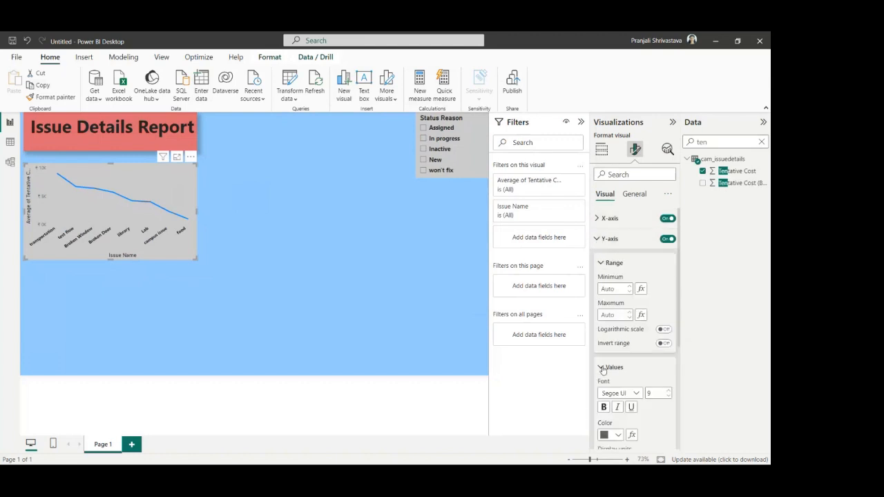
click(619, 440)
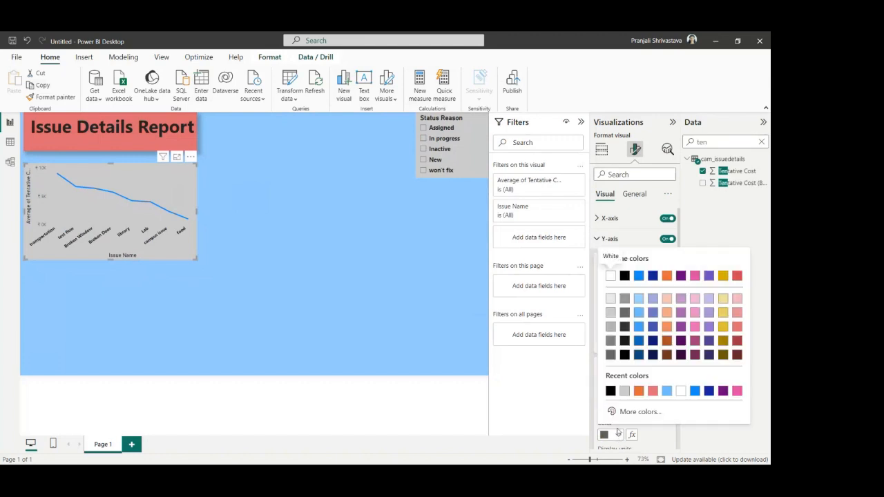
click(627, 357)
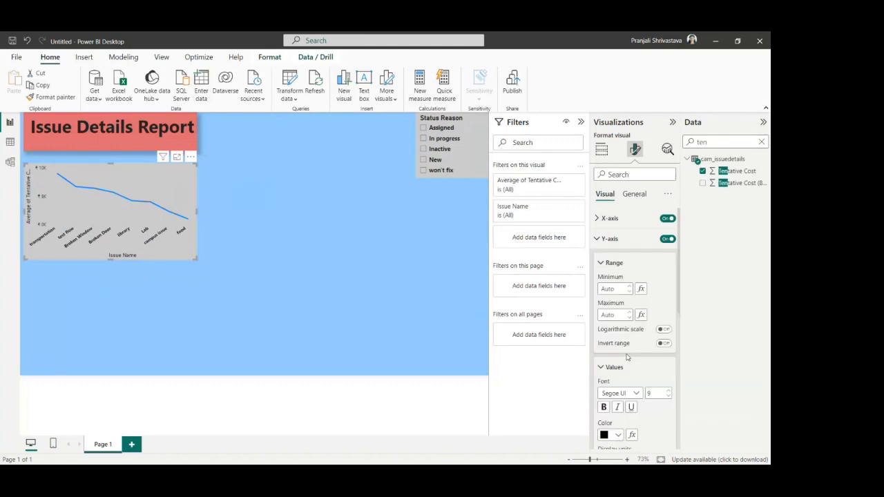
click(604, 407)
drag(193, 256, 226, 255)
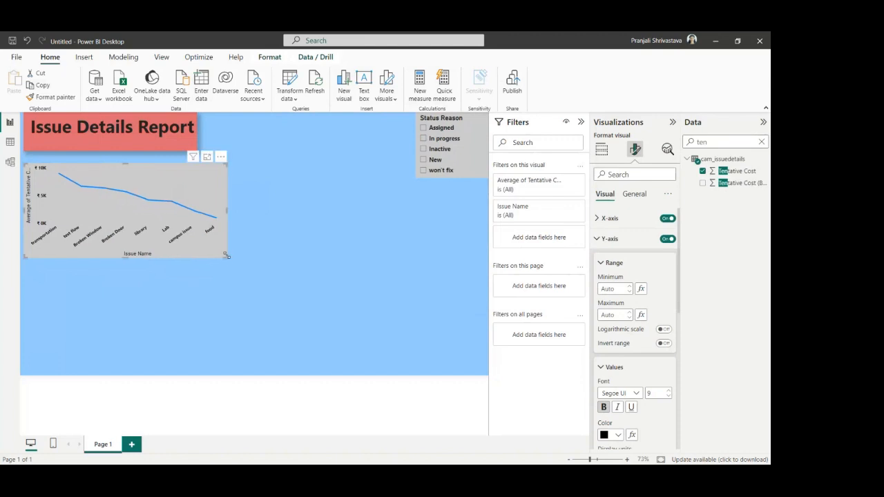
Step: Turn on the line chart's title and change its text to "Average Tentative Cost by Issue Name"
click(634, 194)
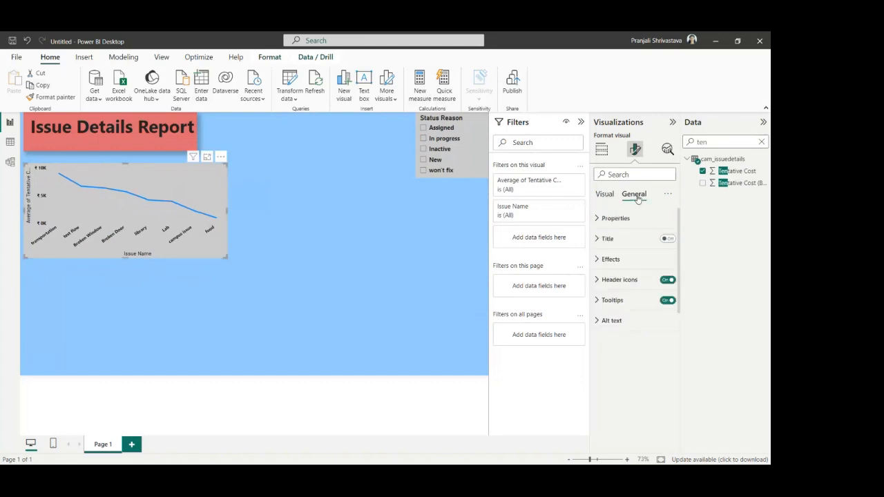
click(666, 238)
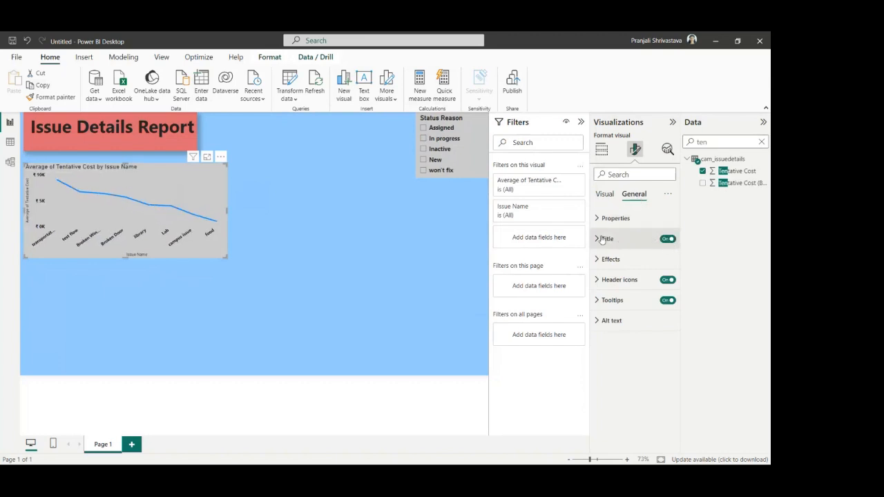
click(597, 240)
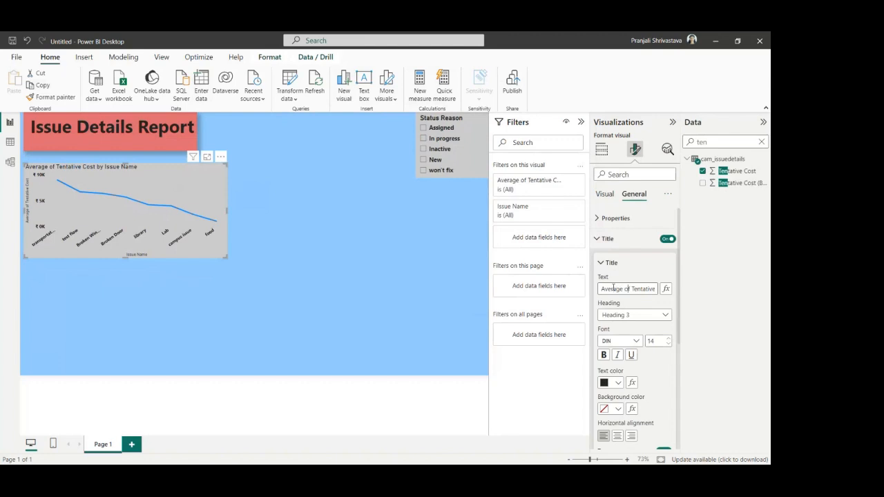
key(BackSpace)
key(BackSpace)
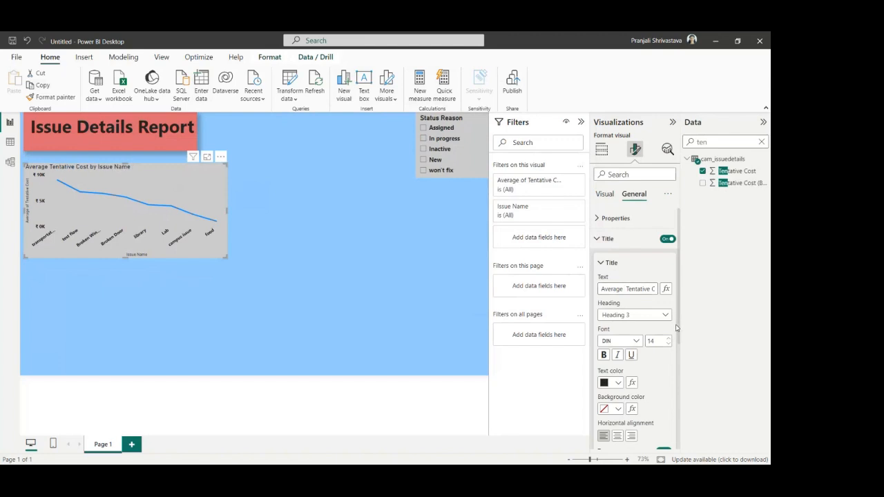
Step: Center the line chart's title, make it bold and set its font size to 16
click(618, 442)
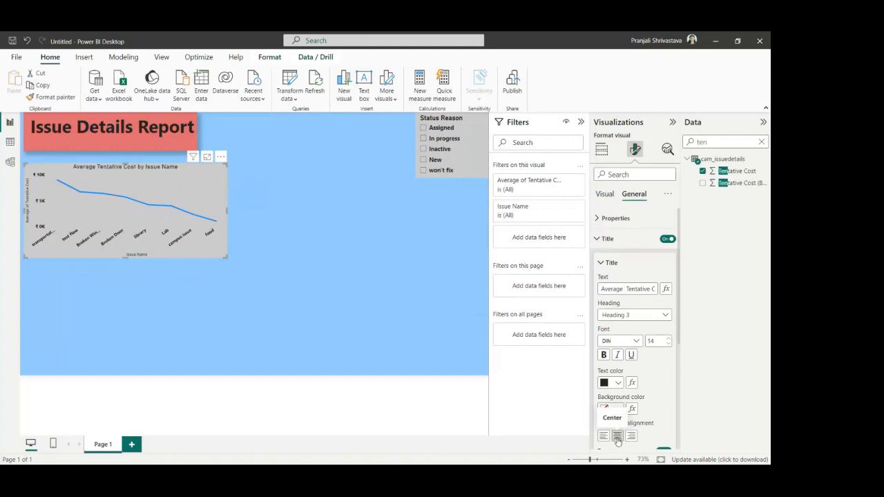
click(604, 355)
click(669, 339)
click(669, 339)
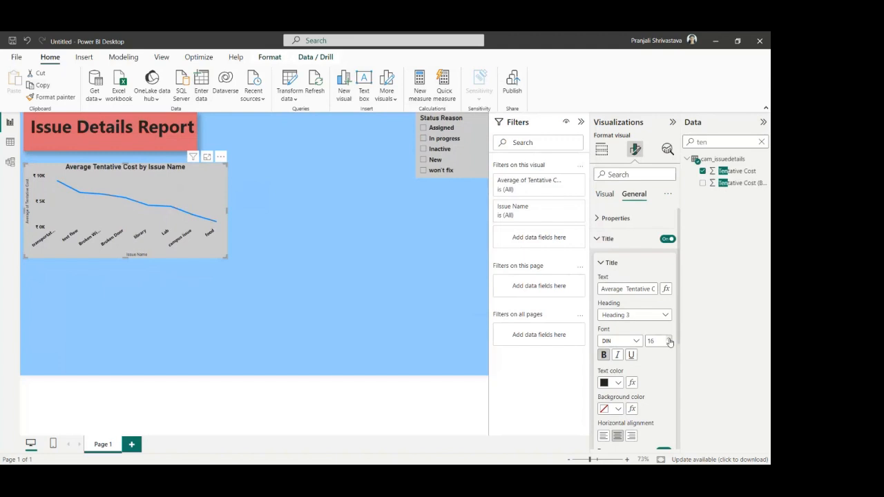
Step: Turn off the horizontal gridlines of the line chart
click(598, 239)
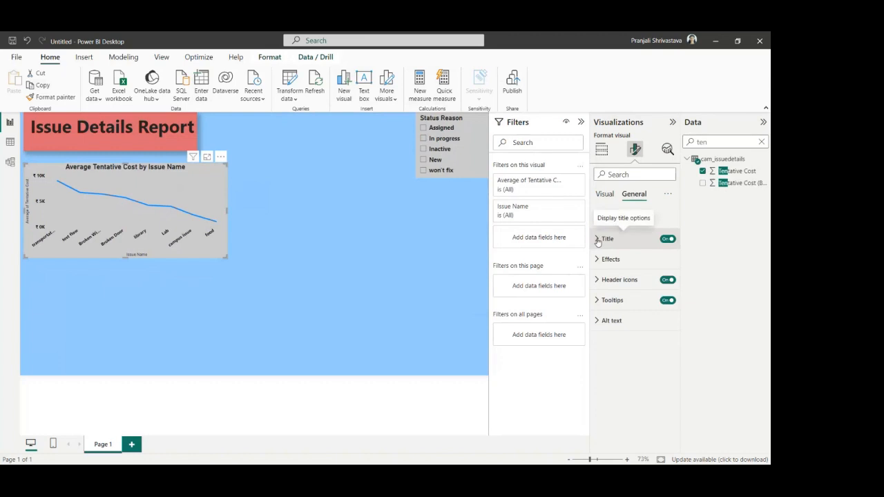
click(605, 194)
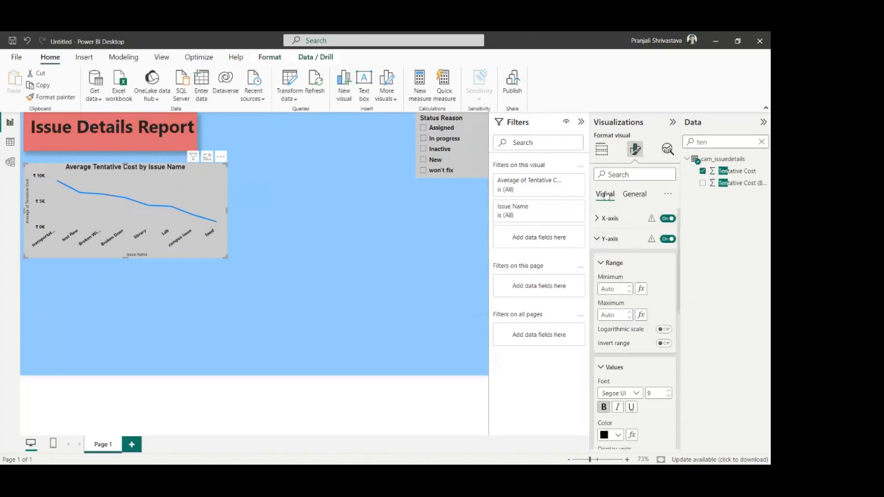
click(600, 265)
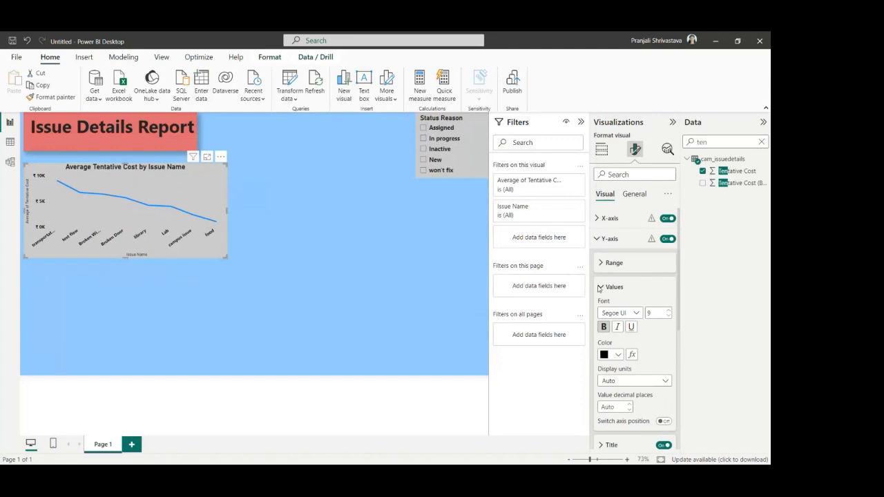
click(600, 287)
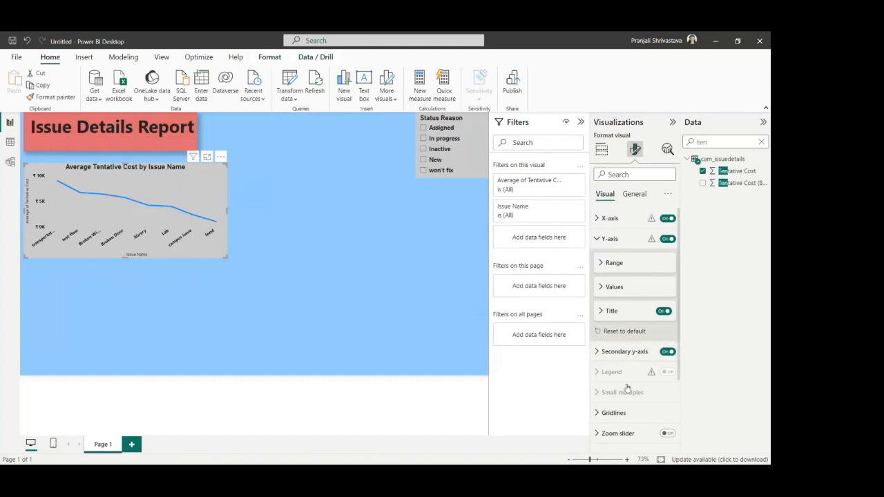
click(597, 413)
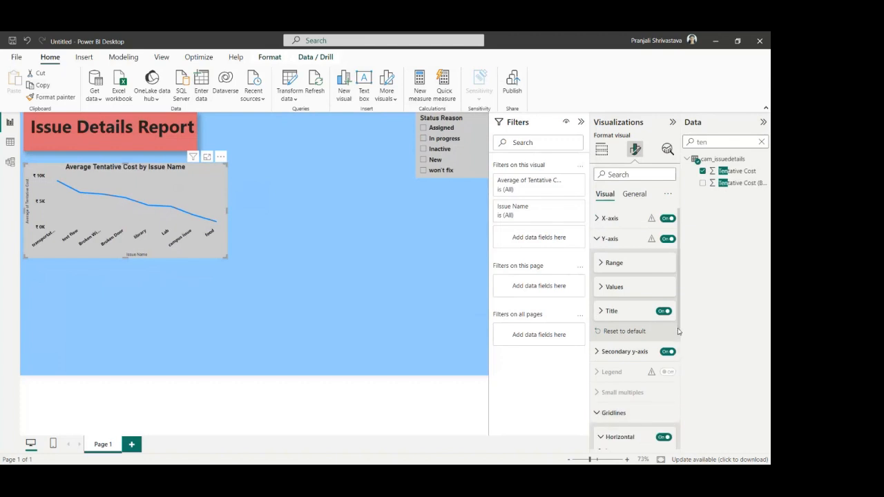
scroll(679, 333, down, 2)
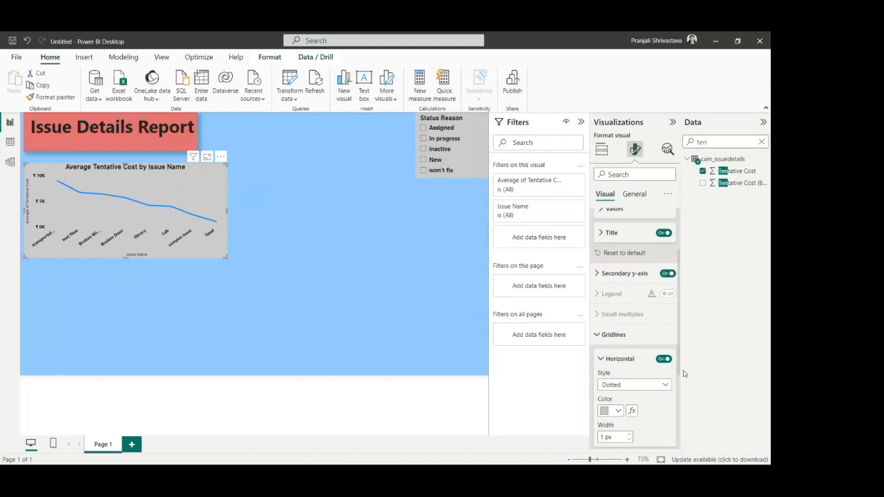
click(662, 359)
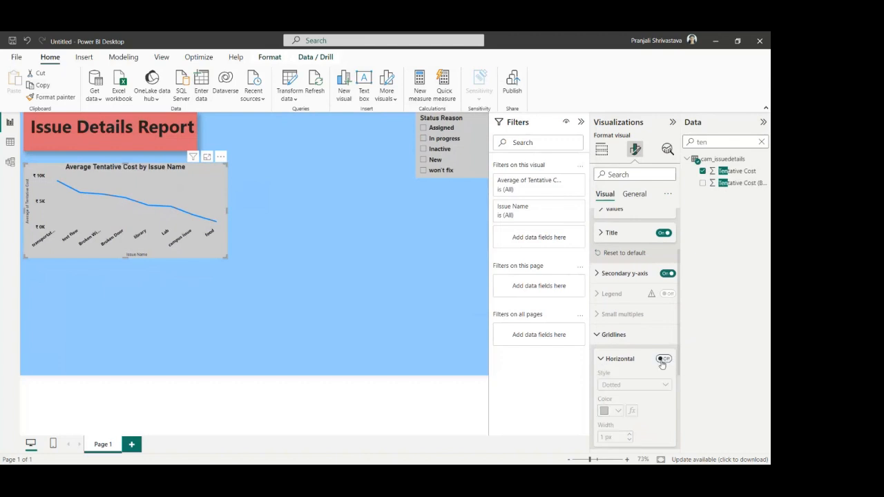
click(595, 335)
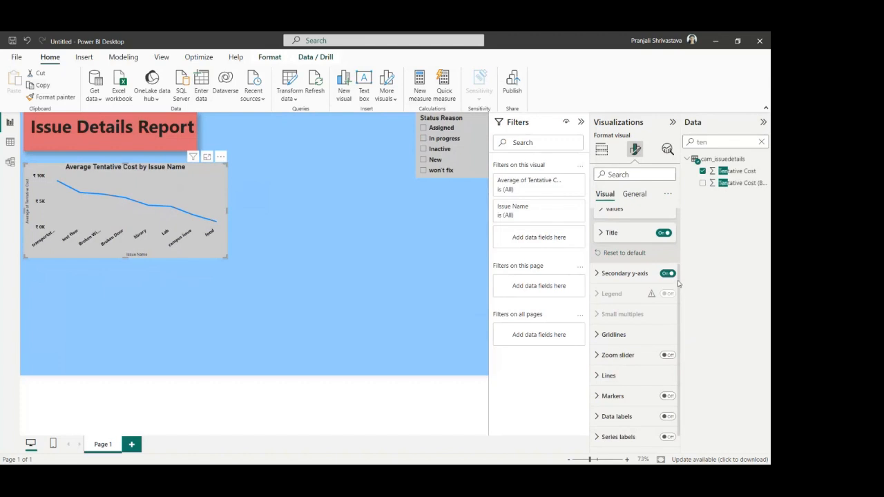
Step: Turn off the X-axis title of the line chart while keeping its axis values
drag(678, 283, 678, 207)
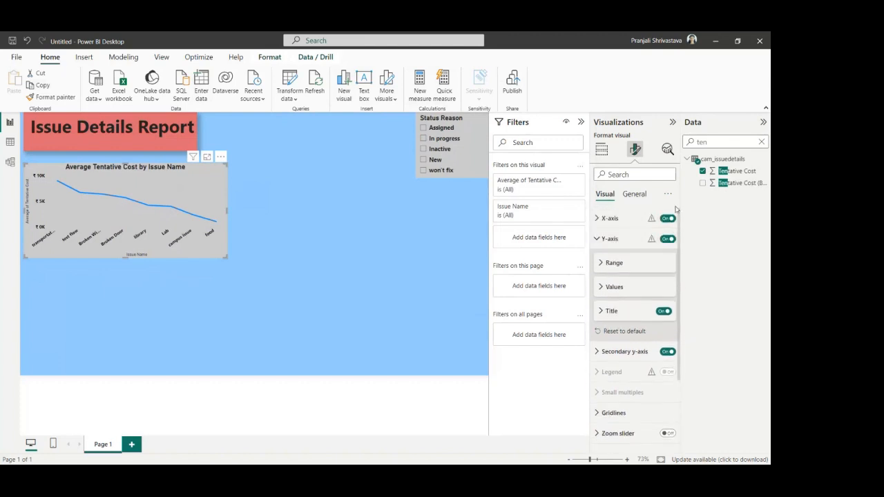
click(597, 218)
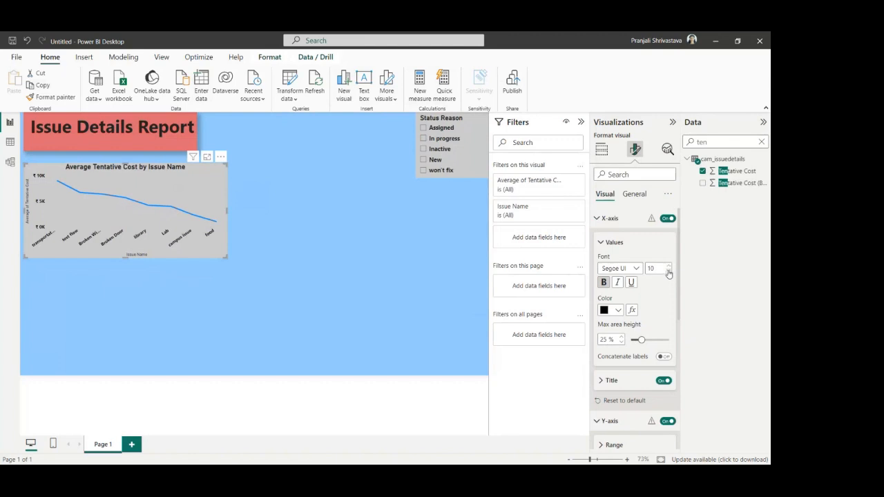
click(602, 382)
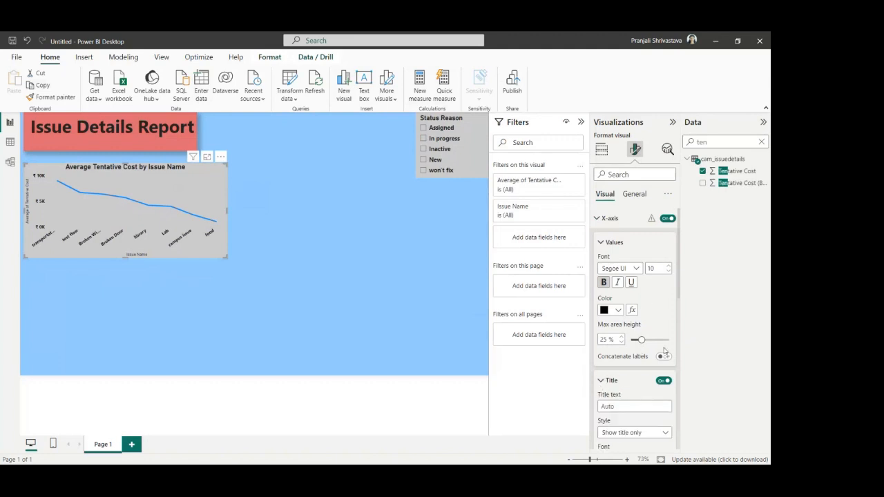
drag(681, 290, 680, 337)
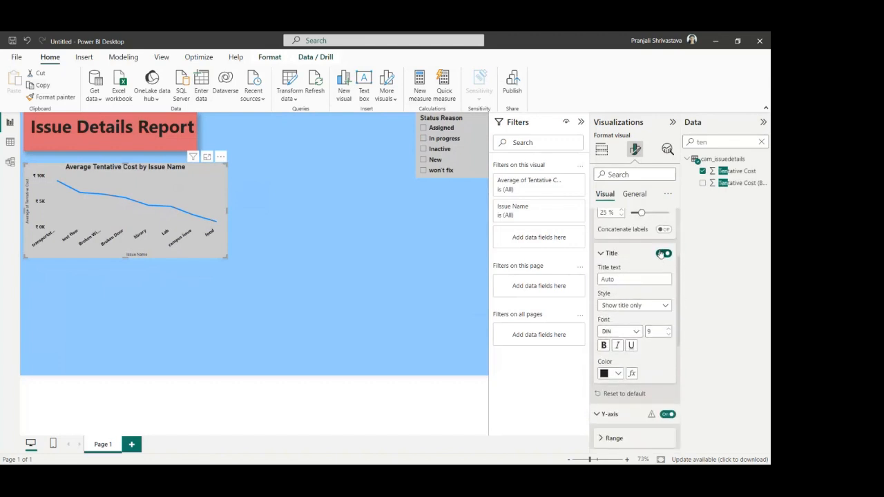
click(662, 254)
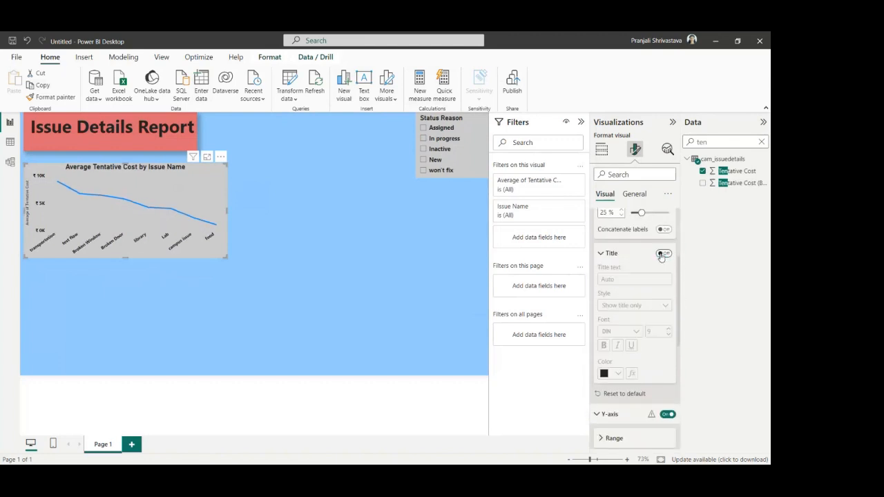
click(600, 254)
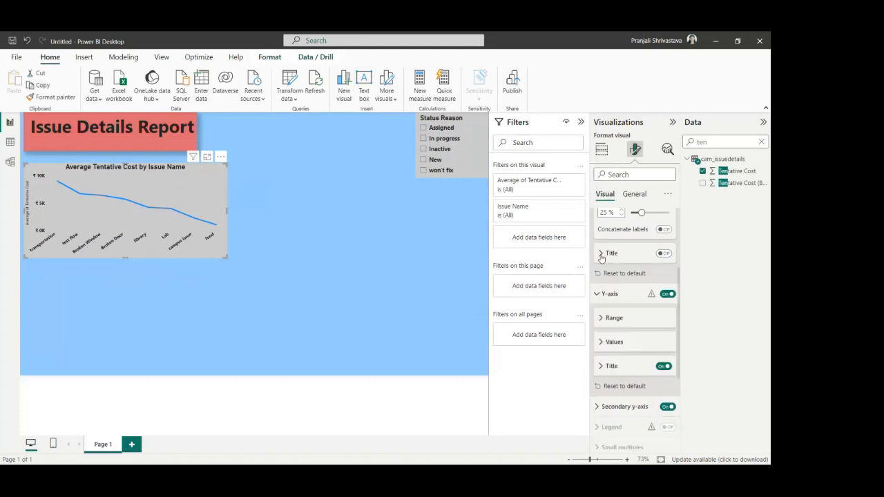
Step: Turn off the line chart's Y-axis title and narrow the chart to roughly the width of the report heading
click(599, 295)
click(599, 300)
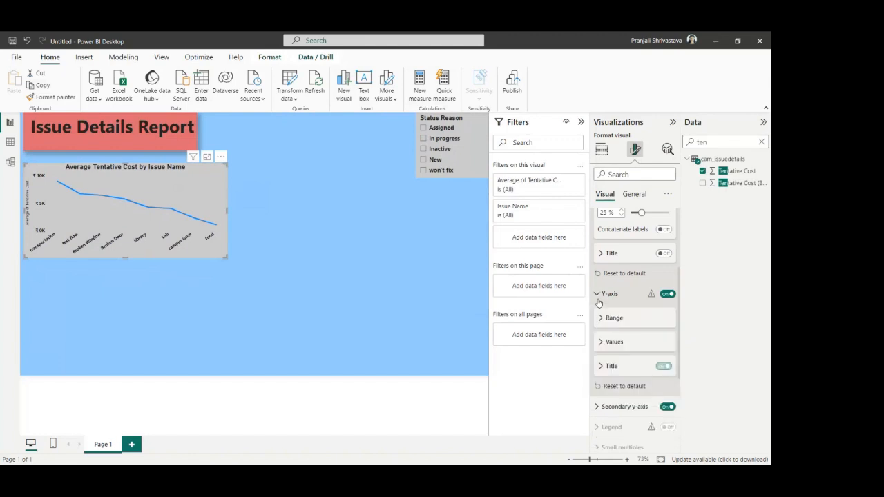
click(663, 367)
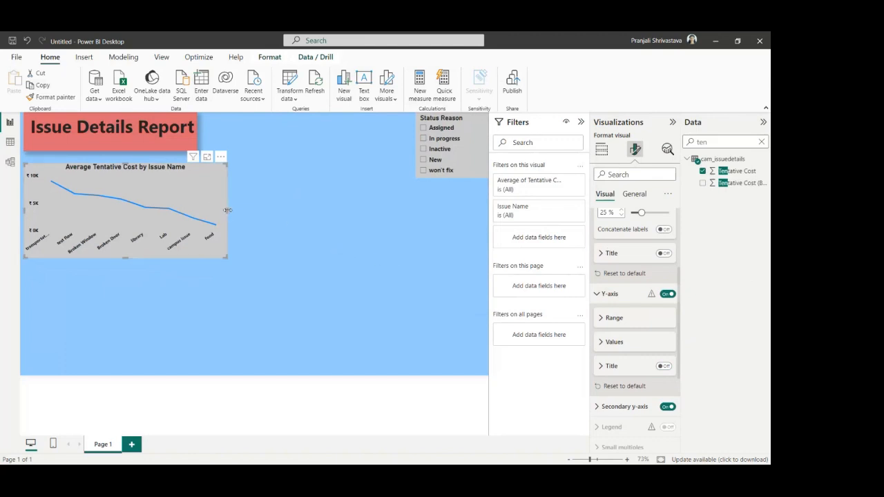
drag(227, 210, 194, 210)
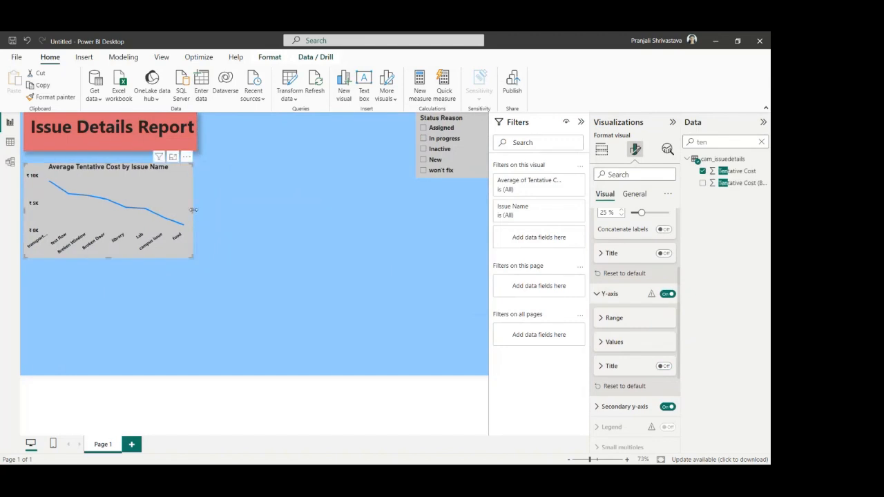
Step: Add a card visual with the Issue Name field and summarize it by Count
click(351, 185)
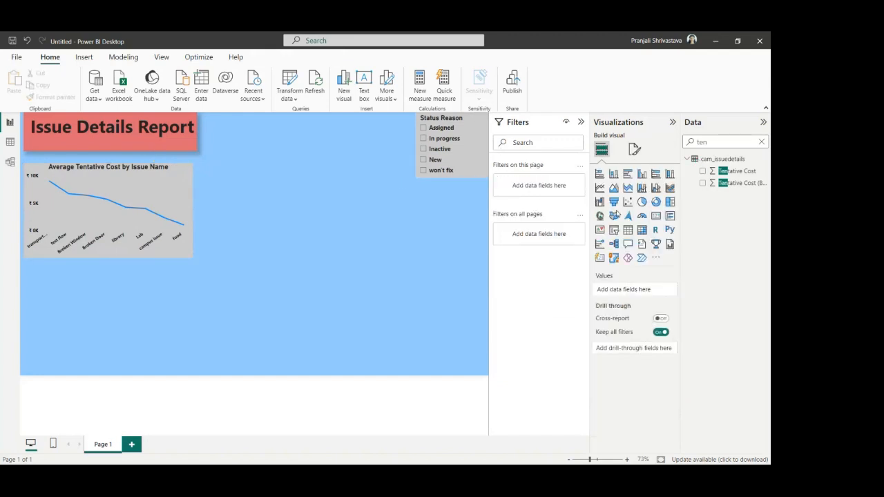
click(657, 218)
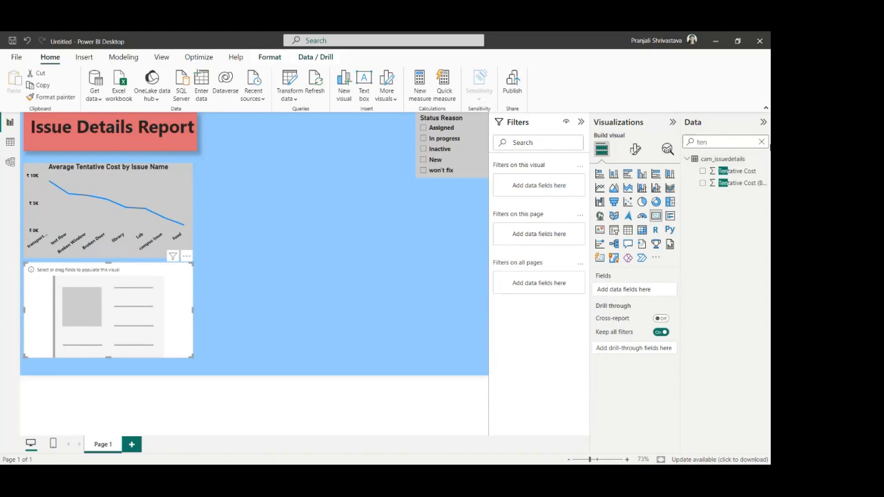
click(761, 142)
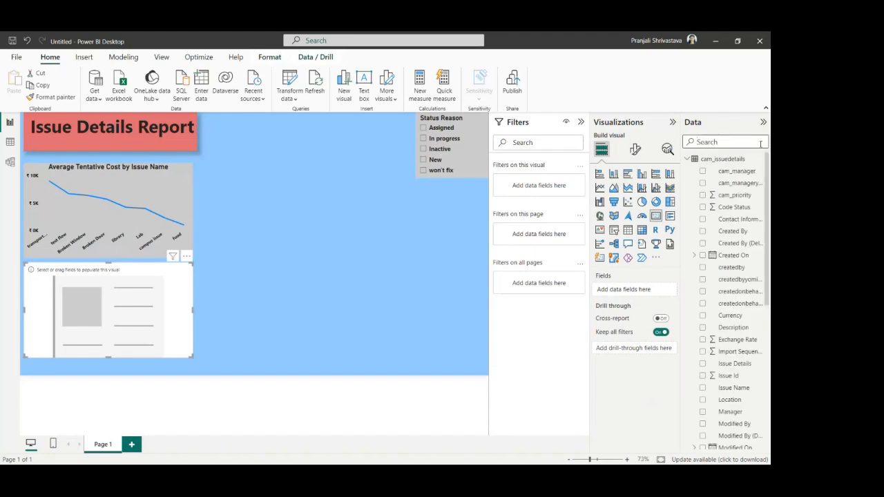
text(issue)
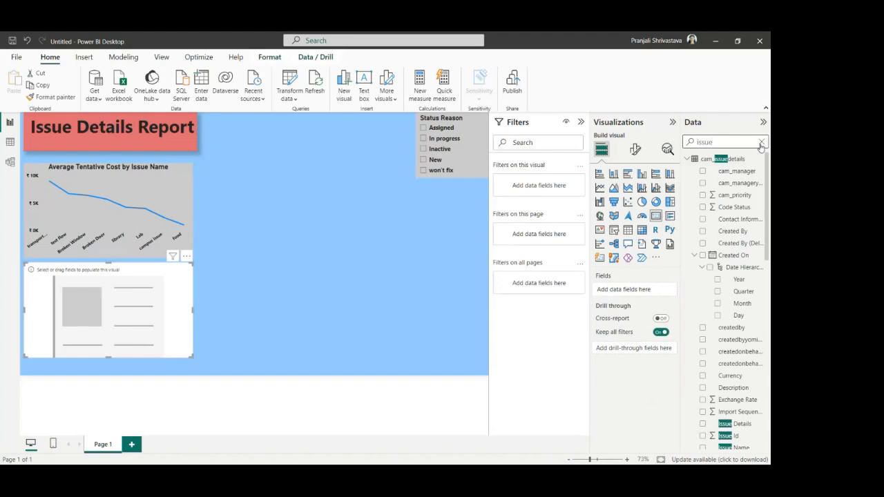
text( name)
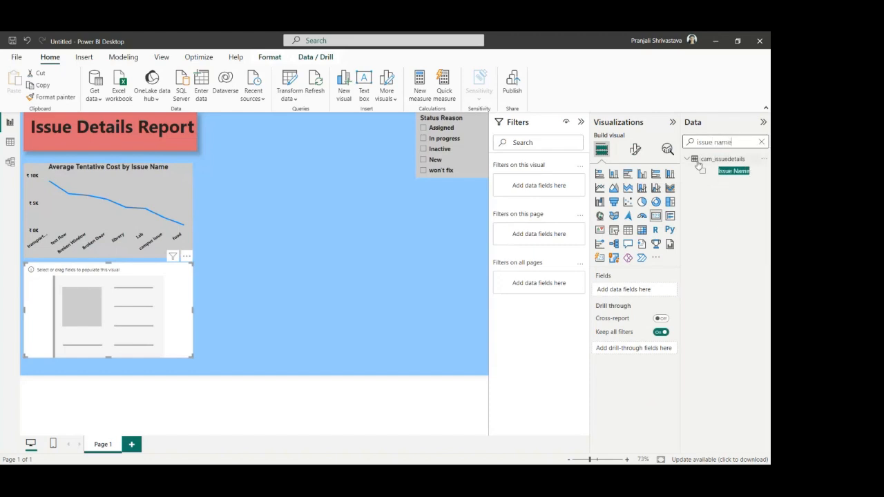
click(702, 172)
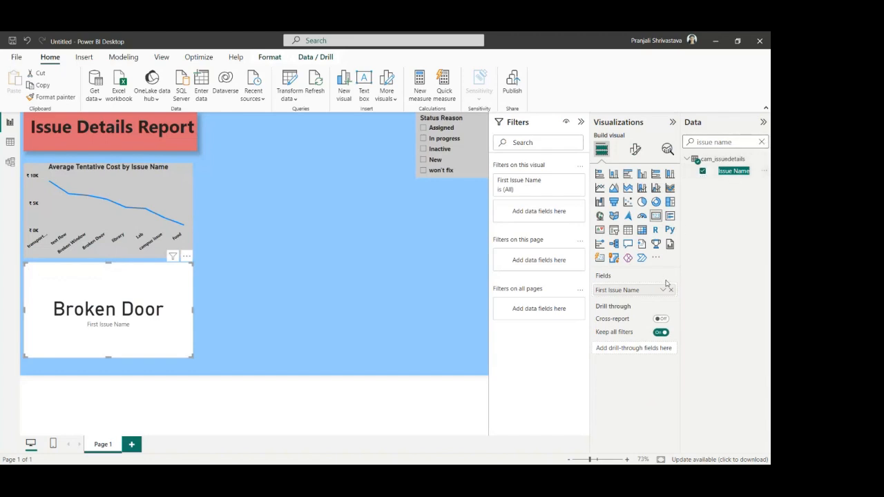
click(662, 291)
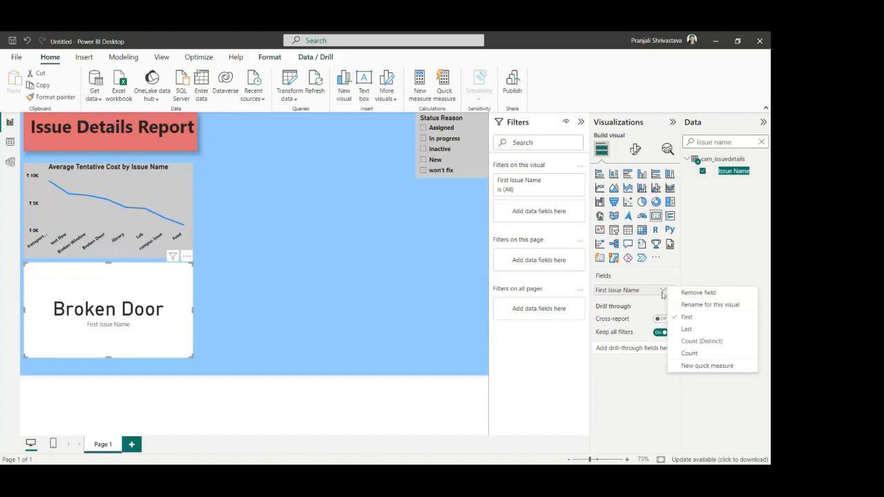
click(689, 355)
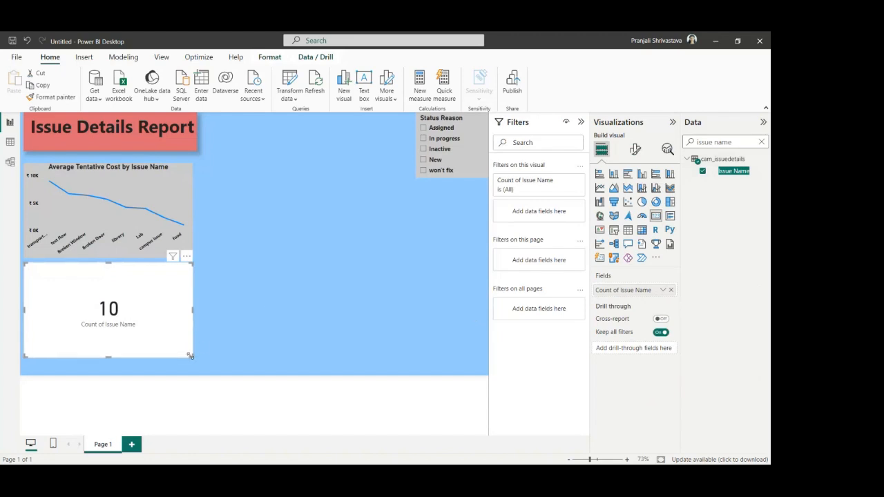
Step: Shrink the issue count card to about half its width and place it directly beside the Issue Details Report heading
drag(190, 355, 113, 317)
drag(79, 275, 256, 128)
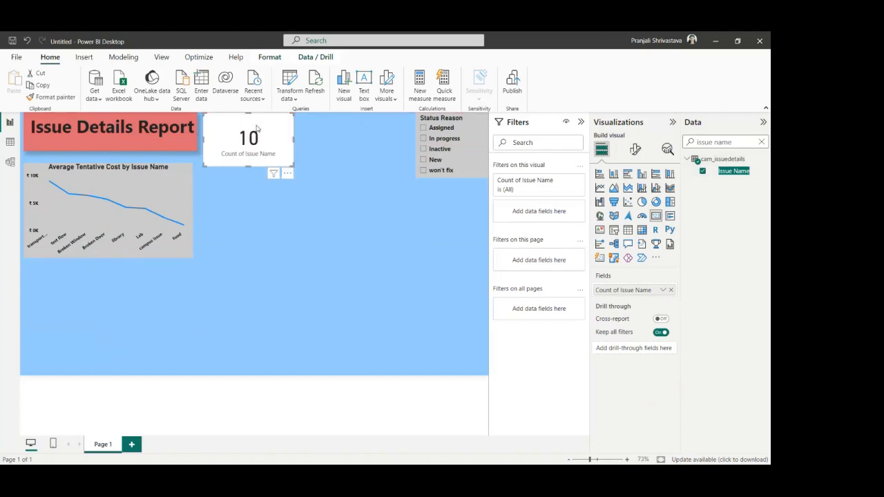
Step: Copy the Status Reason slicer's formatting to the issue count card with Format painter, leaving no slicer option selected
click(468, 151)
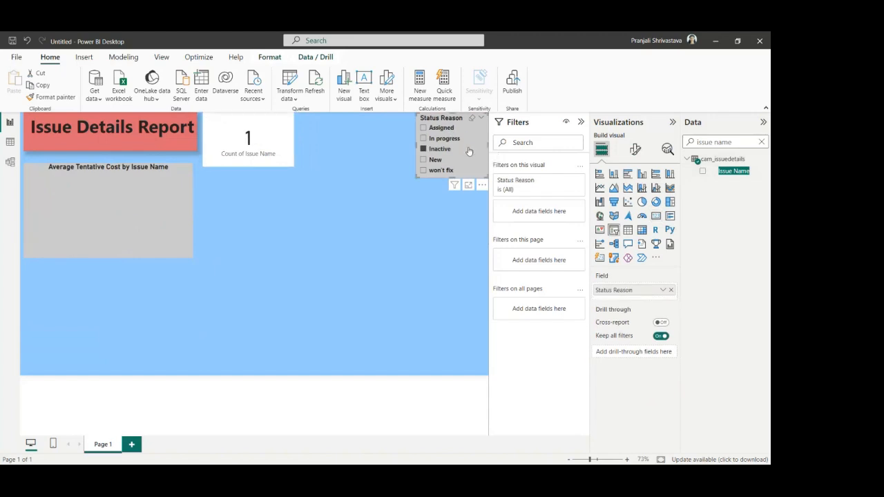
click(424, 149)
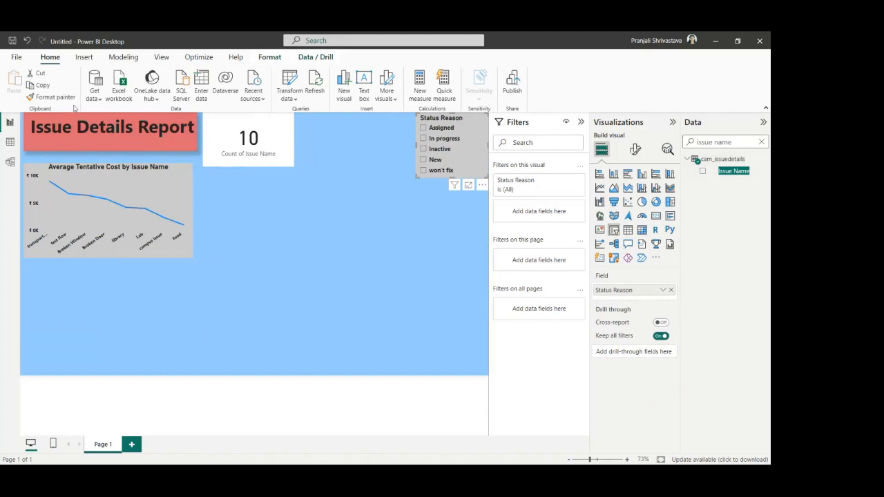
click(43, 98)
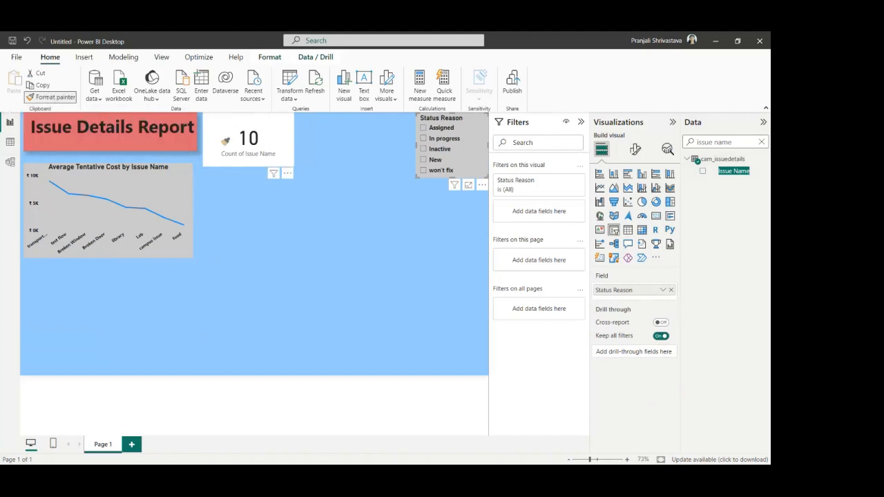
click(274, 128)
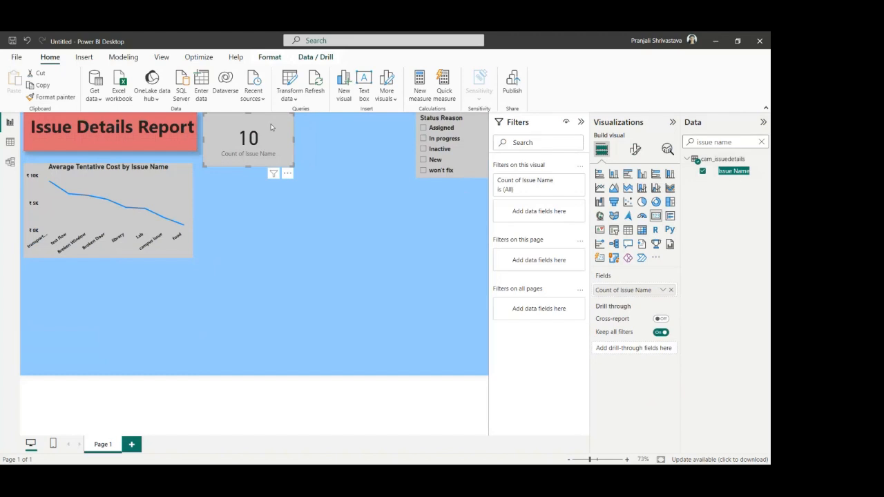
Step: Make the issue count card's category label black and bold, and shrink the card to match the height of the report heading
click(635, 150)
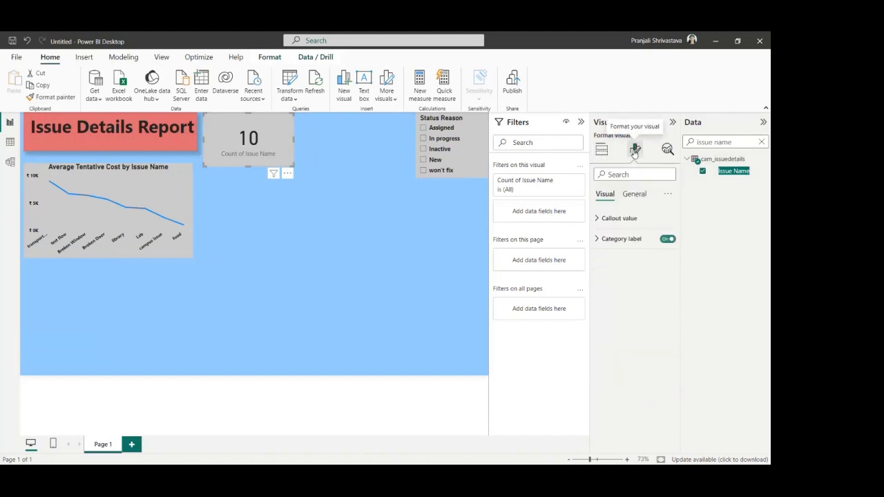
click(600, 219)
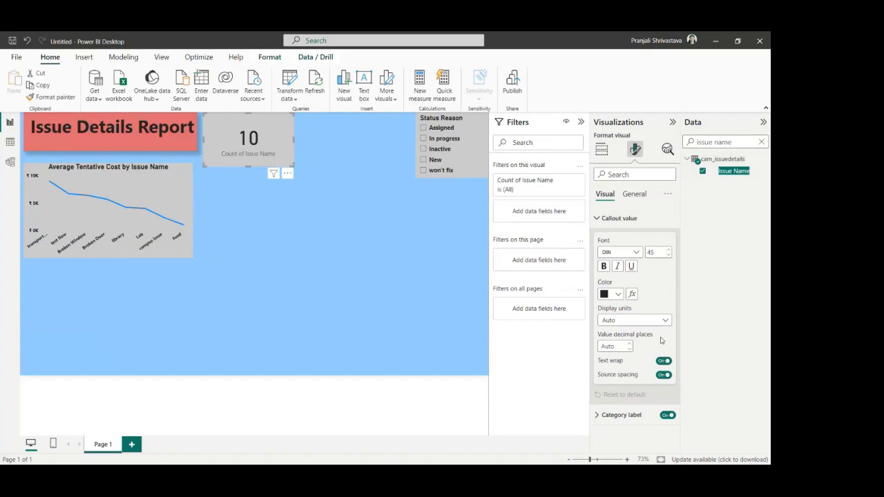
click(599, 219)
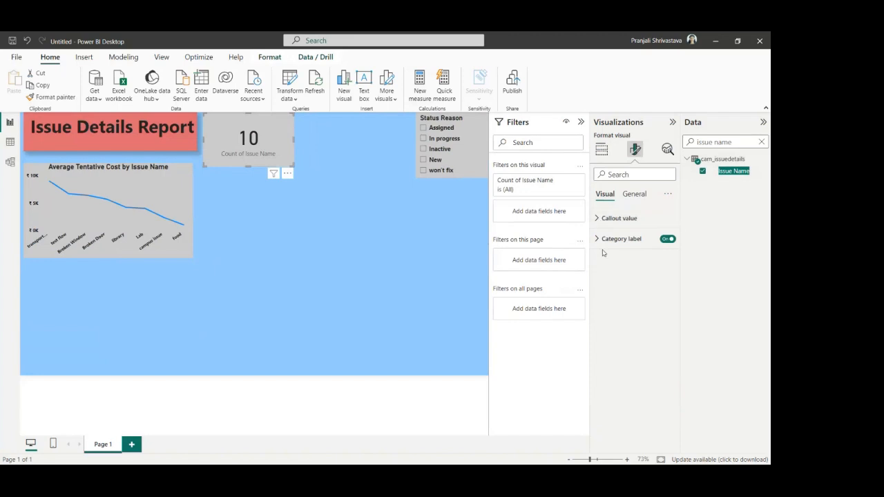
click(599, 238)
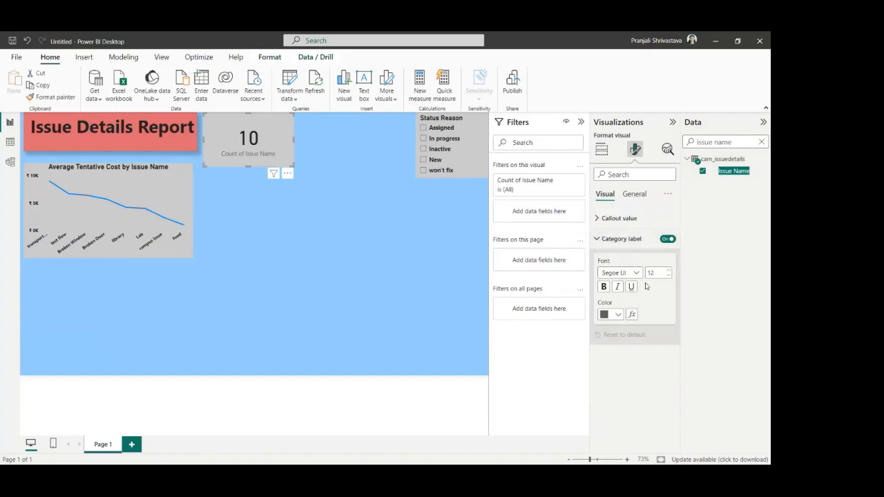
click(618, 315)
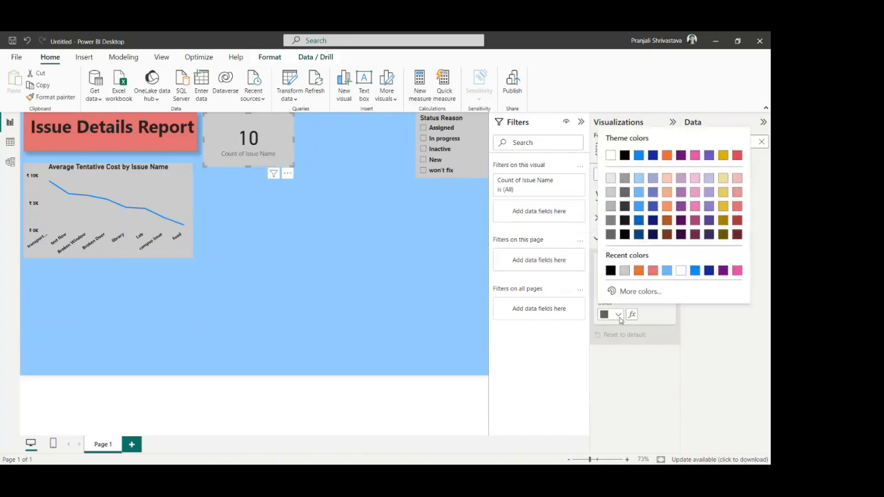
click(610, 271)
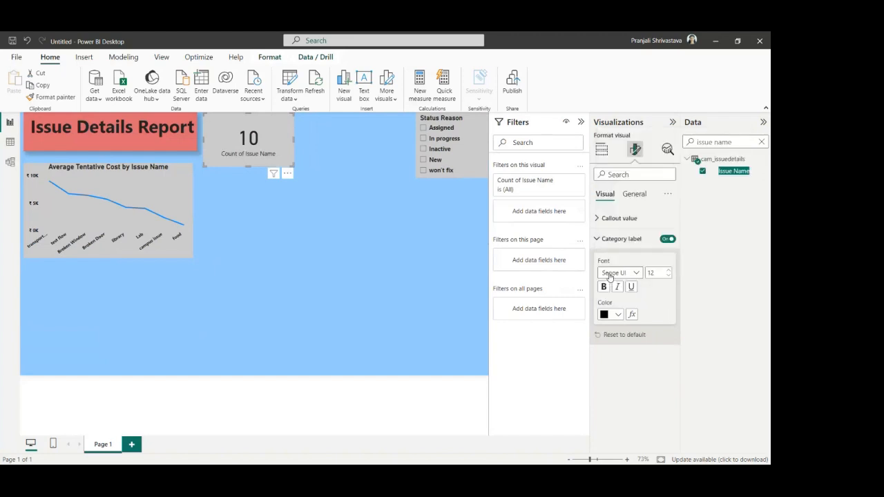
click(604, 288)
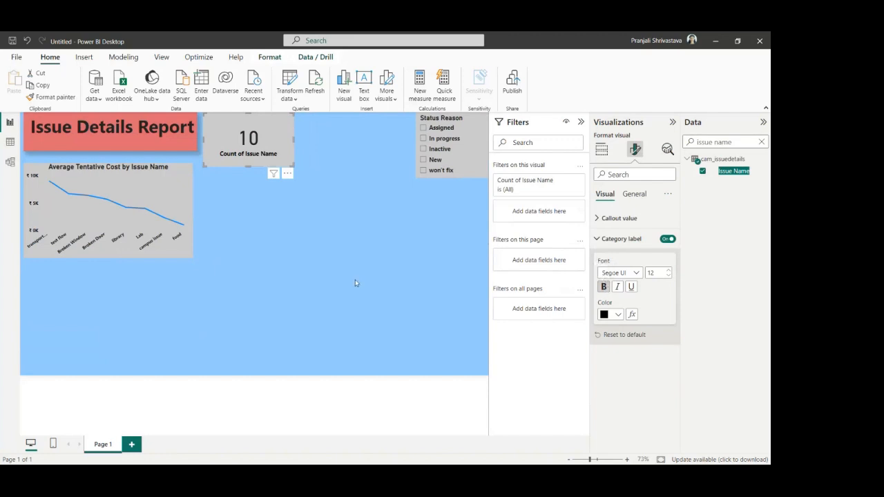
drag(291, 162, 277, 151)
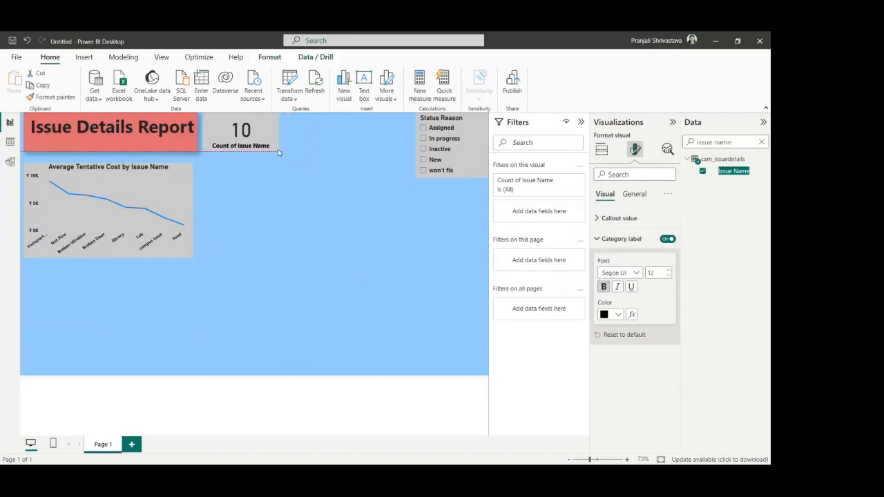
click(256, 214)
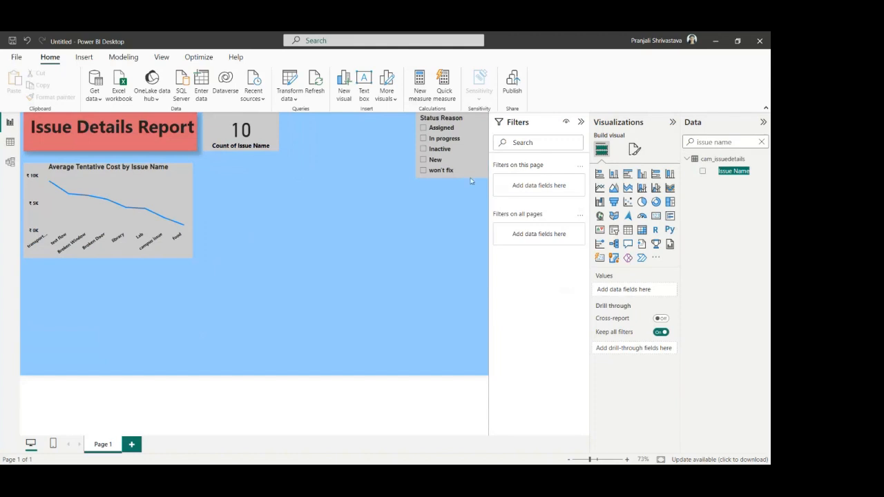
Step: Add a pie chart below the line chart showing the count of Issue Id by Location
click(642, 203)
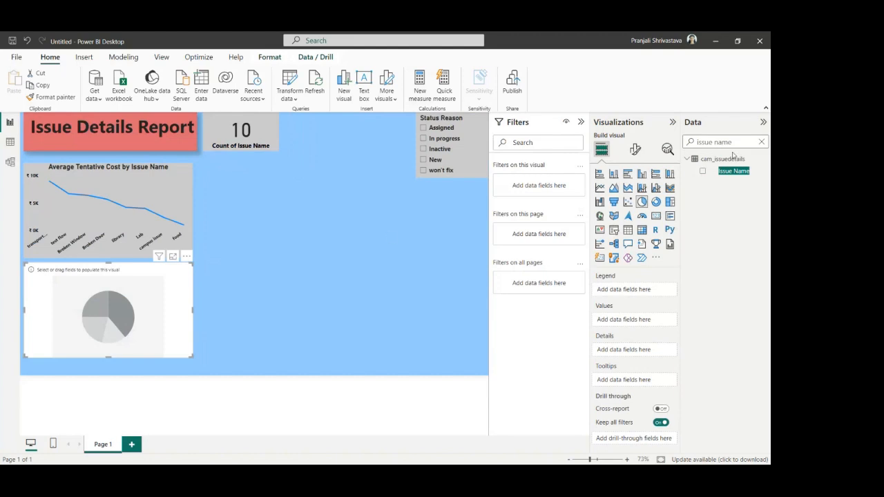
click(762, 143)
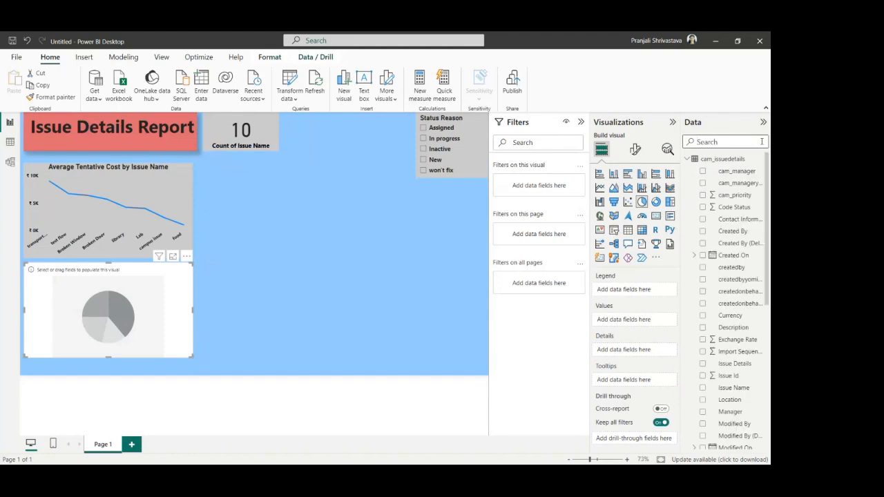
text(iss)
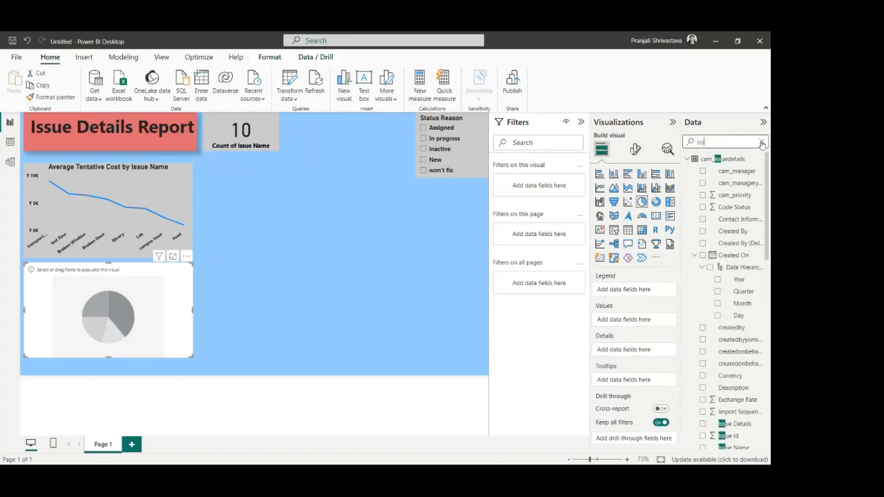
text(ue id)
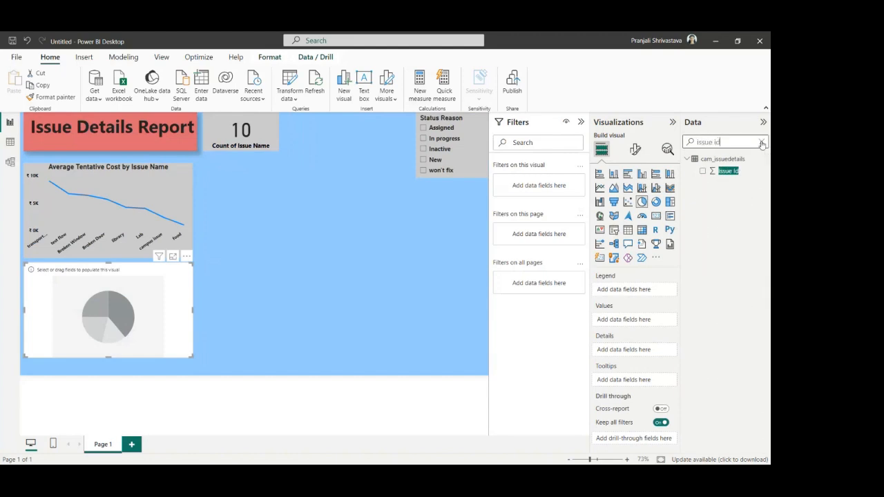
click(702, 171)
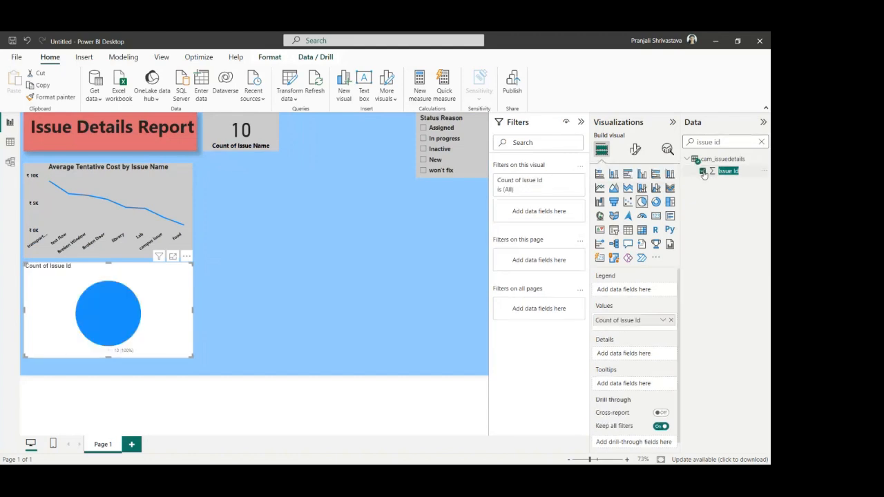
click(761, 141)
text(locatio)
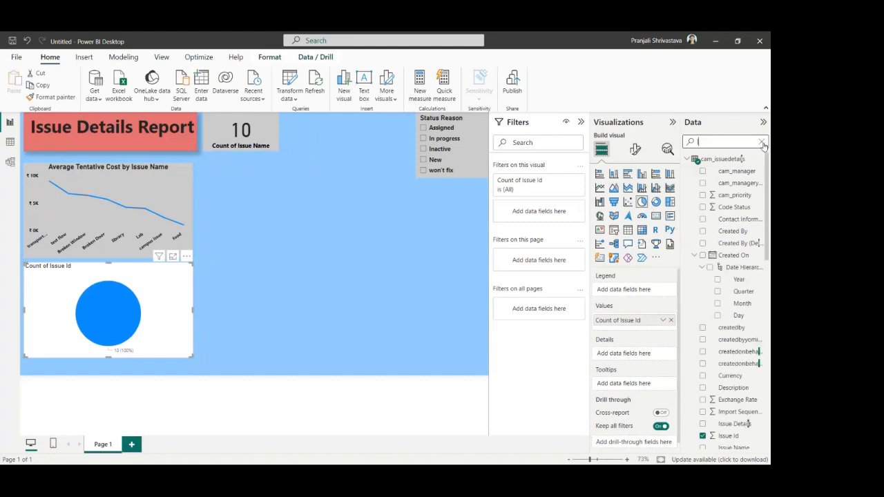
text(n)
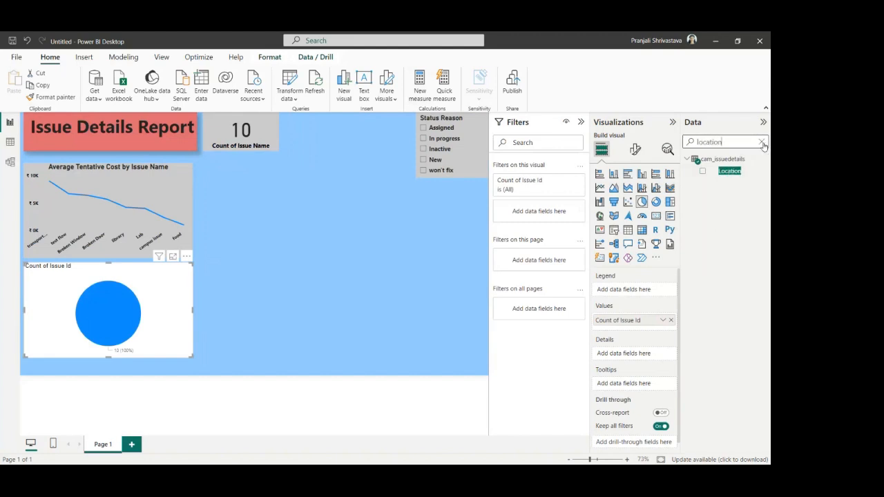
click(703, 172)
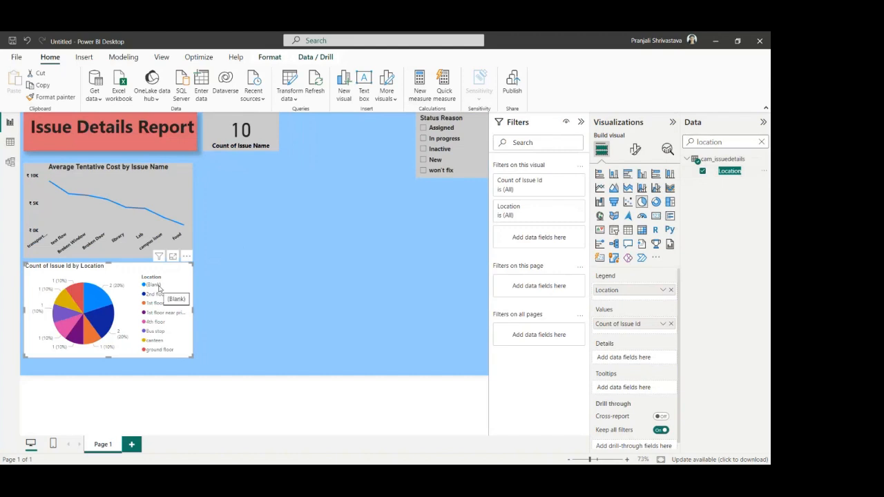
Step: Copy the line chart's formatting to the pie chart with Format painter and move the pie chart slightly down to leave a gap
click(147, 192)
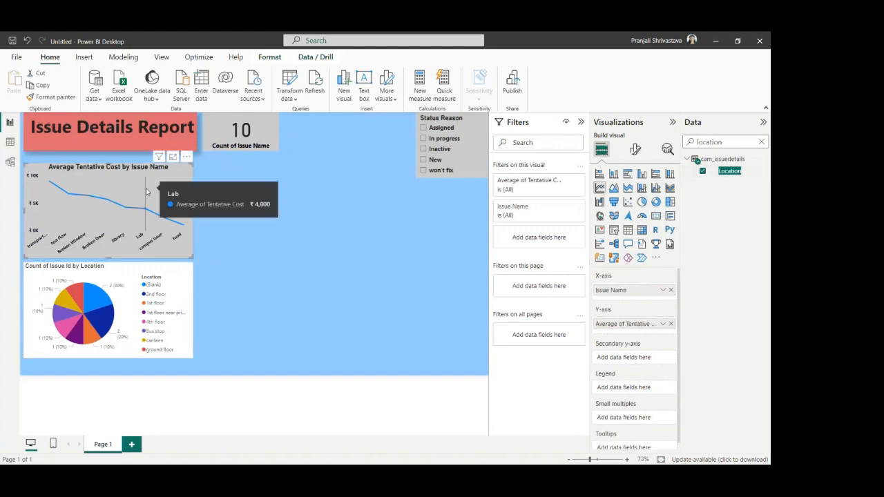
click(57, 98)
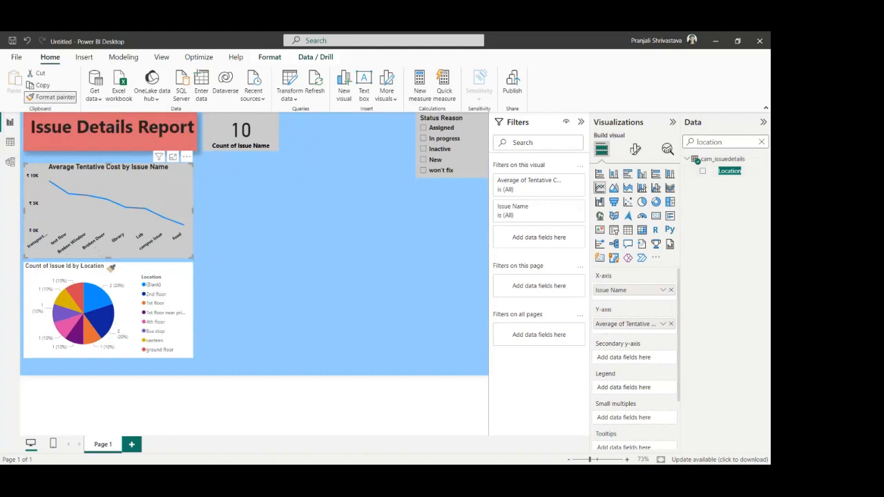
click(110, 271)
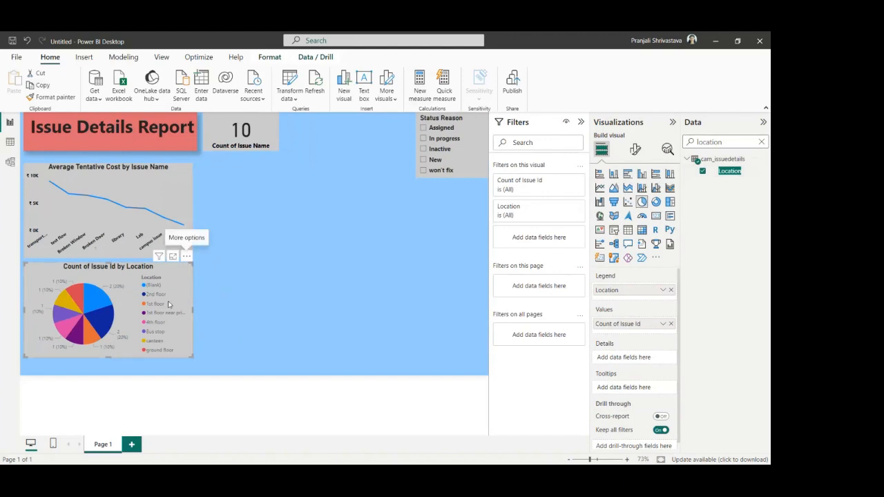
mouse_move(181, 278)
mouse_down()
mouse_move(175, 293)
mouse_move(183, 287)
mouse_up()
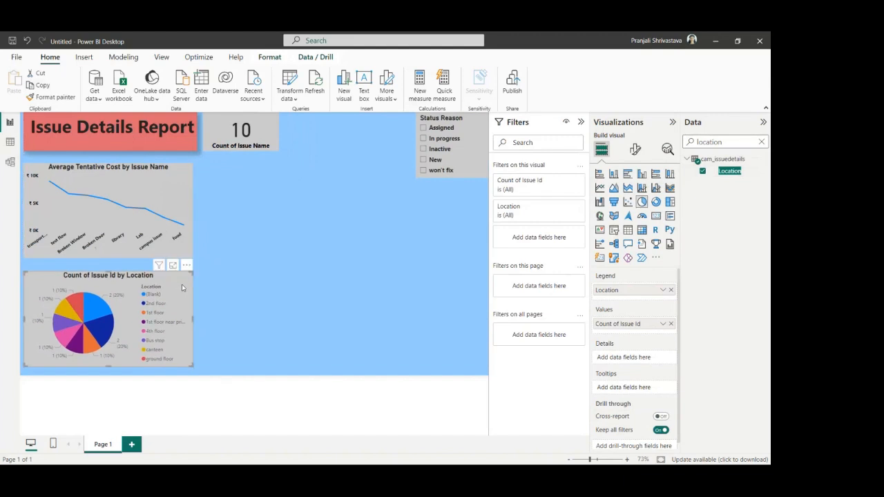
click(254, 261)
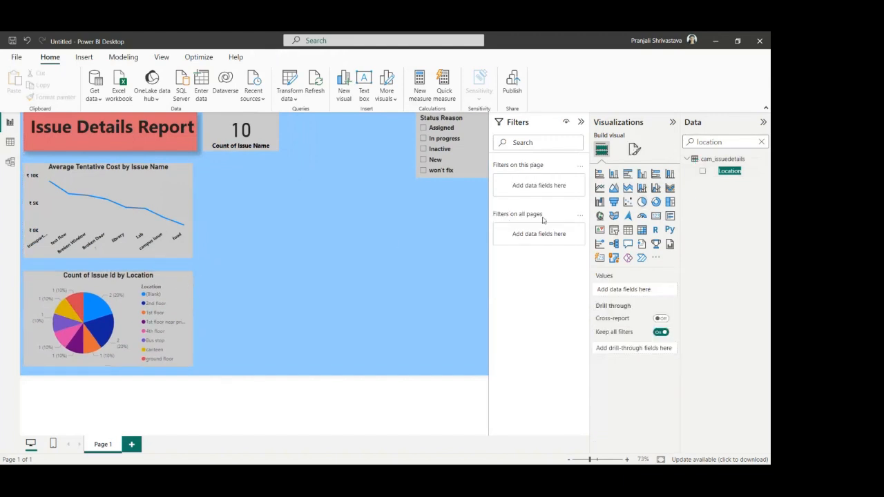
Step: Add a donut chart beside the line chart, widen it to about double, and show the count of Issue Id by Priority
click(655, 202)
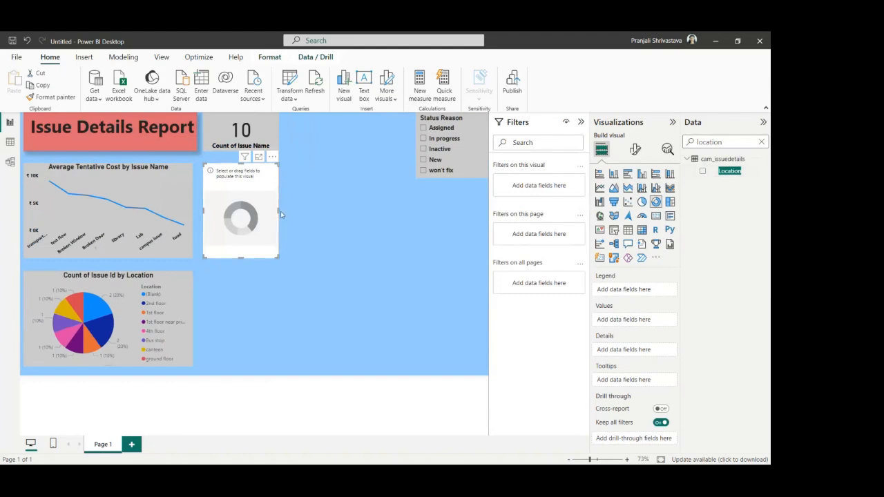
drag(278, 214, 355, 213)
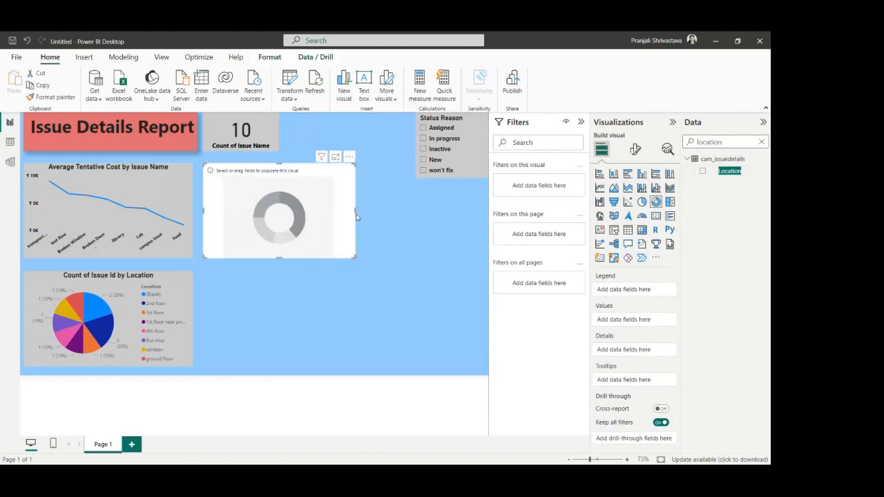
click(762, 143)
text(issue id)
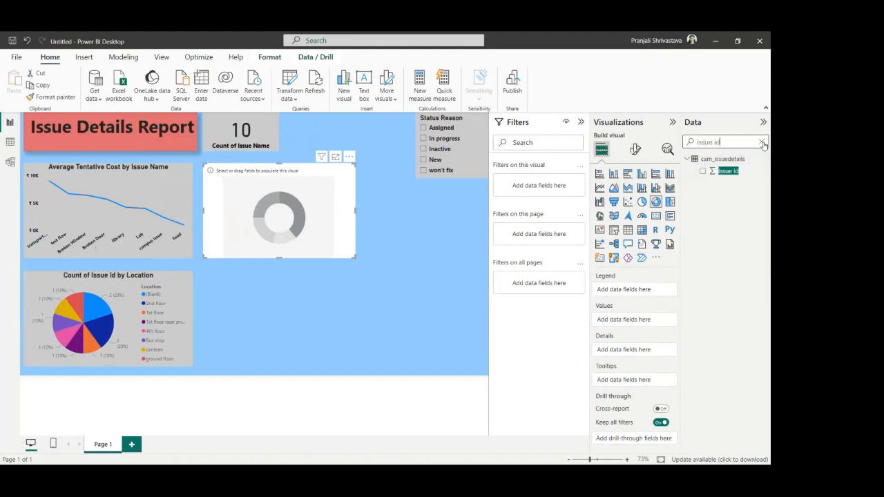
click(702, 171)
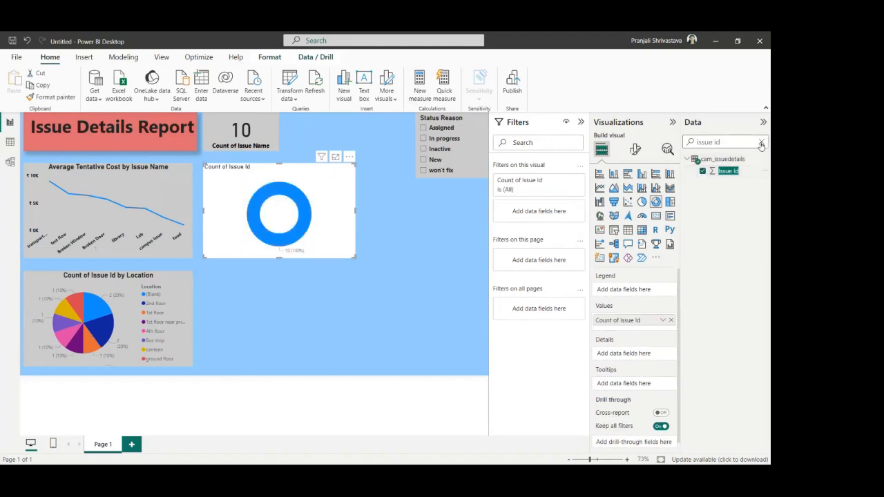
click(760, 143)
text(prior)
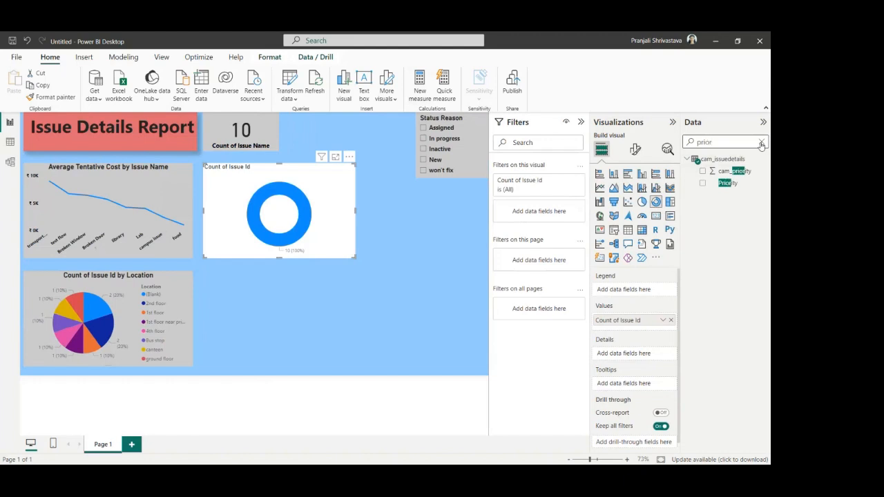
click(702, 183)
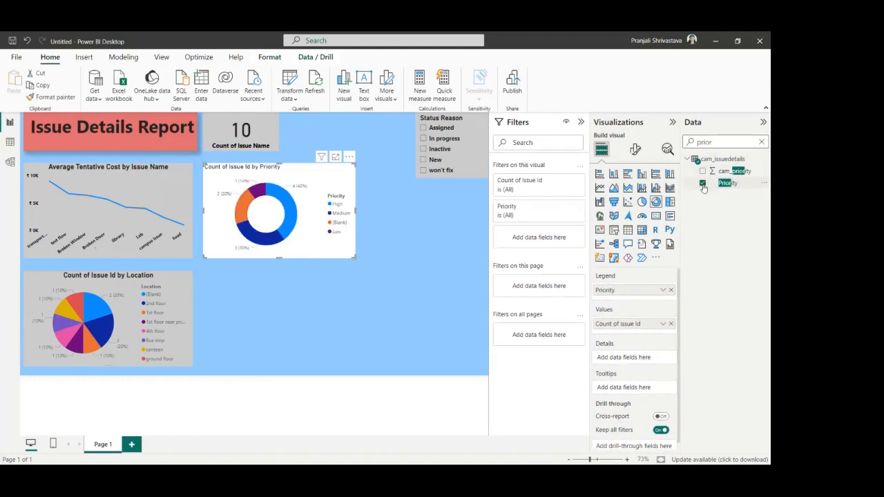
Step: Copy the pie chart's formatting to the donut chart with Format painter
click(182, 286)
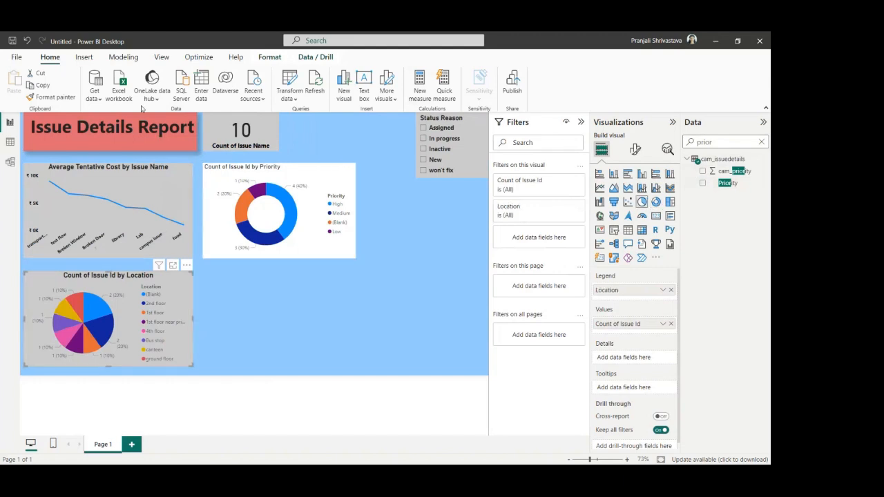
click(56, 98)
click(338, 167)
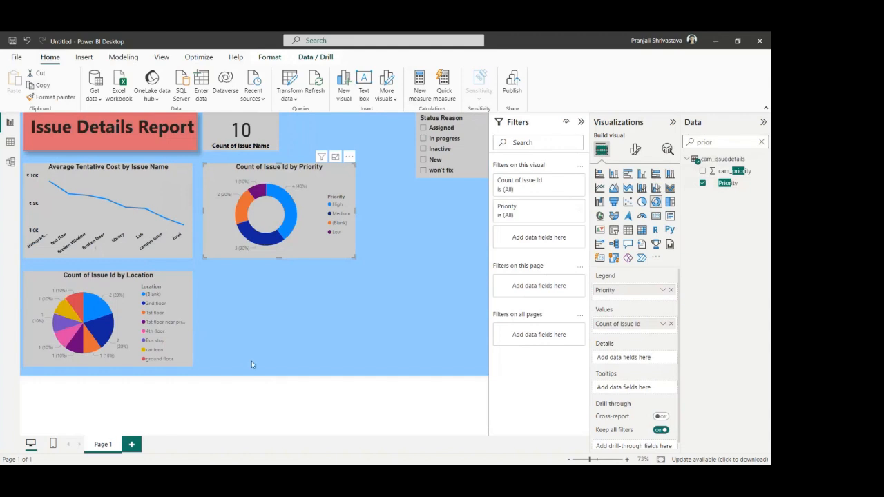
click(341, 326)
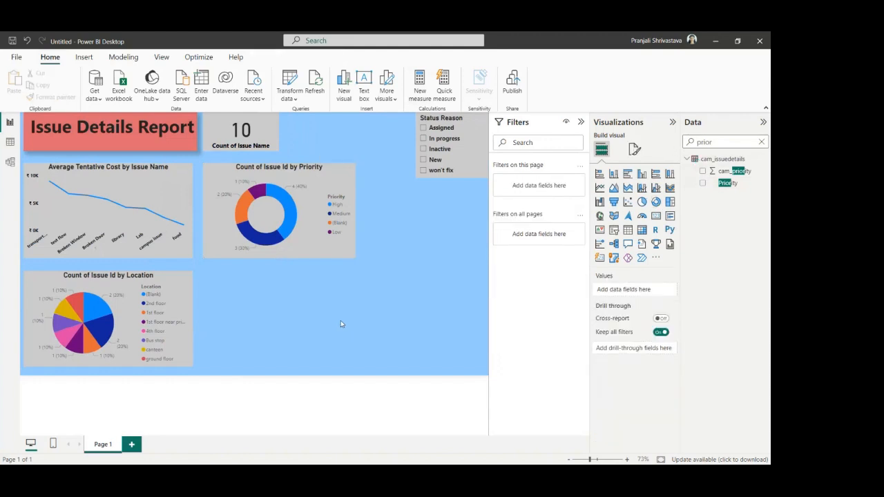
Step: Add a table visual below the donut chart and include the Issue Id field in it
click(626, 231)
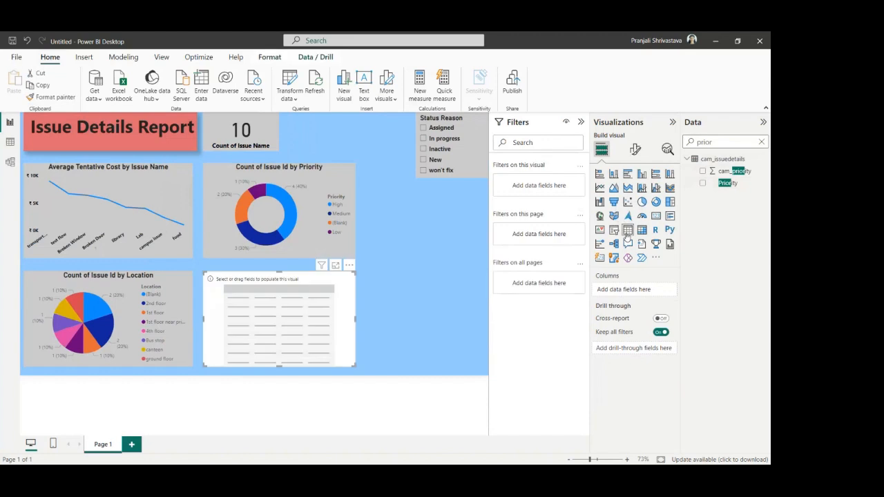
click(761, 142)
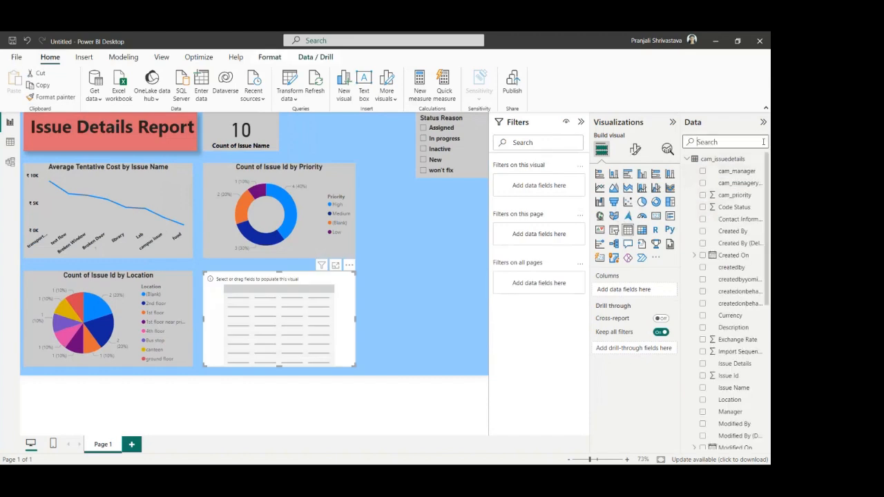
text(issue id)
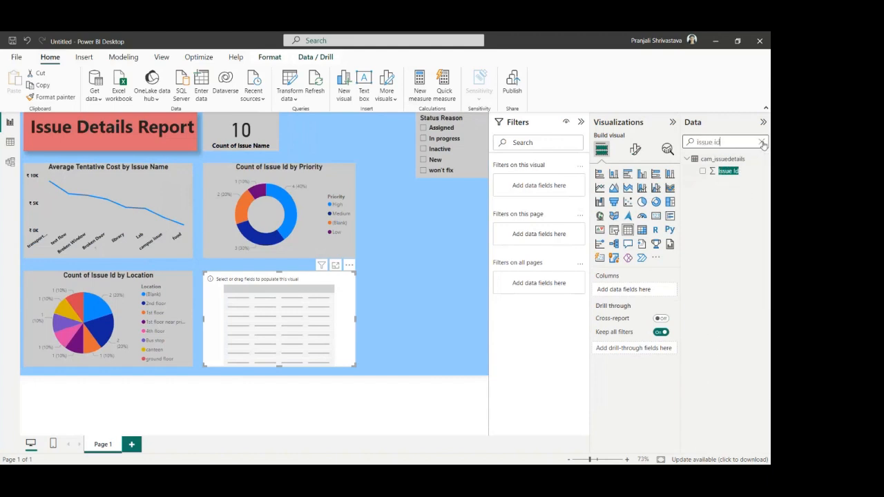
click(702, 171)
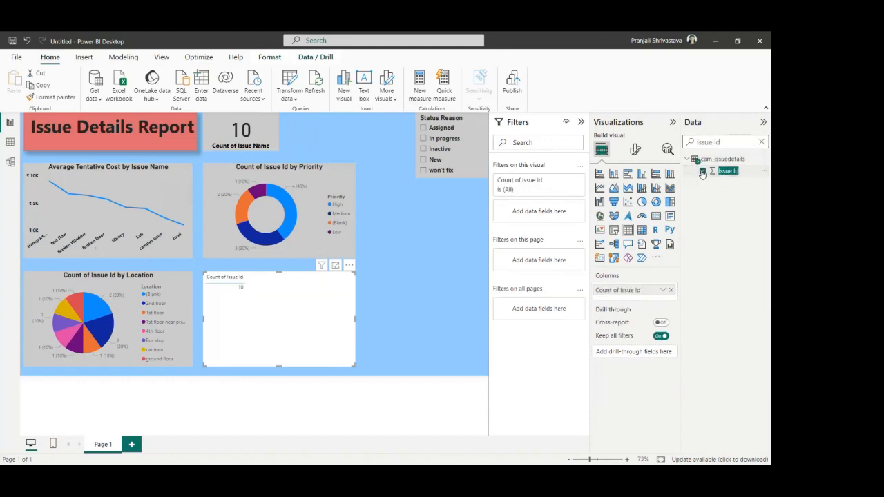
Step: Set Issue Id in the table to Don't summarize and add the Location field as a second column
click(661, 291)
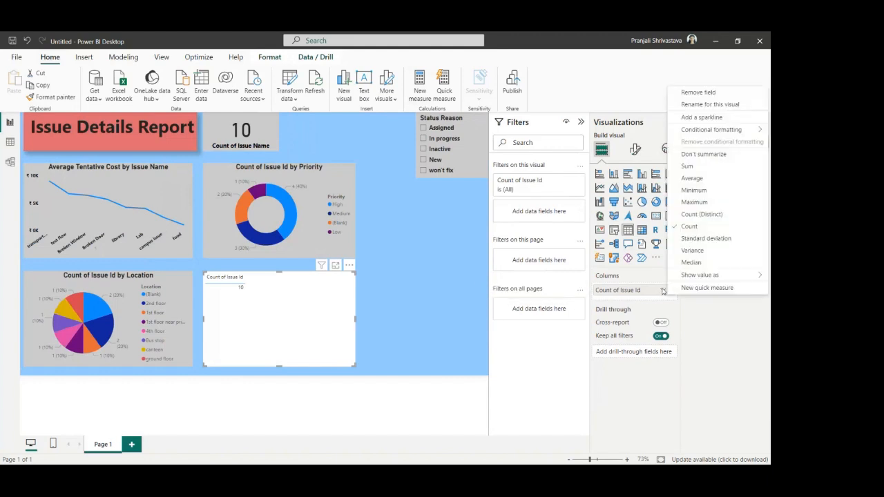
click(701, 154)
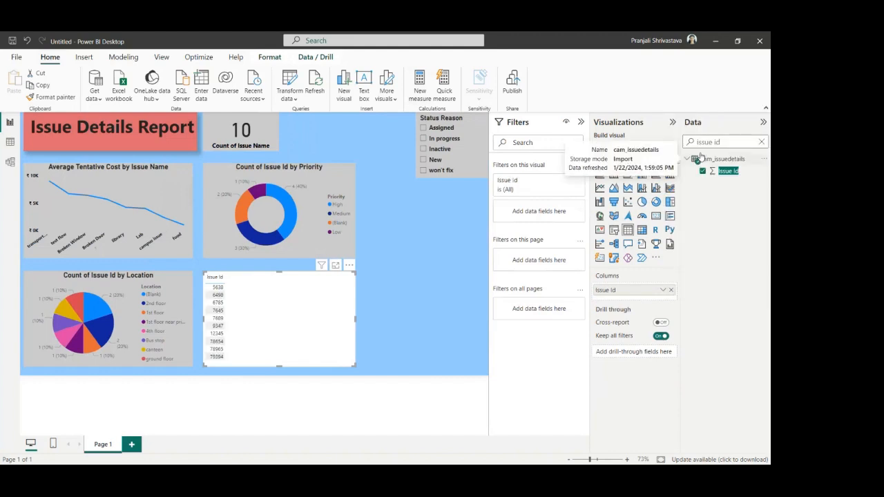
click(761, 143)
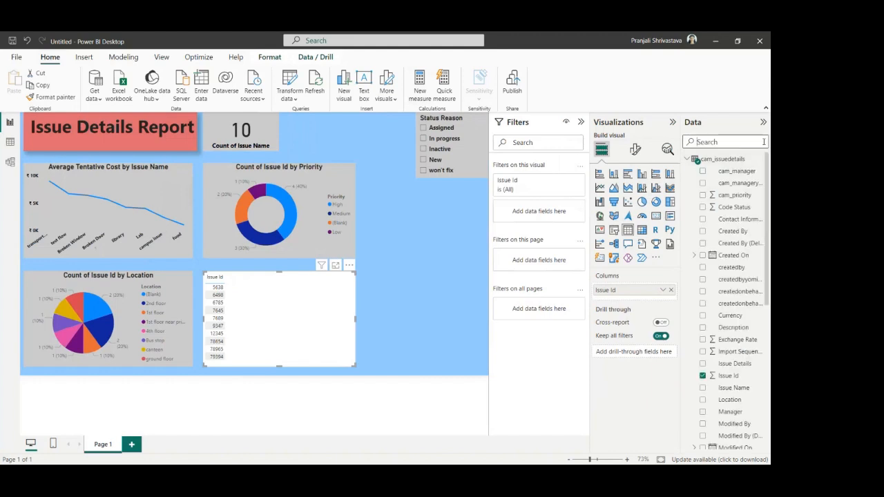
text(locat)
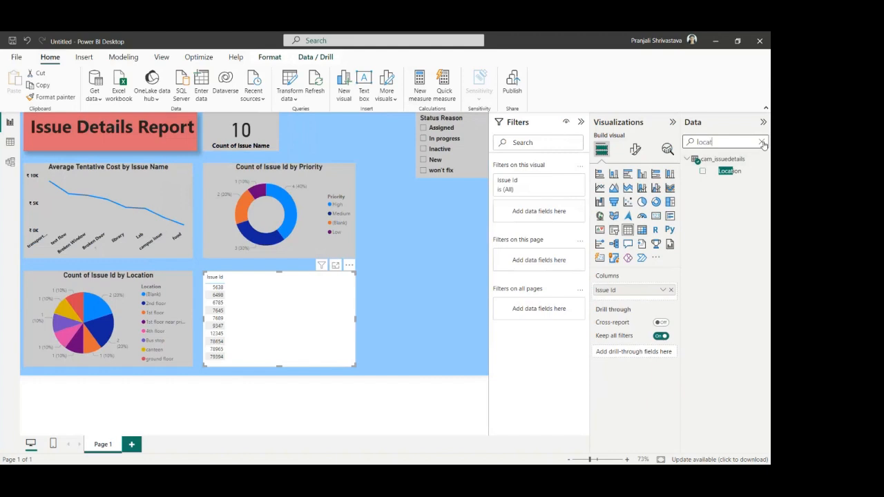
text(ion)
click(702, 171)
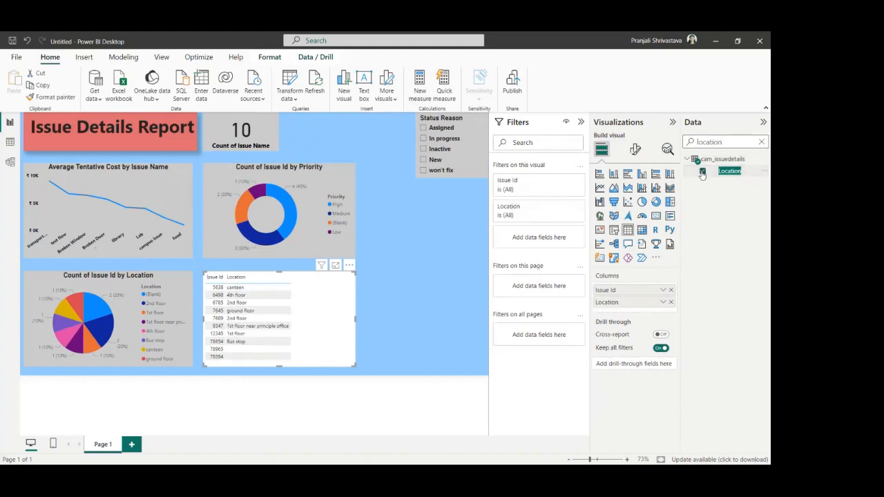
Step: Find the Manager field and add it to the issue table as a column
click(762, 142)
text(maqnager)
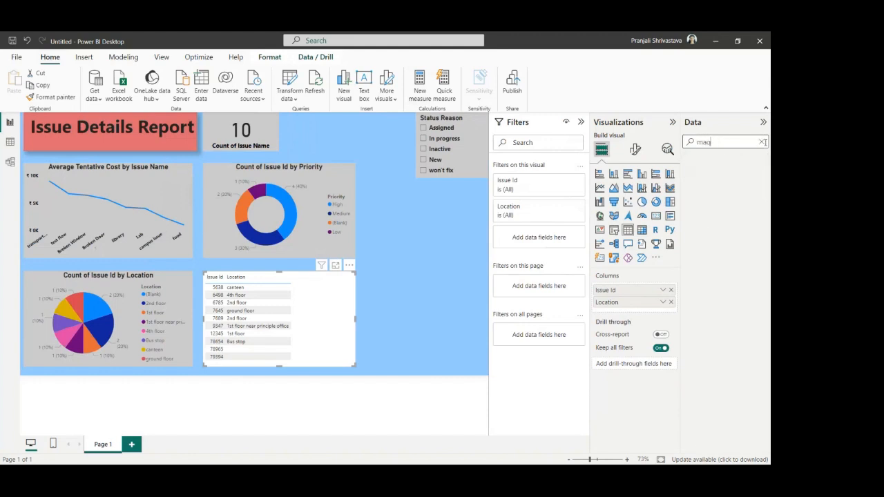
key(BackSpace)
key(BackSpace)
key(BackSpace)
key(BackSpace)
key(BackSpace)
key(BackSpace)
text(na)
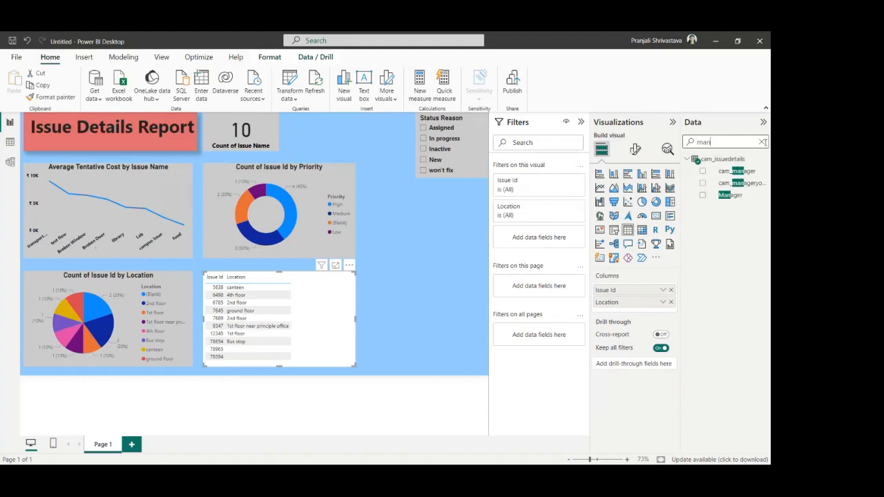
click(702, 197)
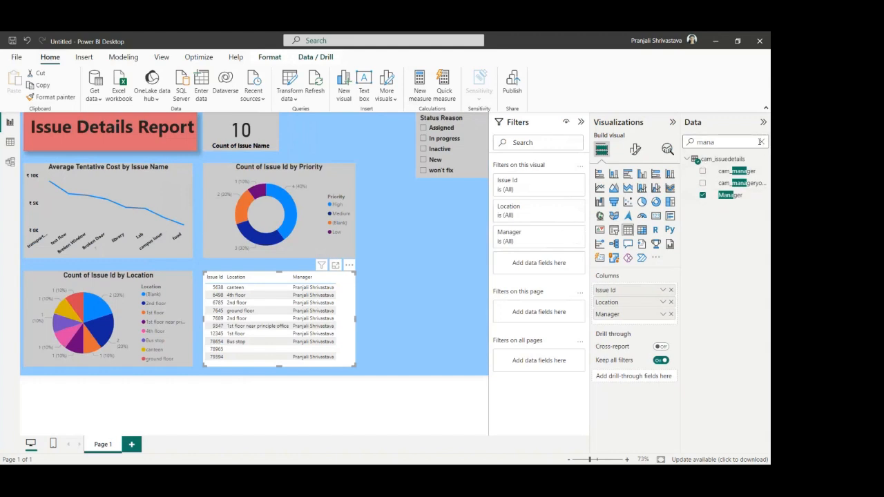
Step: Add the Status Reason field to the issue table and widen the table until all four columns fit
click(759, 143)
text(status)
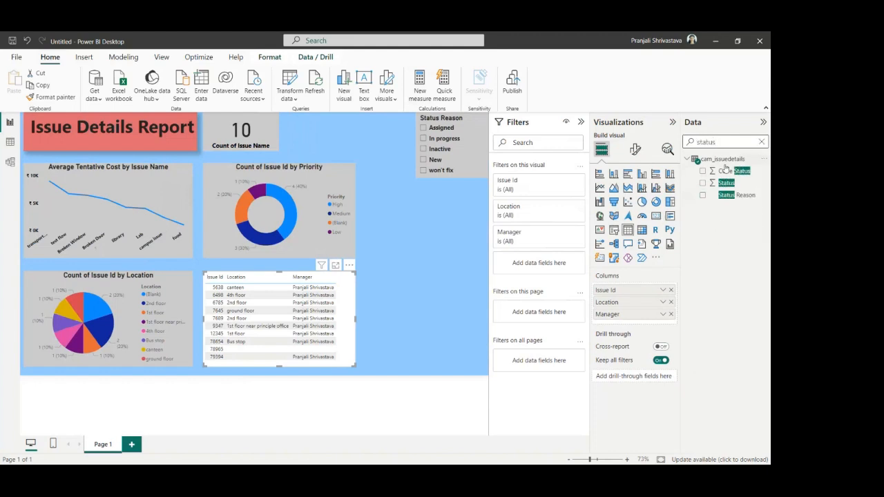
click(702, 195)
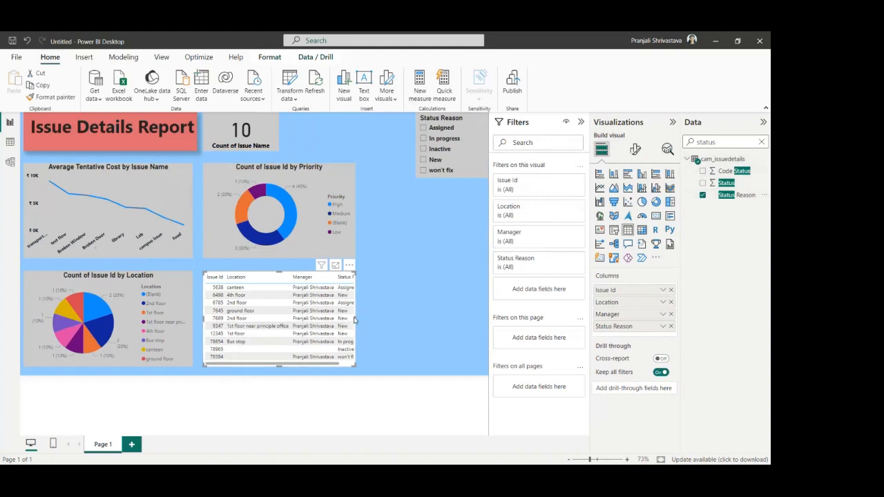
drag(355, 317, 390, 318)
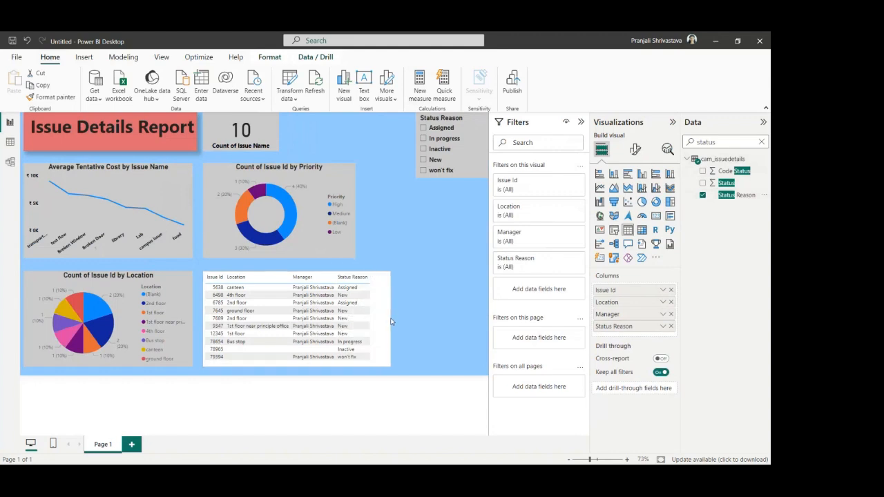
click(221, 245)
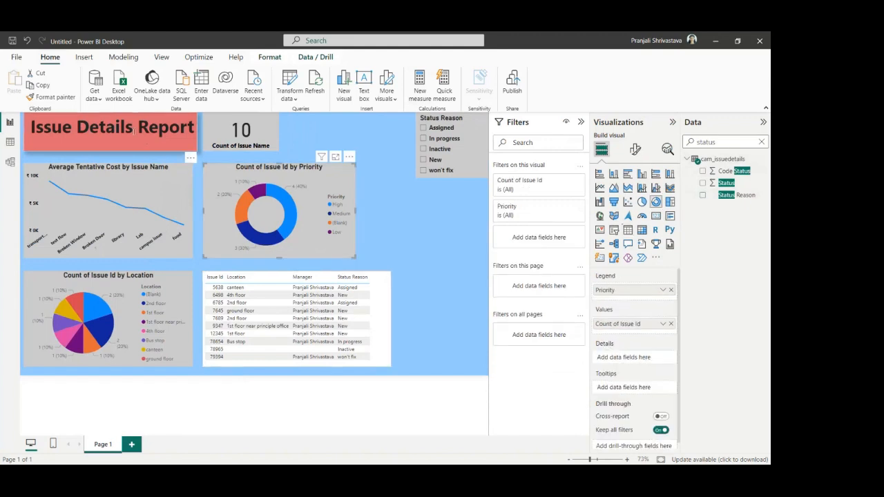
click(60, 100)
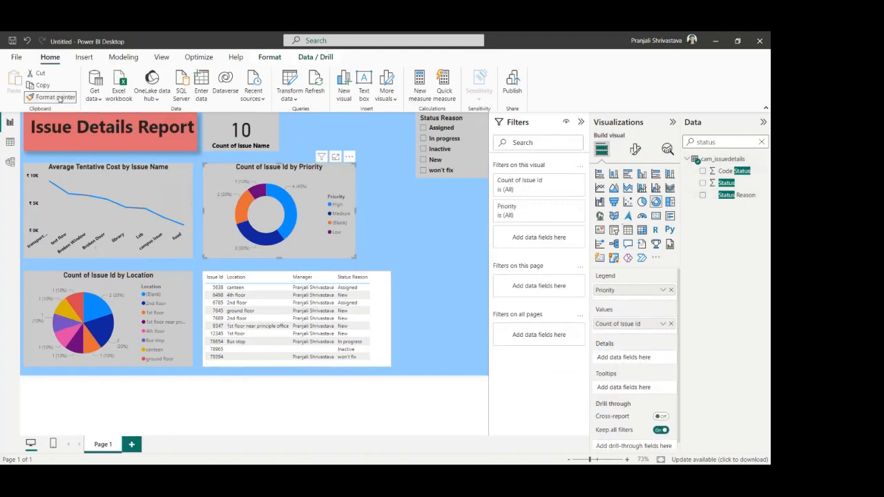
click(263, 271)
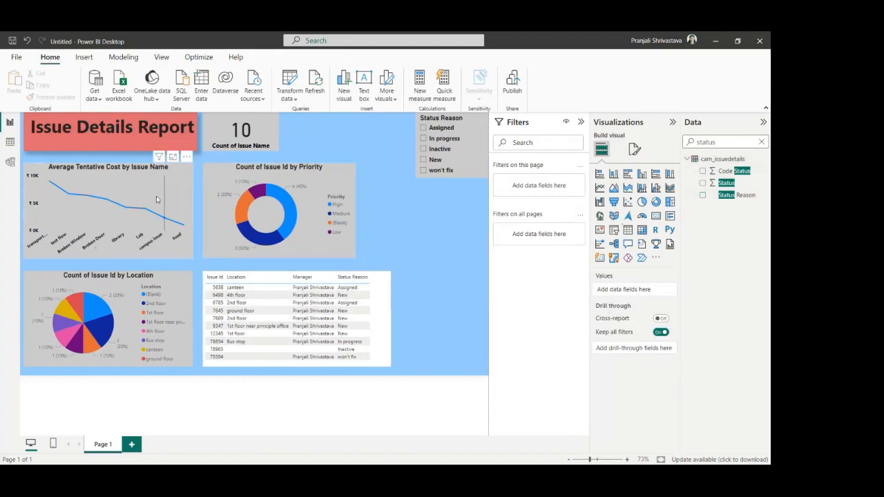
Step: Copy the donut chart's formatting to the issue table with Format painter
click(214, 253)
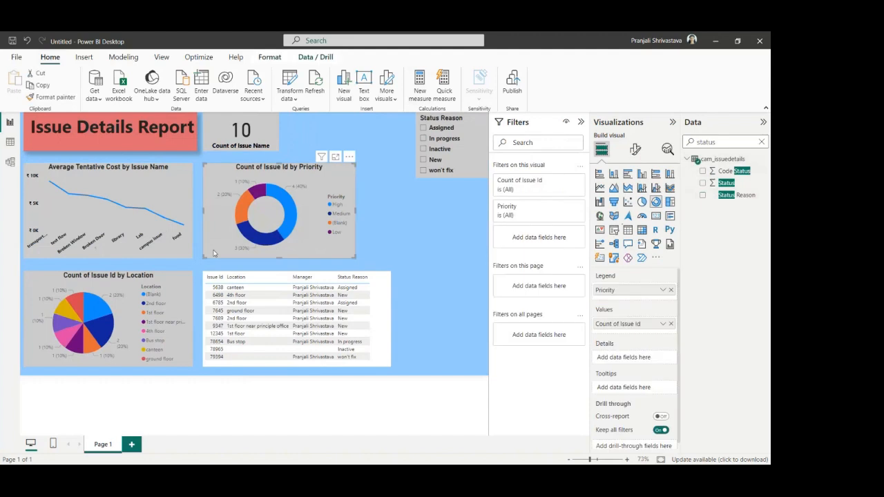
click(60, 98)
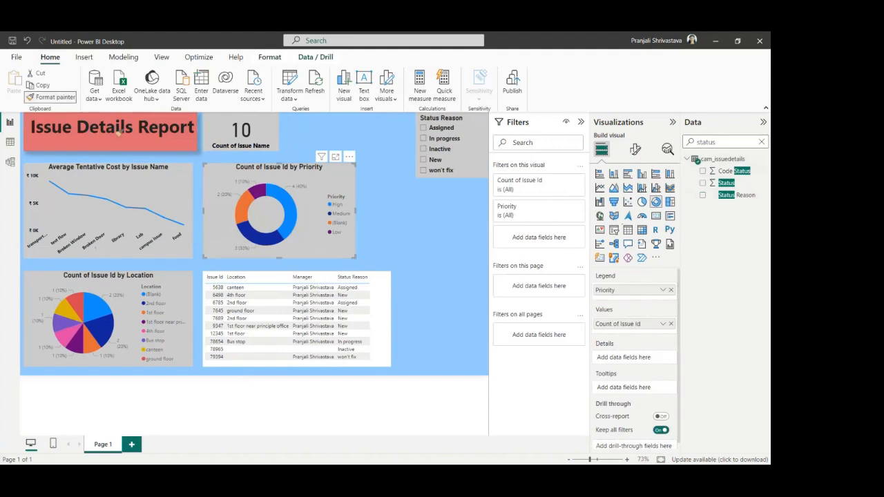
click(276, 282)
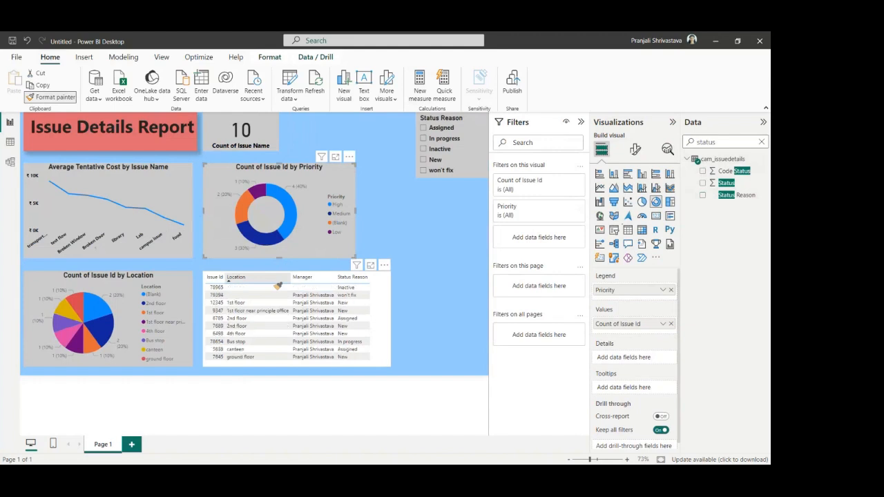
click(375, 306)
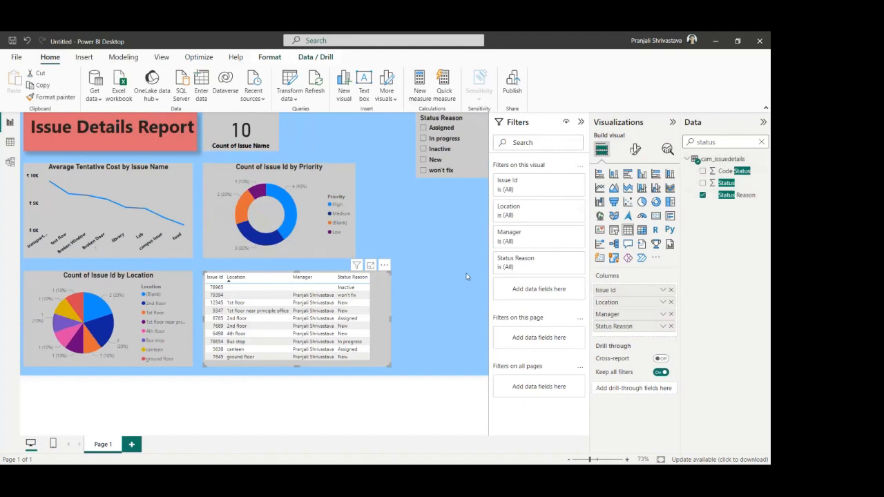
Step: Narrow the issue table to just fit its four columns without a horizontal scrollbar, leaving no row selected
drag(390, 318, 371, 318)
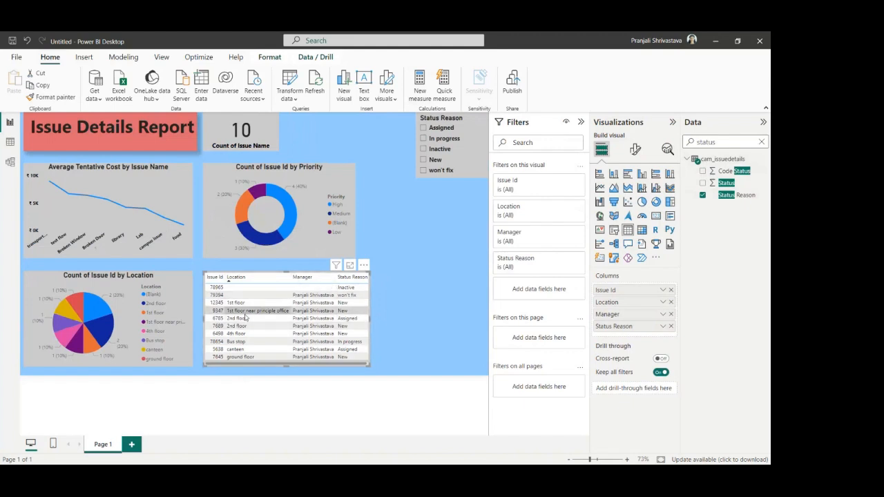
click(296, 305)
click(288, 294)
click(288, 287)
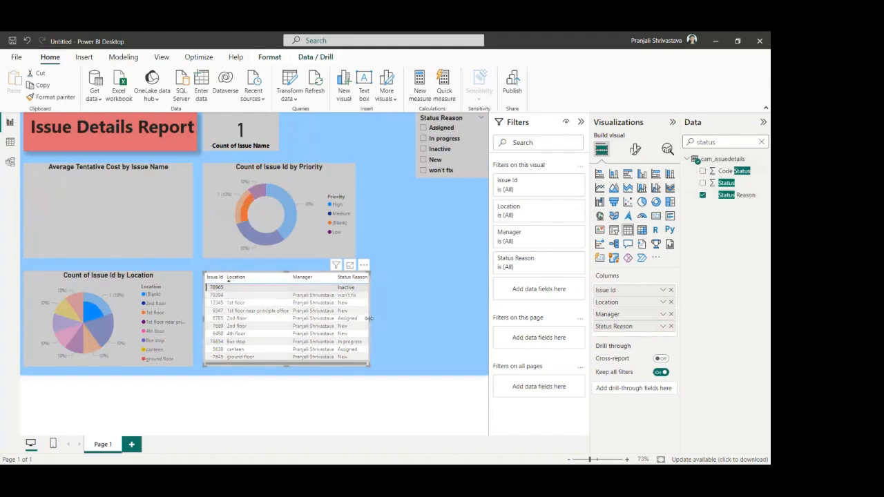
drag(370, 318, 397, 317)
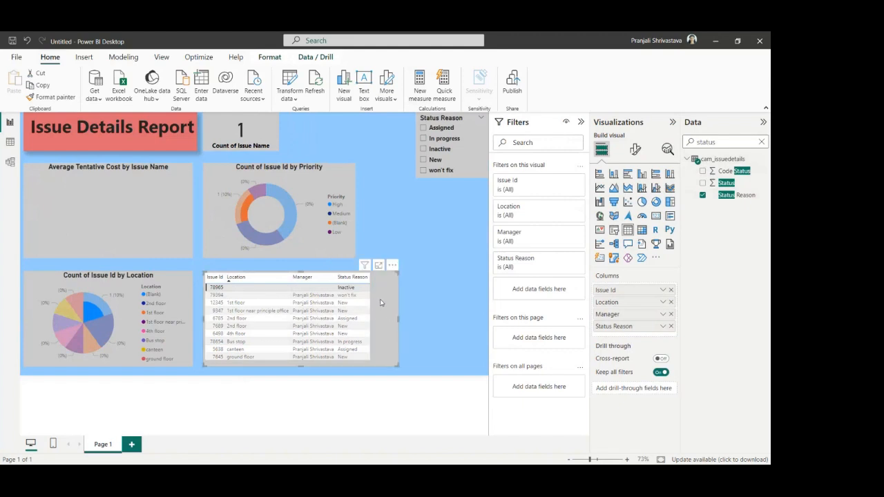
click(380, 302)
drag(399, 318, 373, 318)
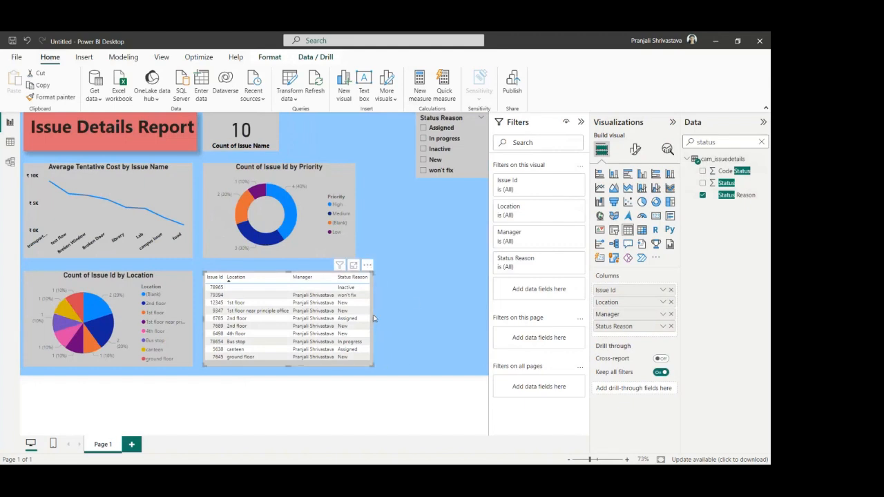
Step: Add a Q&A visual, widen it, and place it in the free space beside the issue table
click(431, 298)
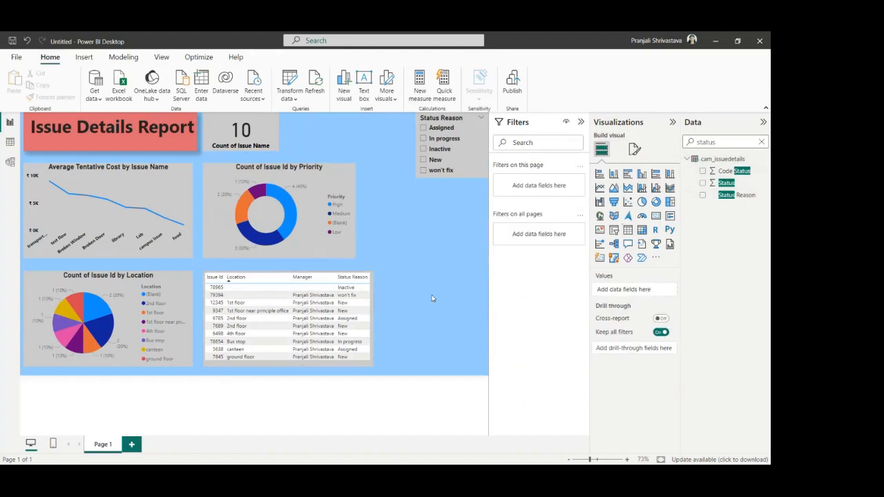
click(627, 245)
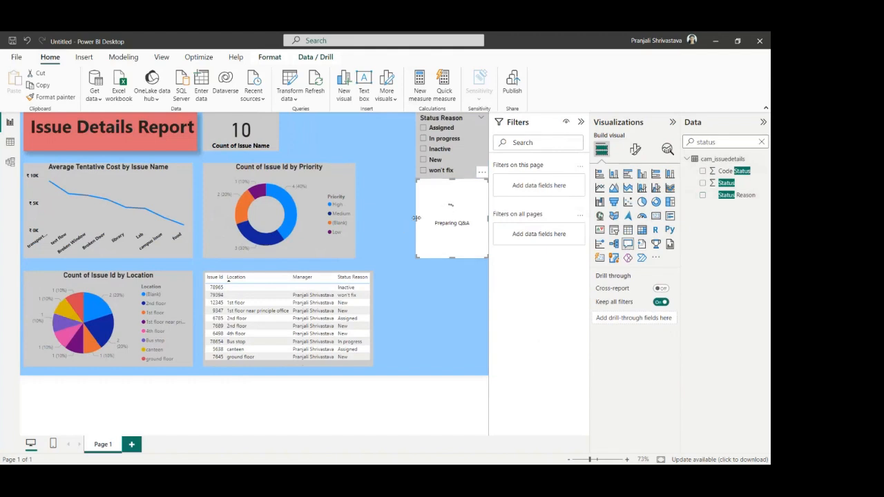
drag(416, 217, 376, 224)
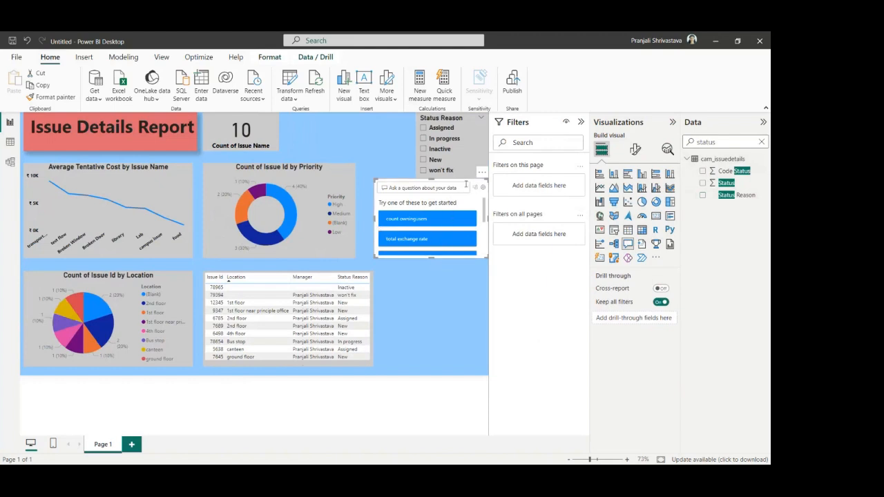
drag(473, 186, 483, 285)
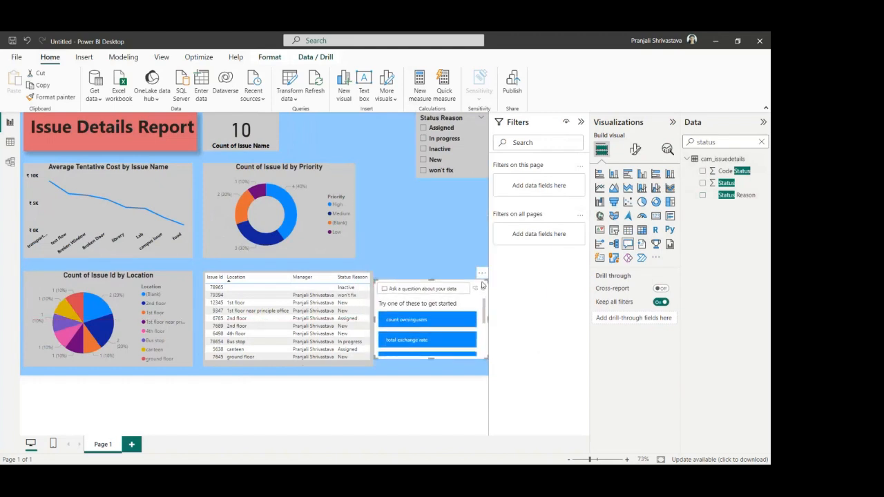
Step: Move the donut chart over toward the Status Reason slicer and add a card visual below the slicer
drag(325, 191, 388, 201)
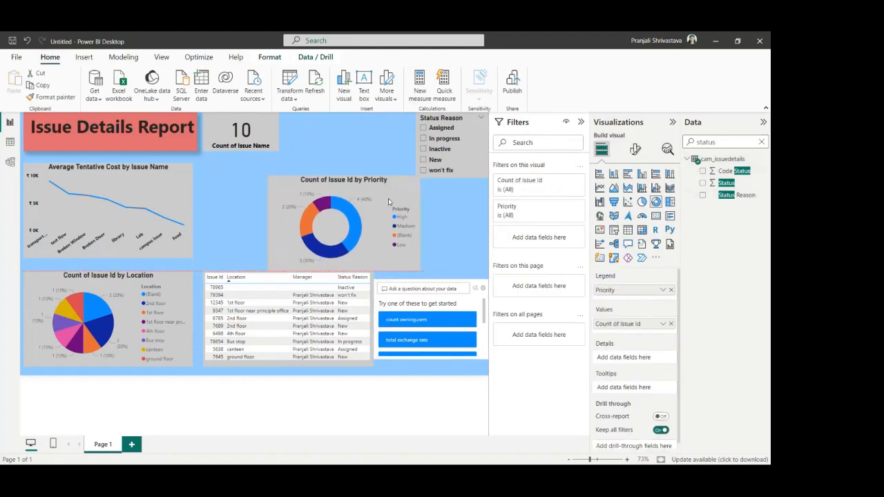
click(344, 133)
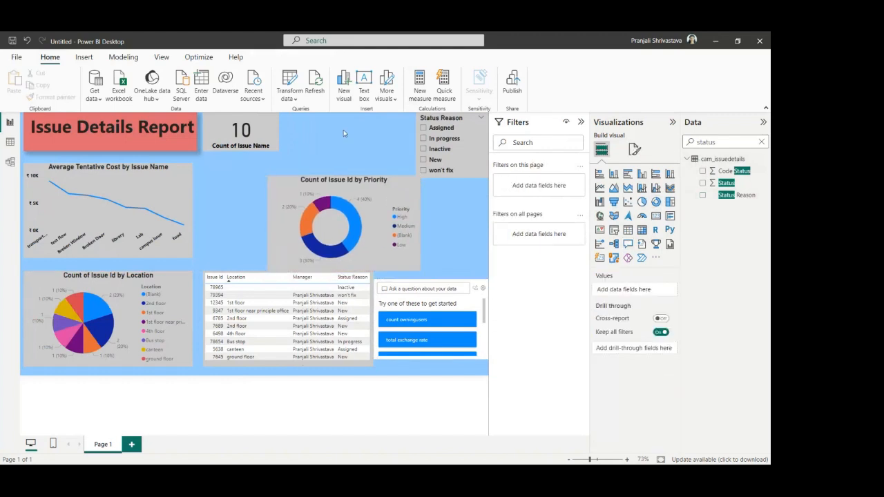
click(627, 246)
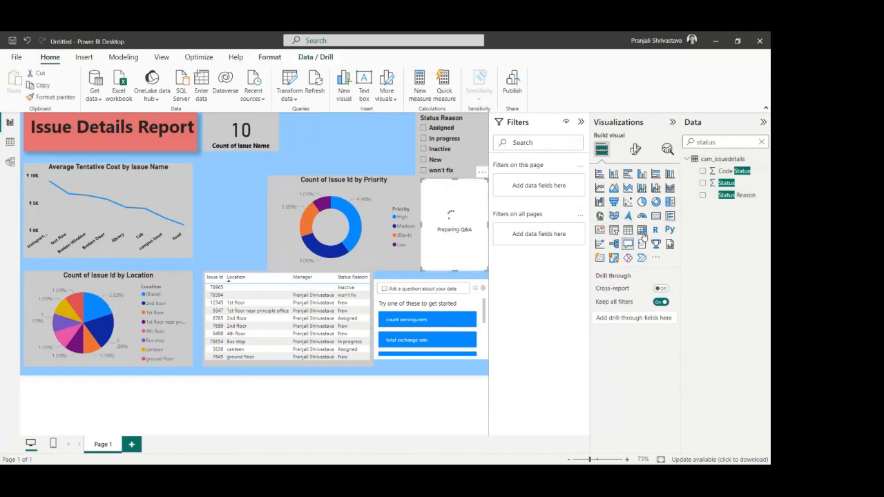
click(656, 216)
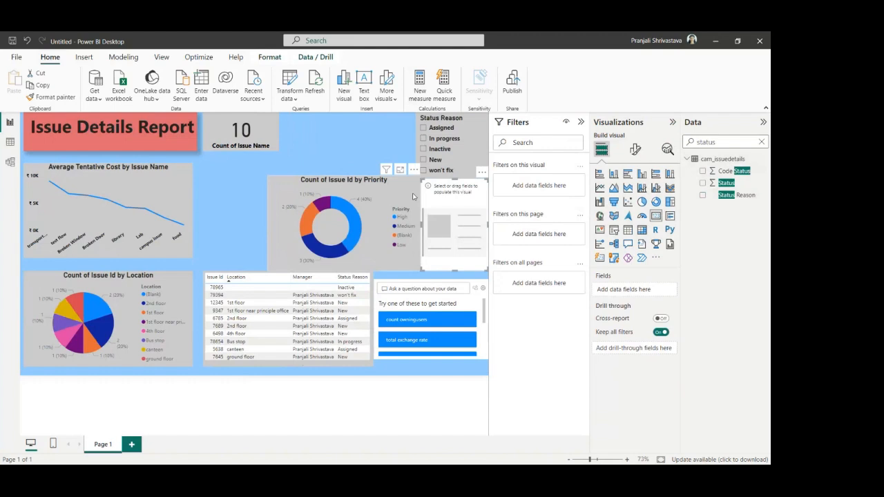
Step: Find the Priority field and add it to the new card below the slicer
click(356, 151)
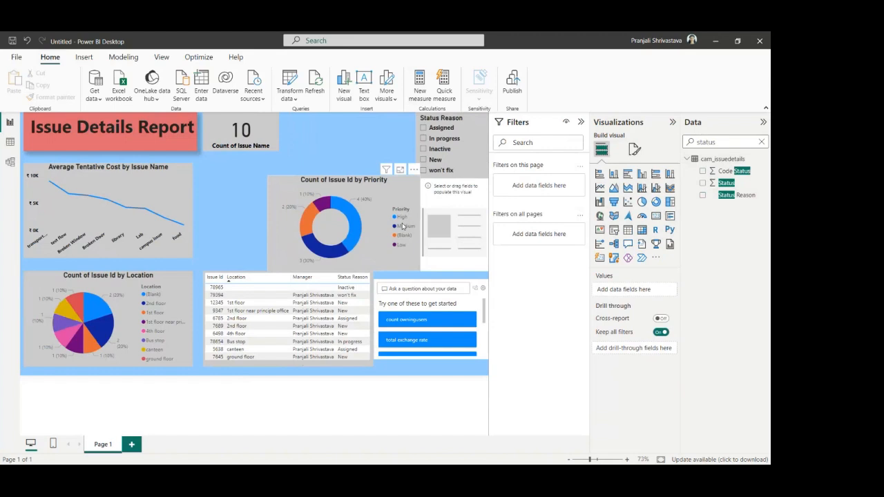
click(457, 194)
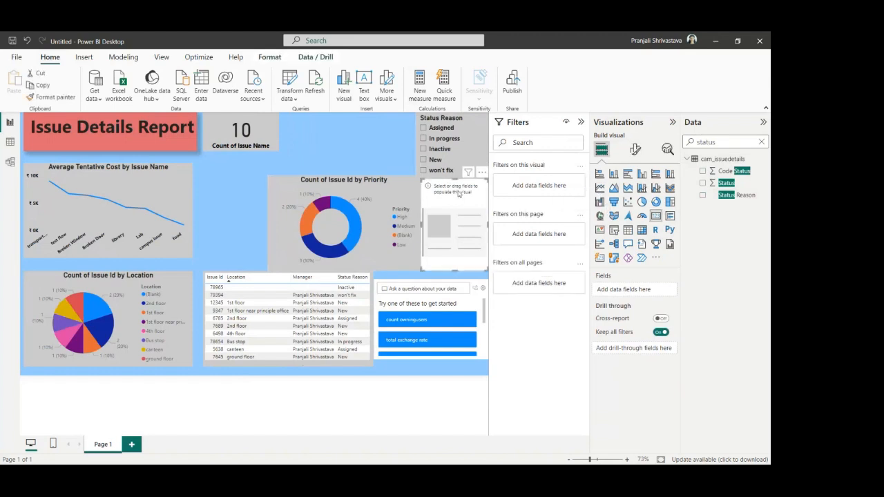
click(761, 143)
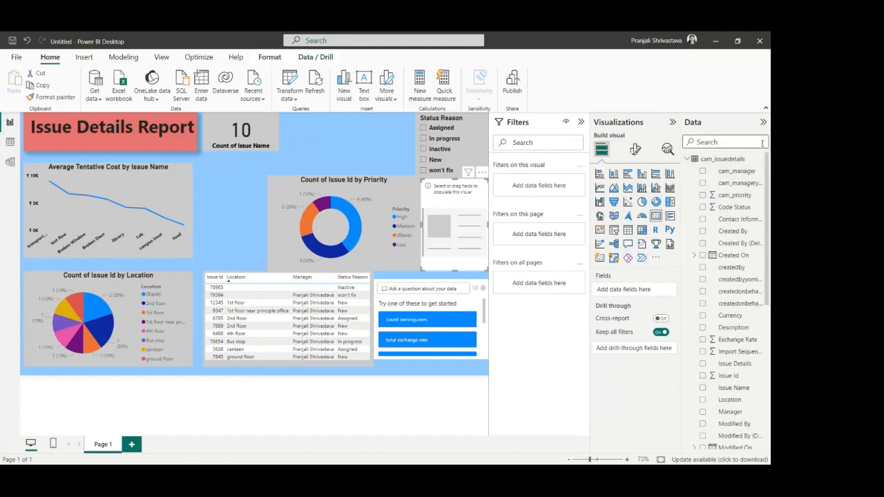
text(prio)
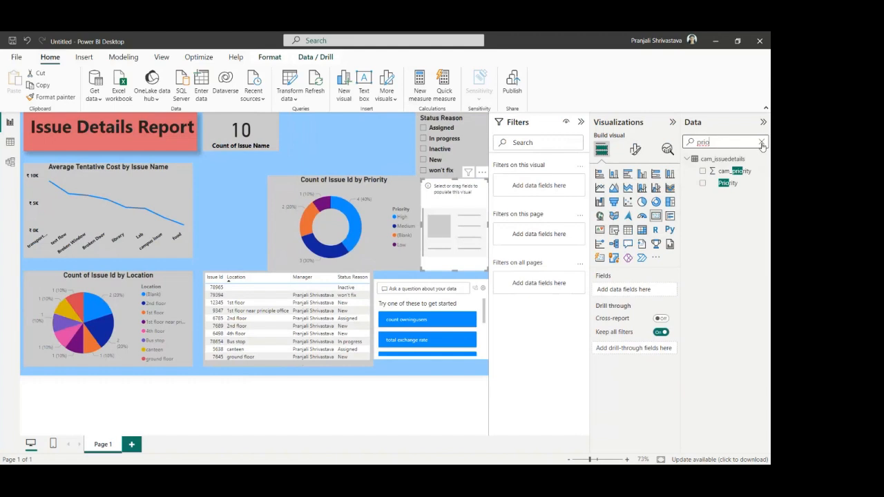
click(703, 183)
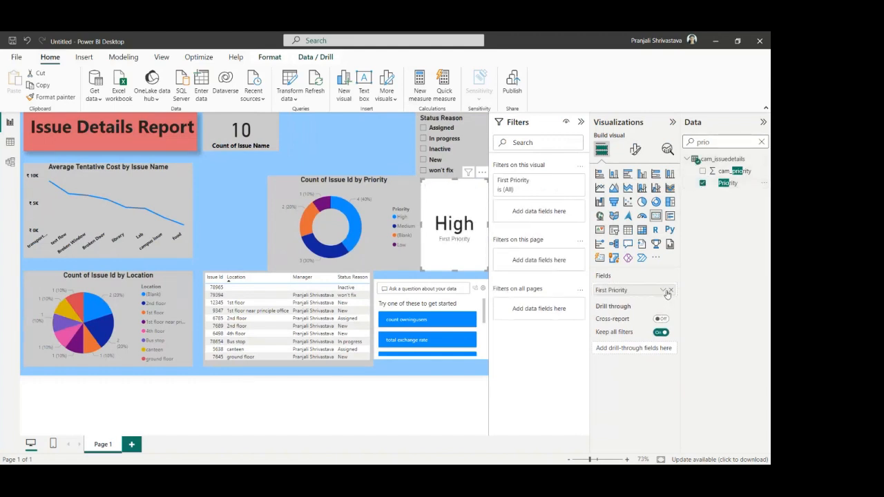
Step: Summarize Priority by Count in the new card, and return it to First
click(662, 291)
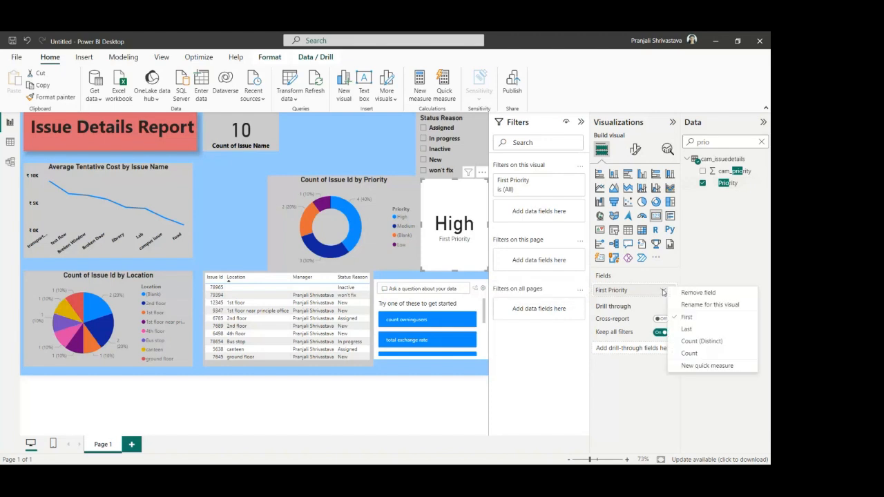
click(689, 353)
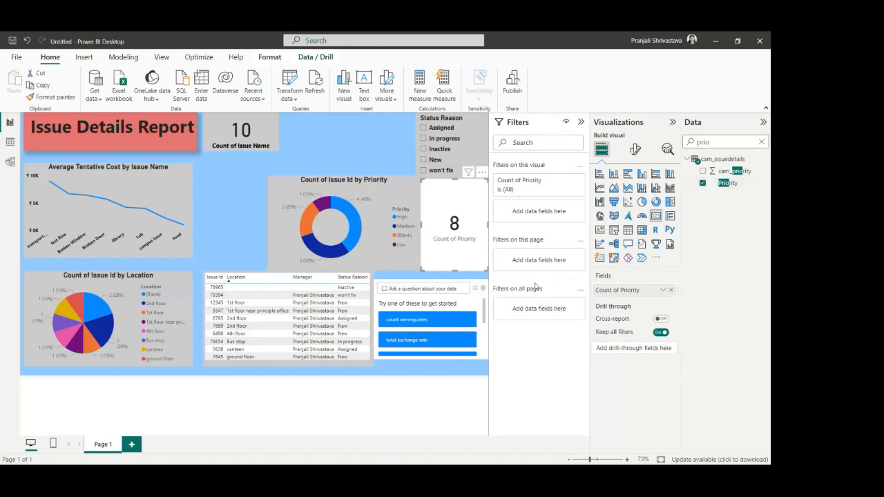
click(662, 290)
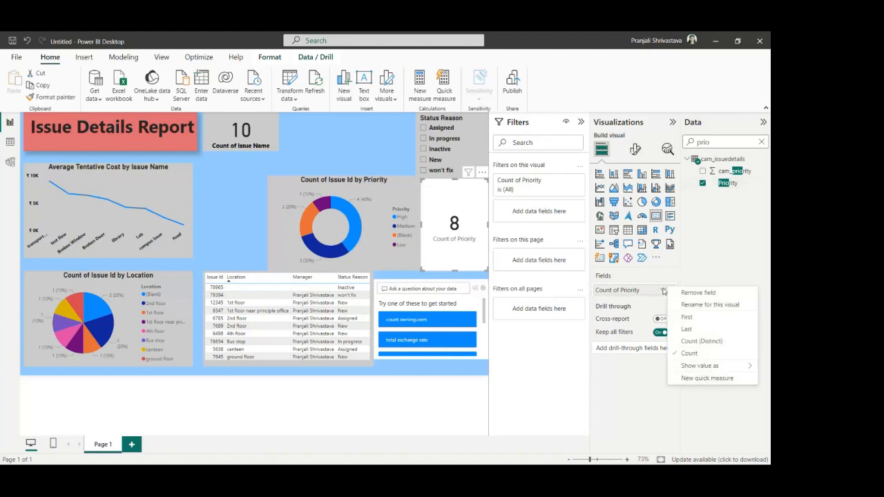
click(688, 317)
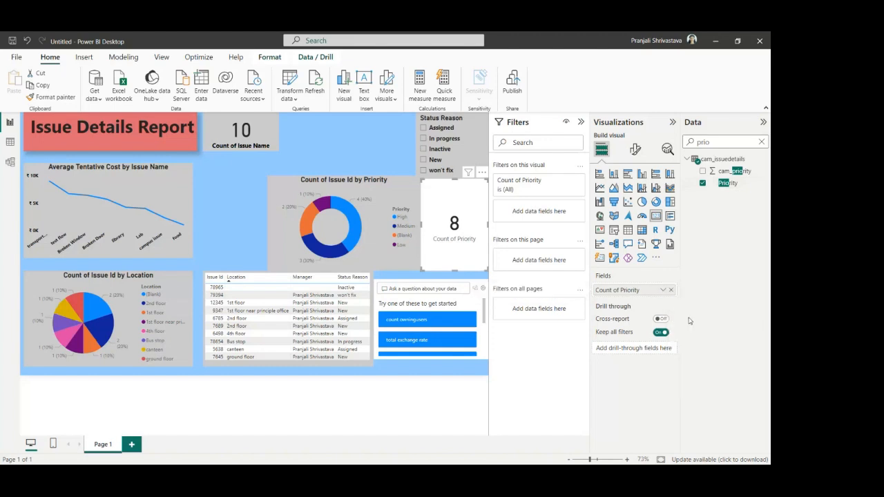
click(662, 290)
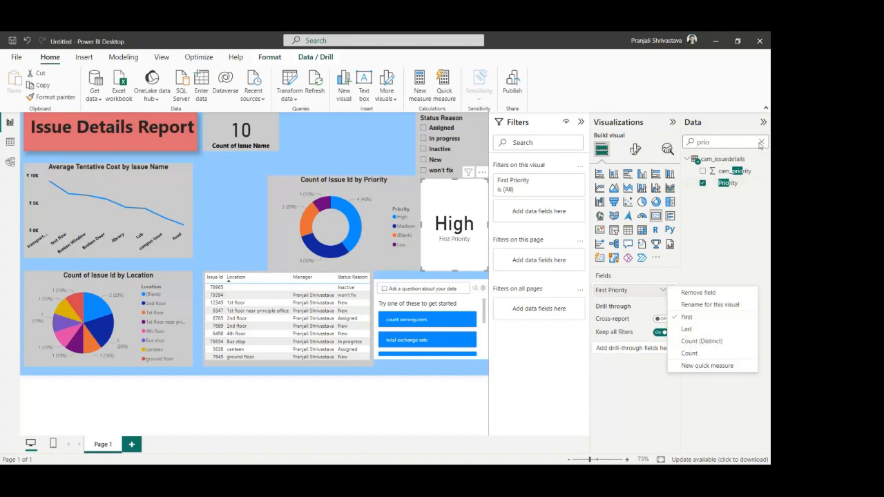
Step: Clear Priority from the card below the slicer, try cam_priority in its place, and remove that field again
click(702, 183)
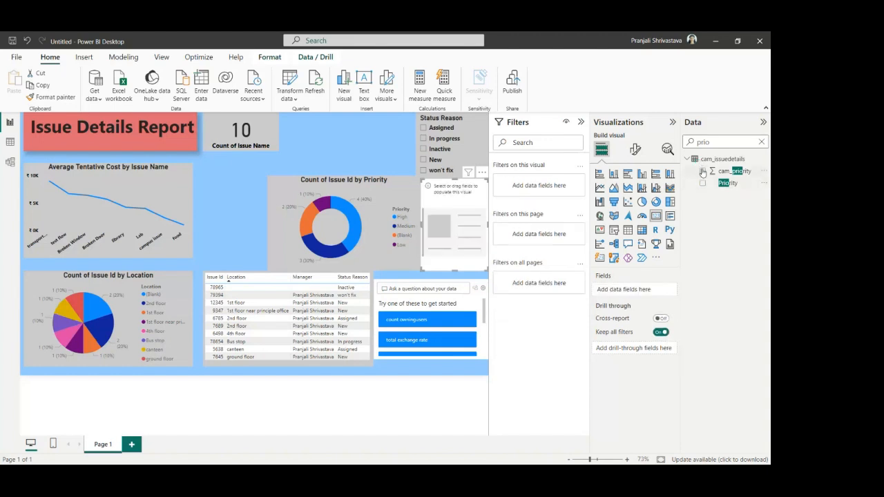
click(702, 171)
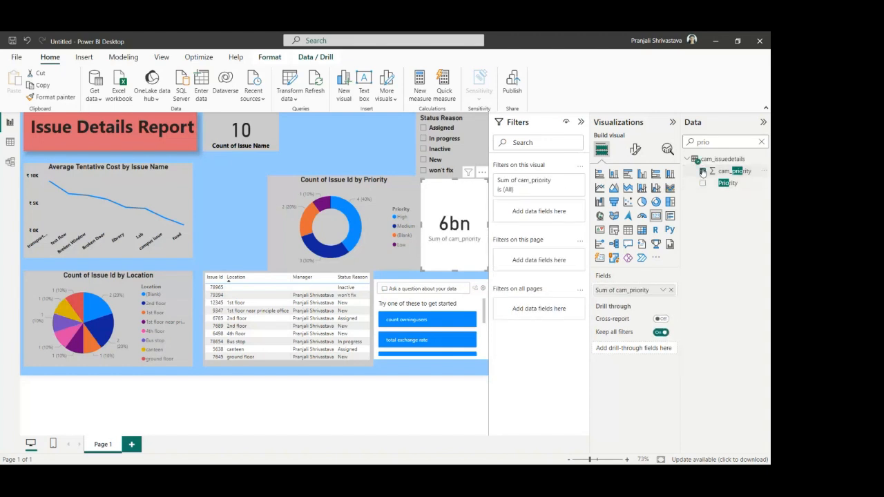
click(702, 172)
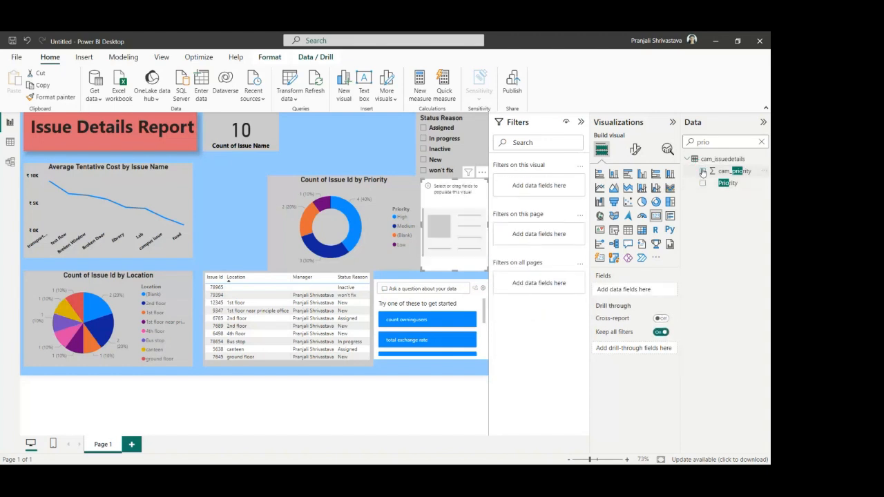
Step: Find the Status Reason field, add it to the empty card, and summarize it by Count
click(761, 142)
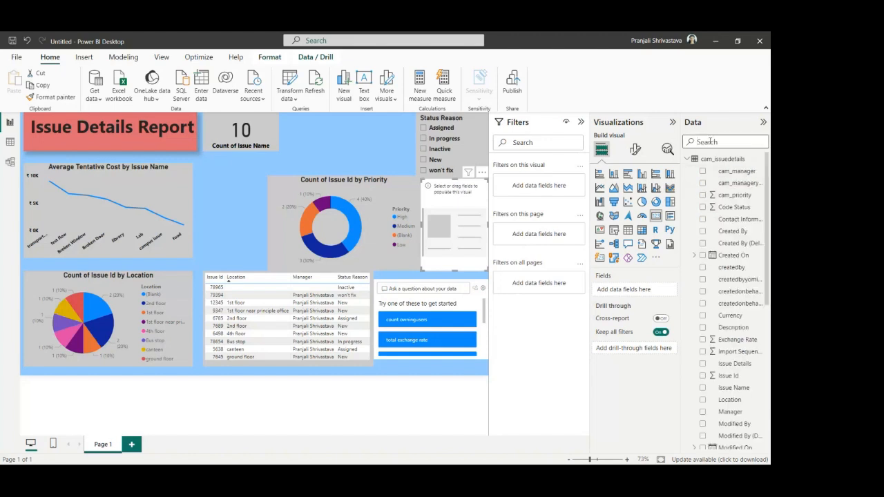
text(status)
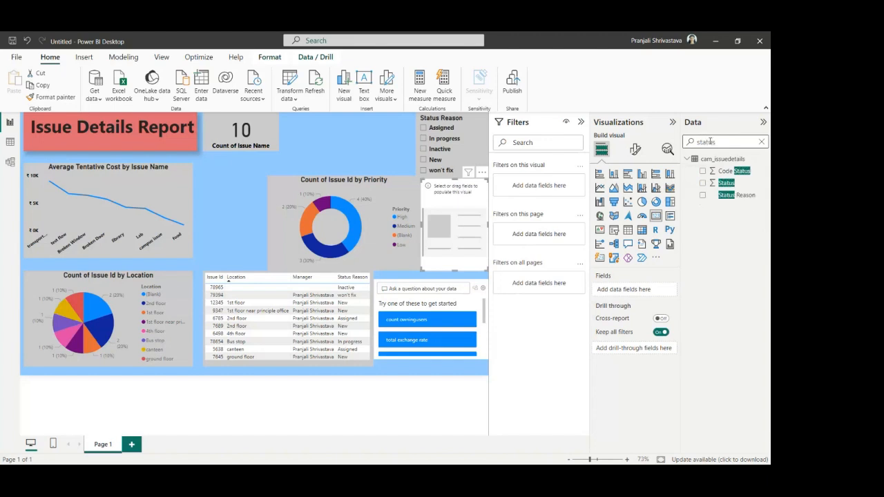
click(703, 197)
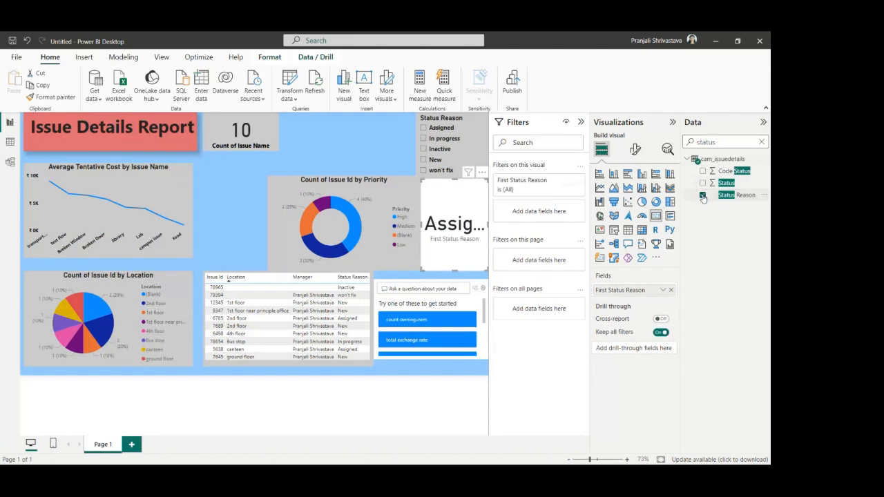
click(661, 291)
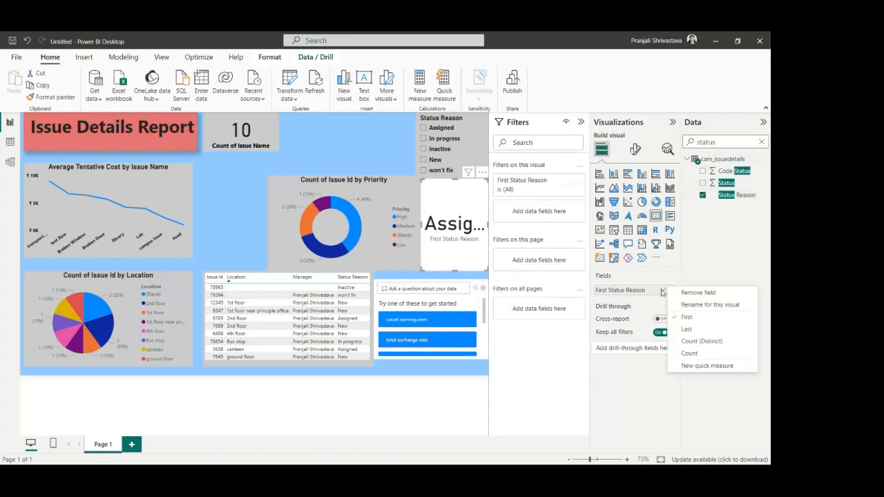
click(689, 354)
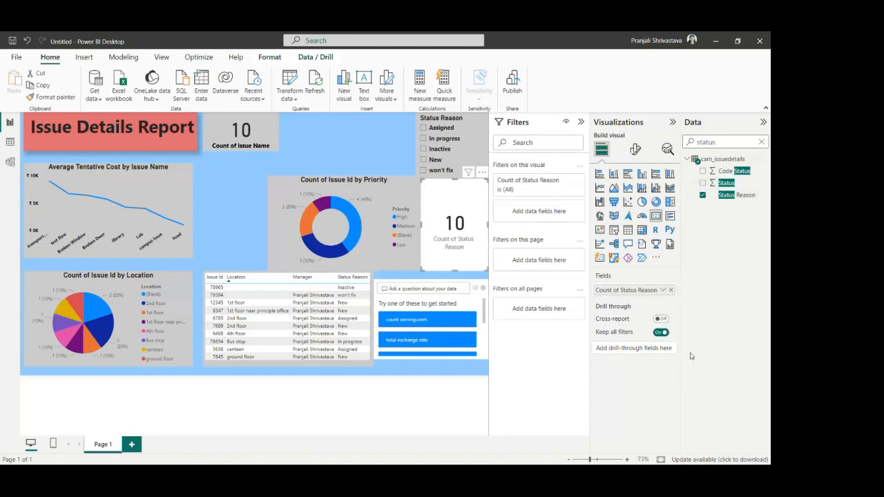
Step: Remove the card below the Status Reason slicer and move the donut chart back beside the line chart
click(481, 172)
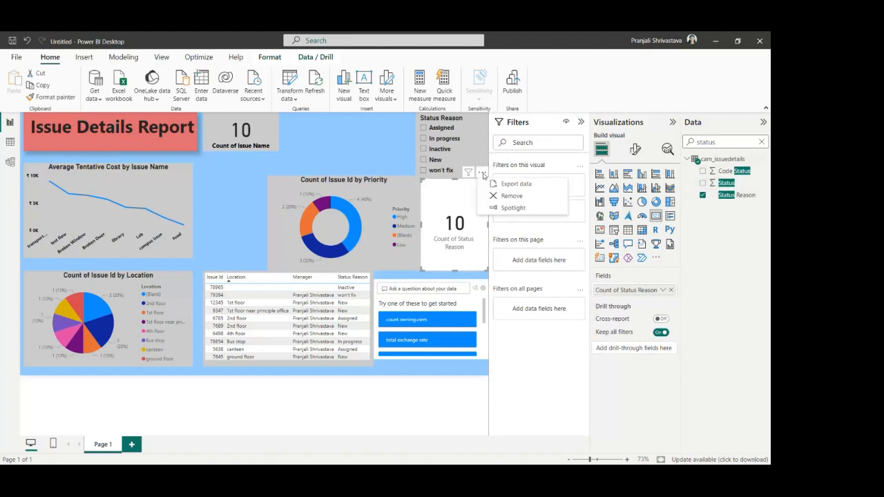
click(509, 196)
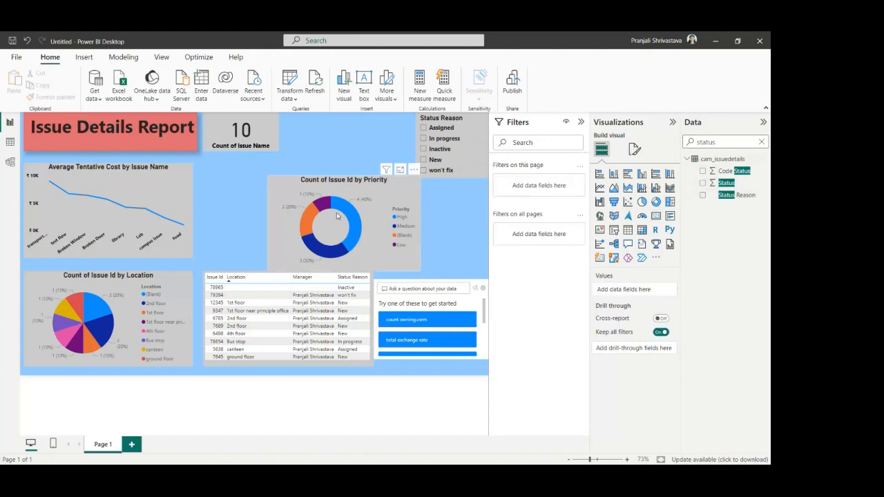
drag(337, 216, 271, 207)
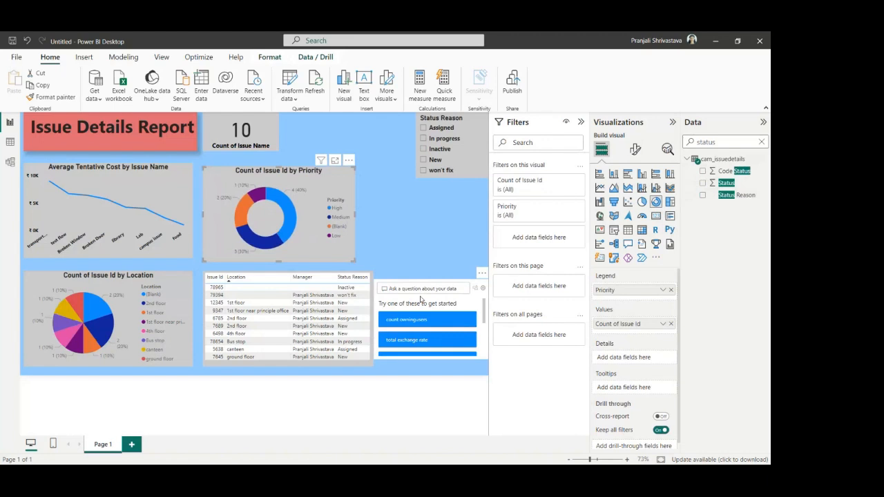
Step: Move the Q&A visual below the Status Reason slicer and place the issue table directly underneath it
drag(429, 306, 424, 210)
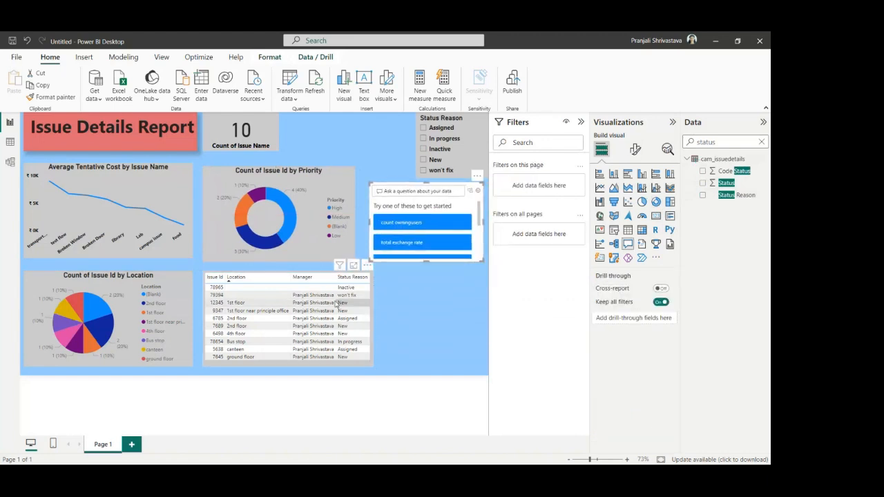
click(374, 313)
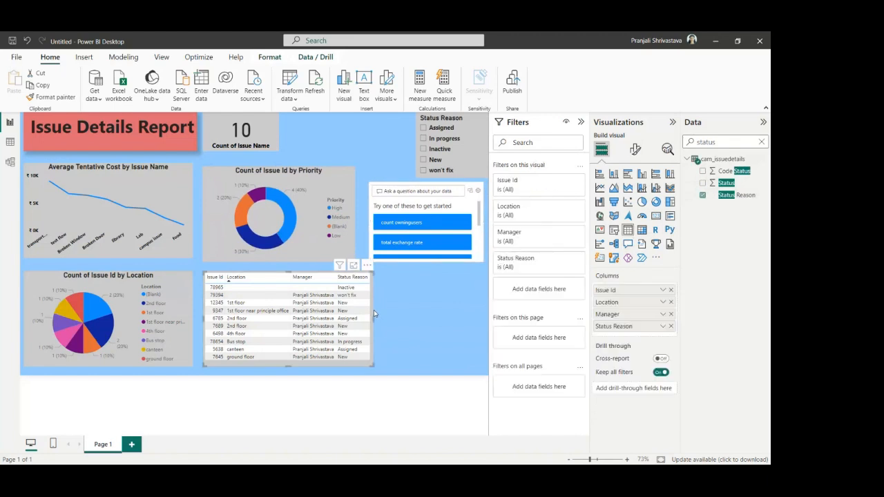
drag(364, 313, 476, 313)
click(236, 319)
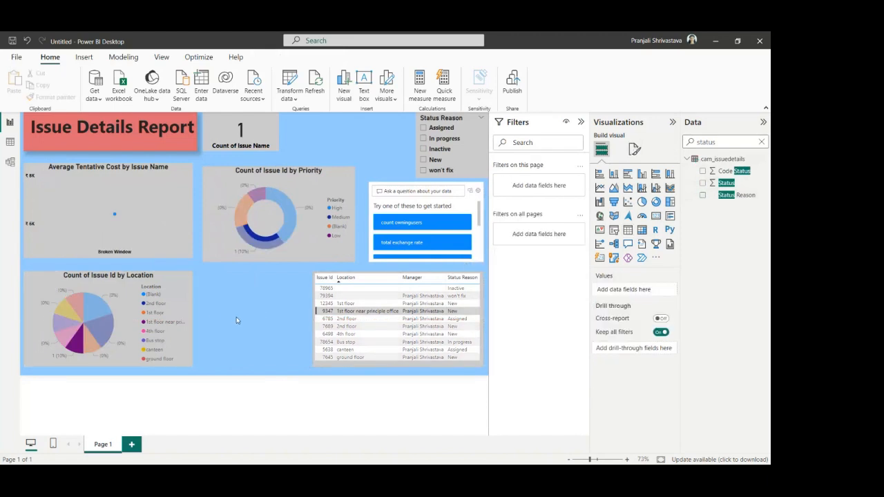
Step: Select the Inactive issue's row and sort the issue table by Location in descending order
click(355, 291)
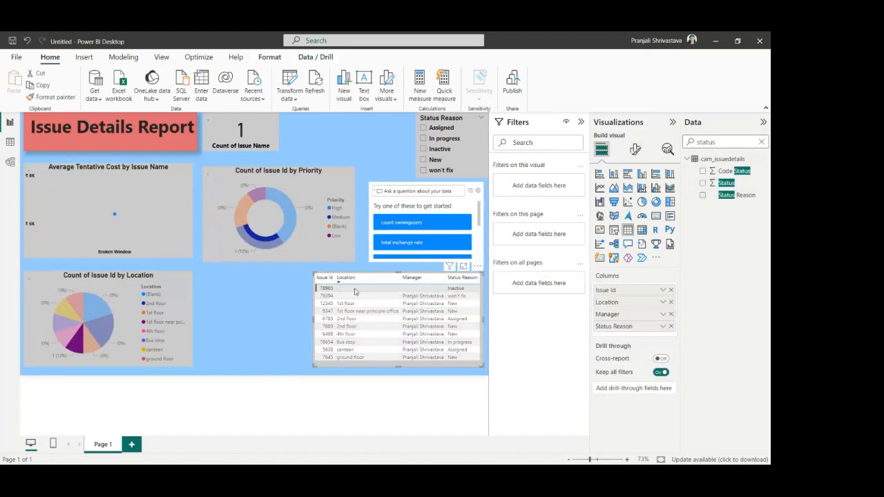
click(369, 281)
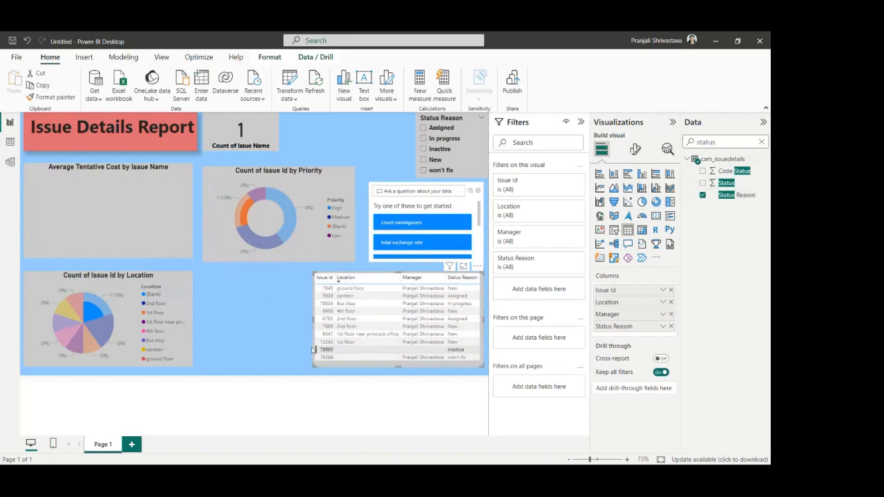
click(275, 336)
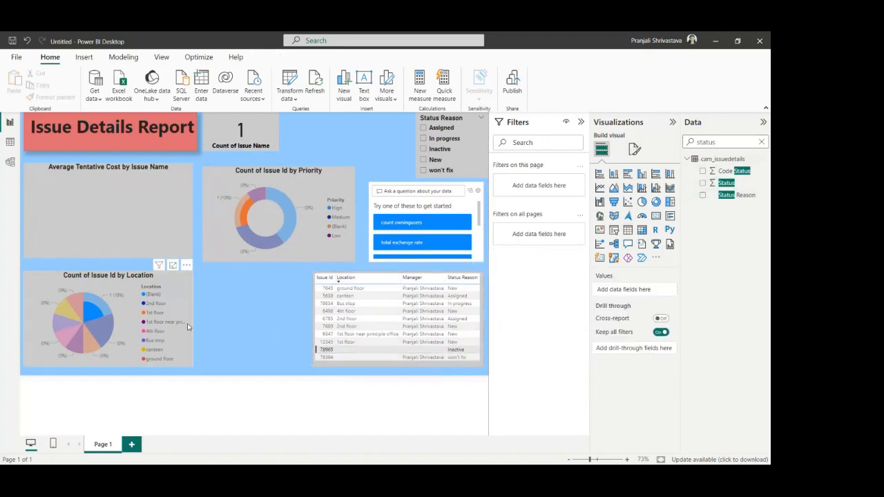
Step: Widen the location pie chart and move the issue count card over beside the Status Reason slicer
drag(194, 320, 232, 334)
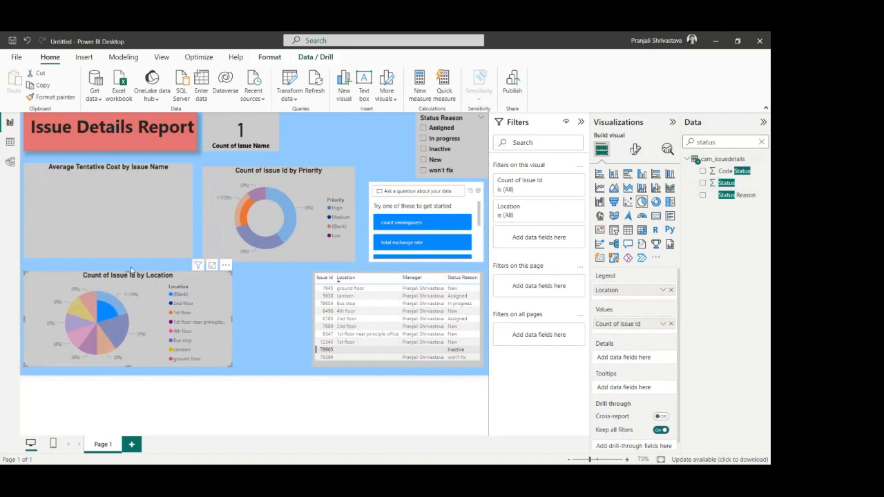
mouse_move(131, 272)
mouse_down()
mouse_move(130, 257)
mouse_move(130, 271)
mouse_up()
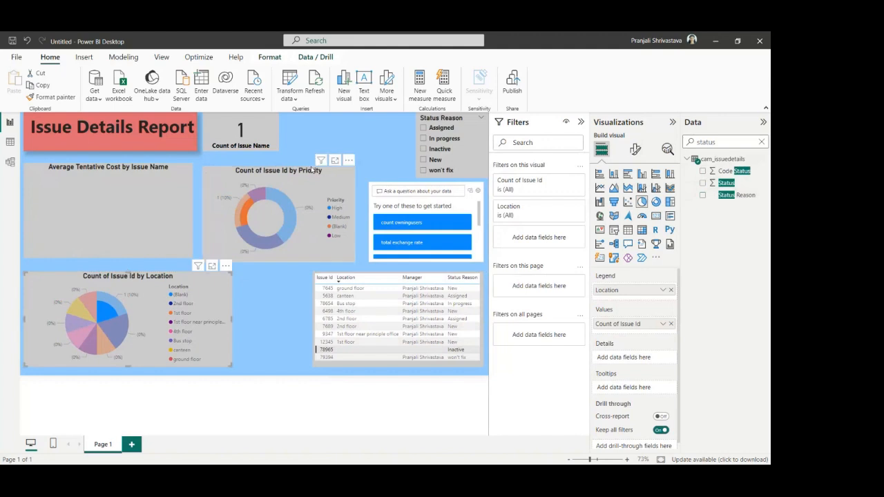
drag(263, 131, 388, 136)
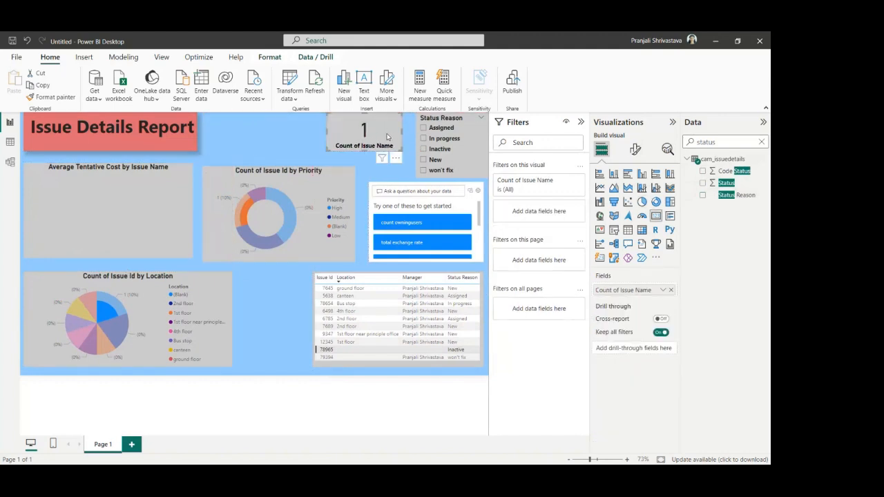
Step: Widen the Issue Details Report title box toward the issue count card and center its text
click(197, 130)
drag(197, 130, 290, 135)
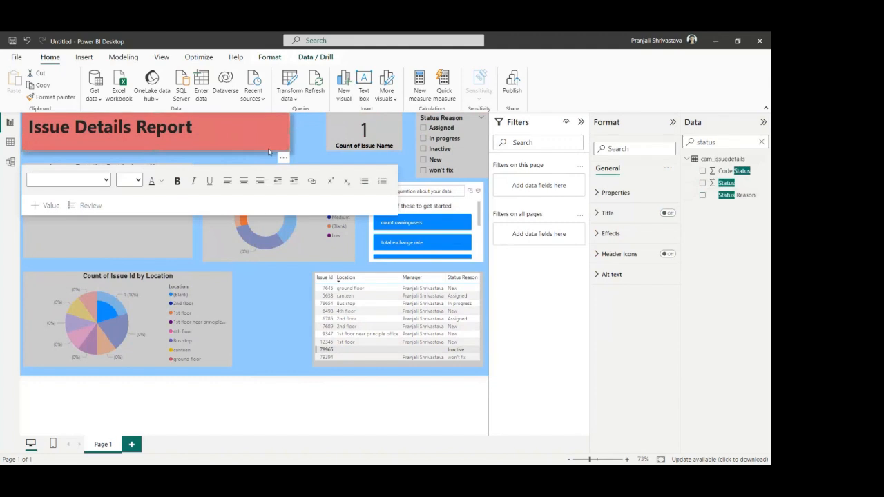
click(243, 182)
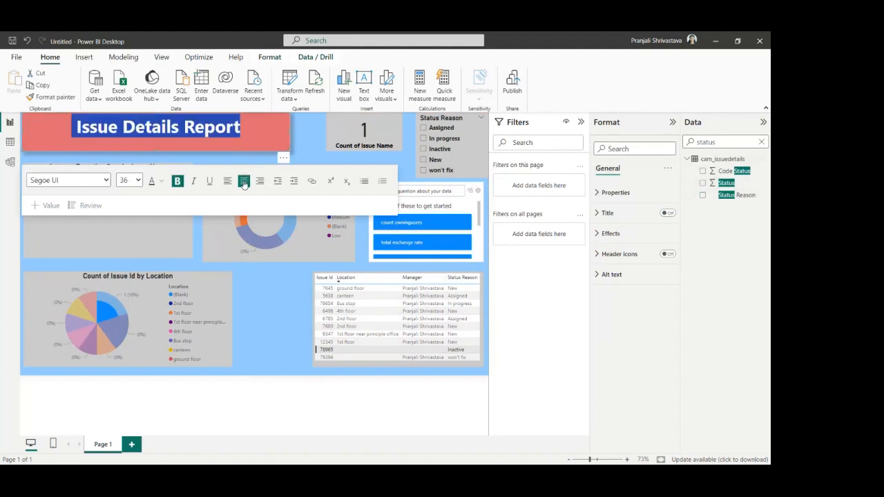
click(310, 141)
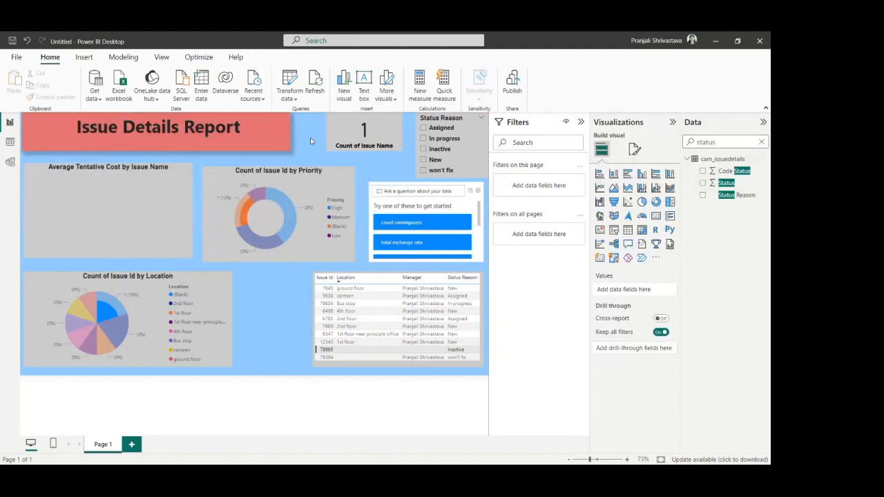
Step: Sort the issue table by Location in ascending order with no row selected, and move it closer to the pie chart
click(352, 290)
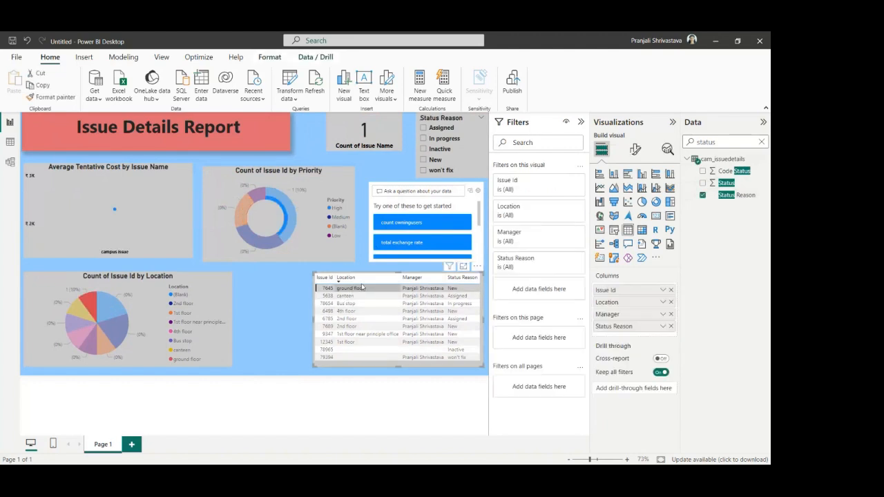
click(374, 281)
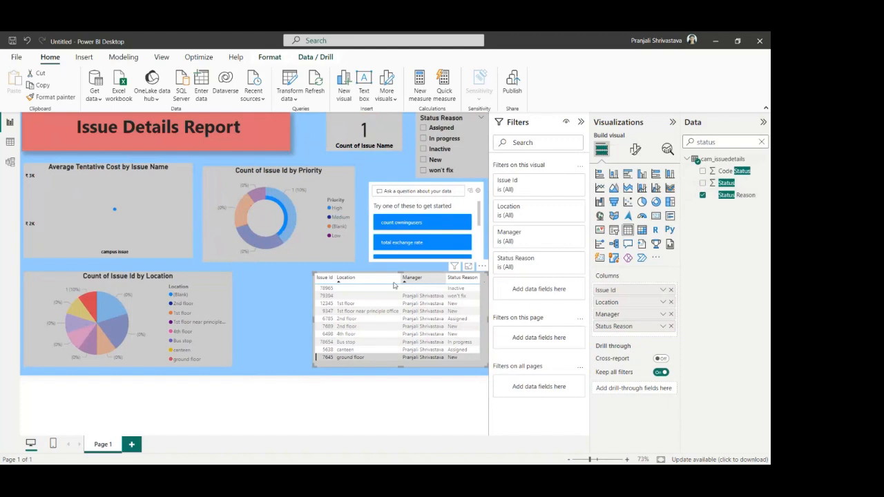
click(322, 280)
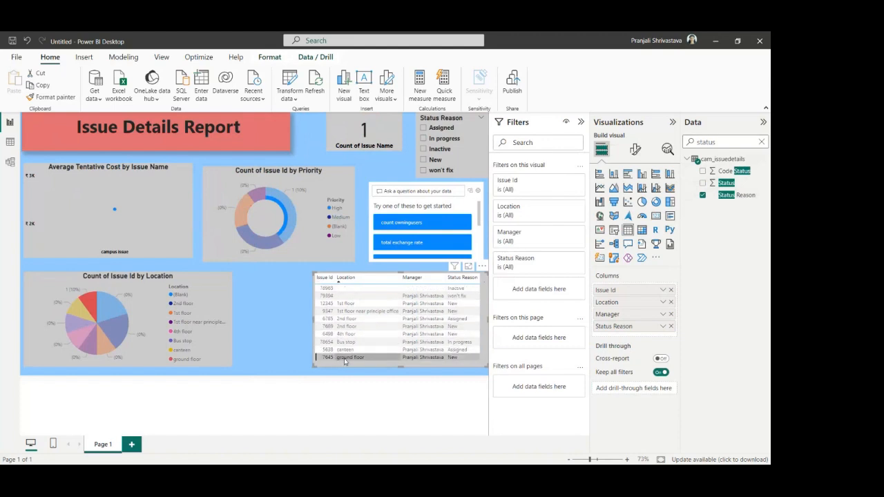
click(345, 359)
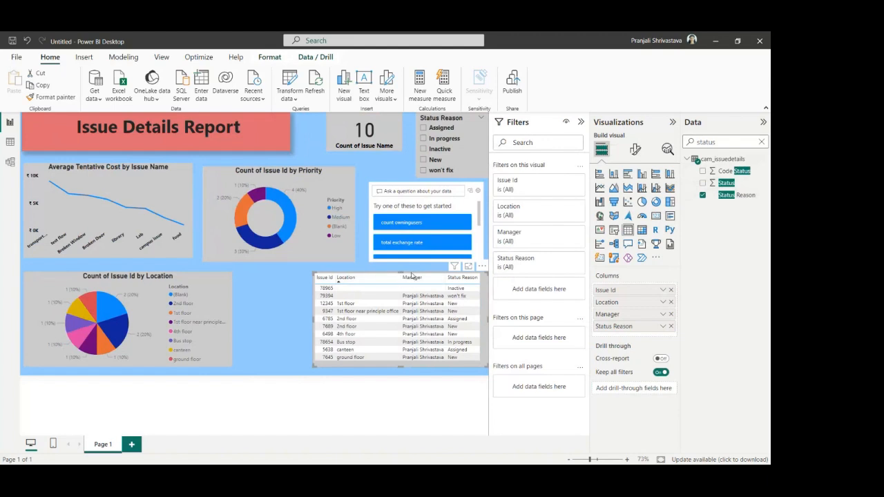
drag(411, 276, 359, 274)
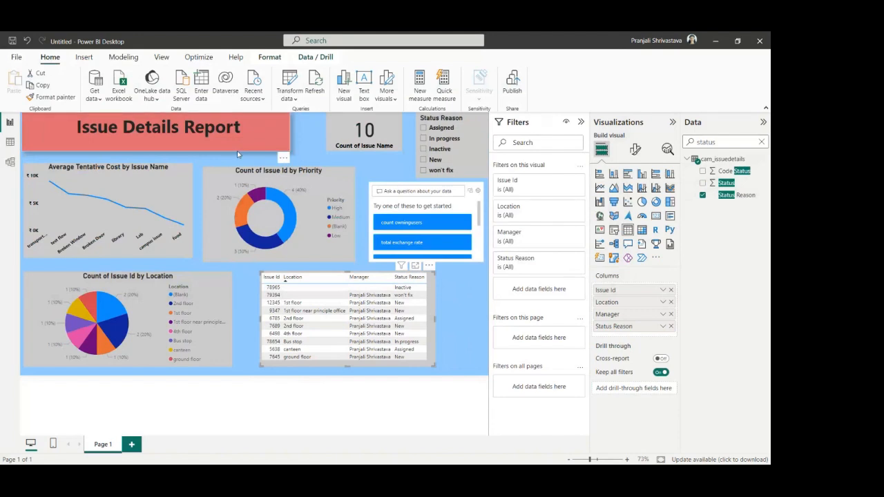
Step: Save the report in the College Campus Care documents folder as Issue Details Report
click(12, 41)
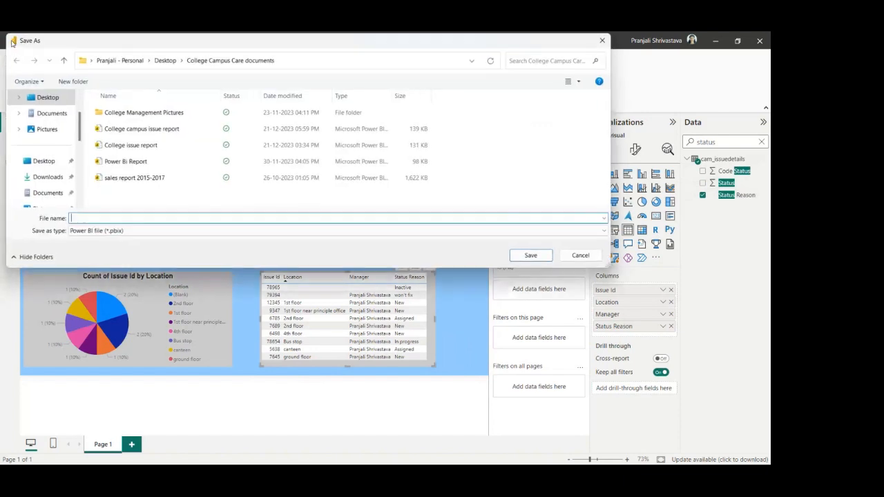
text(Issue)
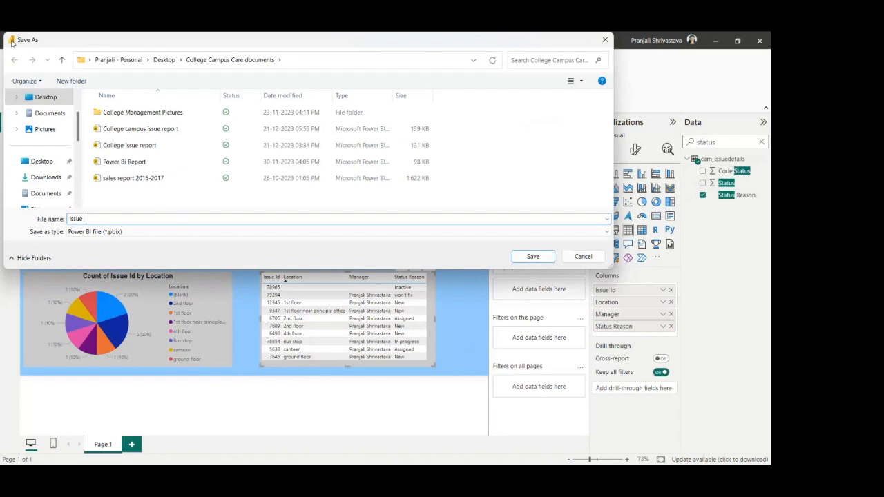
text( Details Report)
click(524, 255)
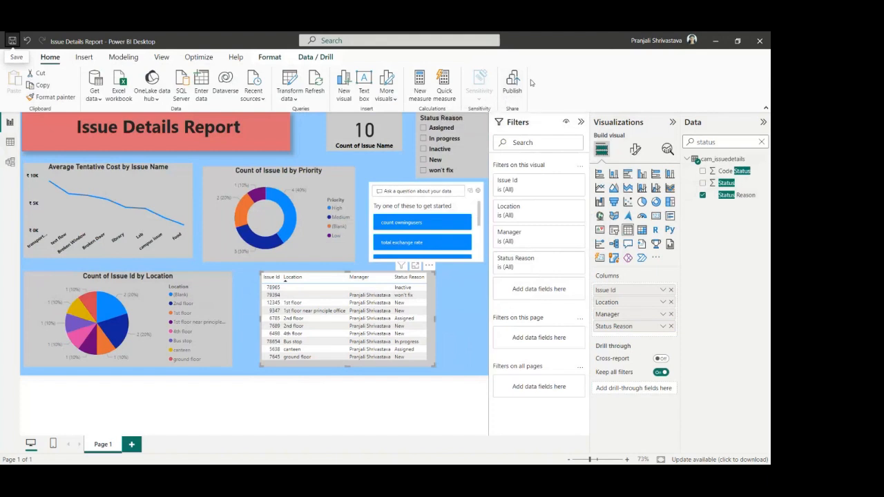
Step: Publish the Issue Details Report to My workspace and dismiss the publishing dialog
click(514, 83)
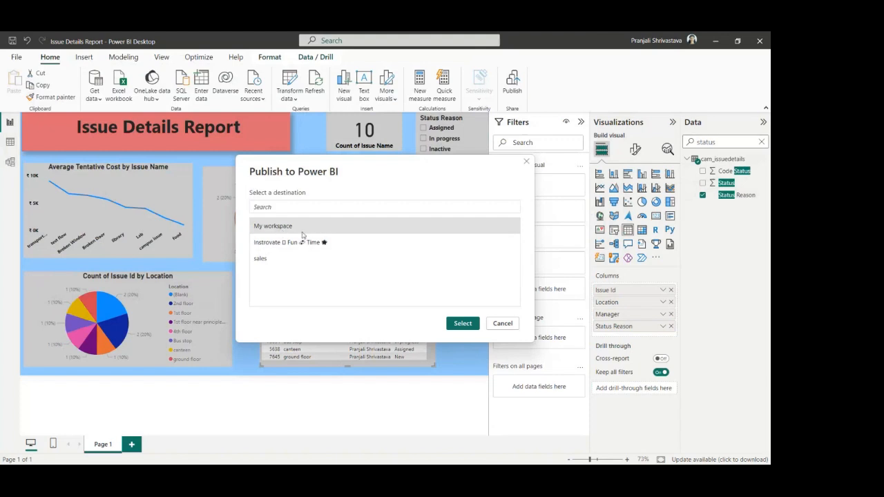
click(462, 324)
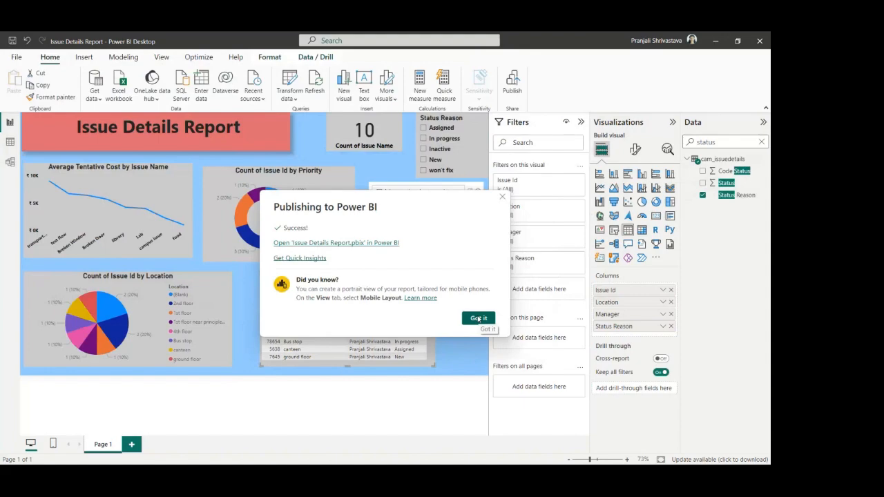
click(478, 318)
Step: Switch to Chrome and load app.powerbi.com in the empty new tab
click(154, 457)
click(388, 44)
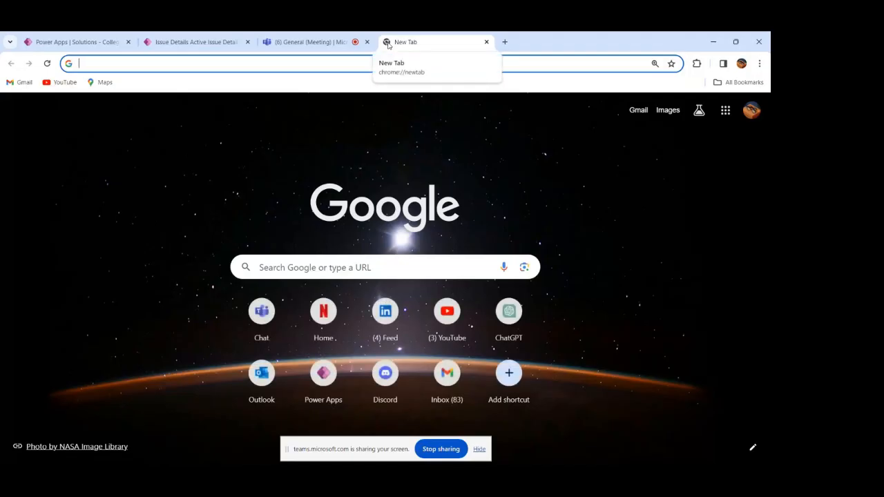
text(power)
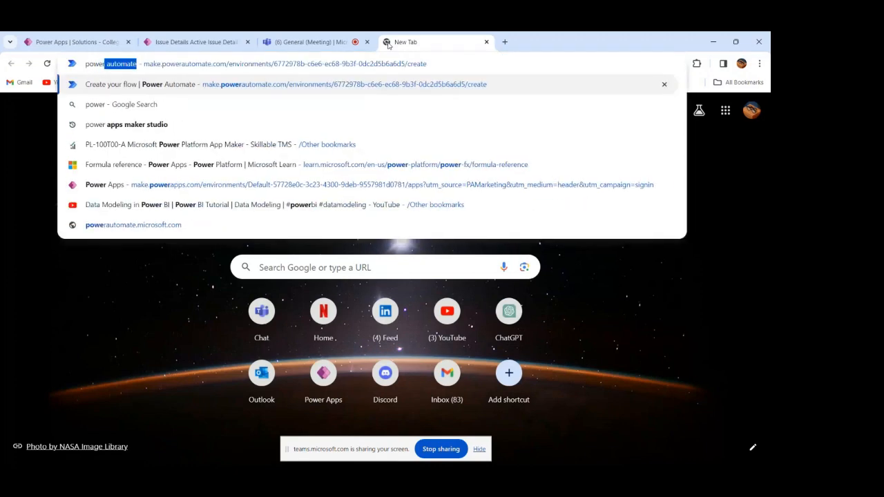
key(BackSpace)
key(BackSpace)
key(BackSpace)
key(BackSpace)
key(BackSpace)
key(BackSpace)
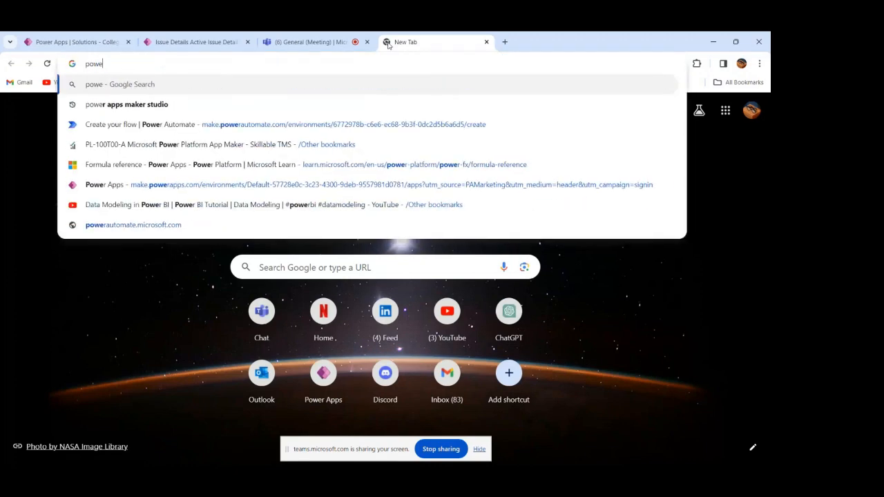
text(app)
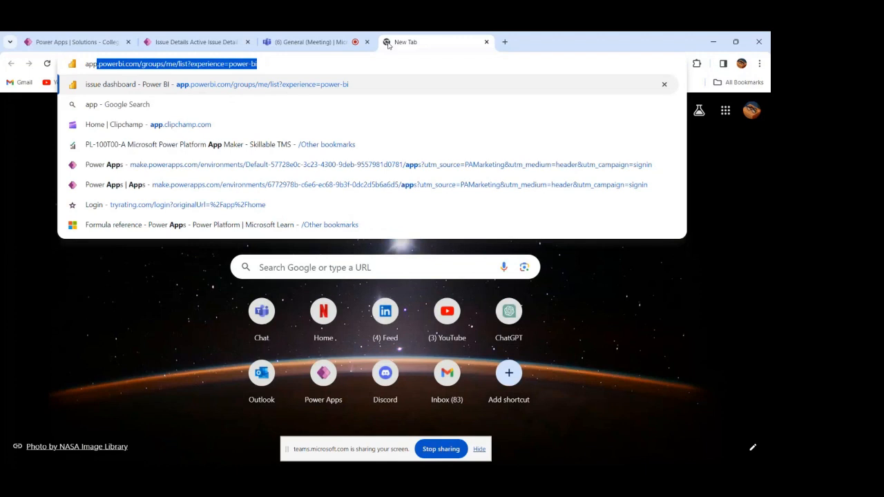
text(.power)
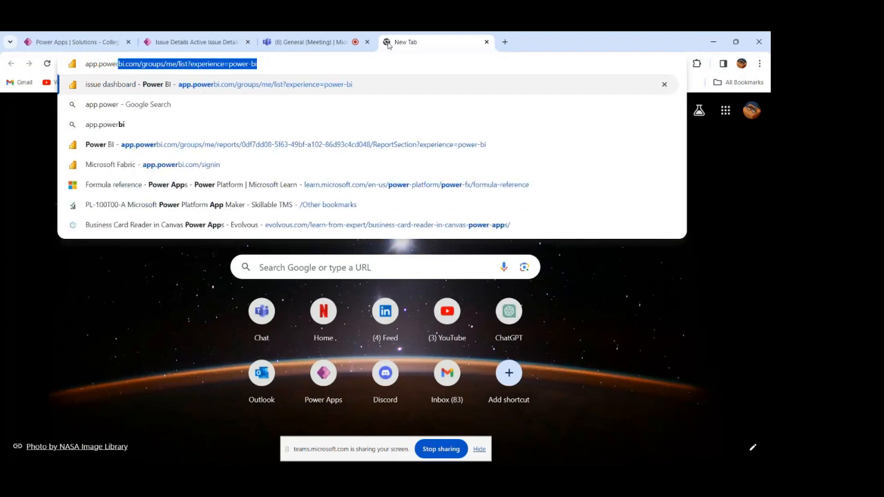
text(bi.com)
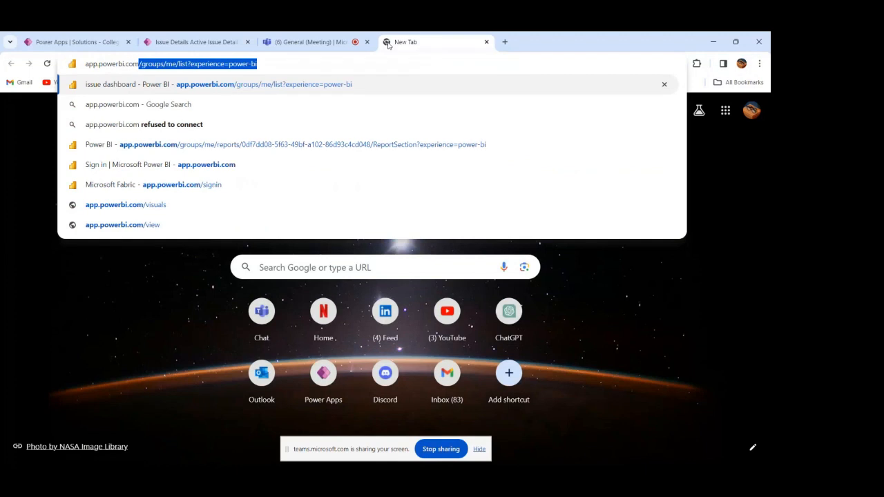
key(Return)
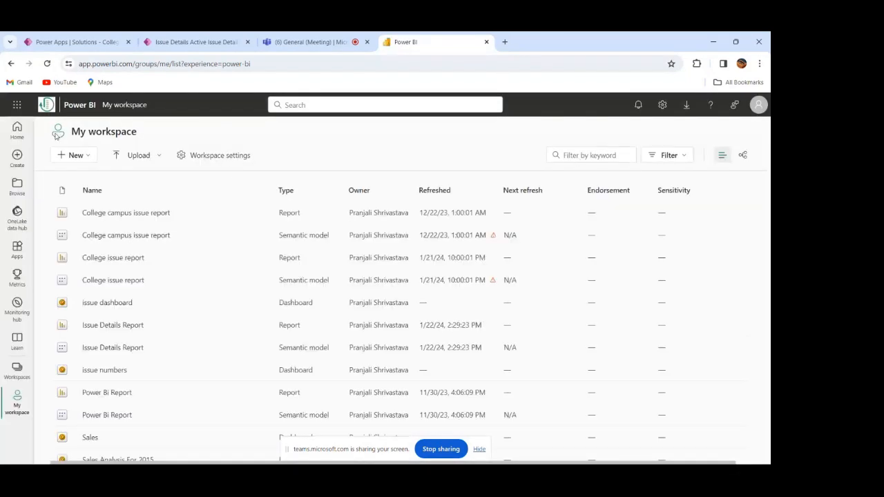
Step: View the Power BI Home page, hide the screen-sharing bar, and open the published Issue Details Report from My workspace
click(18, 128)
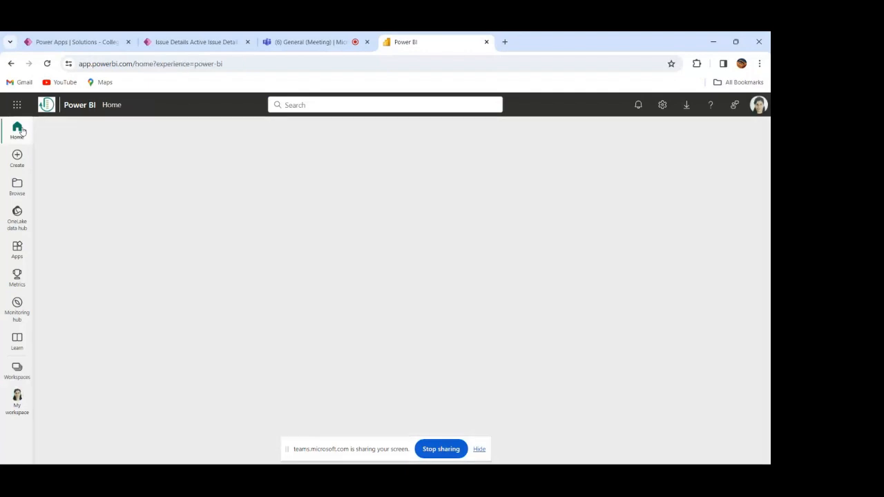
click(479, 449)
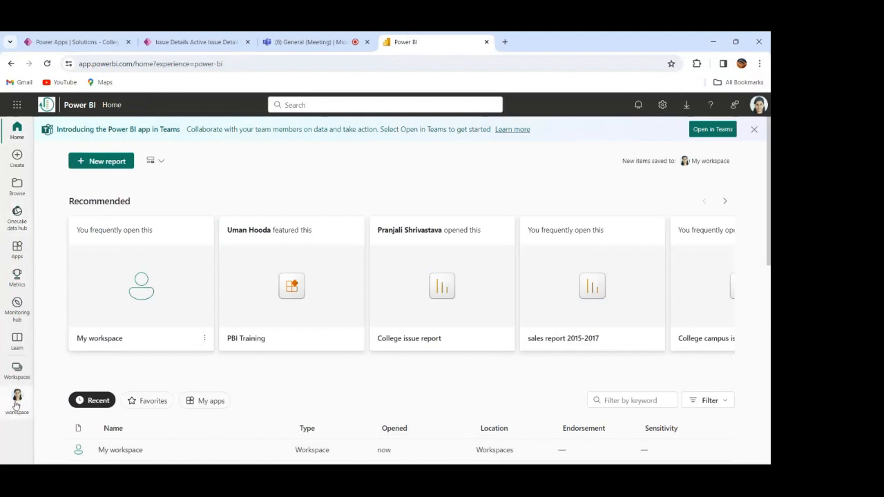
click(16, 406)
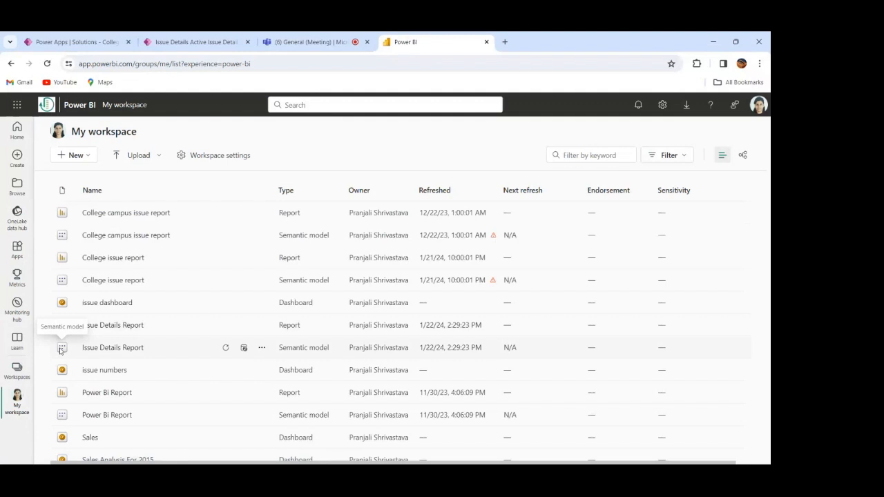
click(116, 330)
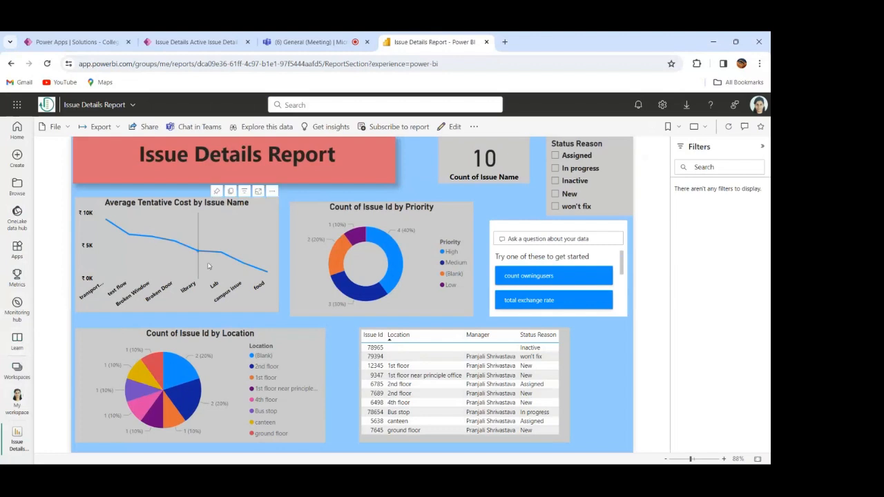
Step: Pin the Average Tentative Cost by Issue Name line chart to a new dashboard named Campus Care Dashboard
mouse_move(254, 250)
click(272, 192)
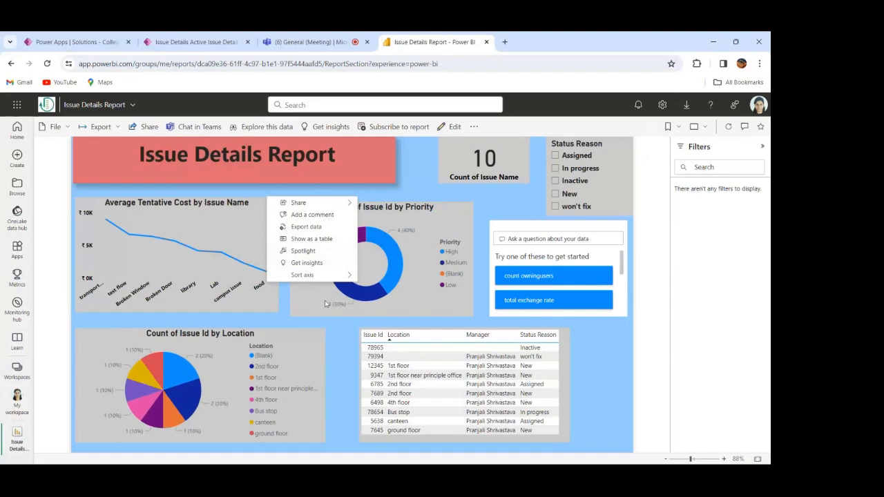
click(278, 183)
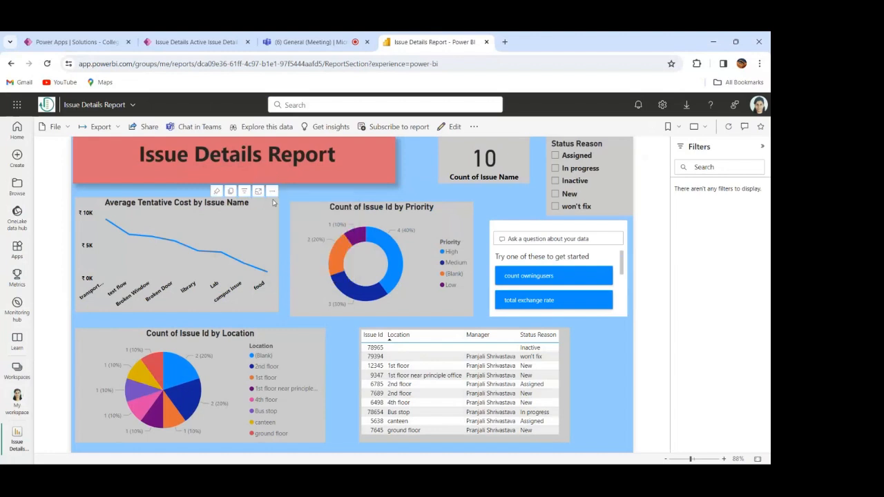
click(216, 192)
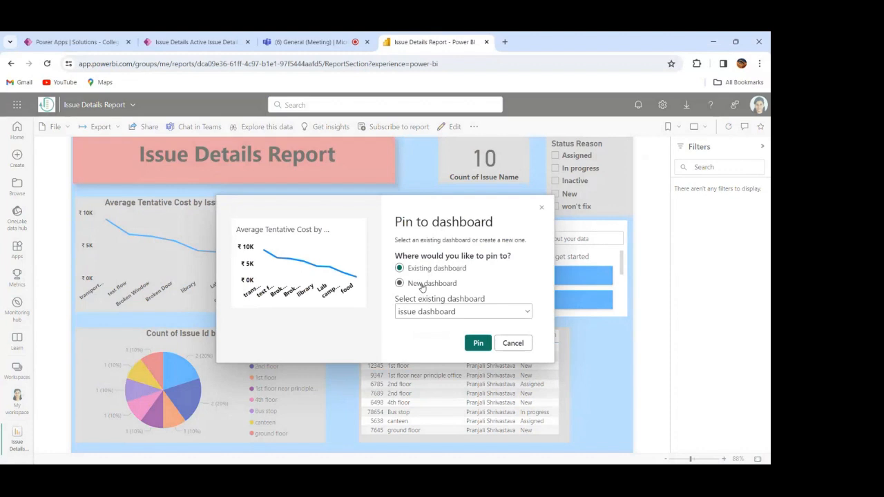
click(422, 288)
click(425, 310)
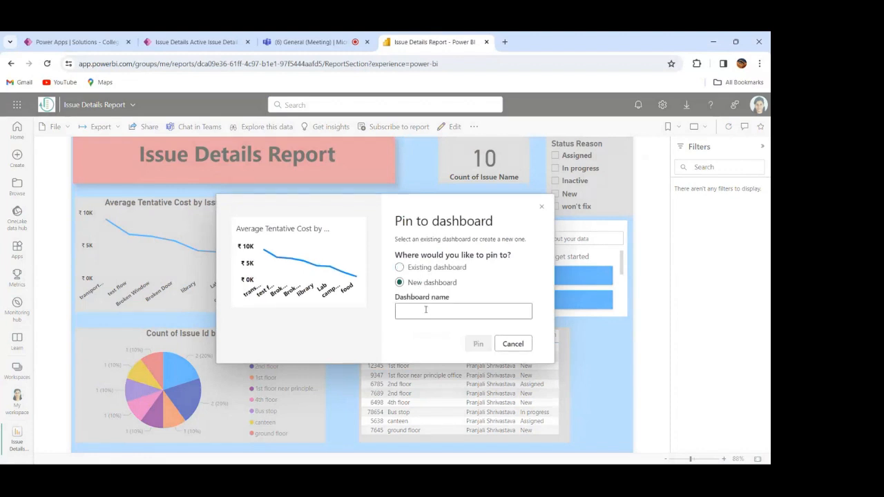
text(Camp)
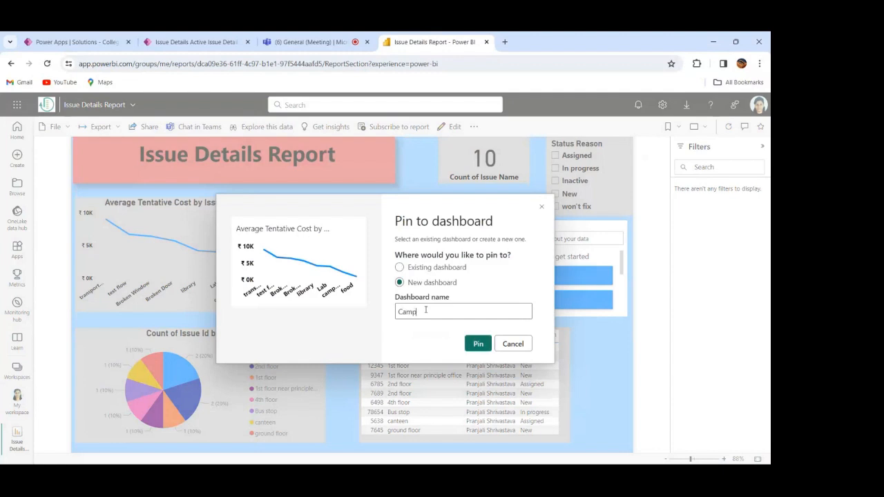
text(us Care Dashboard)
click(476, 344)
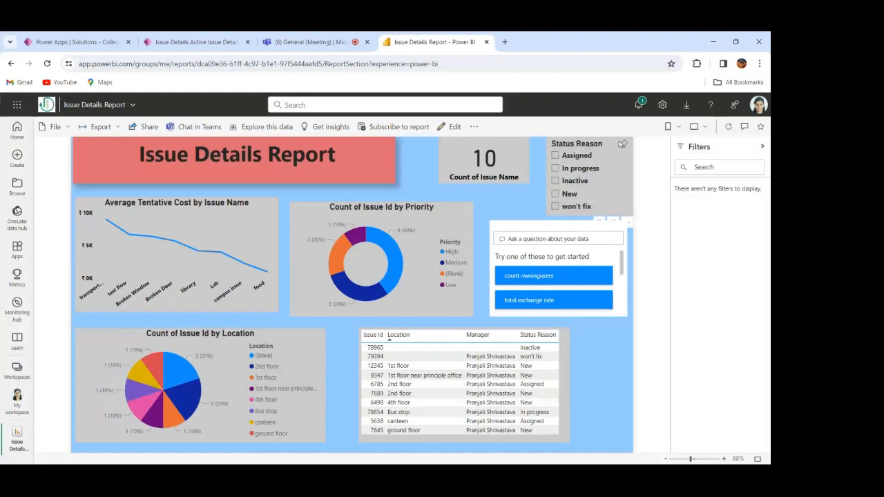
Step: Check the notifications and open the existing issue dashboard from My workspace
click(640, 104)
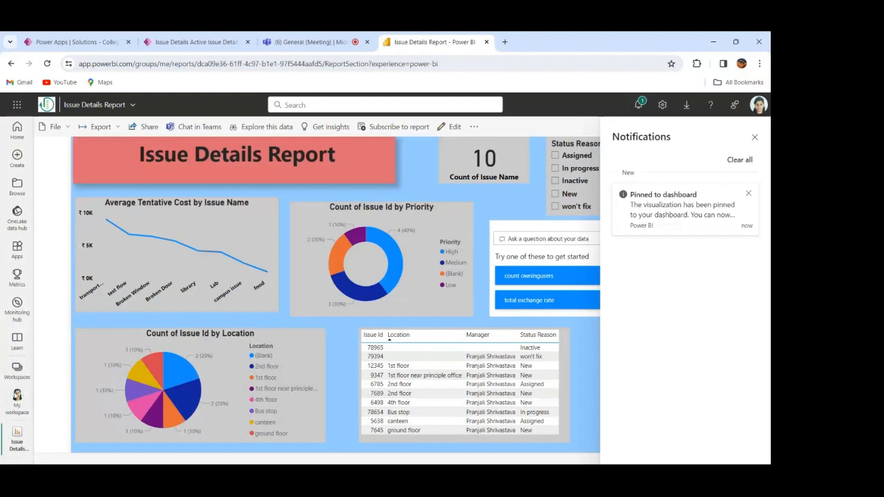
click(17, 403)
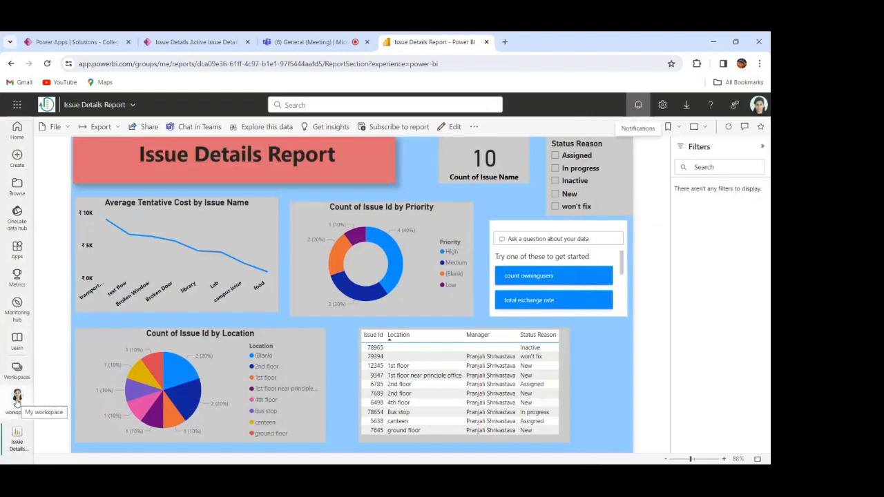
click(16, 402)
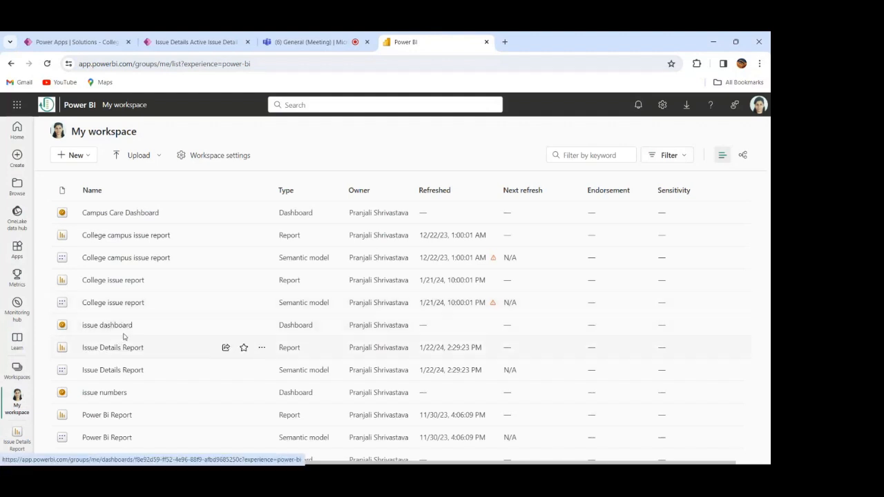
click(109, 326)
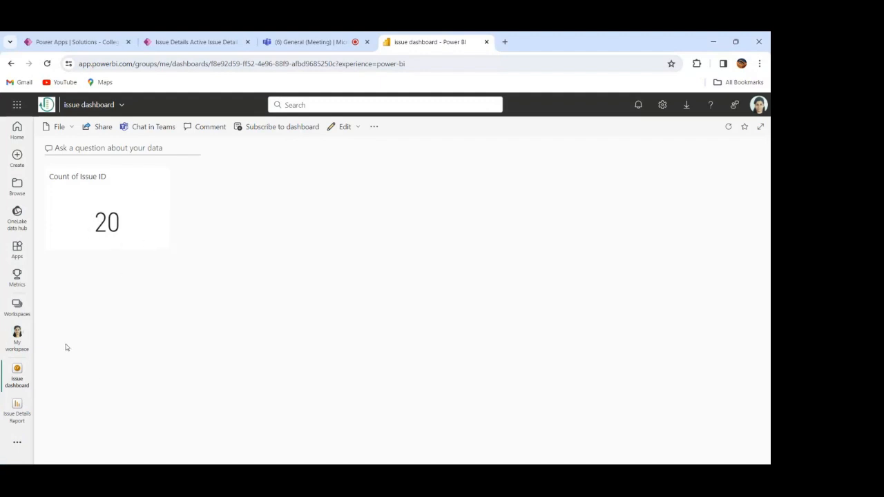
Step: Return to the Issue Details Report and cross-filter it by the Broken Window issue, Medium priority, and finally the canteen location
click(17, 412)
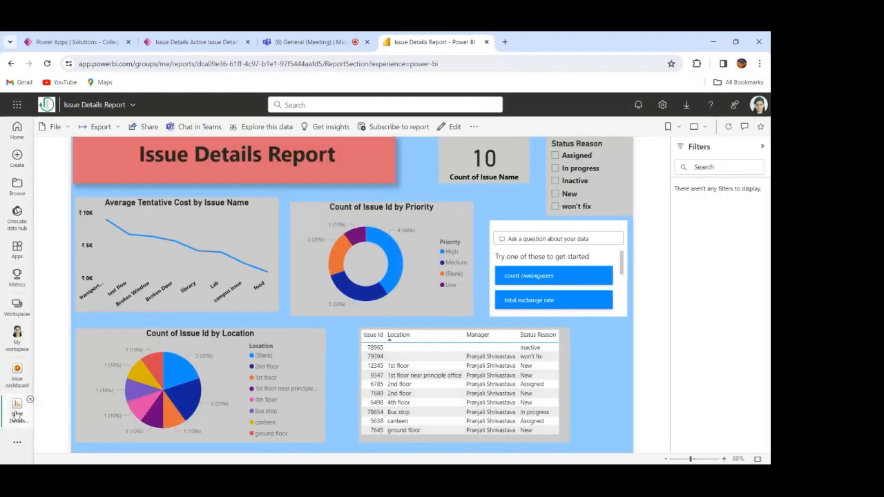
mouse_move(336, 285)
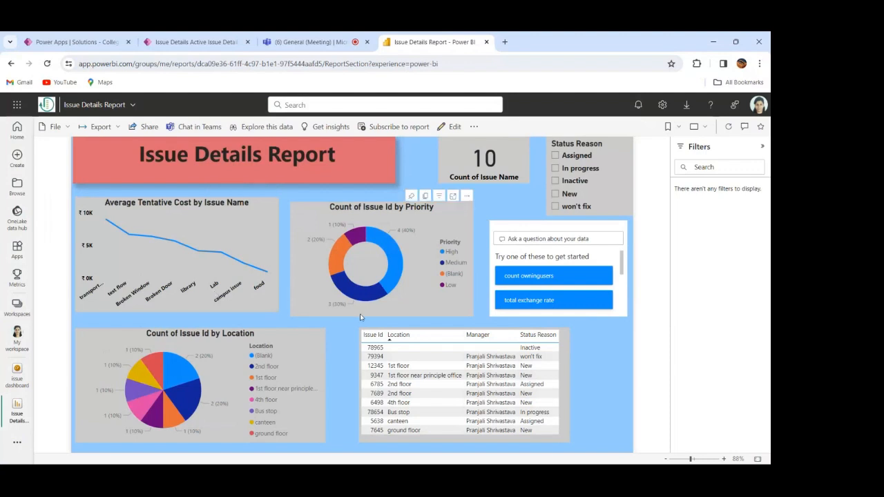
click(133, 298)
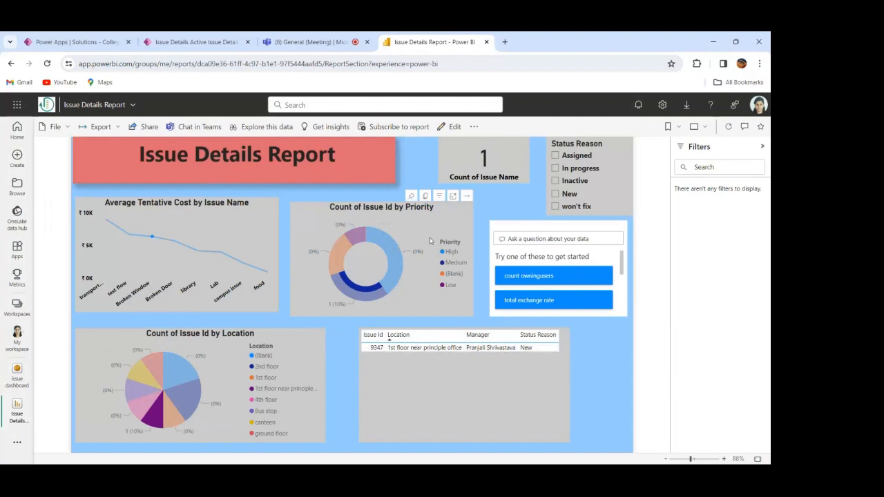
click(456, 263)
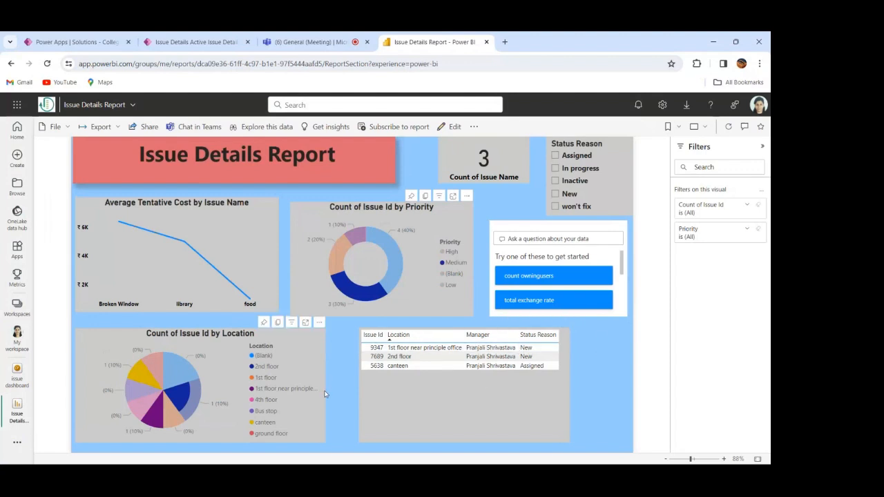
click(265, 423)
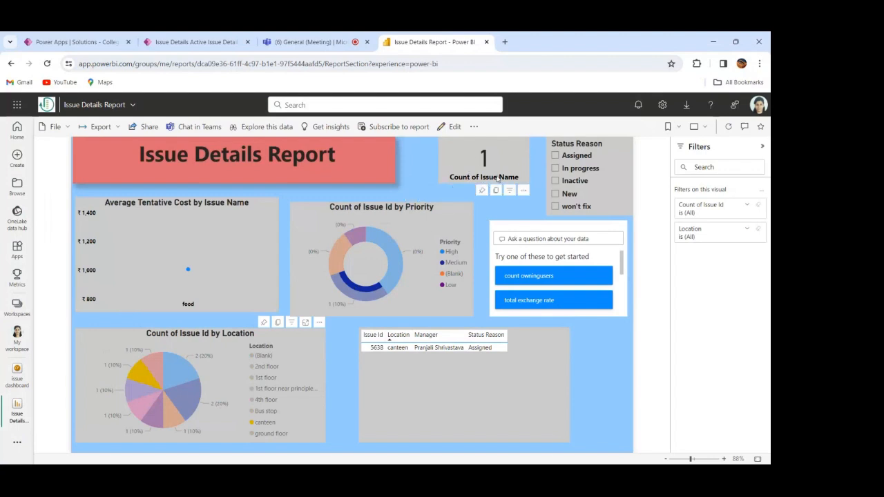
Step: Filter the report by the In progress and New status reasons in turn, clear the filter, and leave only Assigned selected
click(555, 169)
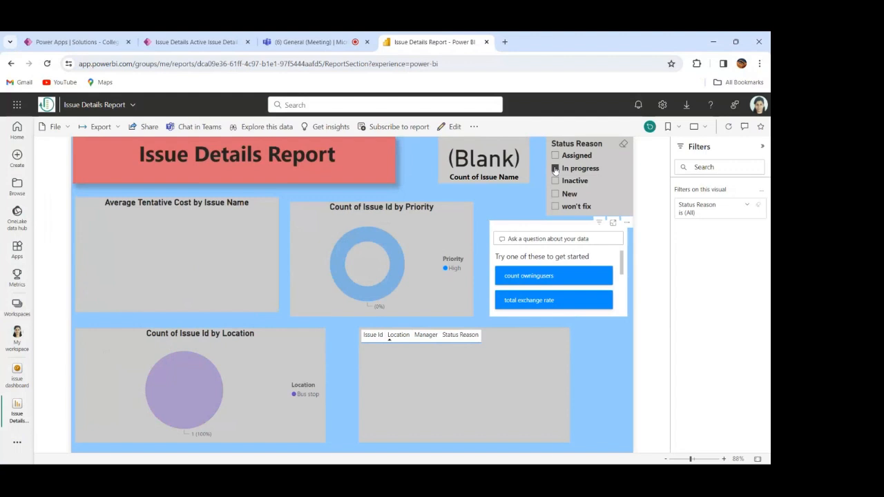
click(555, 193)
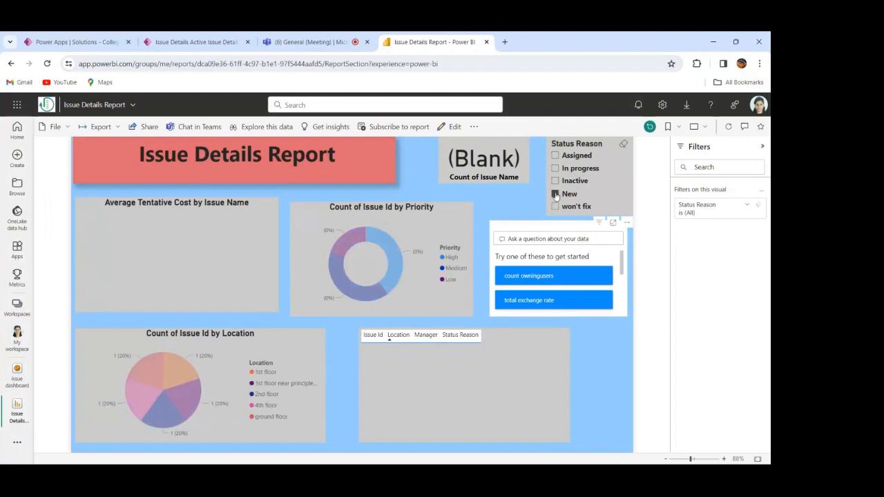
click(555, 194)
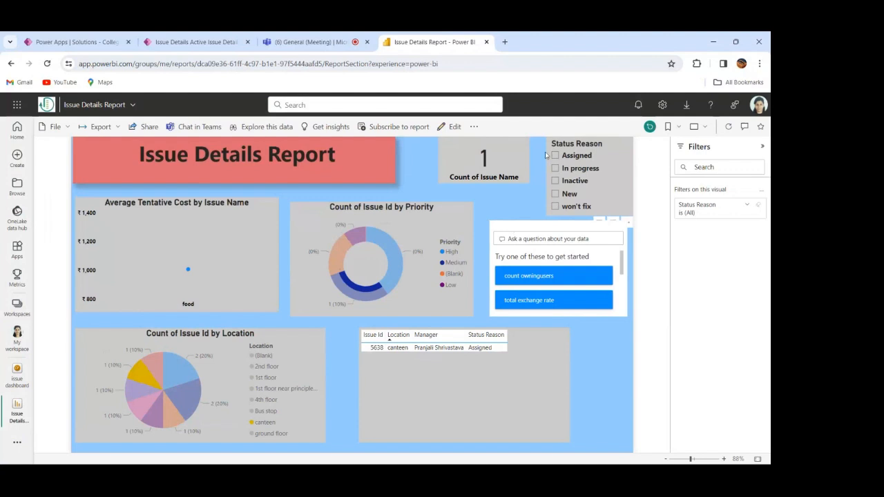
click(568, 158)
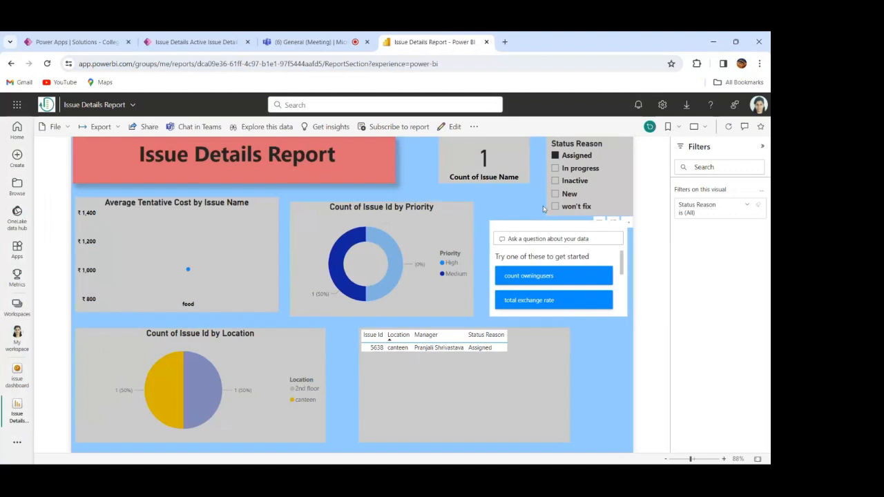
Step: Filter the report by the In progress and New status reasons in turn, then clear the status filter and the canteen location cross-filter
click(572, 168)
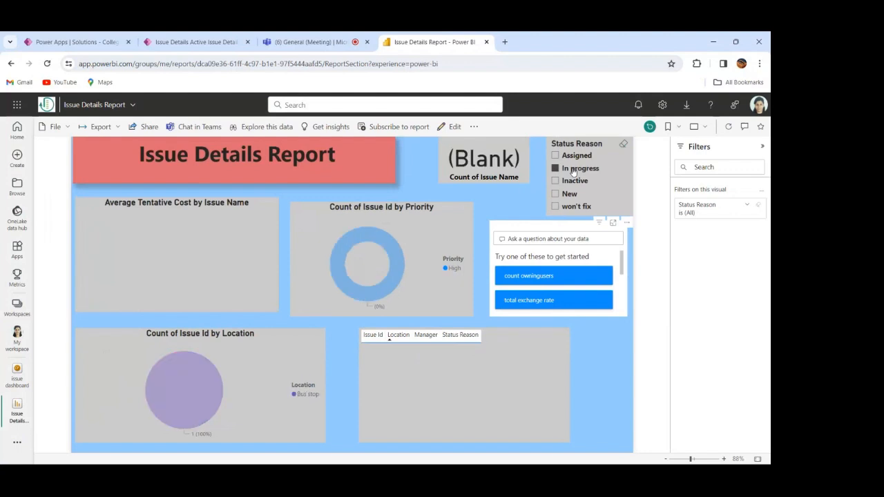
click(567, 195)
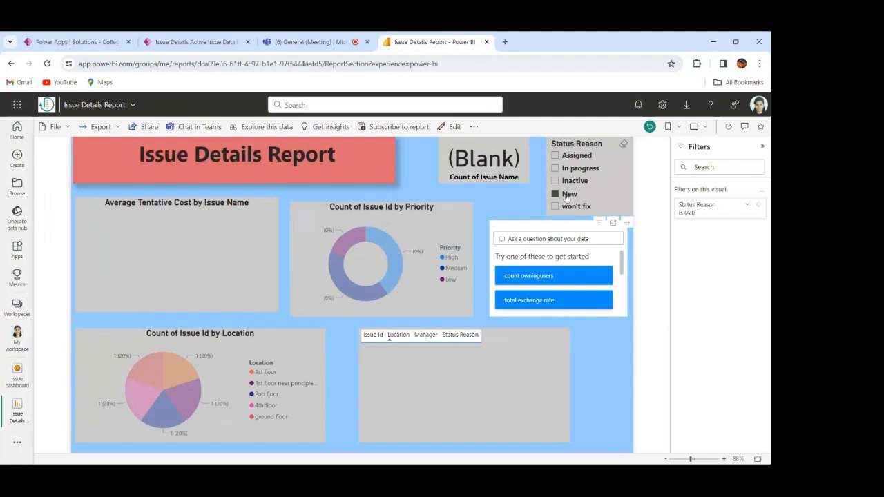
click(566, 195)
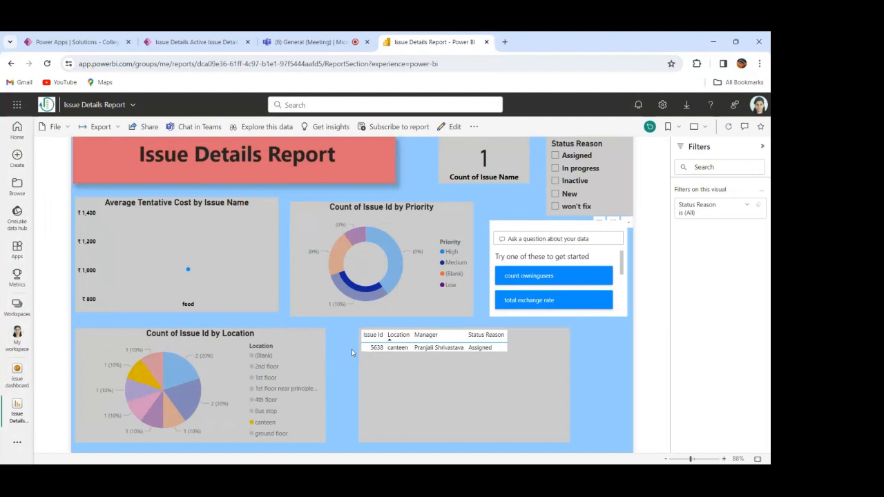
click(253, 423)
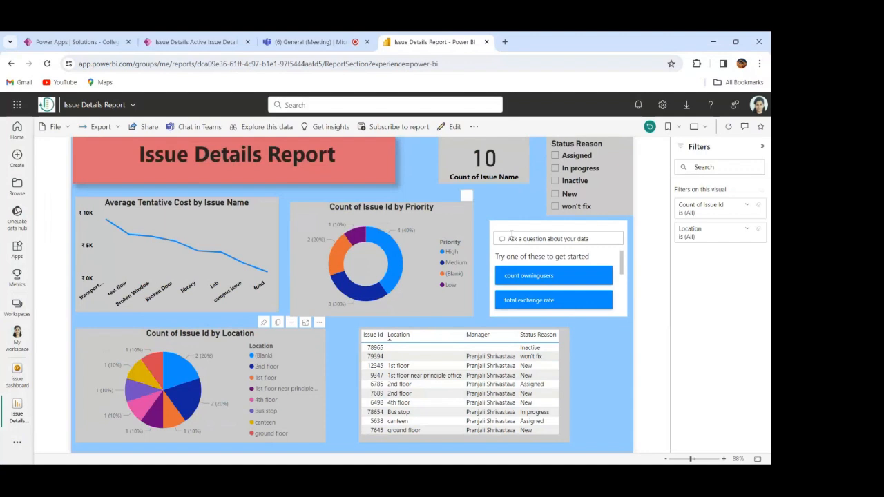
Step: Examine the report filtered by the Inactive, In progress and Assigned status reasons in turn, and clear the status filter
click(564, 181)
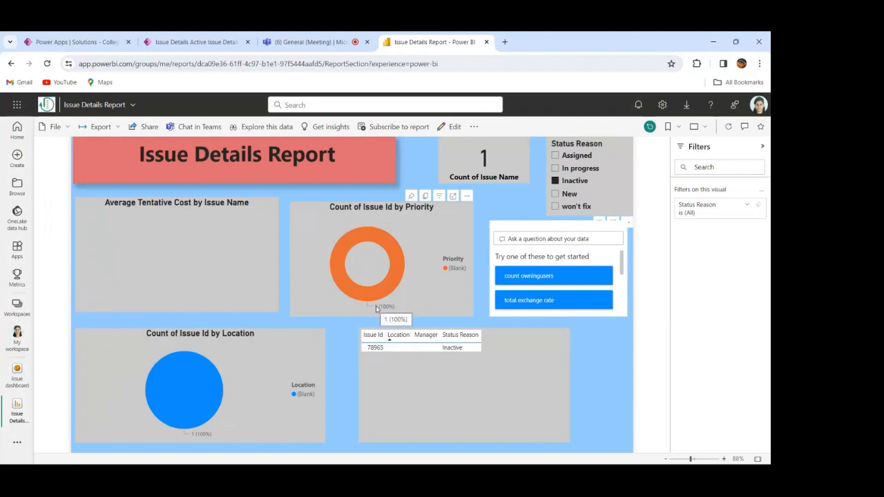
click(389, 341)
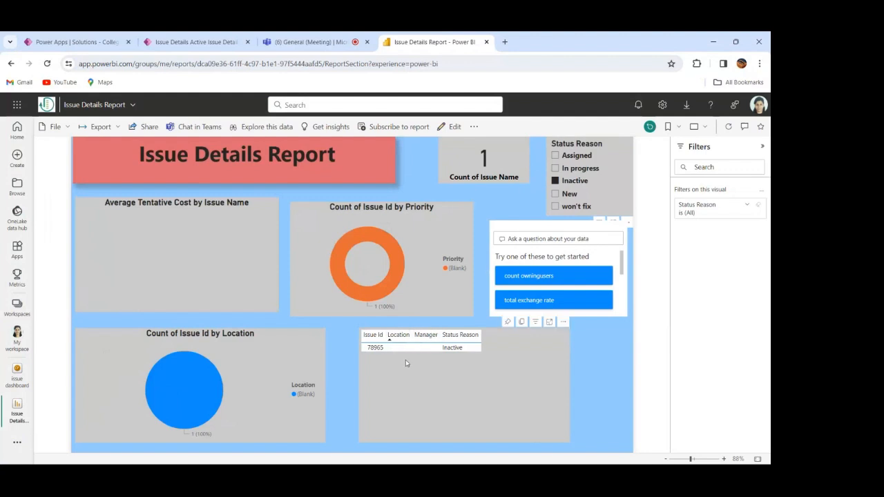
click(577, 172)
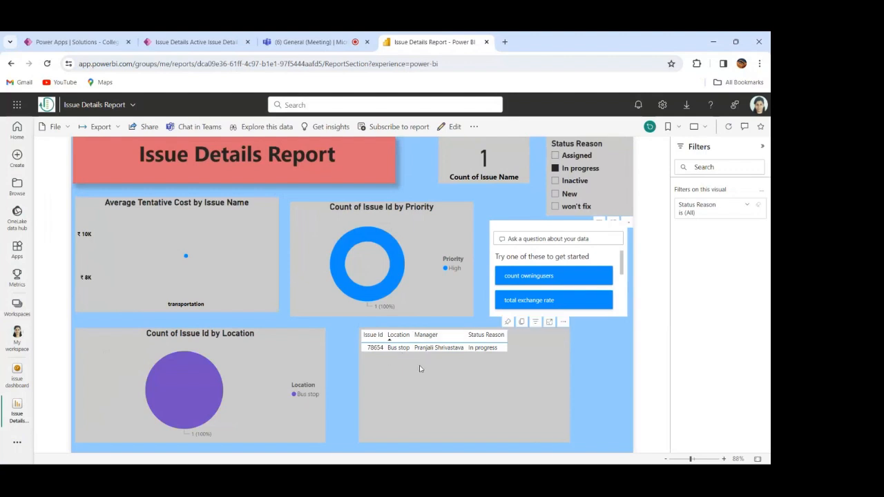
mouse_move(343, 269)
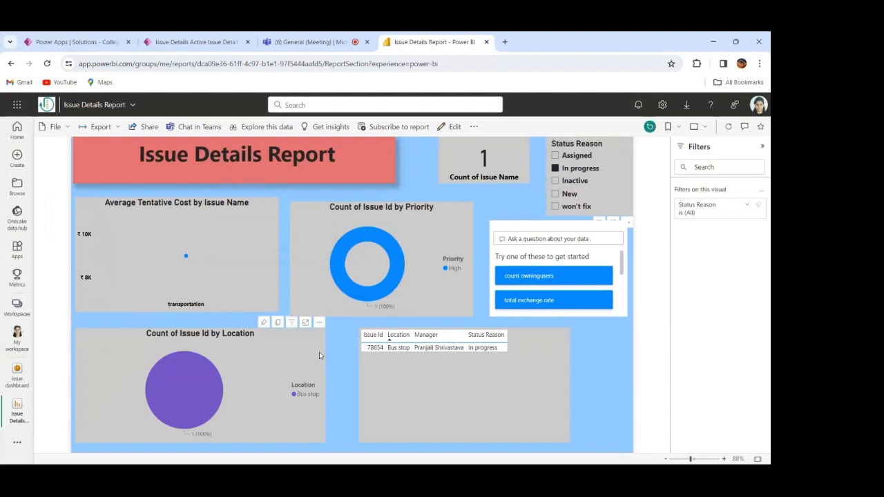
click(566, 156)
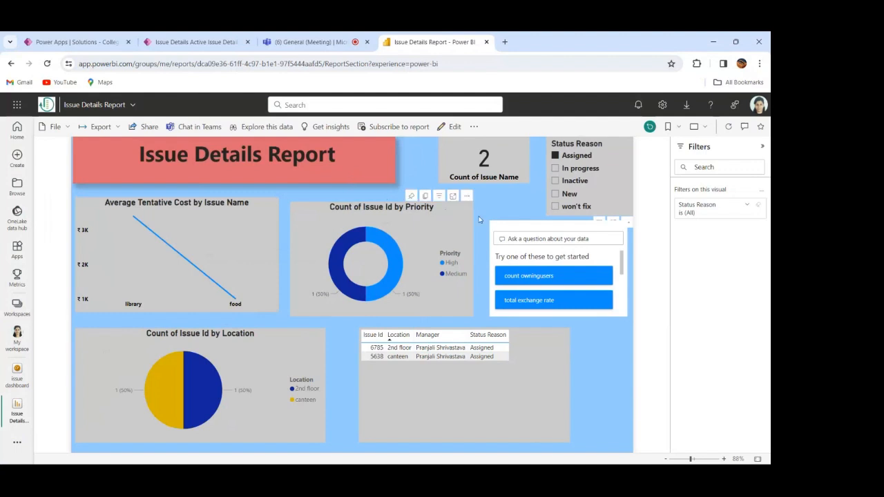
click(555, 155)
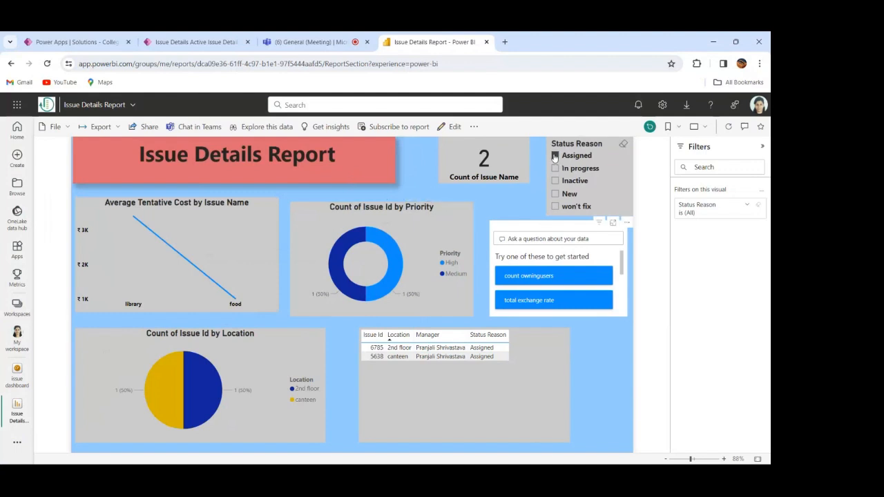
Step: Show all suggested questions in the Q&A visual, run "compare issue id and tentative cost (base)", and clear the question
click(529, 238)
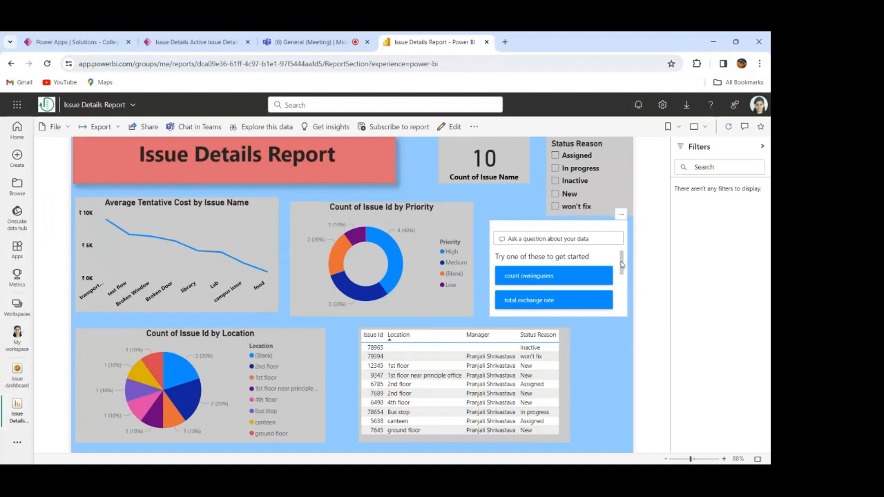
drag(620, 268, 619, 309)
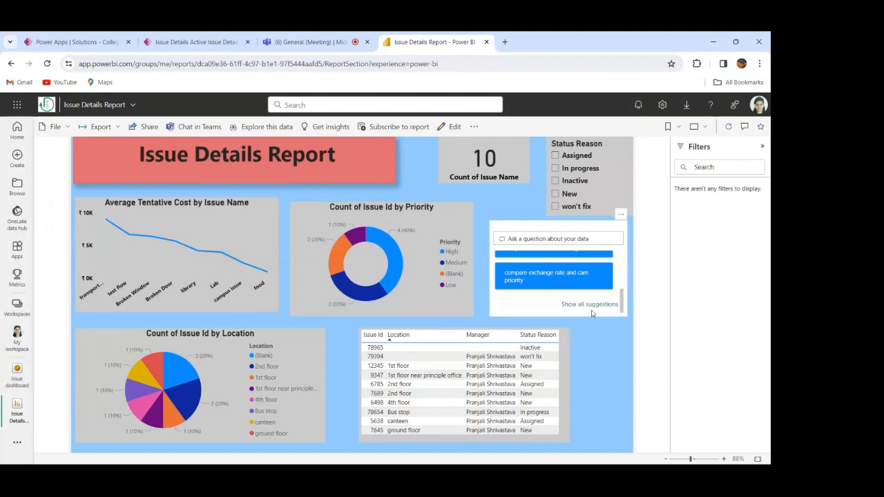
click(595, 306)
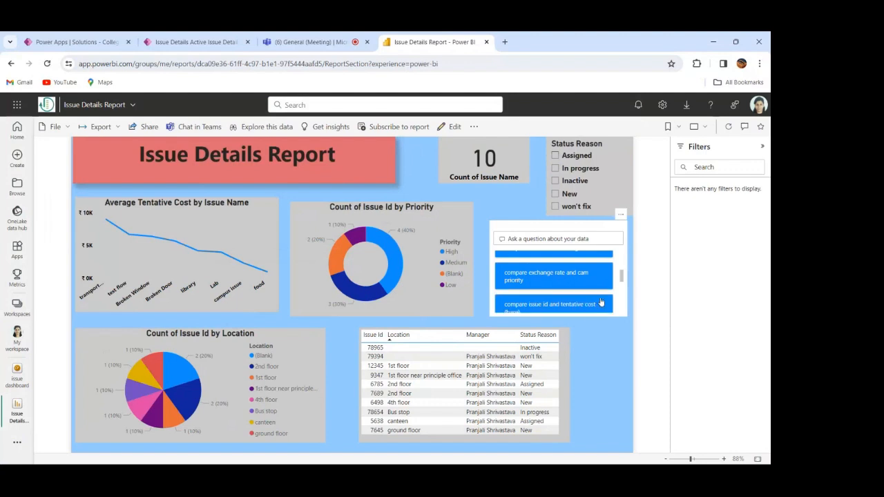
drag(622, 279, 622, 282)
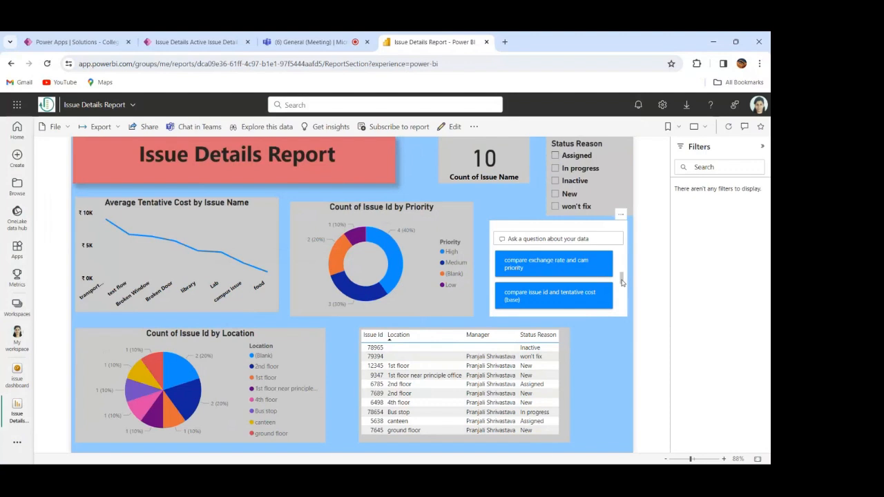
click(561, 296)
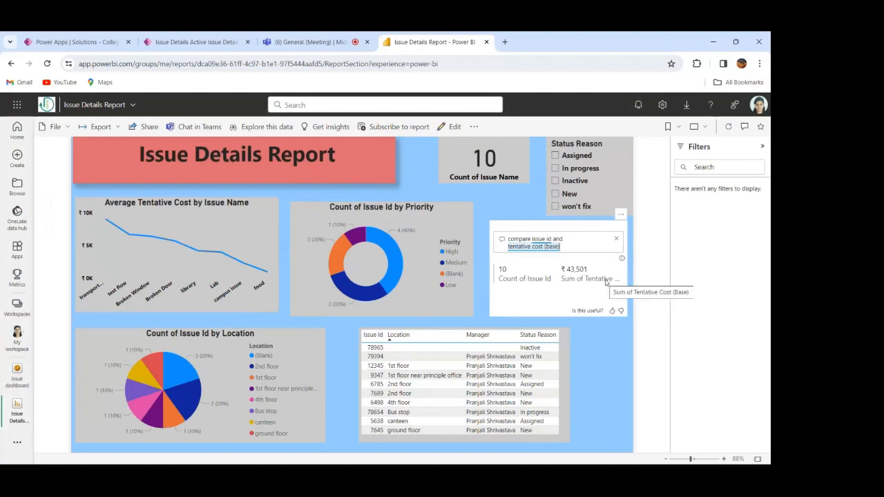
click(617, 241)
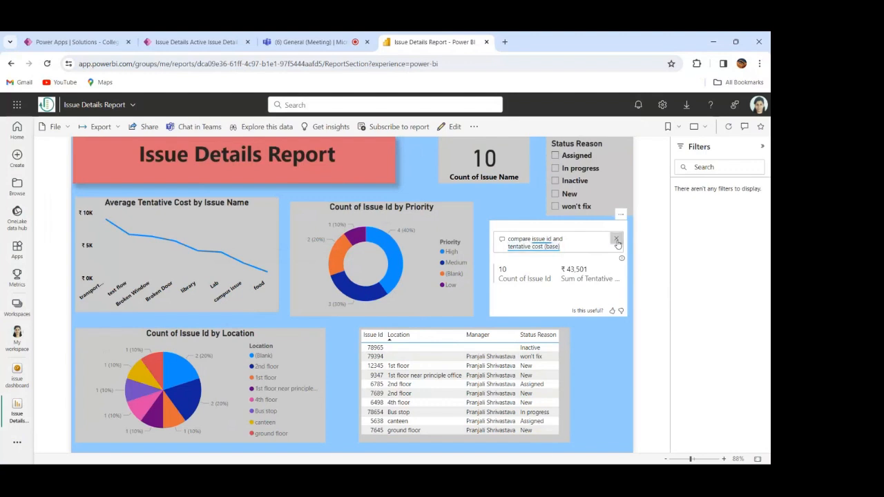
Step: Run the suggested question "compare status and exchange rate" in the Q&A visual and clear it
drag(621, 273, 620, 294)
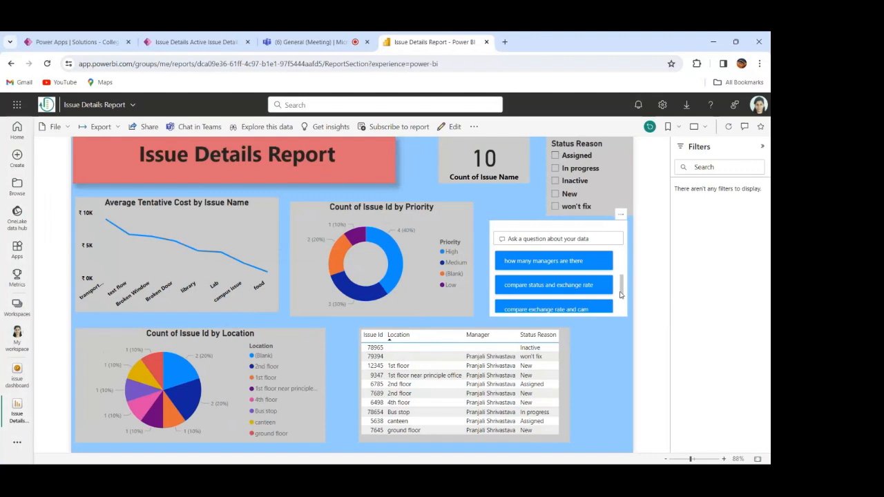
click(566, 290)
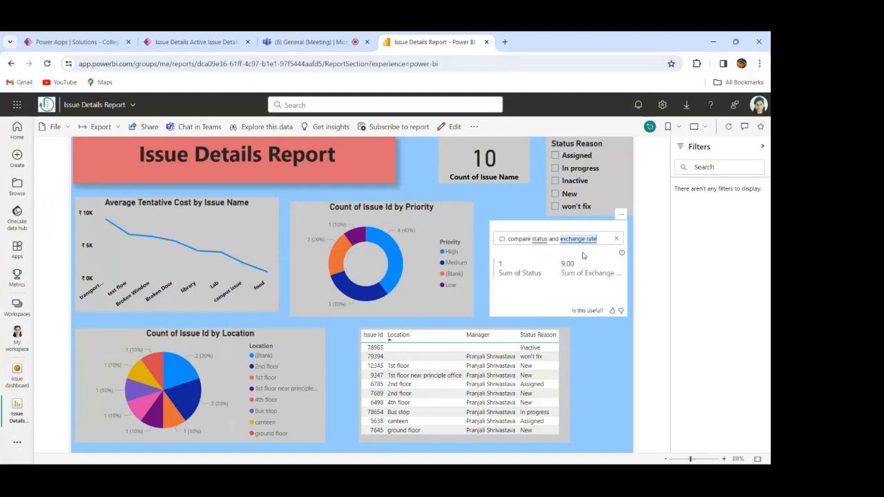
click(616, 238)
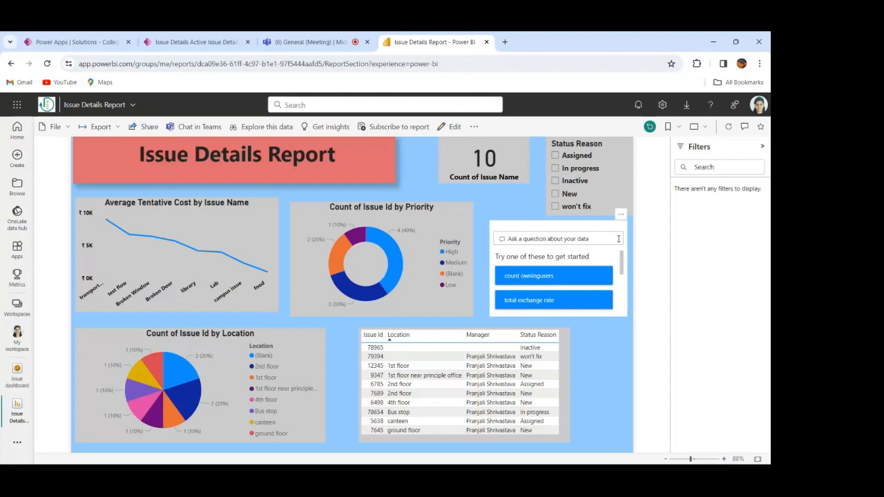
Step: Ask the Q&A visual "How many issues are Assigned" and filter the report by the Assigned status reason to compare
text(How many issues)
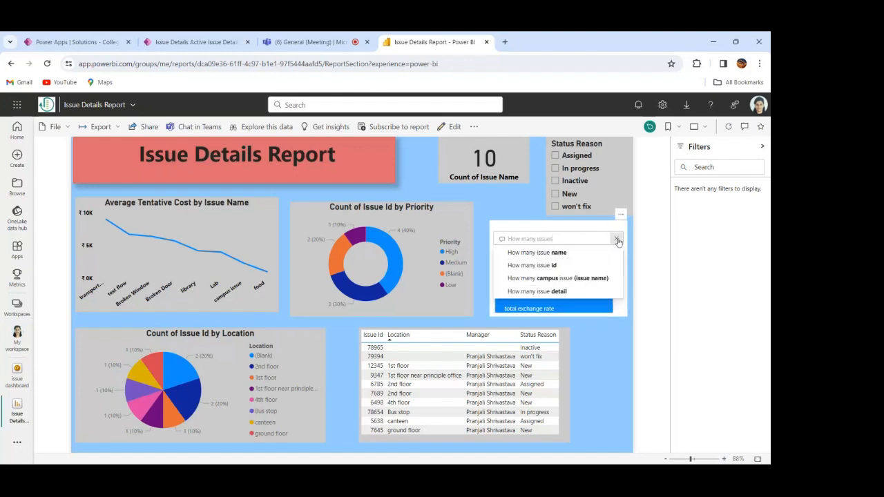
text( are ass)
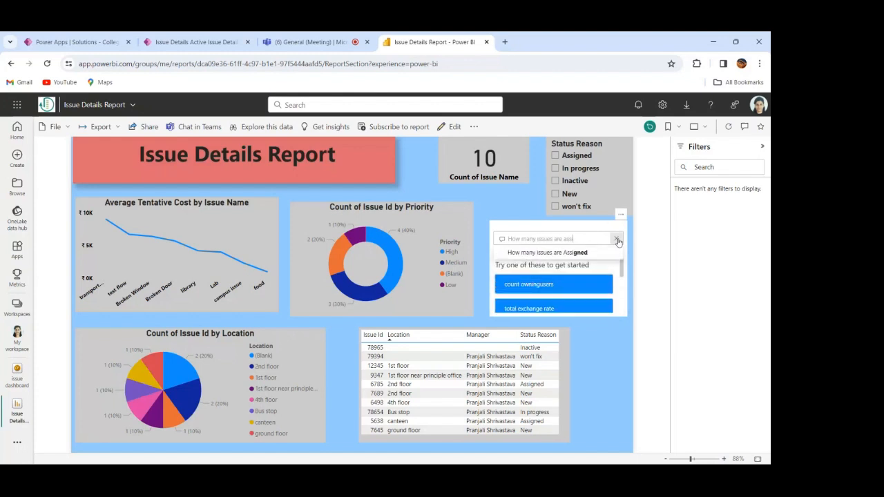
text(igned)
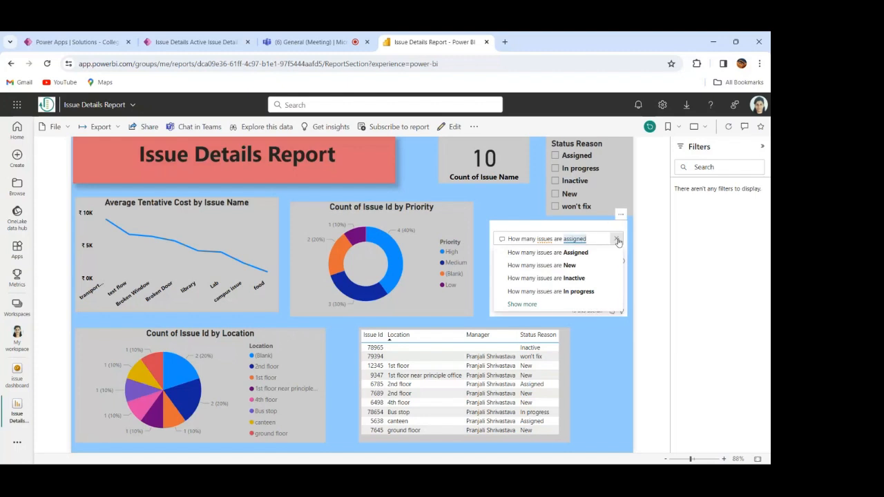
click(590, 252)
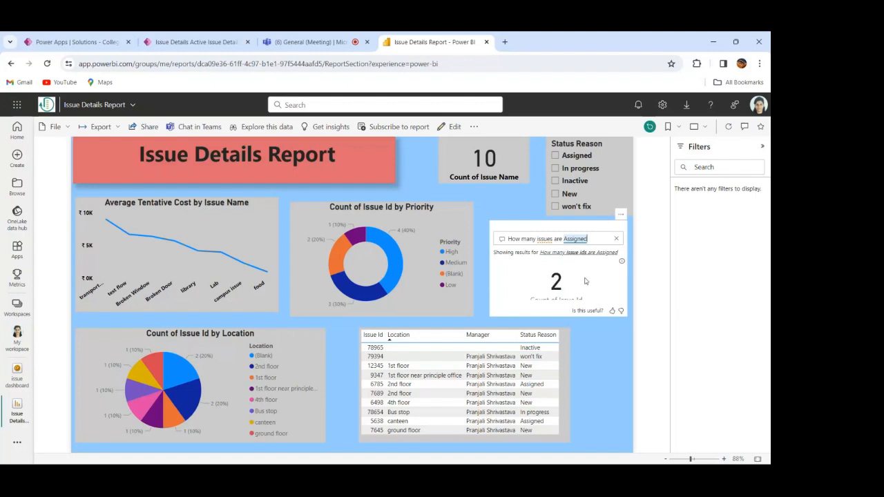
click(555, 156)
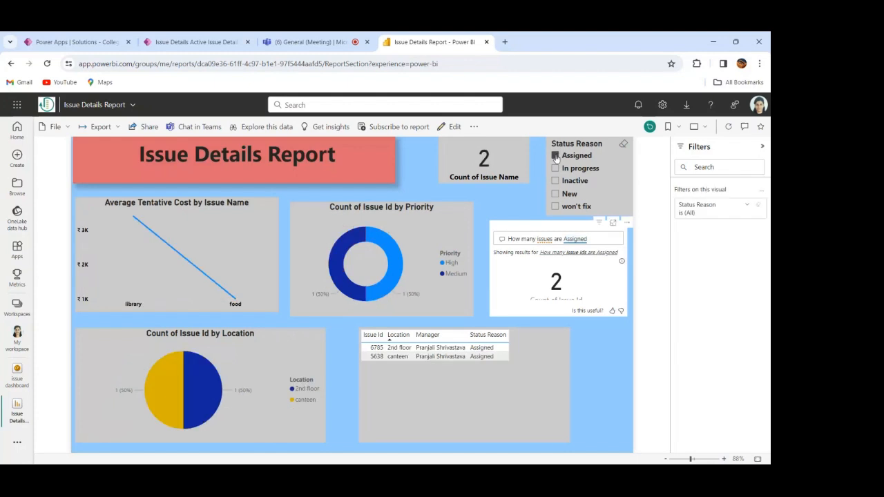